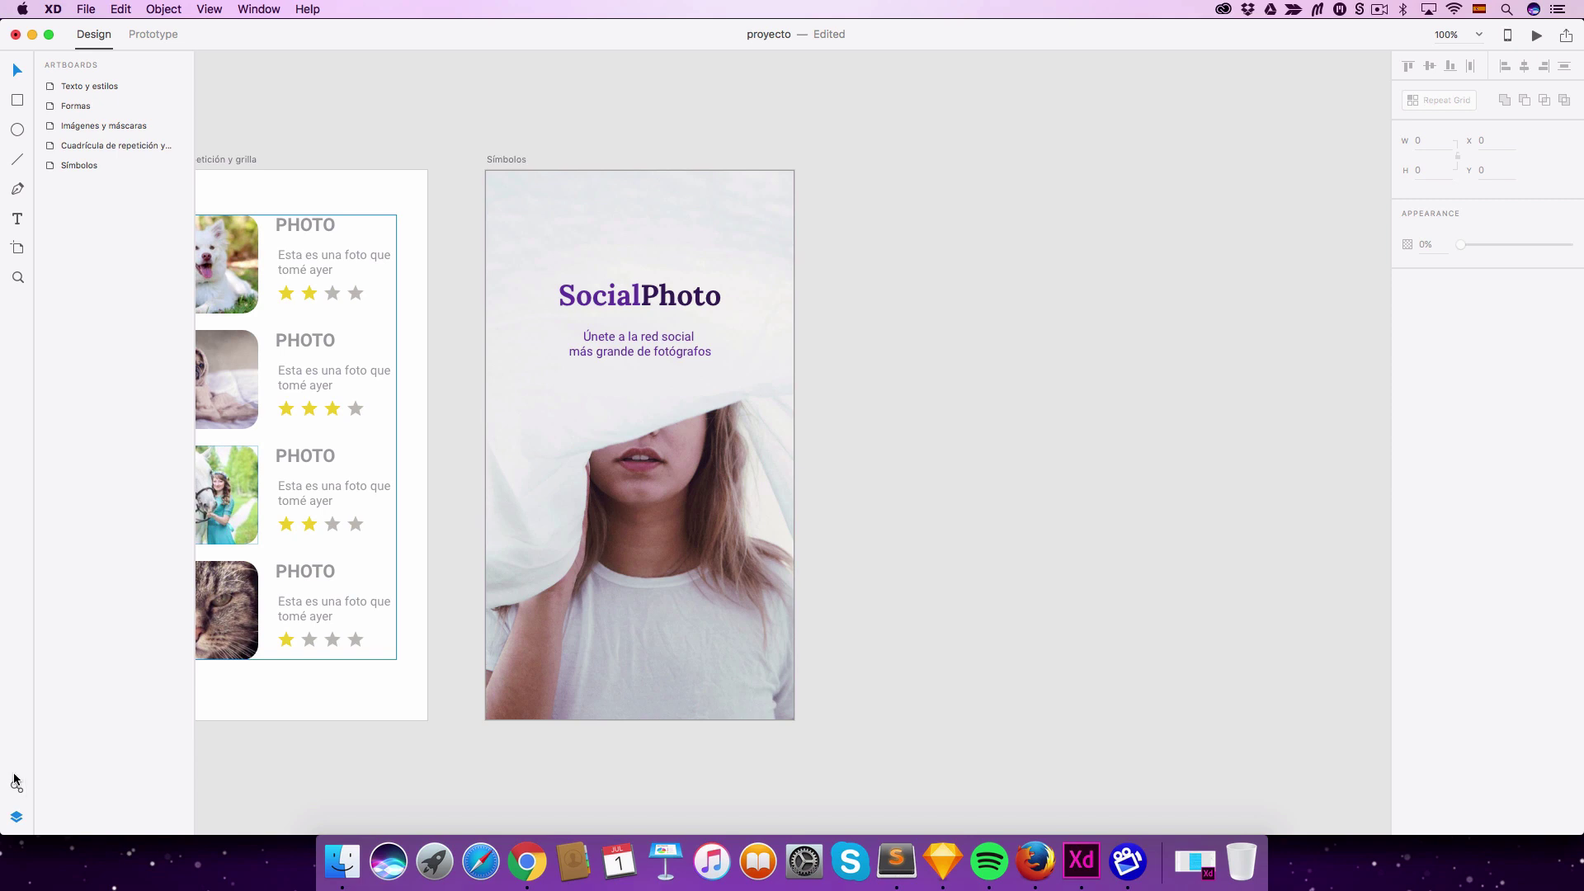
Step: Examine the document's list of artboards and display its symbol library
click(17, 817)
click(16, 817)
double_click(86, 86)
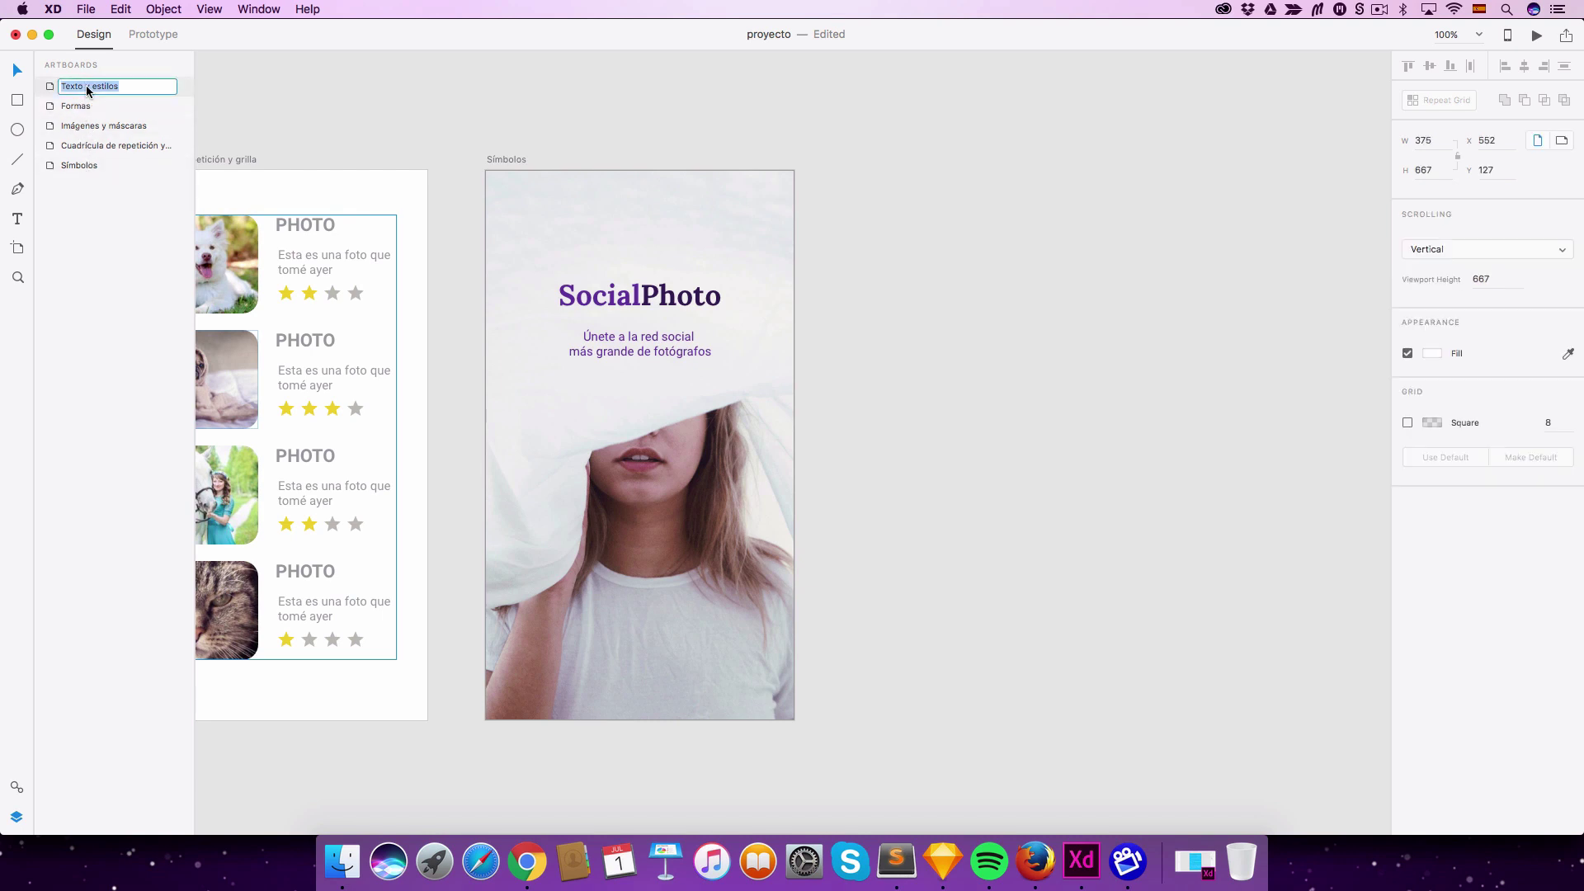
click(48, 89)
click(48, 87)
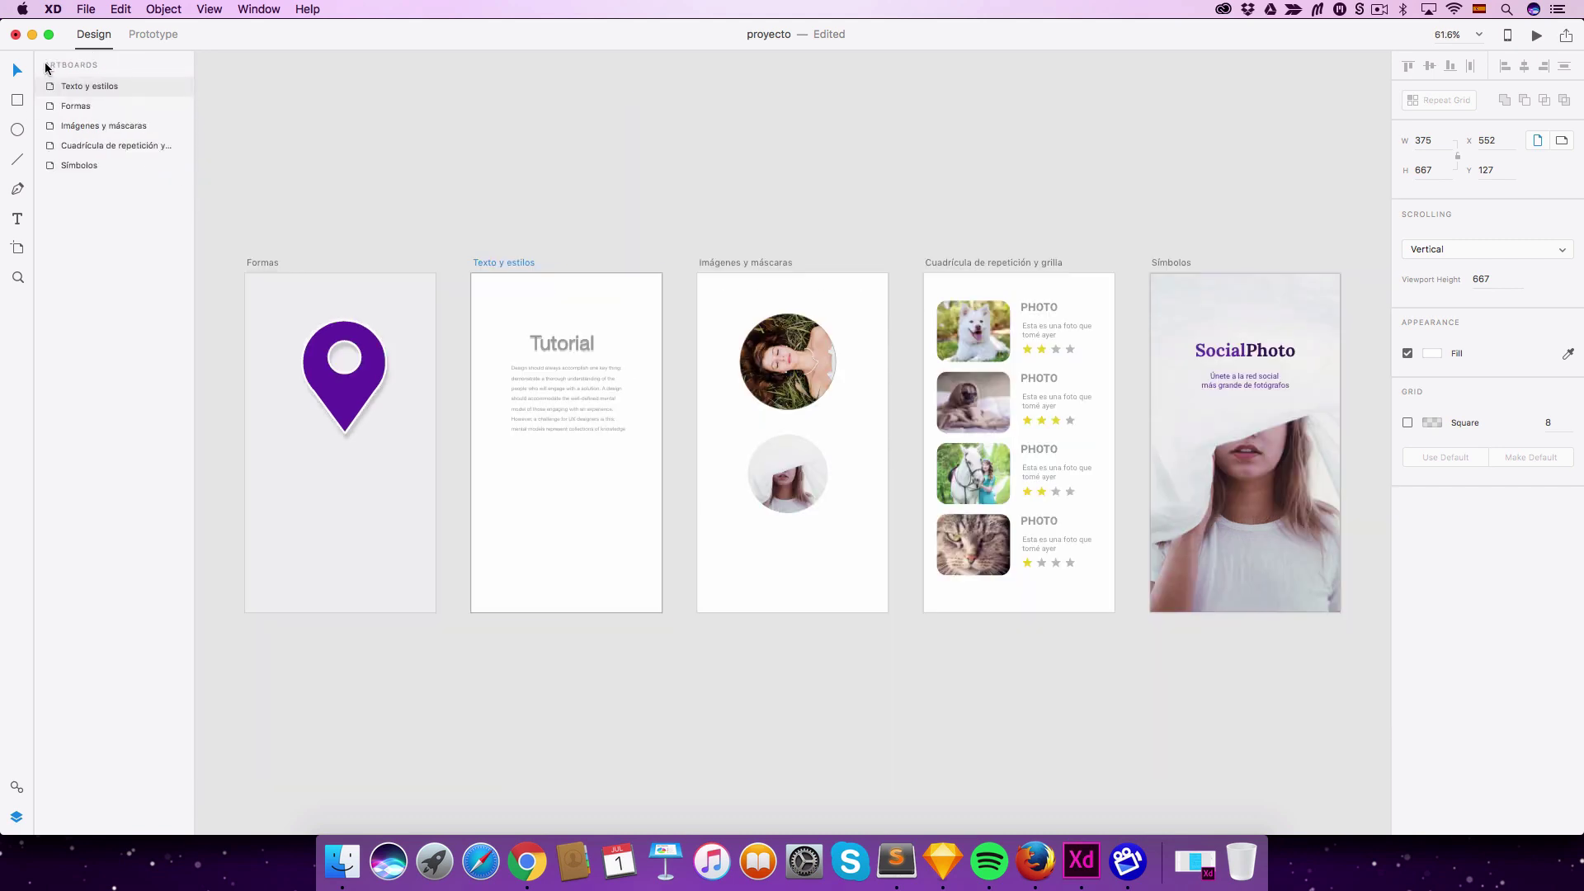
click(48, 65)
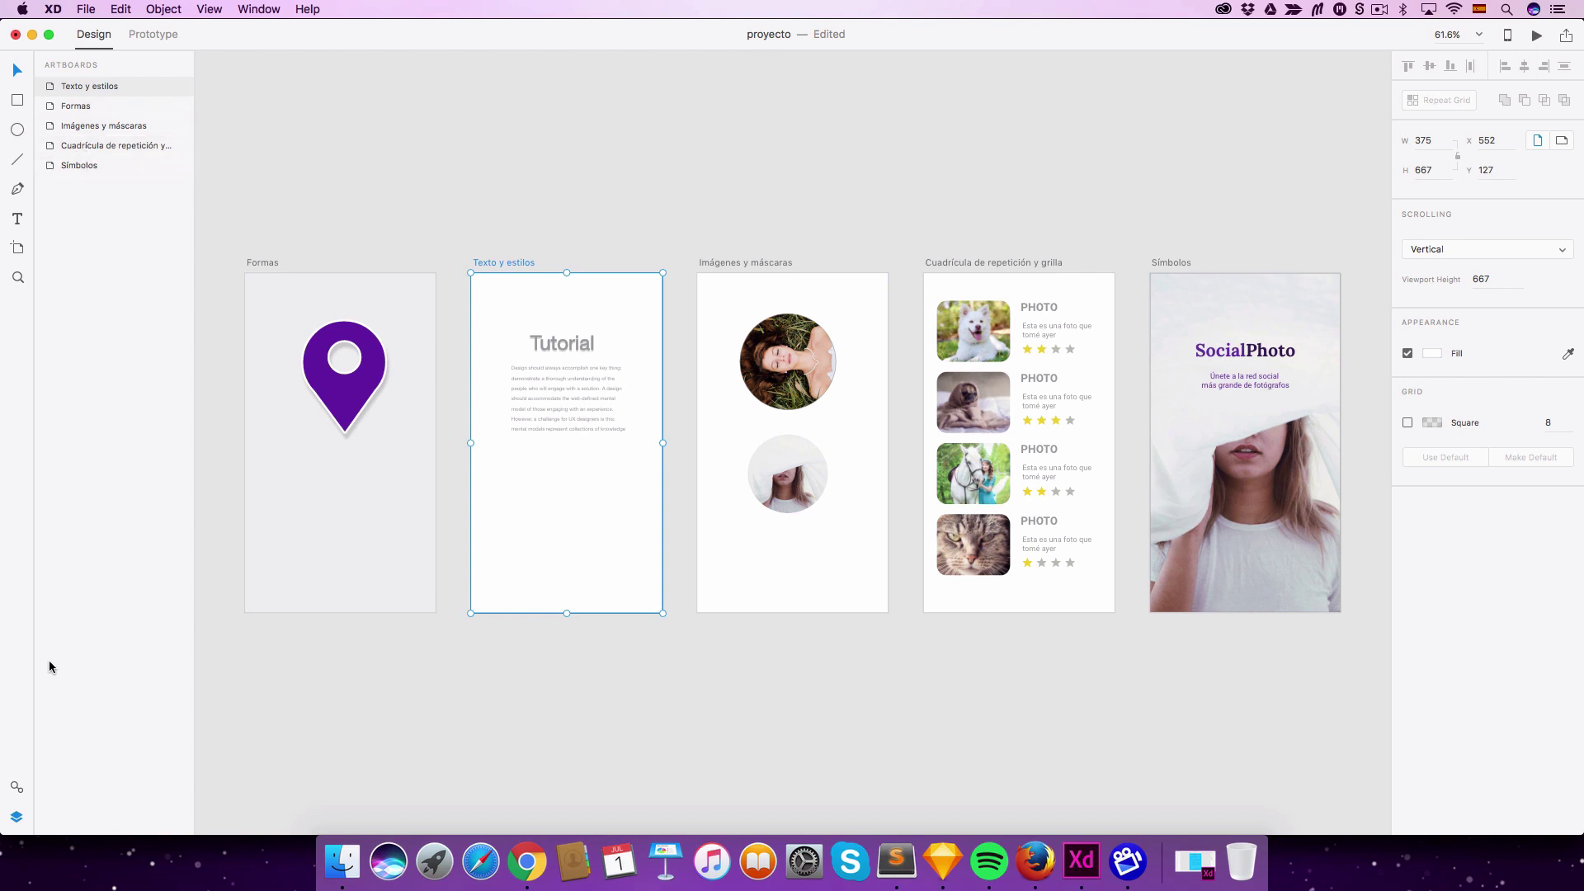
click(16, 788)
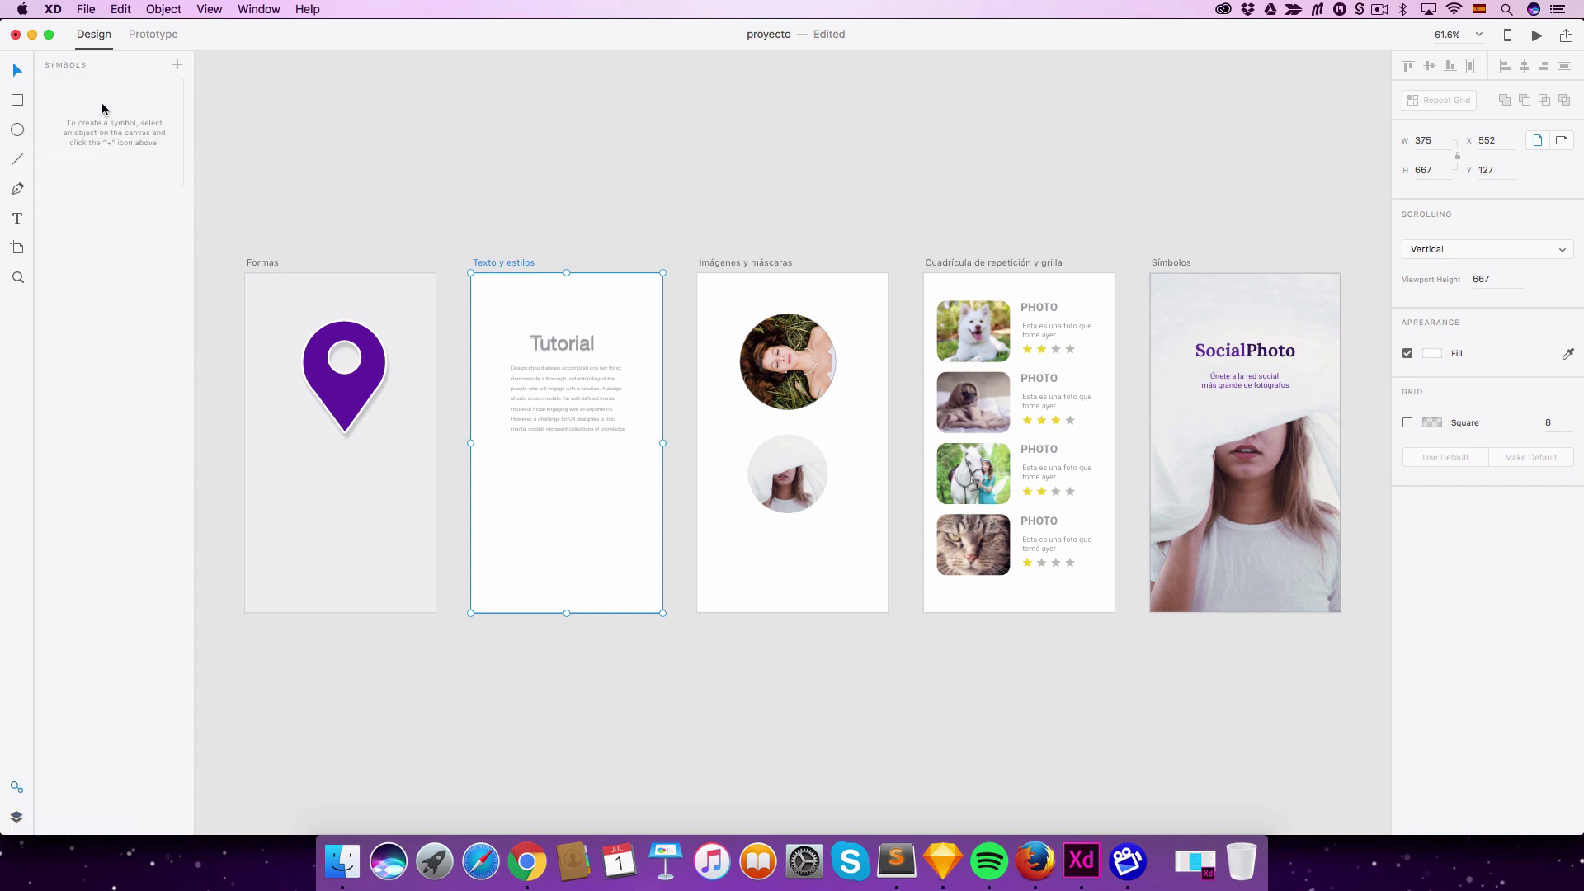
Step: Draw a borderless white rectangle about 171 × 42 on the lower part of the Símbolos artboard
drag(1143, 359, 737, 344)
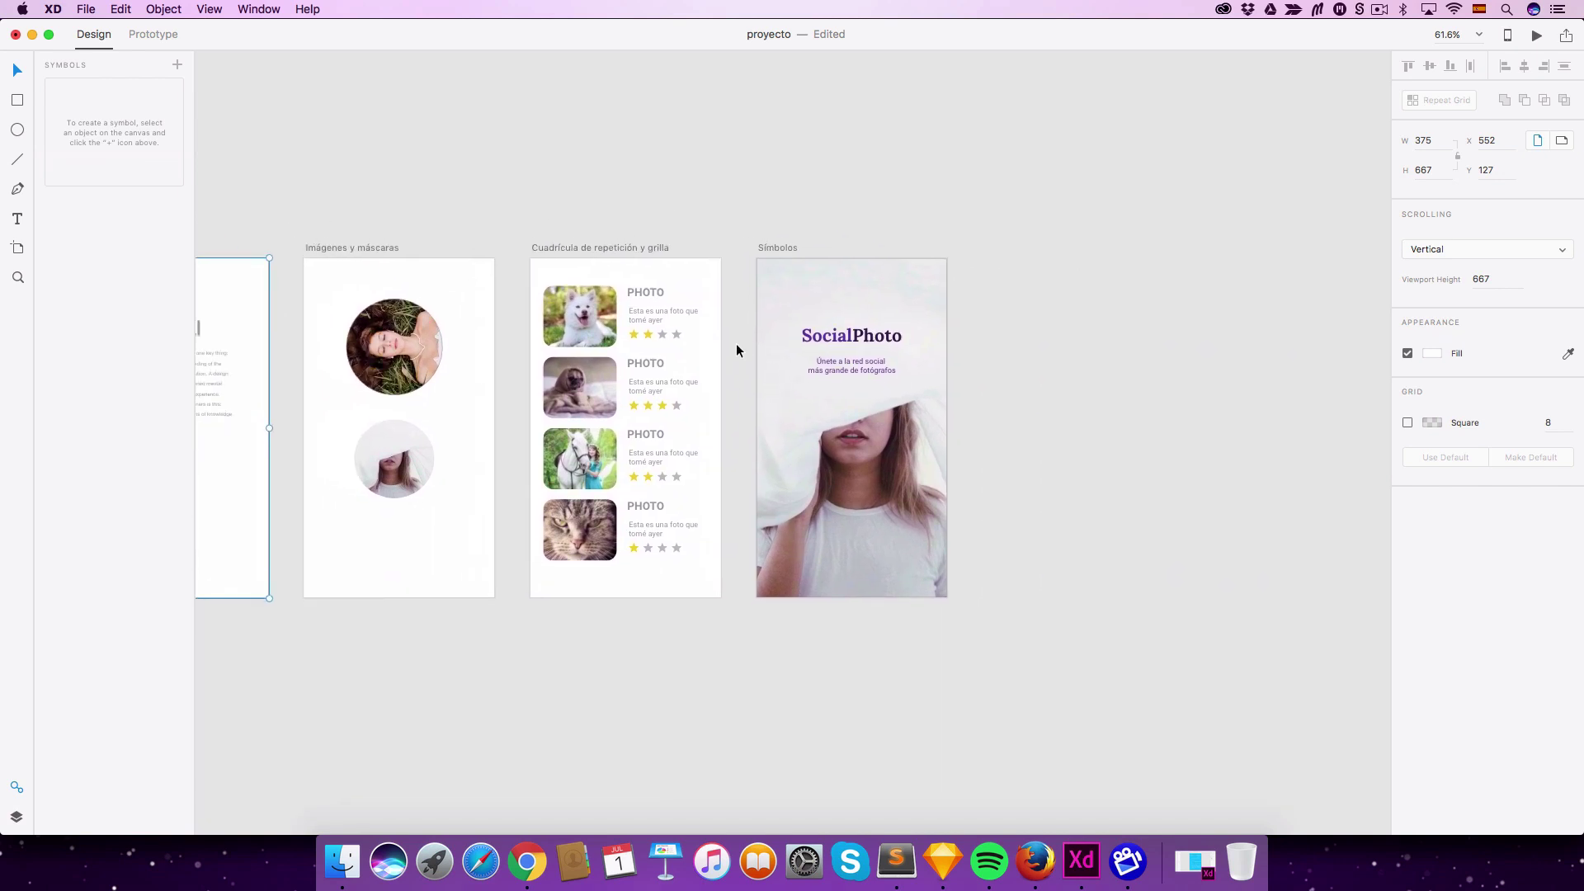
key(super+equal)
key(super+equal)
drag(736, 343, 593, 386)
click(859, 272)
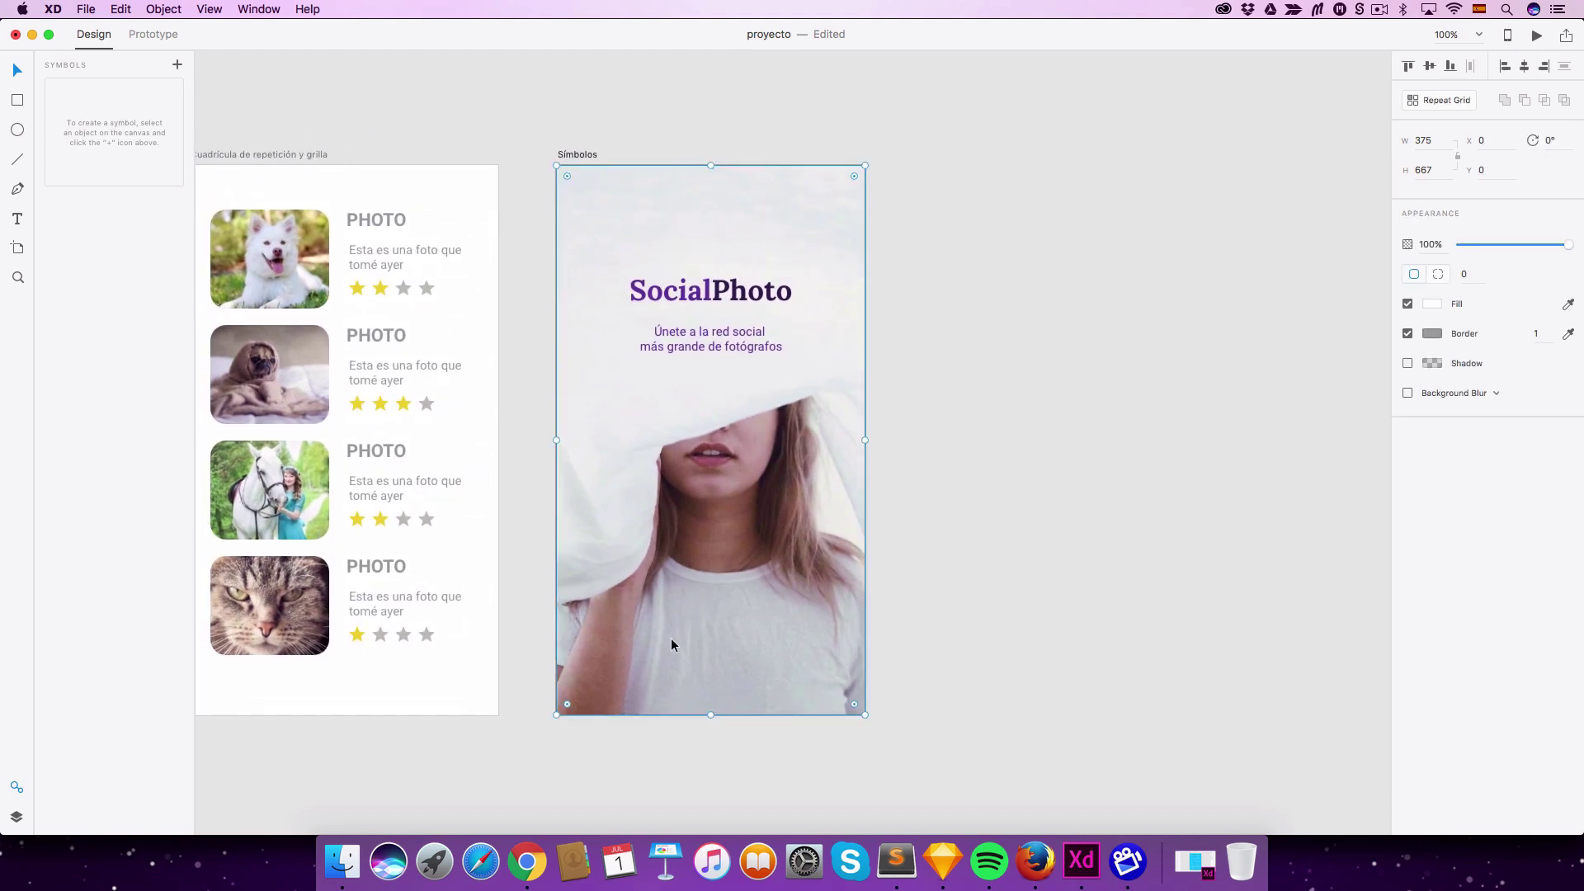
key(r)
drag(651, 616, 792, 650)
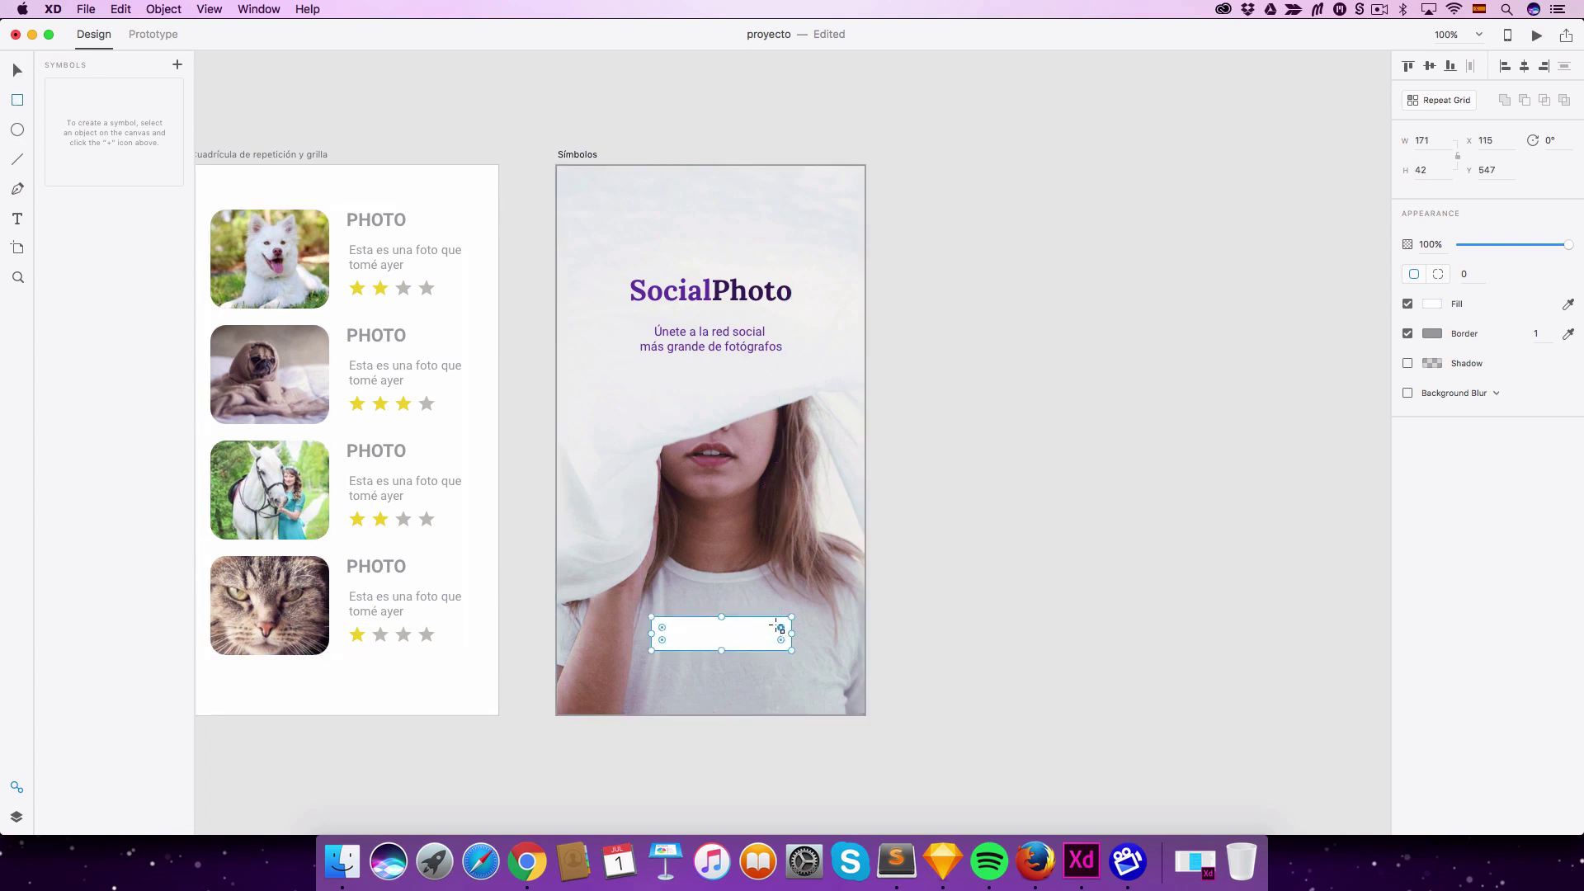
click(1408, 333)
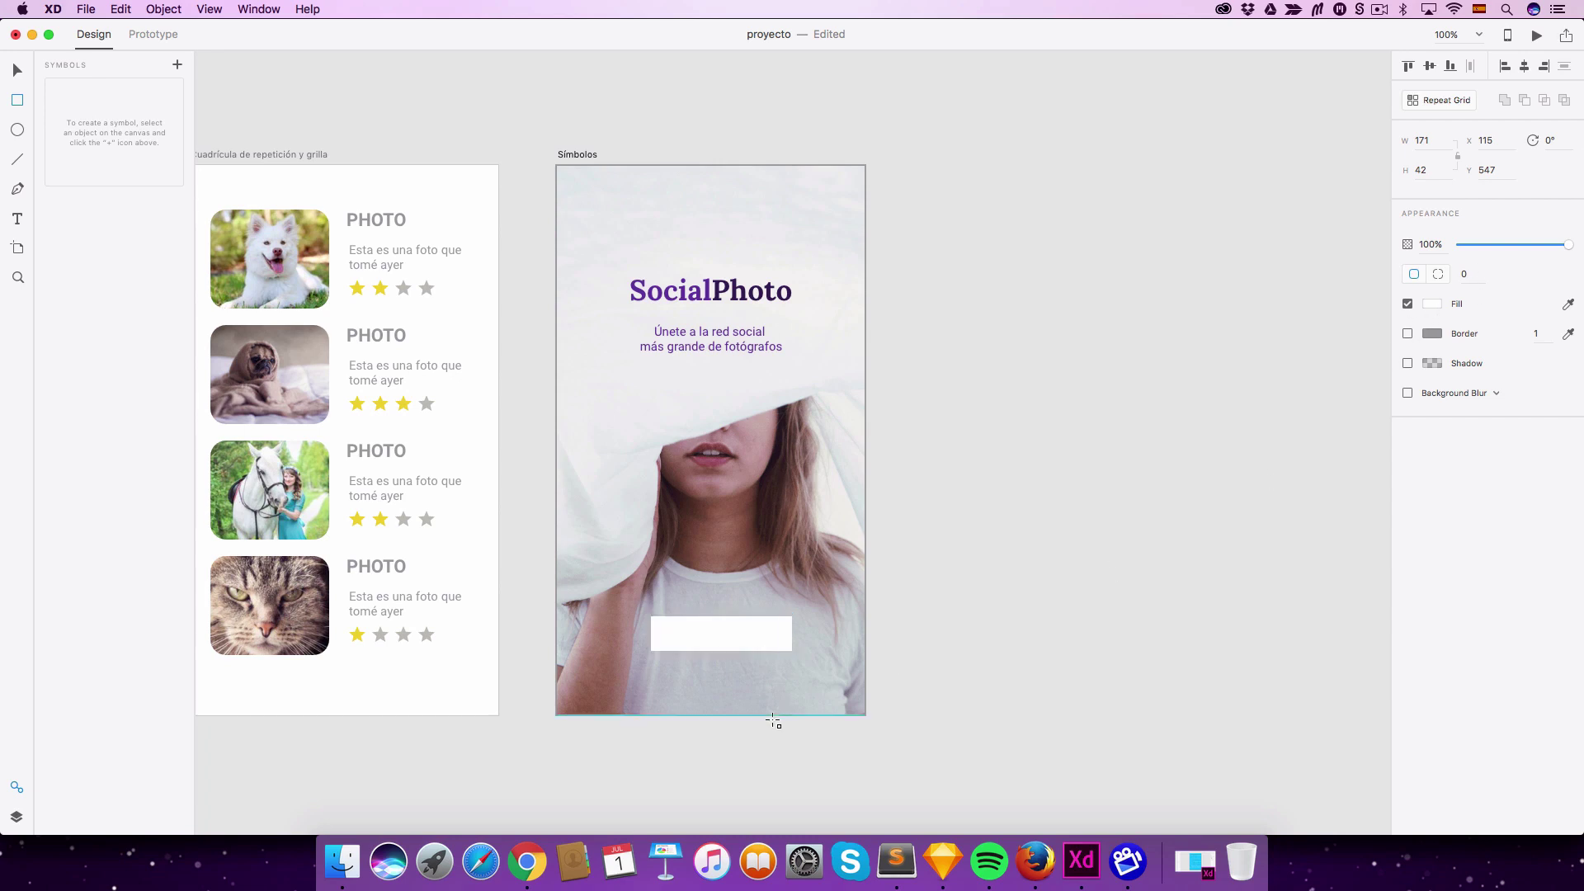
Step: Reposition the white rectangle at about X 108, Y 525 and round its corners to about 11
key(v)
drag(746, 631, 876, 260)
key(super+2)
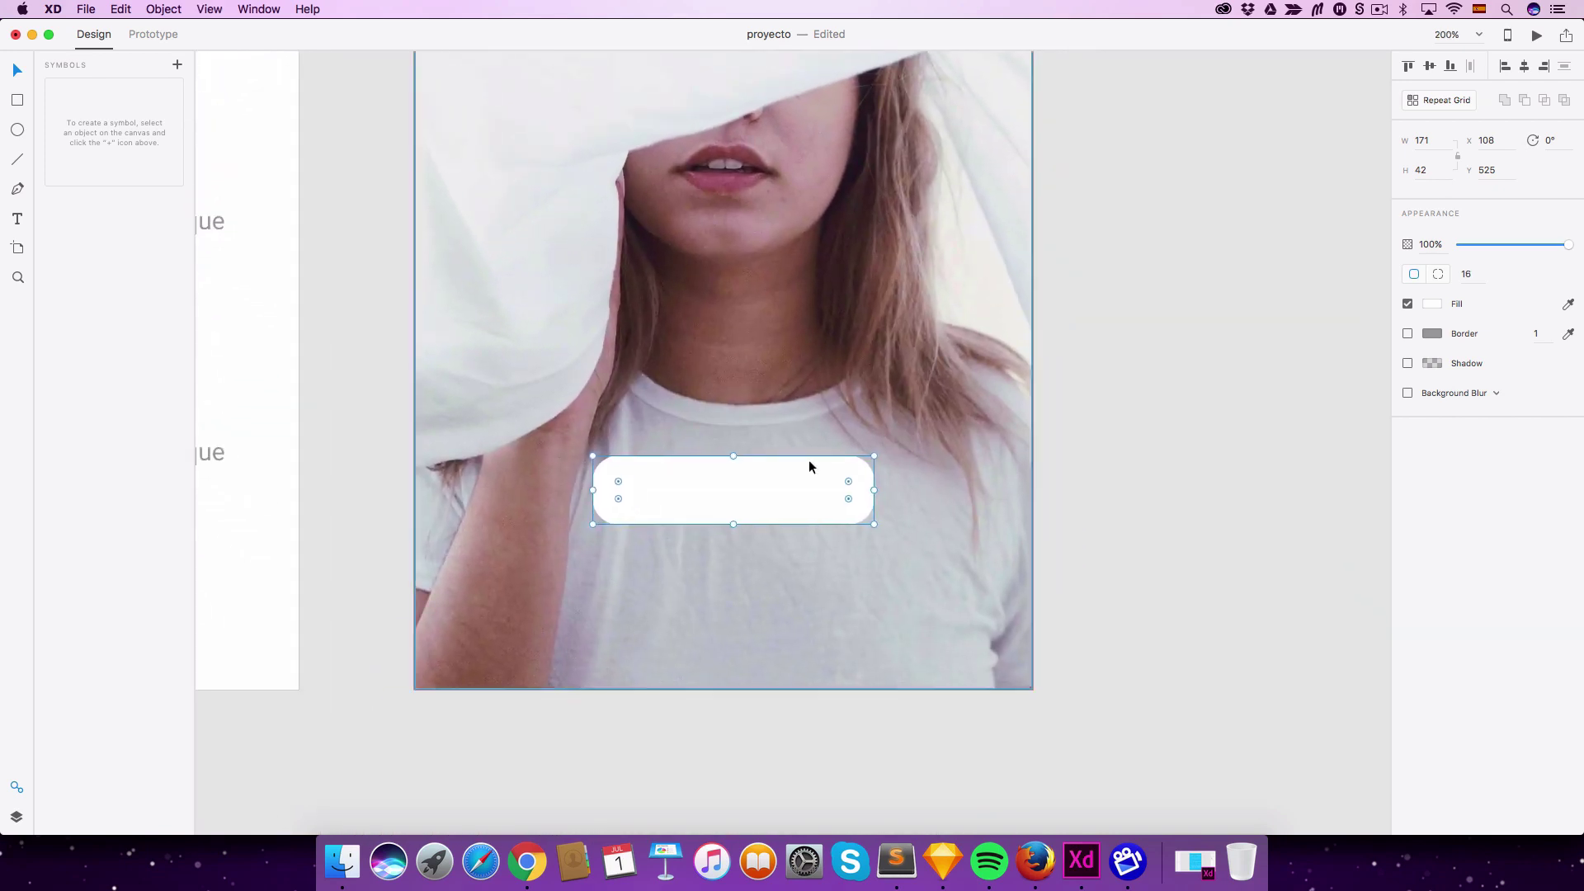
drag(847, 481, 851, 477)
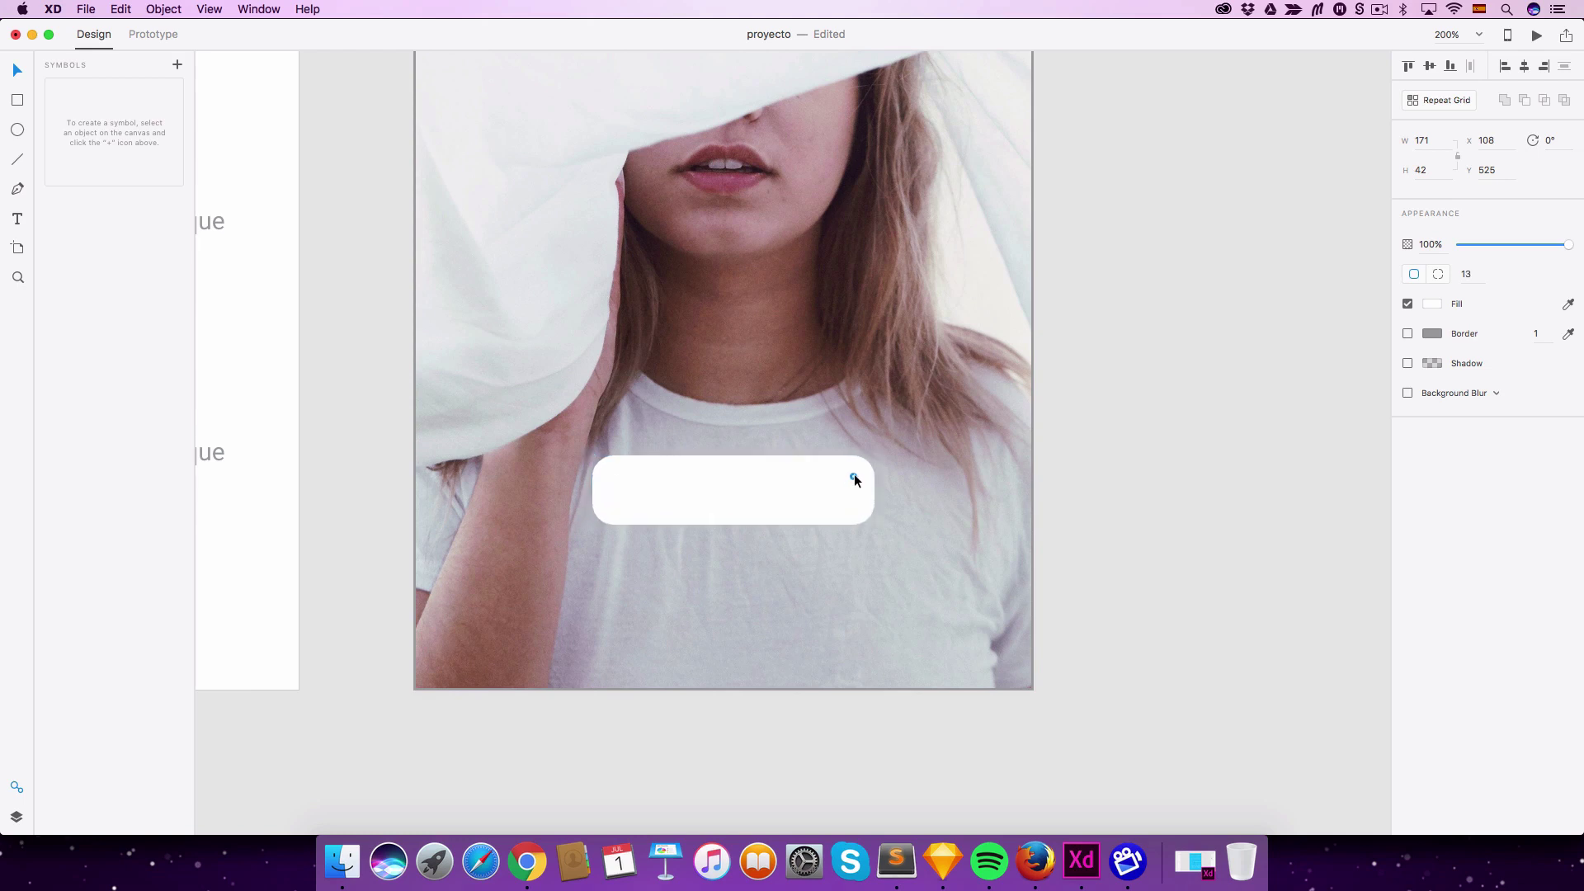
drag(856, 476, 855, 476)
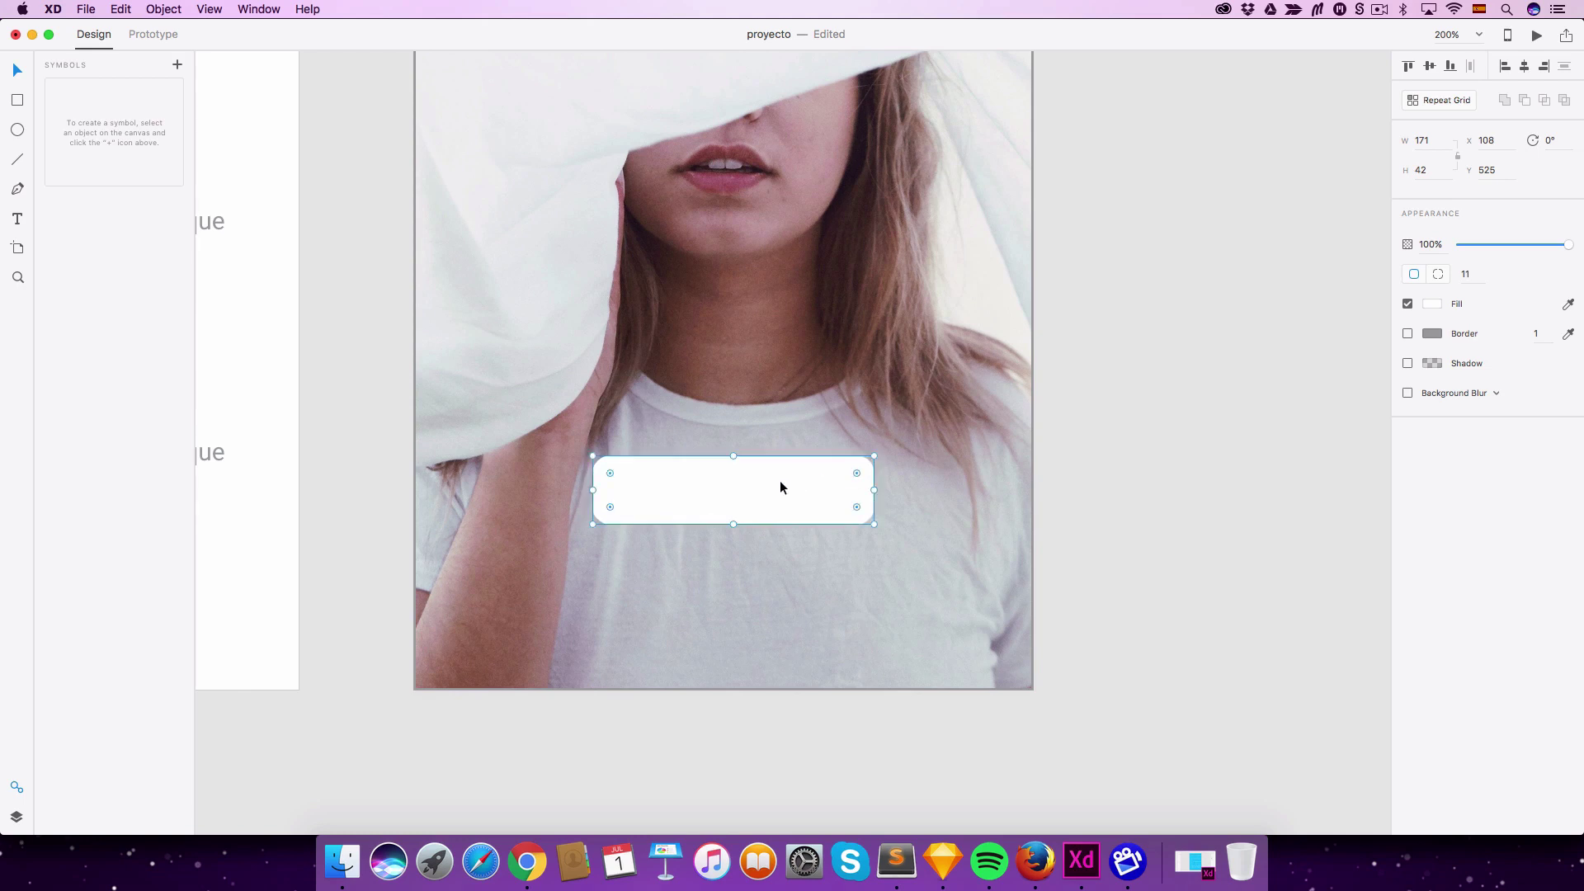
Step: Add the text INGRESAR and centre it on the rounded white rectangle
key(t)
click(688, 488)
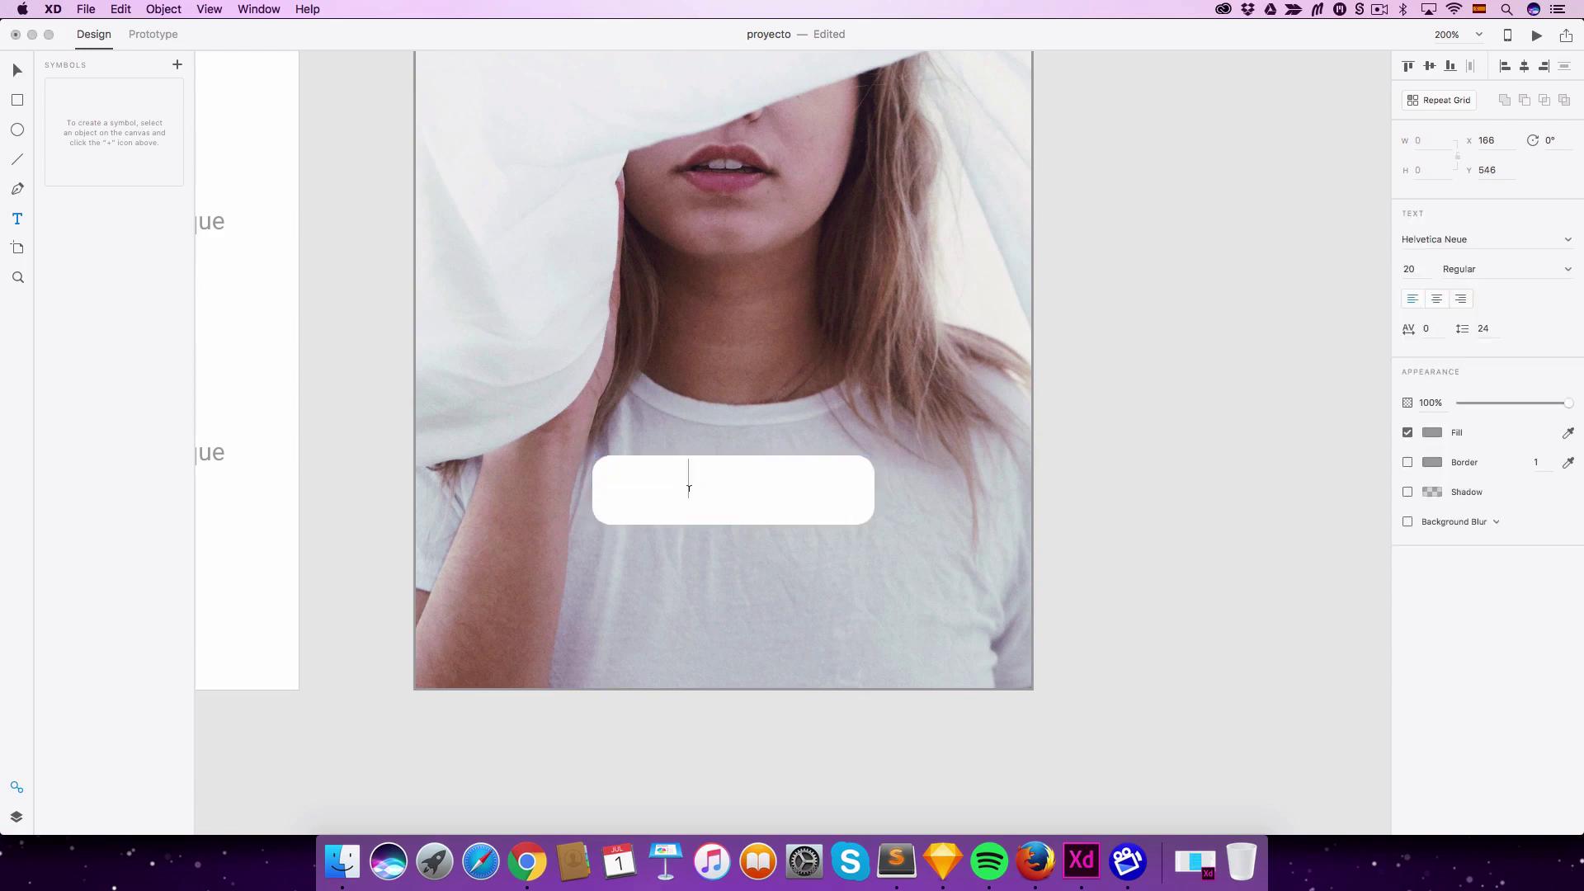
text(INGRESAR)
key(Escape)
drag(790, 478, 754, 490)
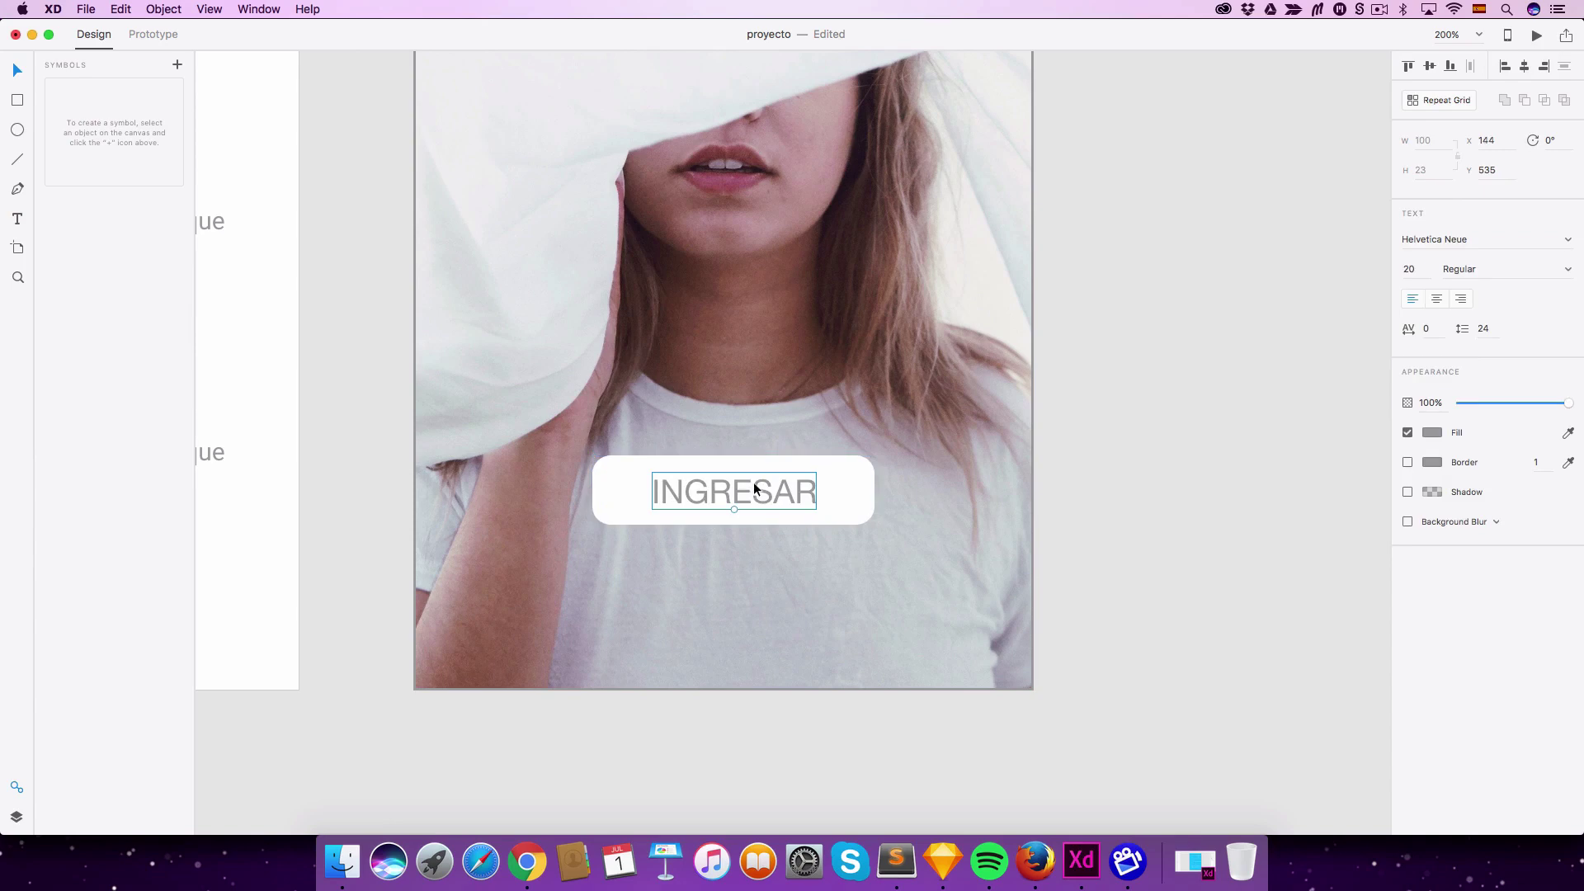
Step: Fill the INGRESAR text with the purple #5D309B sampled from the SocialPhoto title and save that colour as a swatch
click(1432, 433)
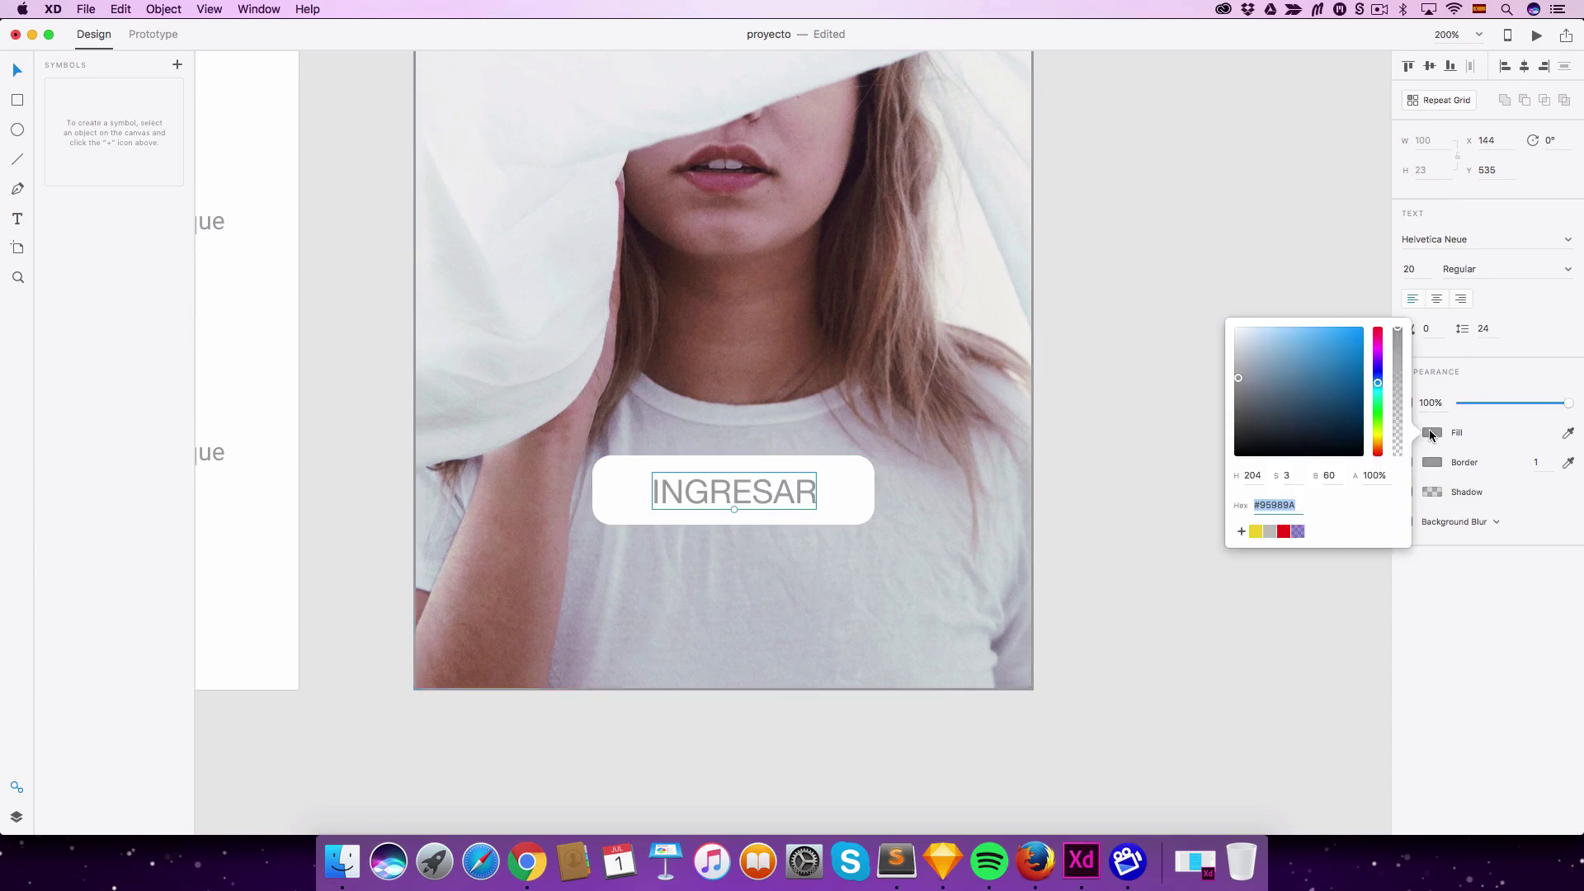
key(super+1)
click(1568, 432)
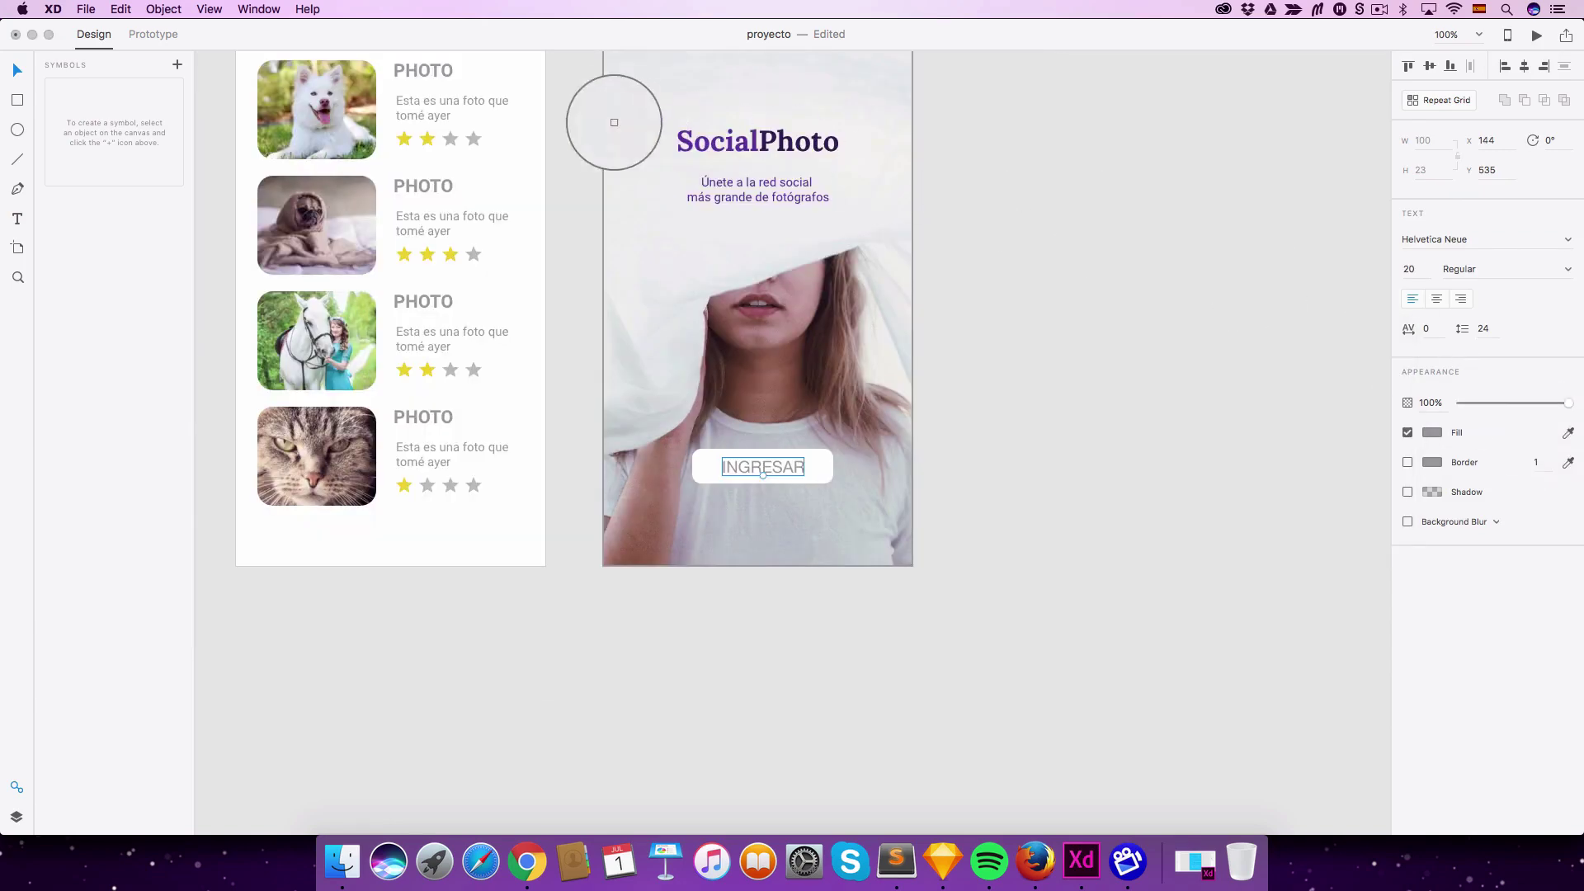
click(682, 141)
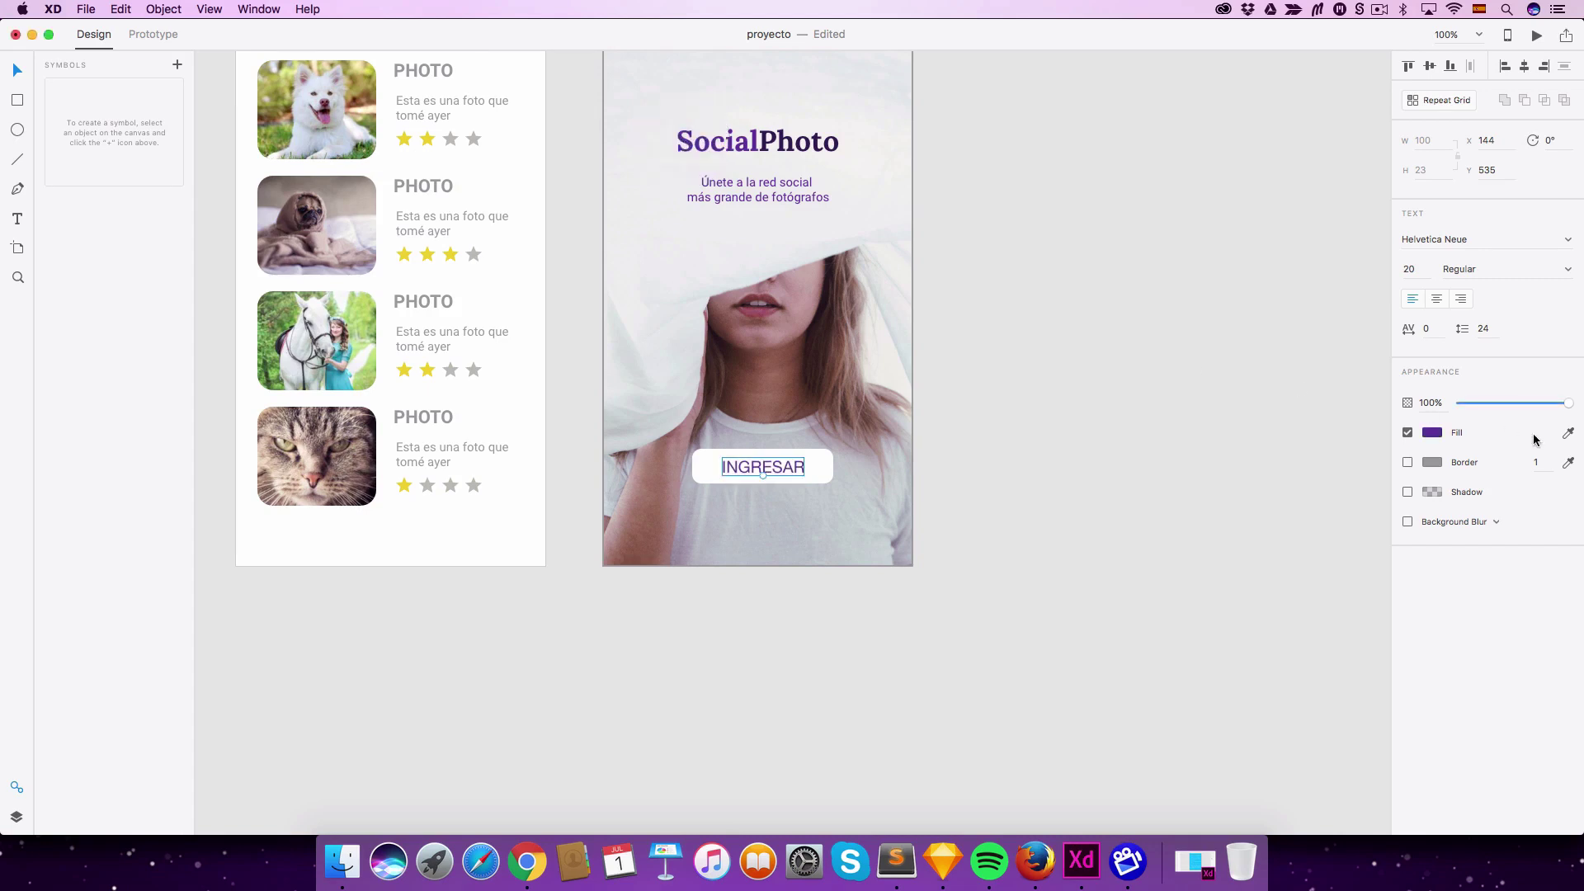
click(1442, 433)
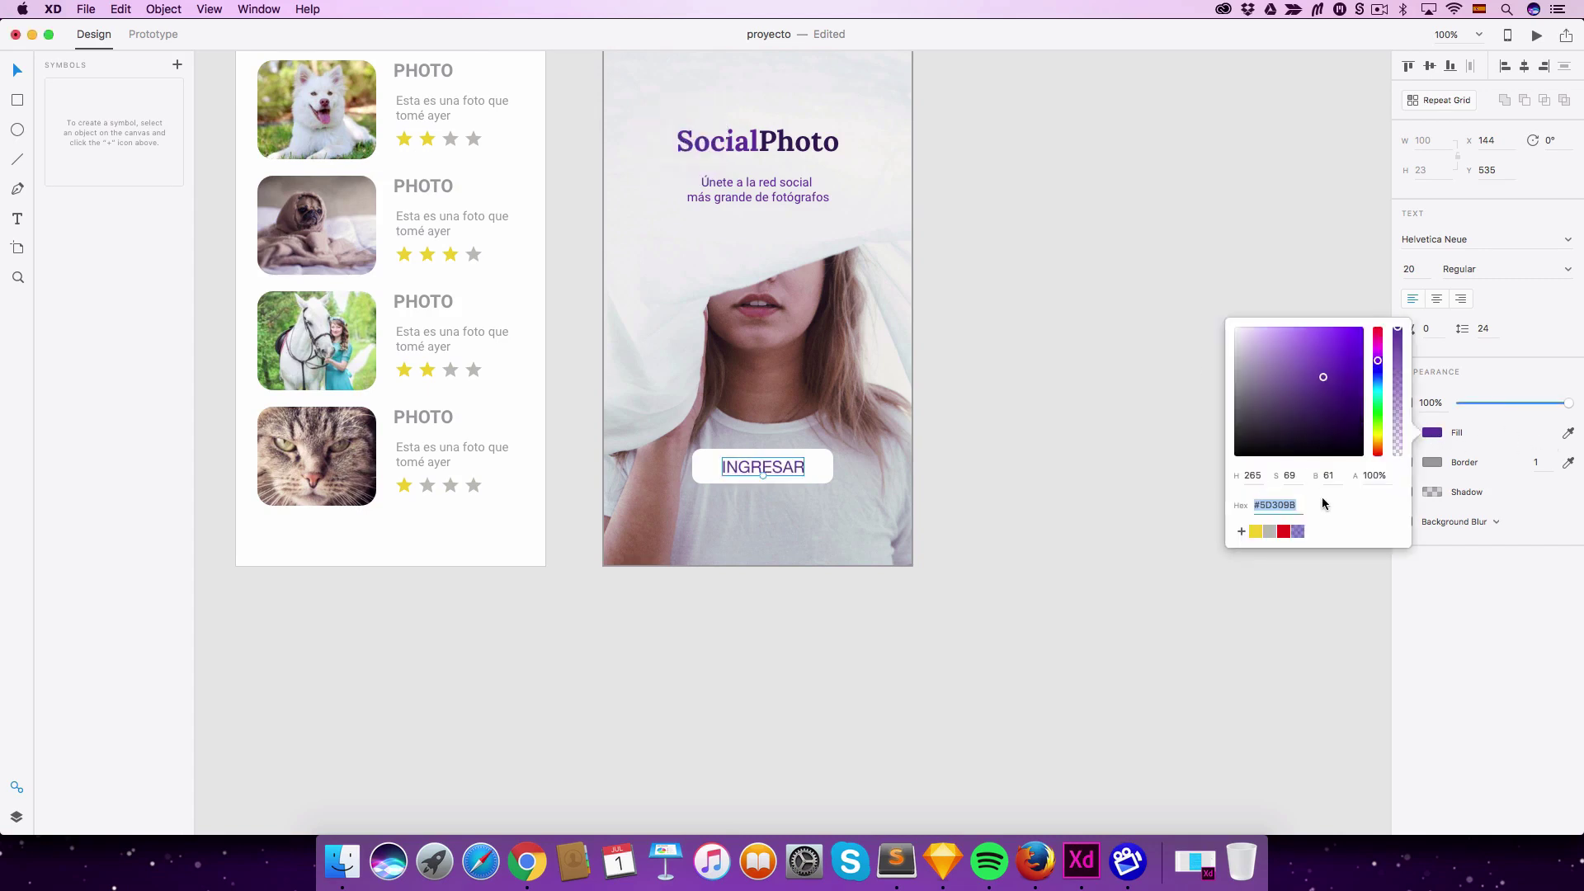
click(1241, 531)
click(771, 464)
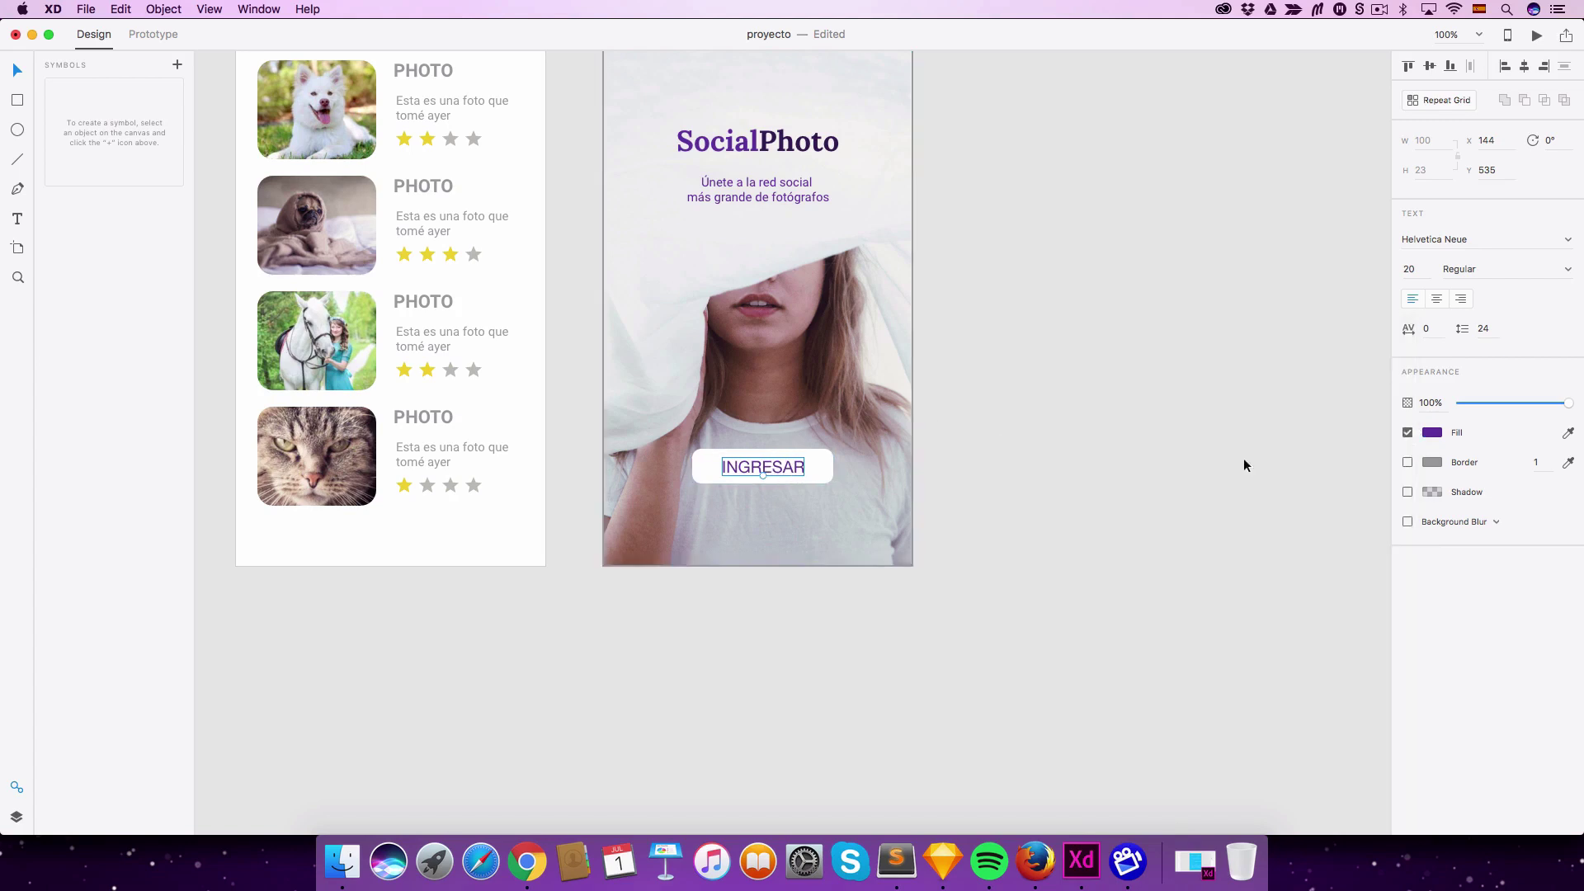
Step: Set the INGRESAR text size to 15 and recentre it on the button
click(1409, 269)
text(15)
key(Return)
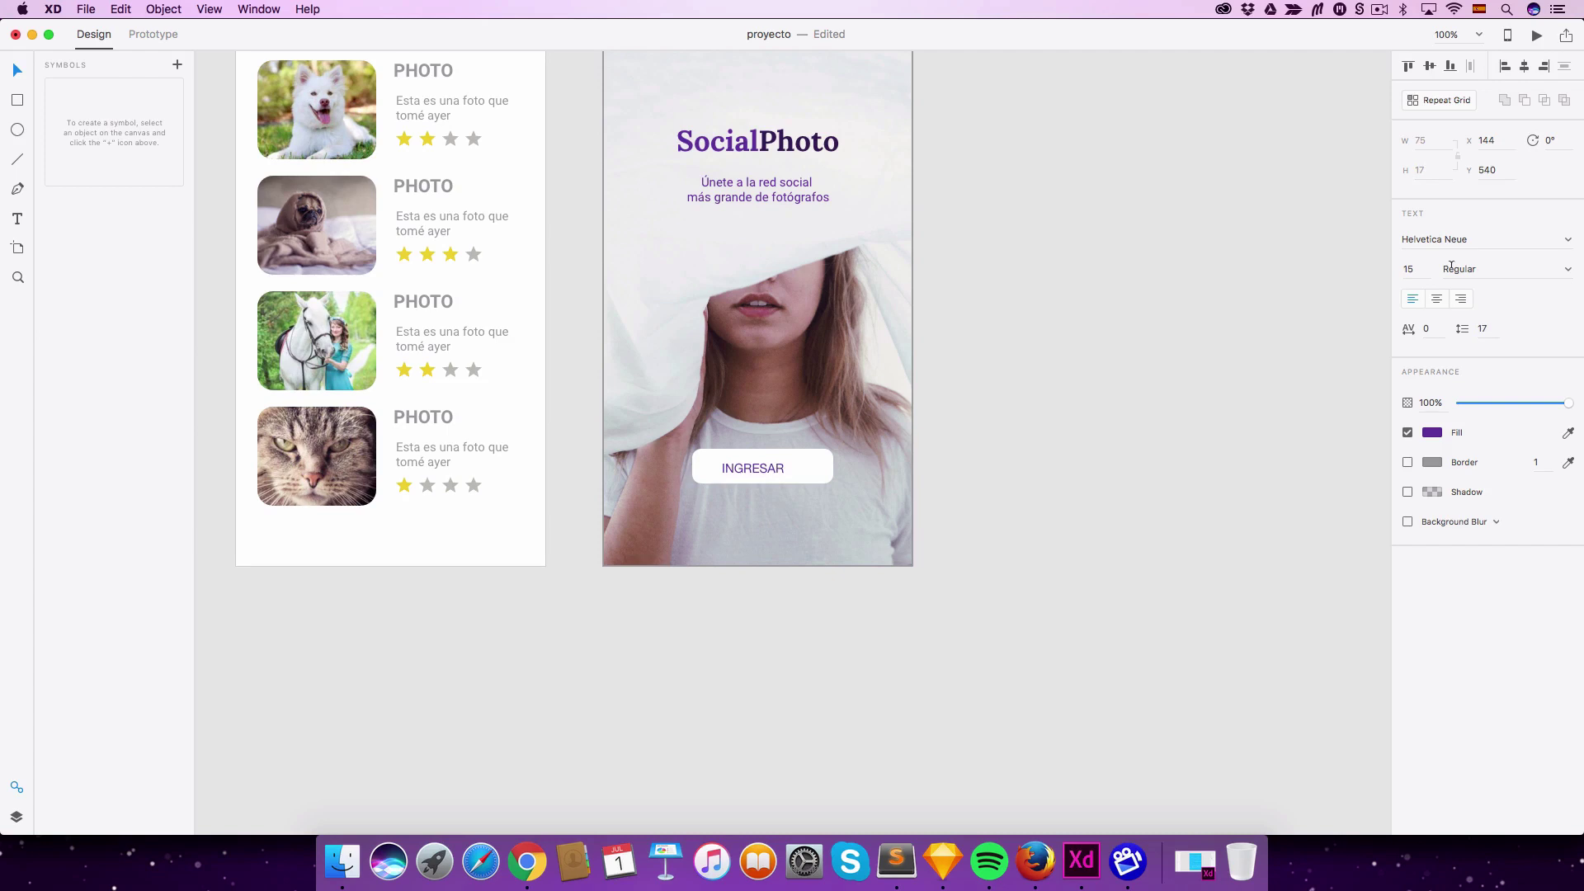
drag(751, 470, 760, 469)
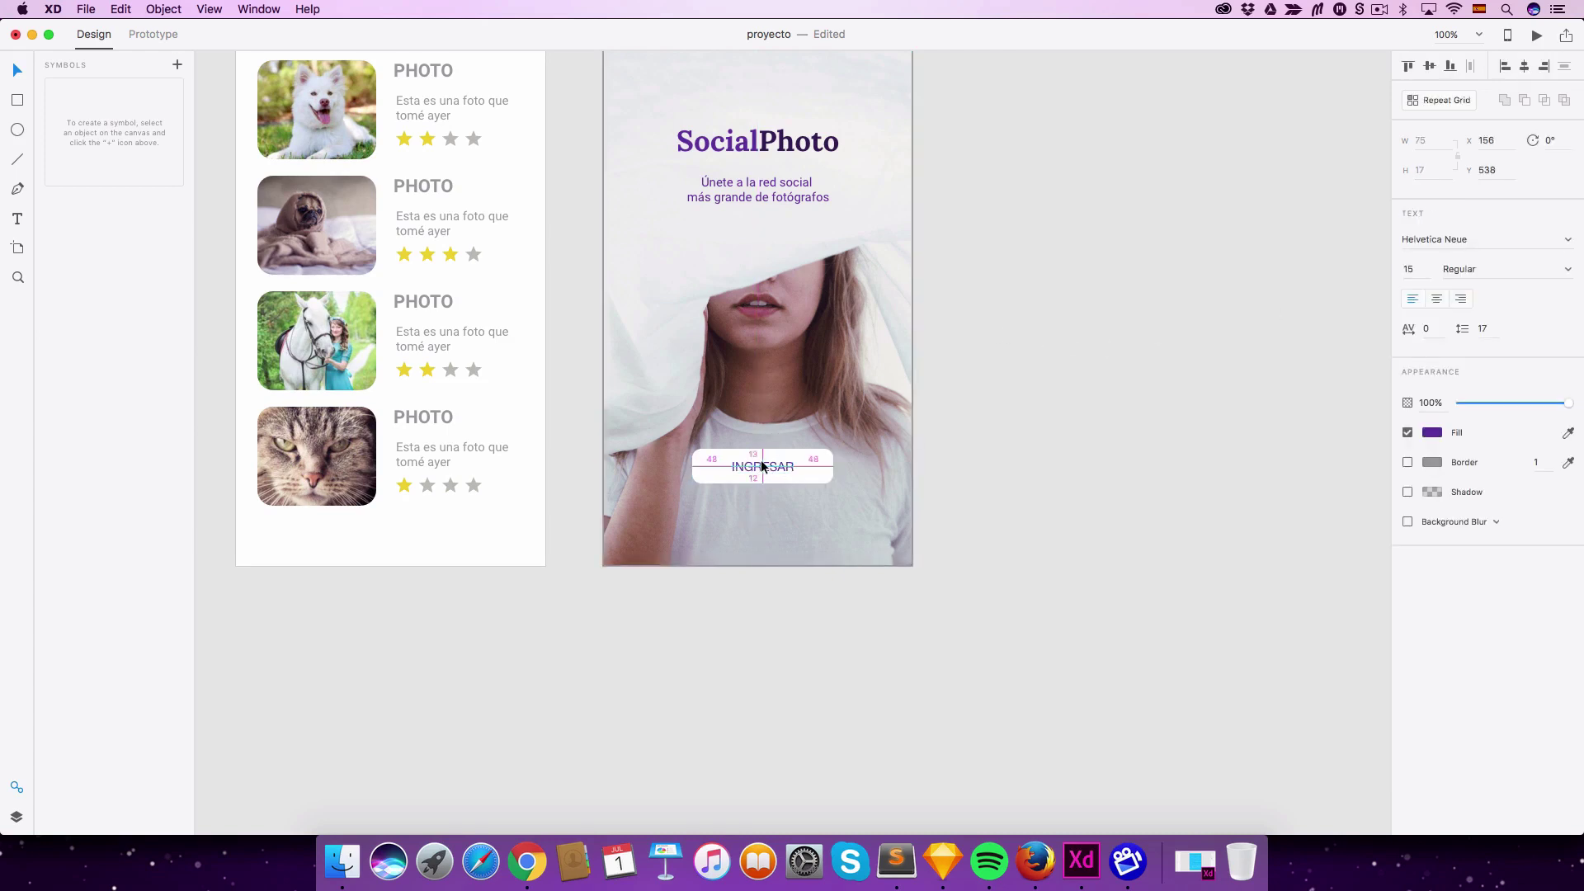
Step: Change the INGRESAR text's font to Roboto Medium and recentre it at about X 158, Y 537
click(1471, 236)
text(Roboto)
key(Return)
click(1518, 273)
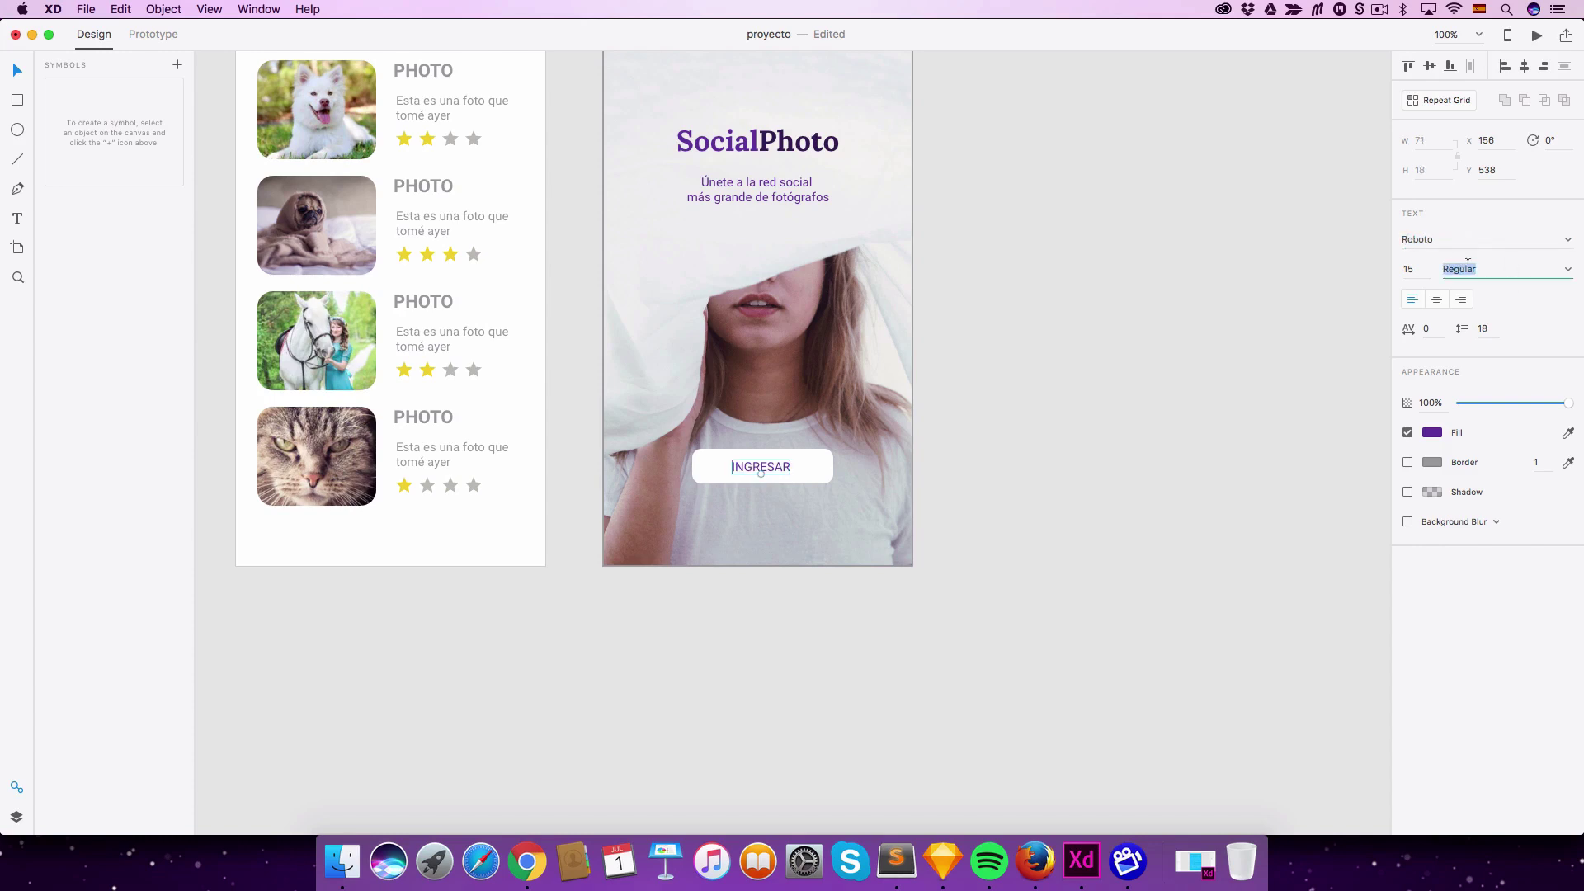
click(1570, 271)
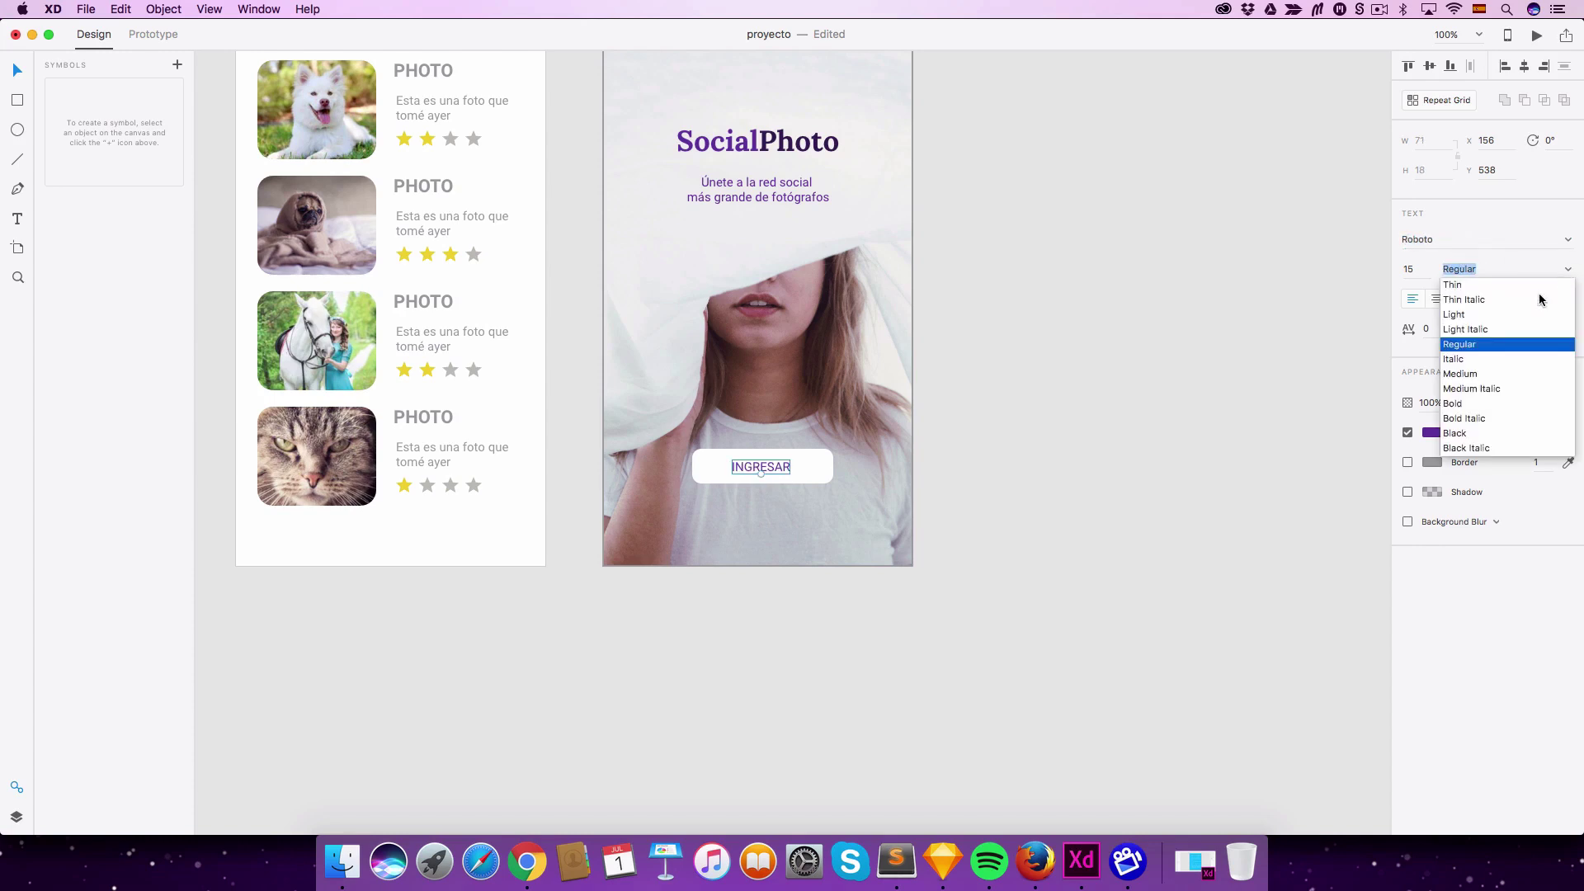
click(1463, 375)
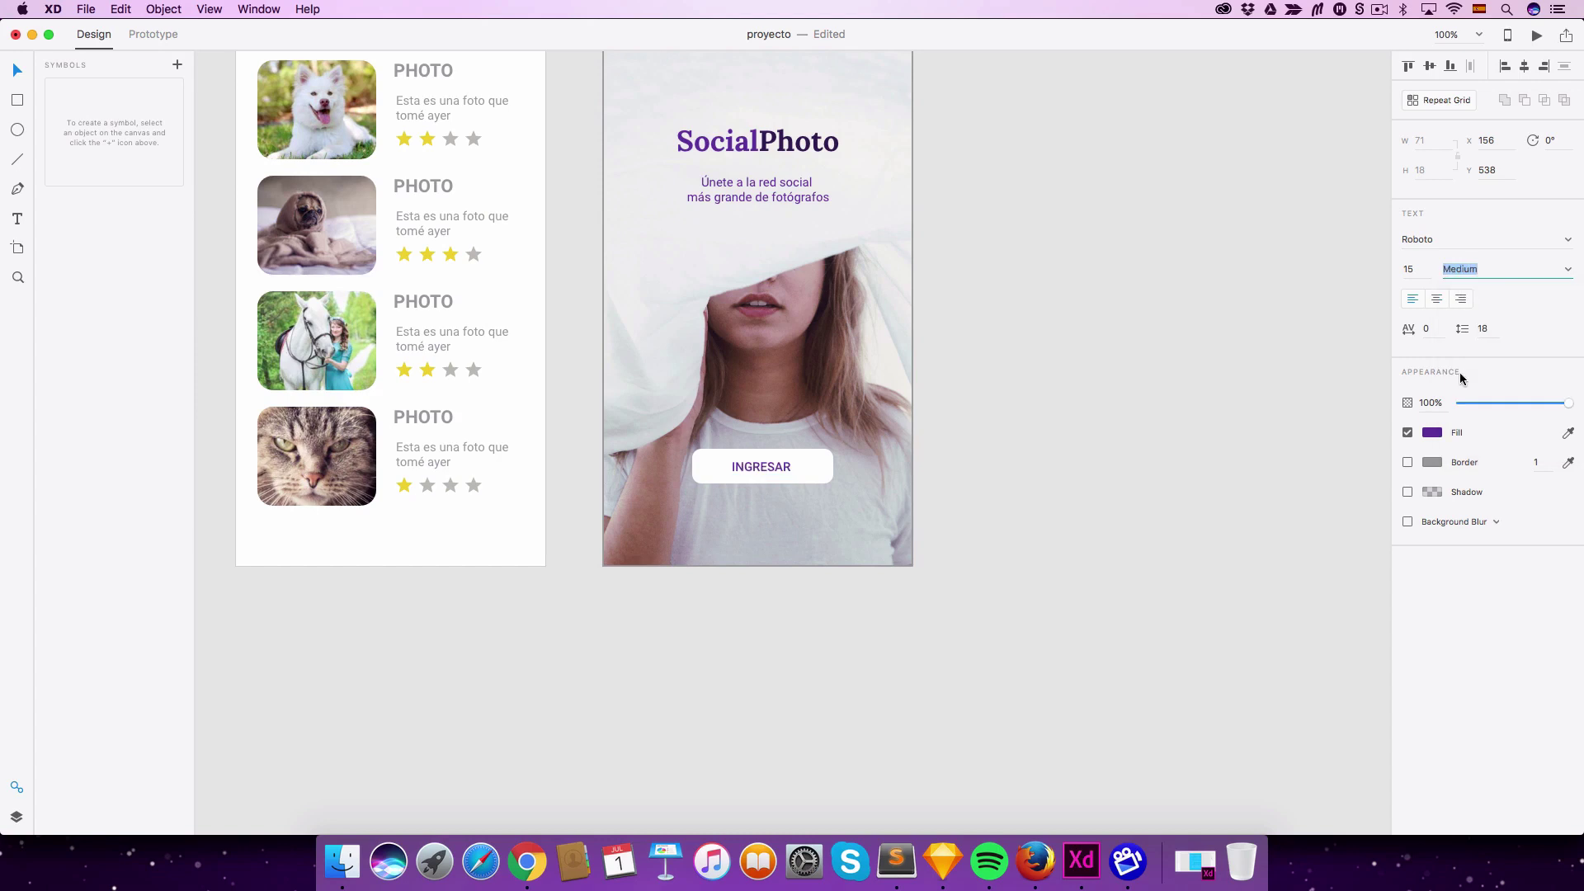
click(980, 467)
click(776, 467)
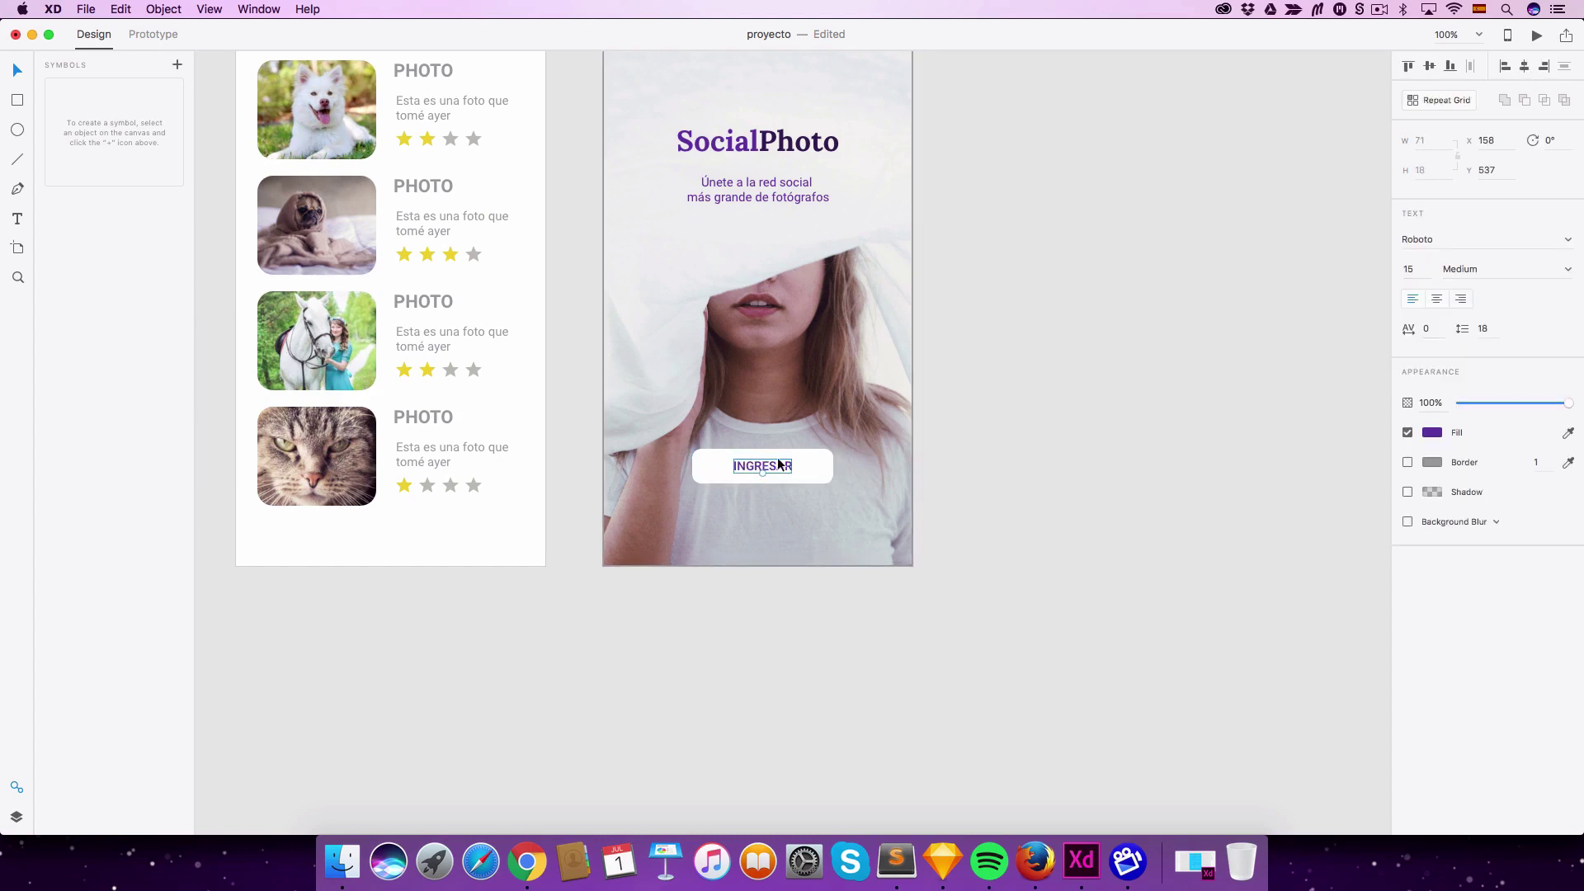
Step: Group the INGRESAR text with its rectangle and make the group a symbol
shift+click(767, 464)
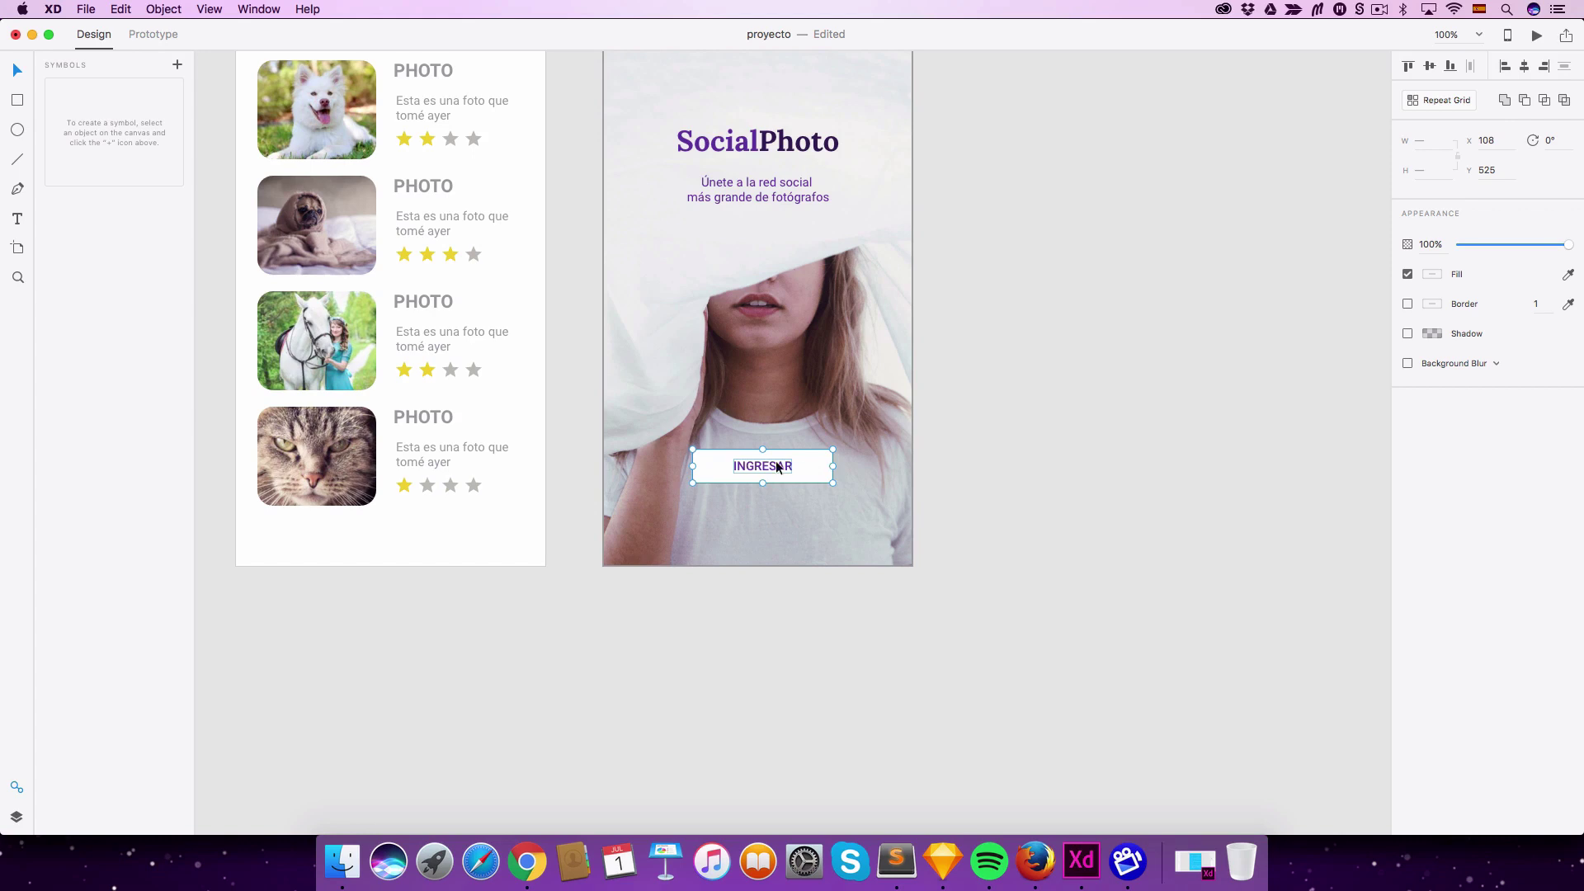
key(super+g)
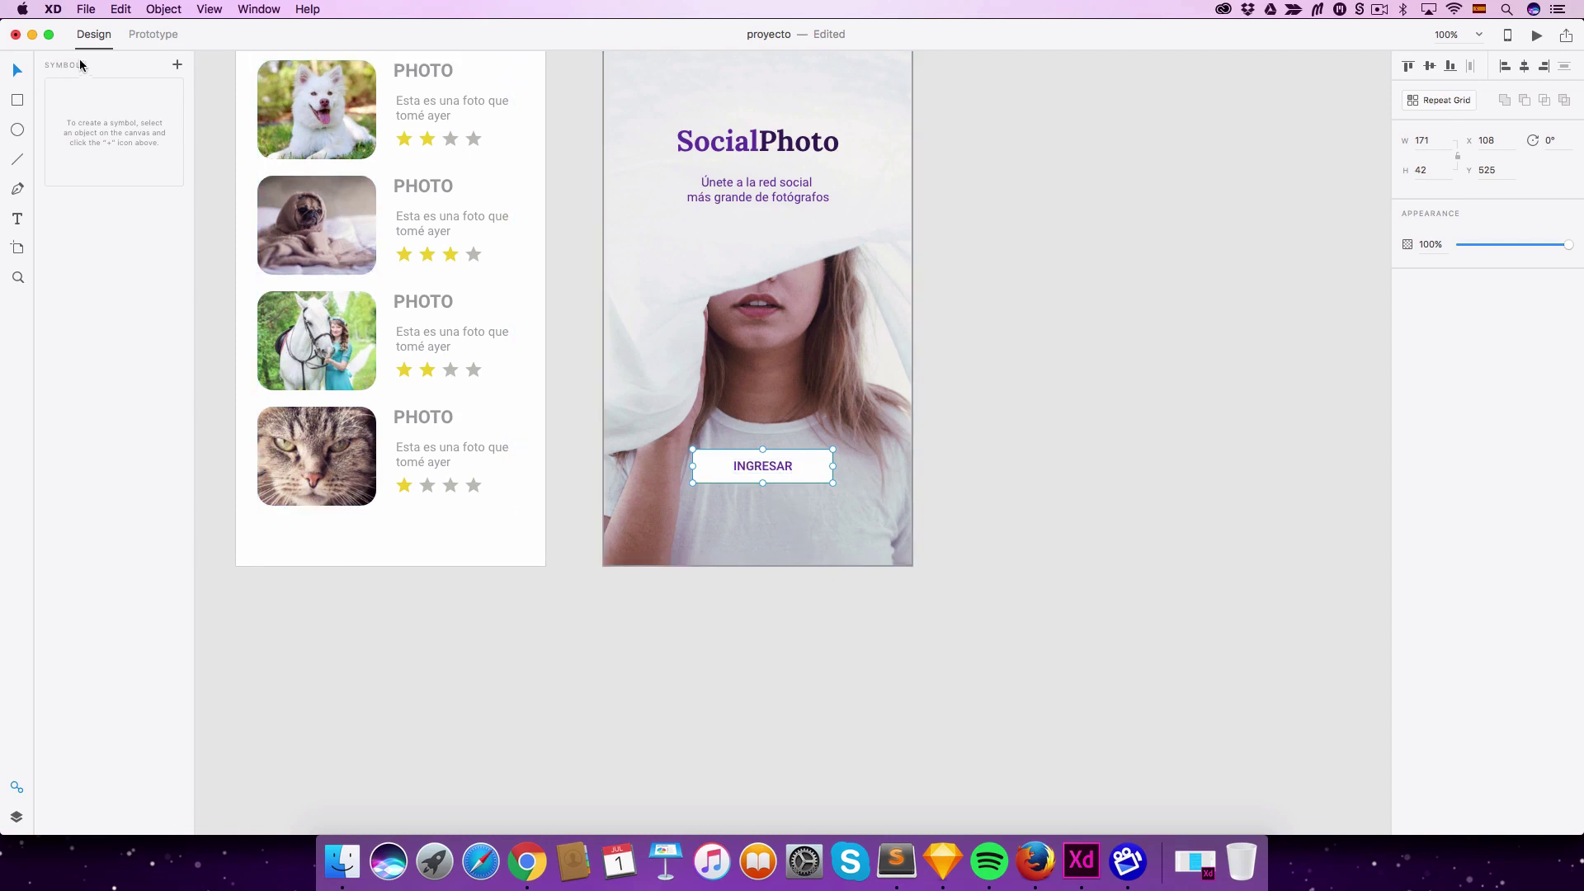
click(177, 65)
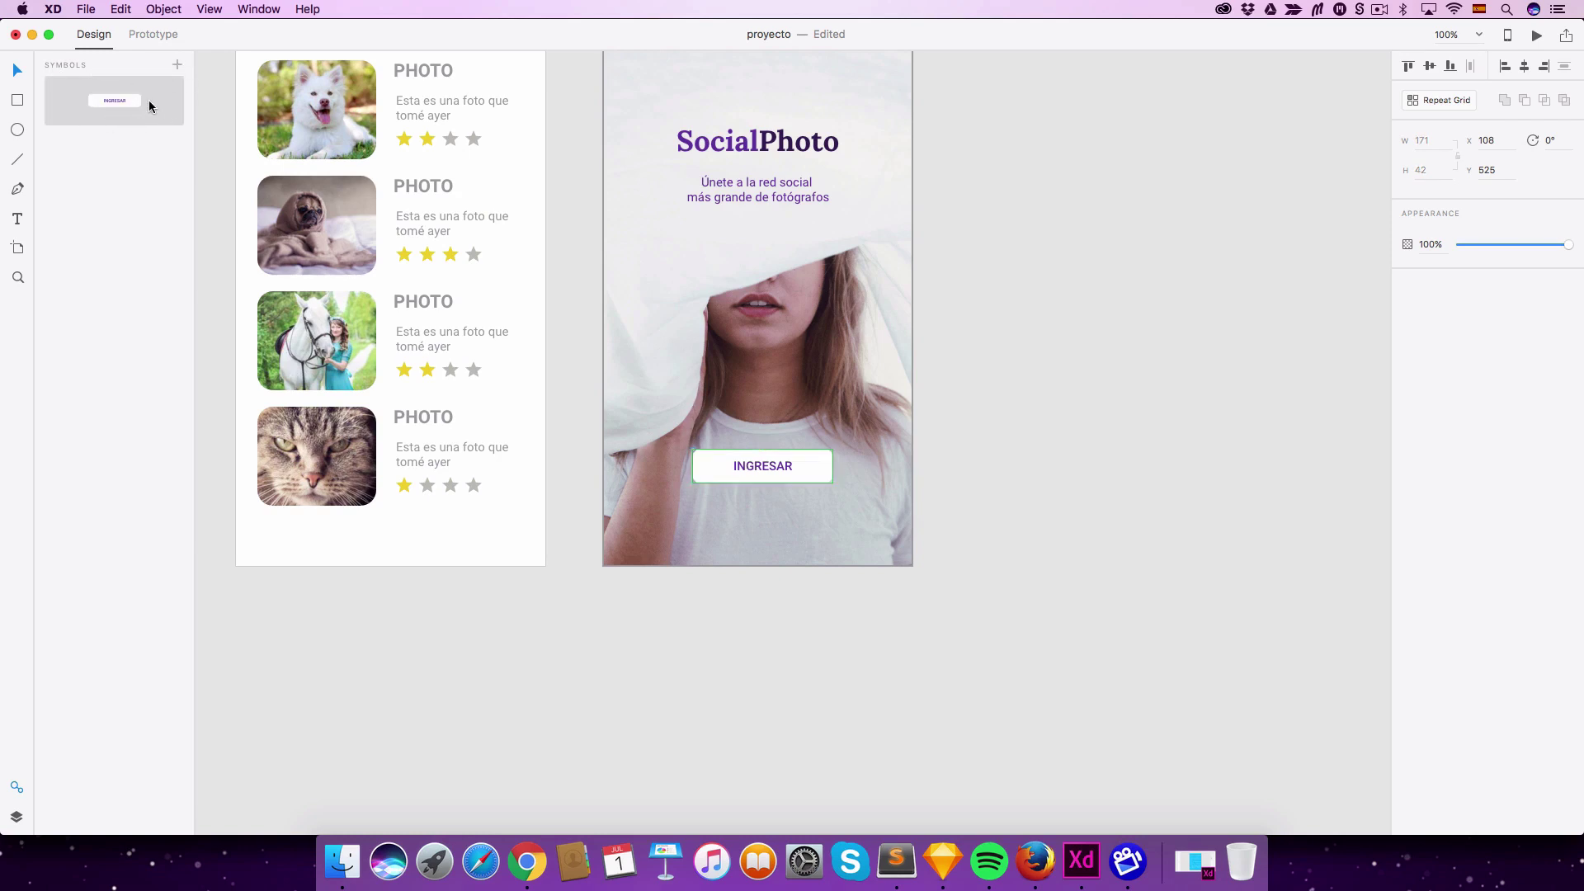
key(super+z)
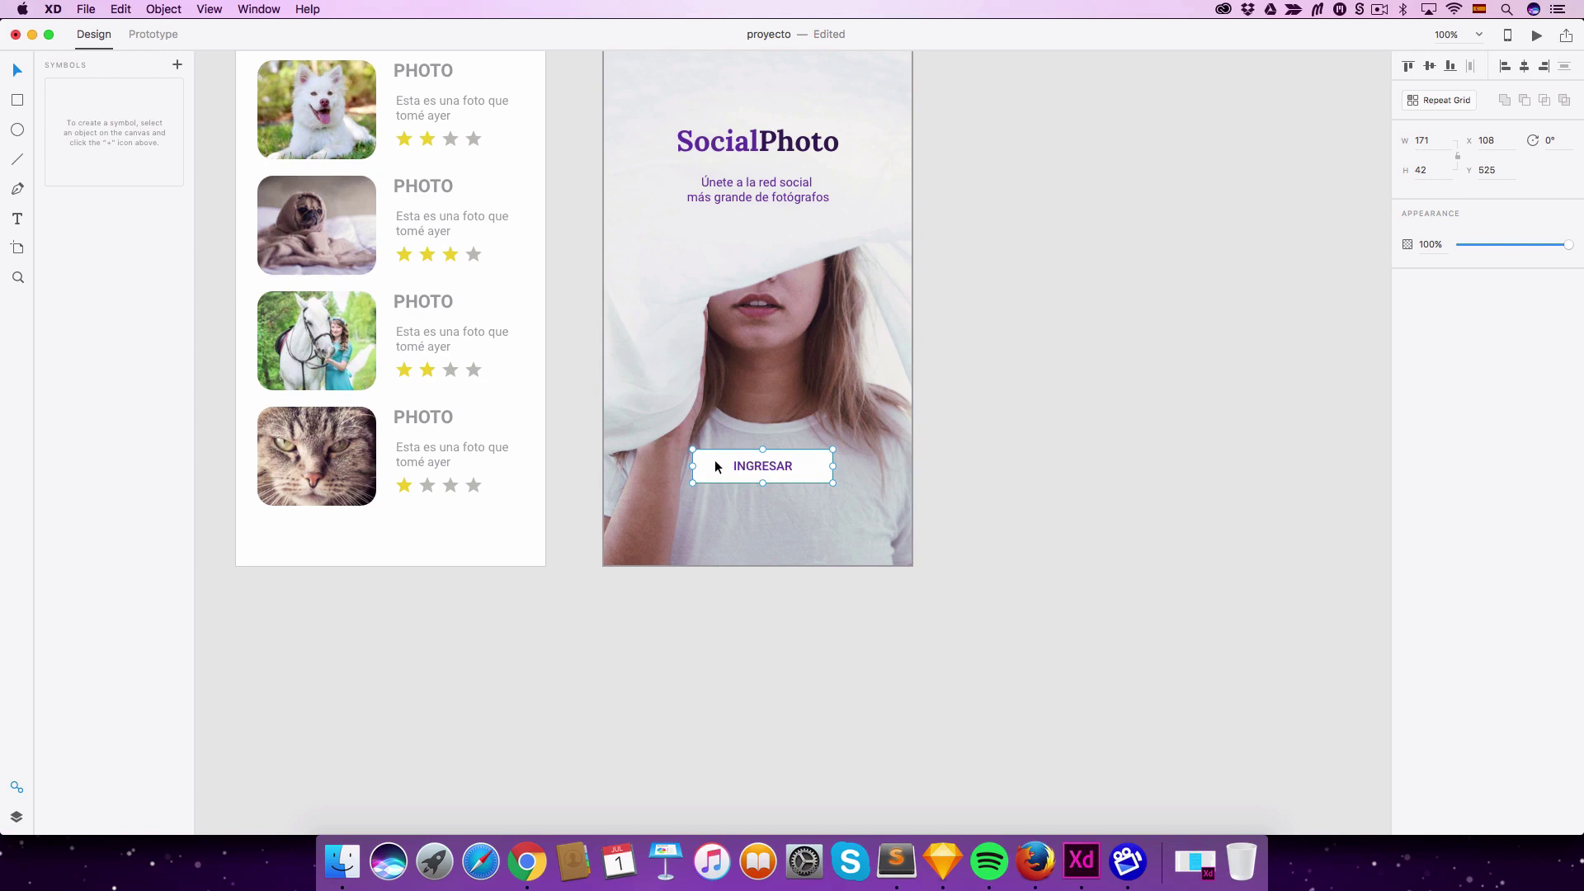
right_click(747, 463)
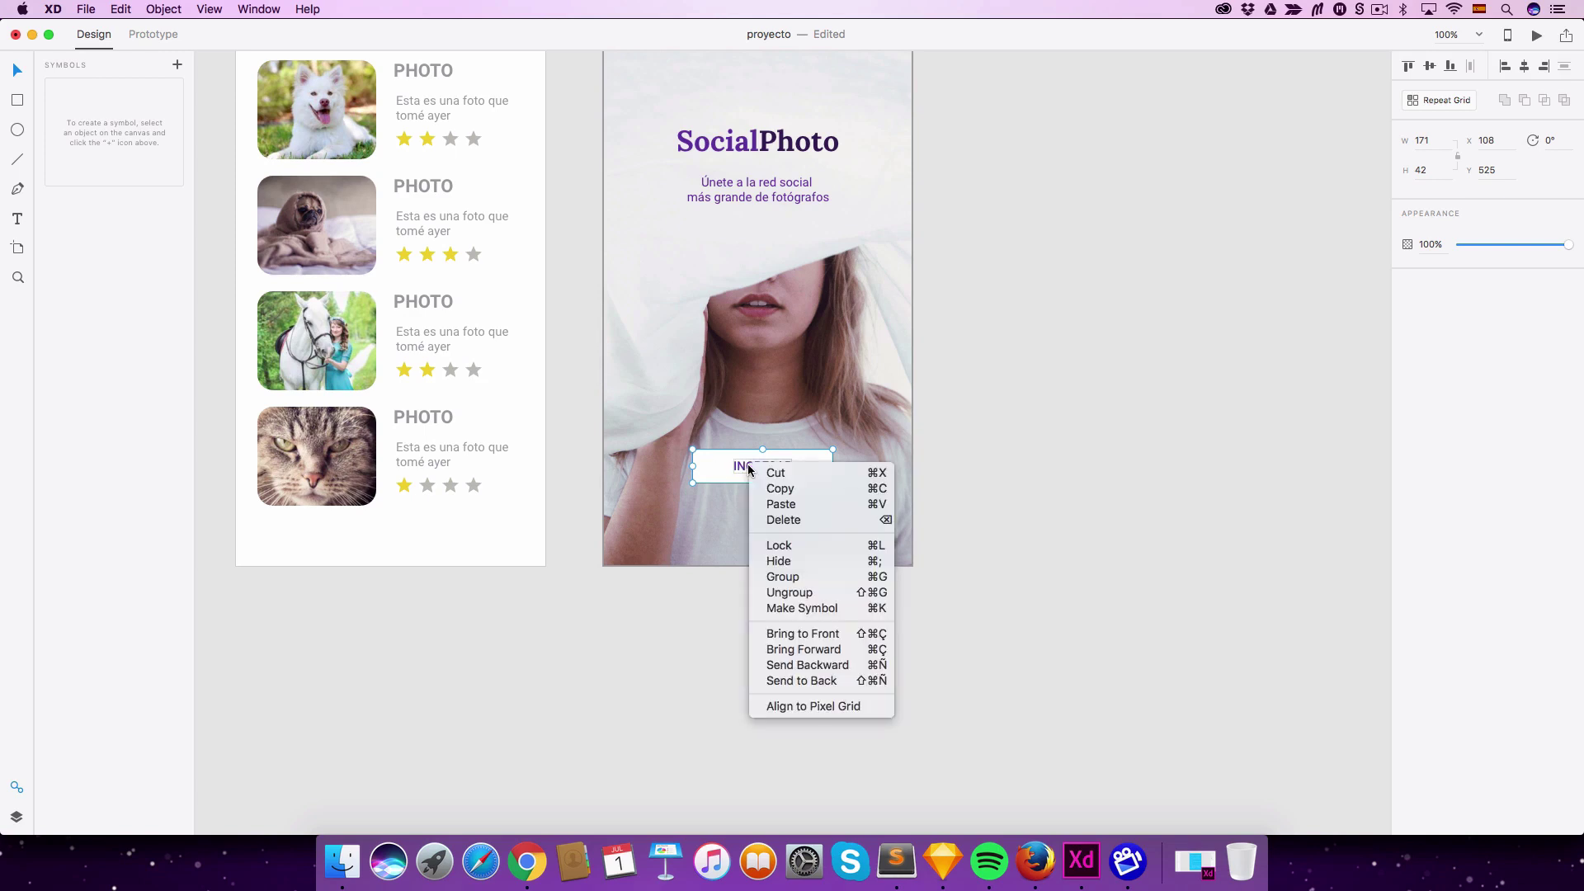
click(820, 611)
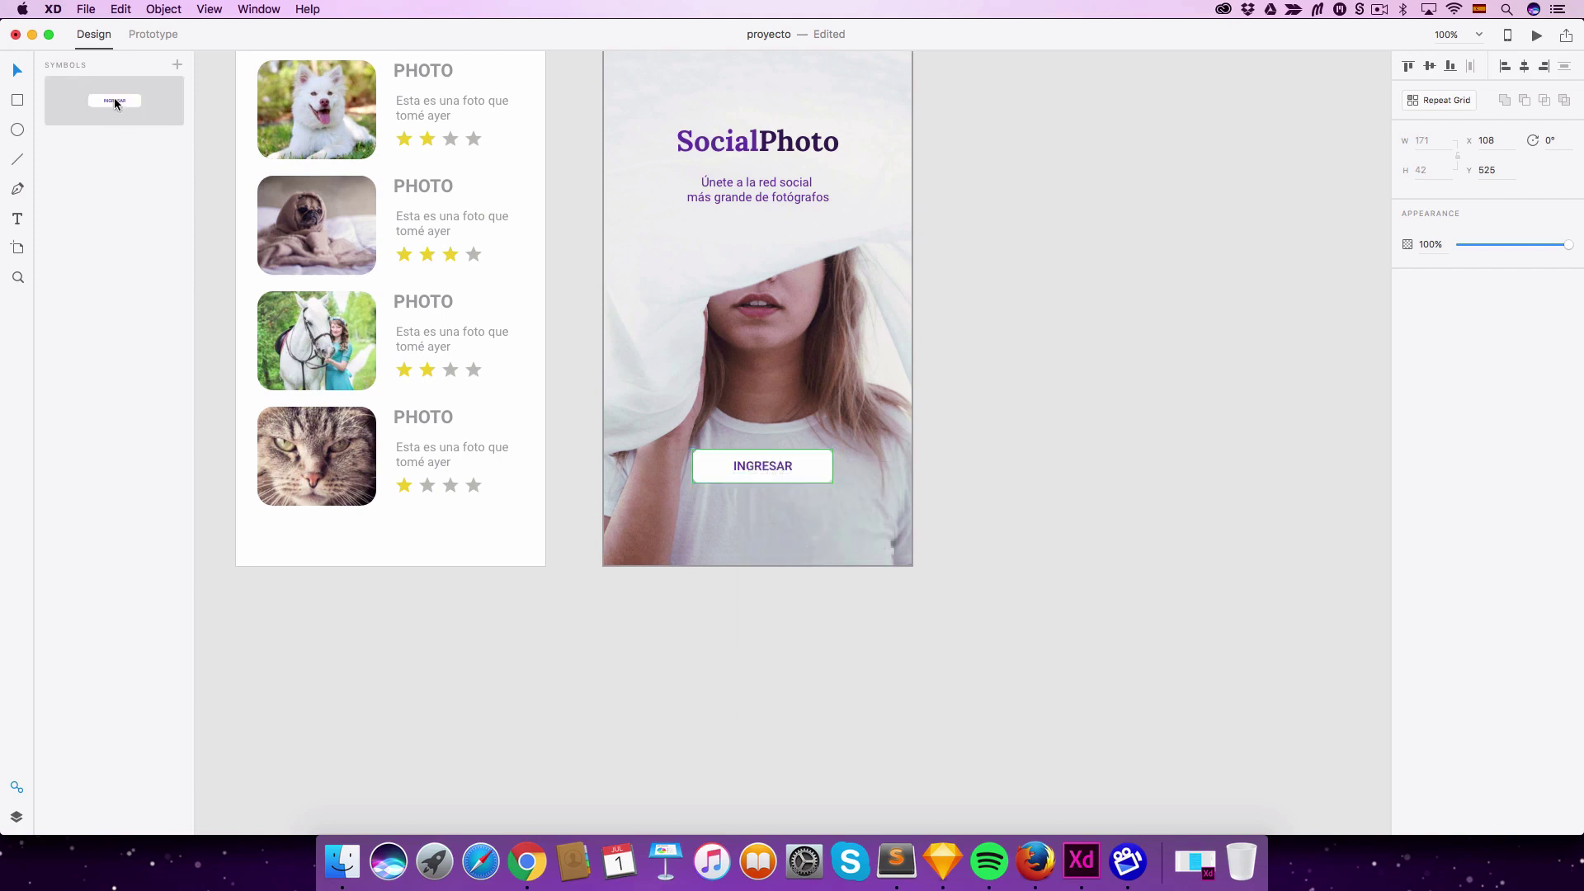
Step: Add a 375 × 667 artboard beside Símbolos and place an instance of the INGRESAR symbol at about X 89, Y 242
drag(894, 169, 669, 357)
key(a)
click(776, 206)
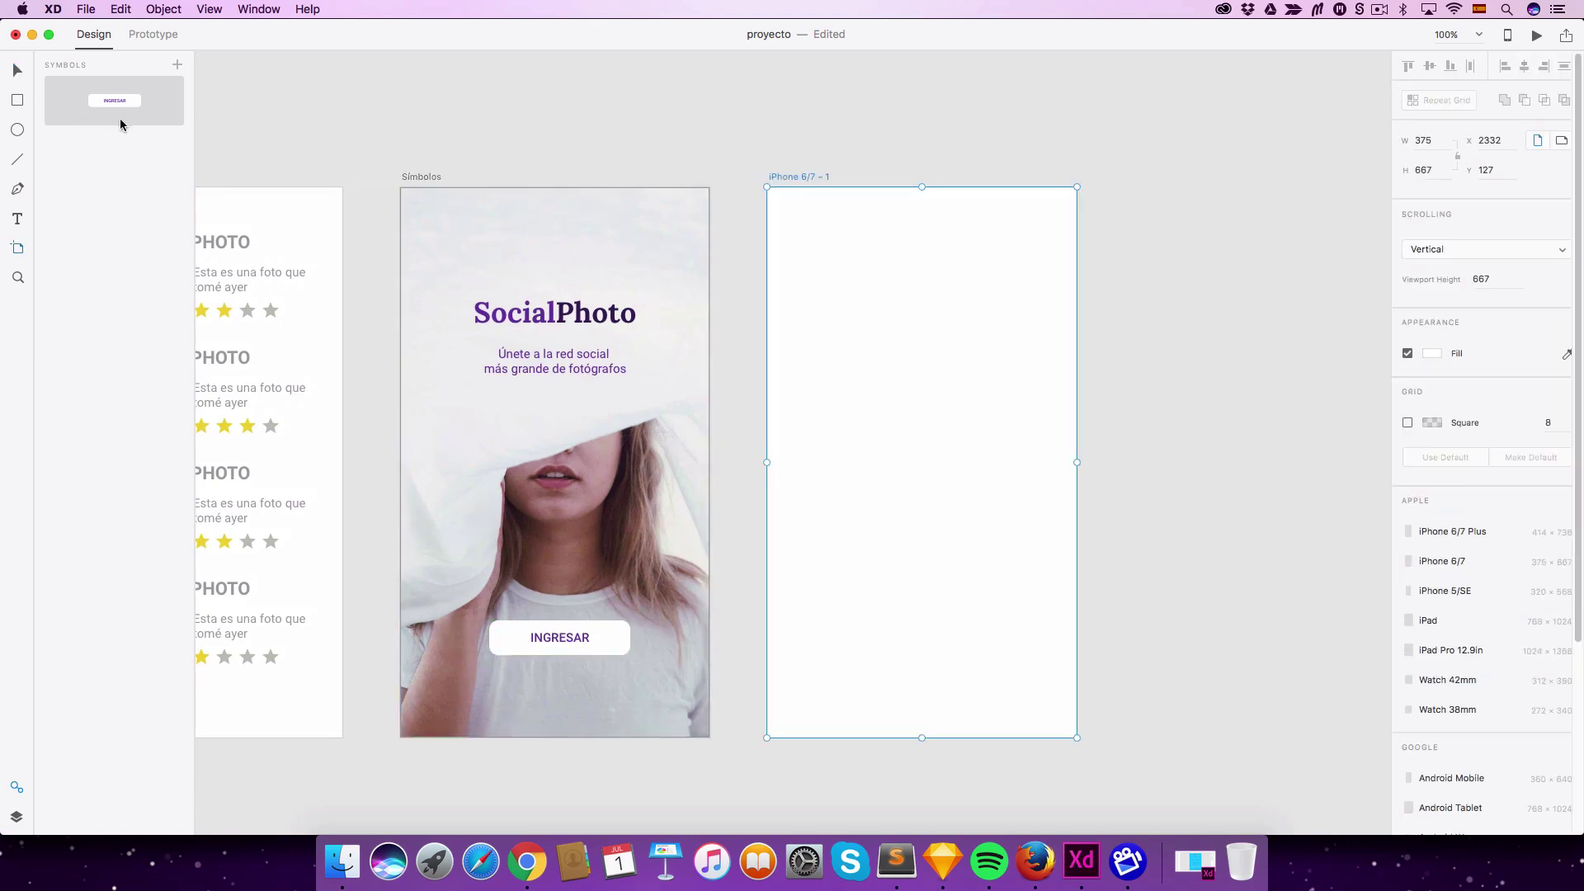
drag(111, 104, 872, 261)
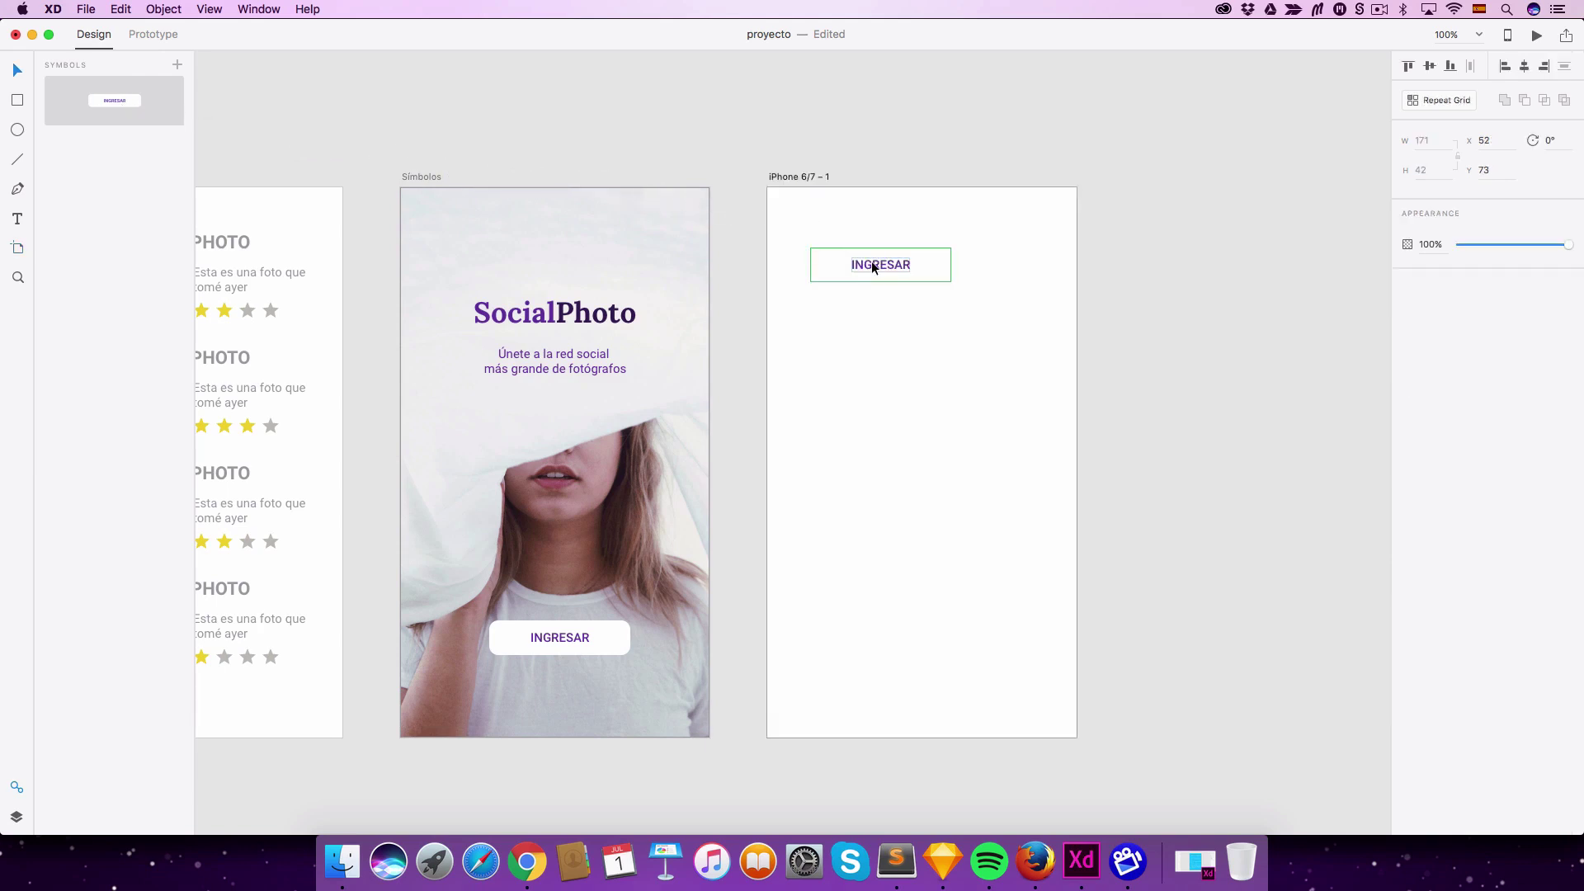
drag(881, 266, 911, 401)
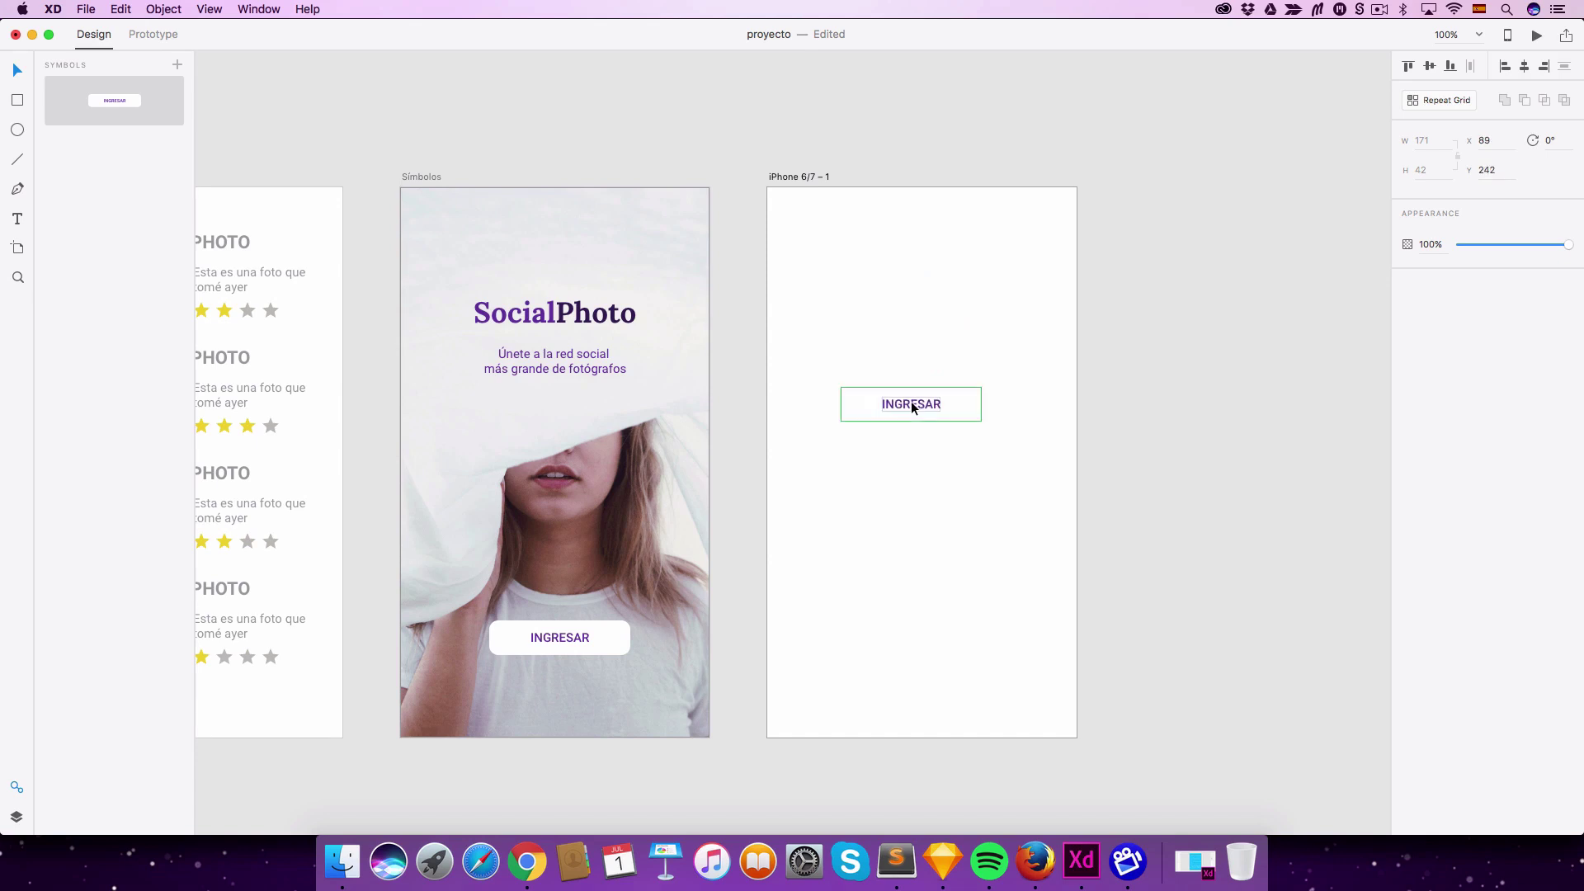
Step: Change the background fill of the symbol instance on the new artboard to dark red #3C1515
click(963, 413)
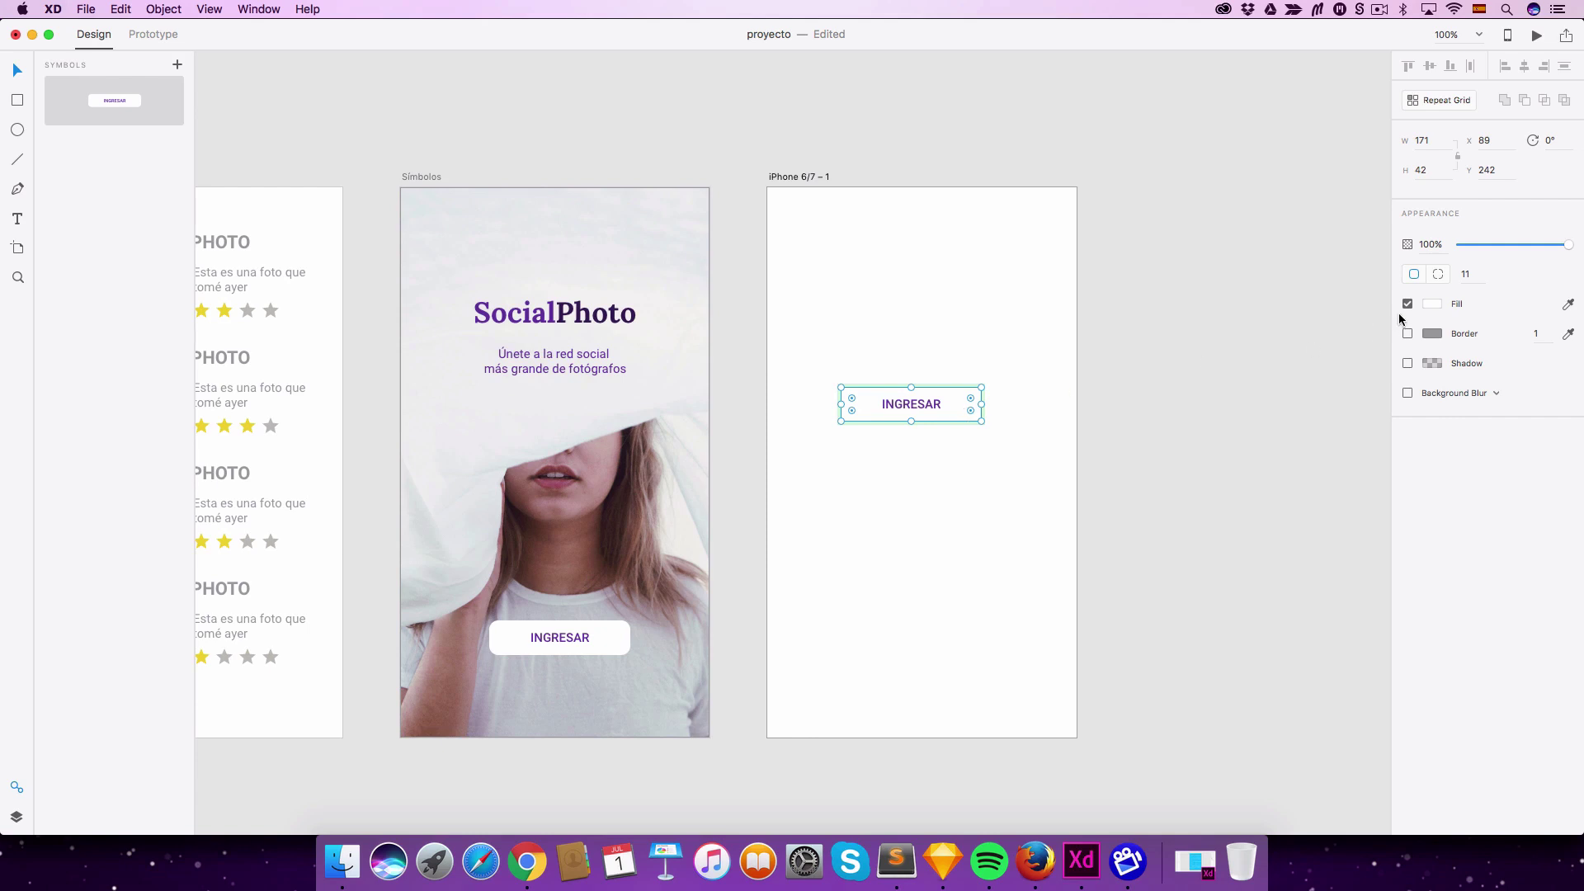
click(1433, 304)
click(1328, 304)
drag(1328, 306, 1319, 306)
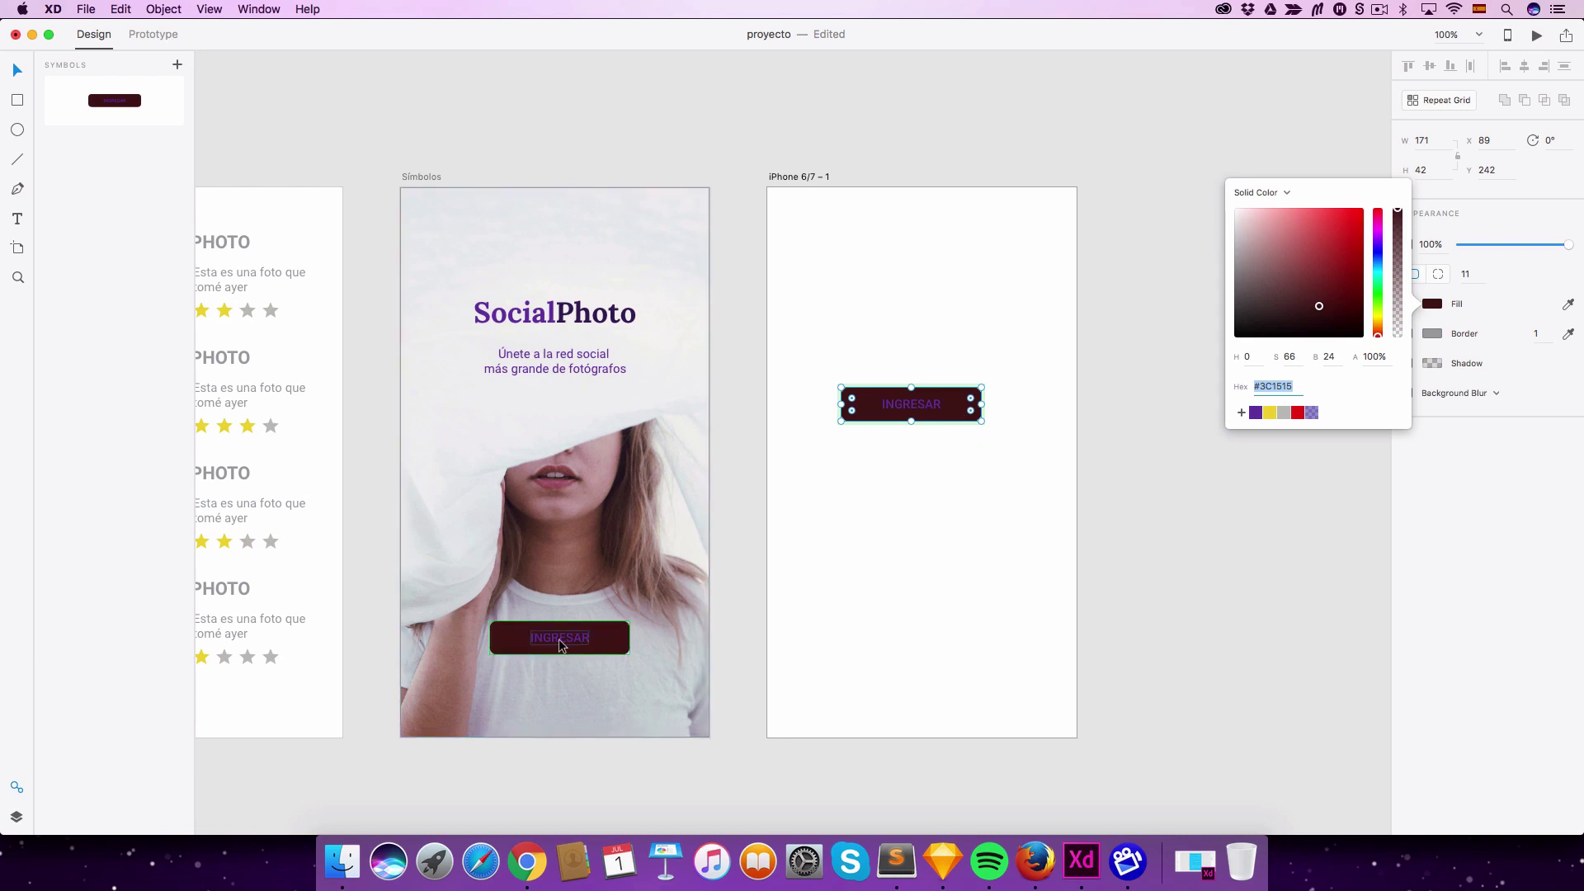
Step: Change the INGRESAR text in the symbol instance on the new artboard to "Hola"
click(1034, 381)
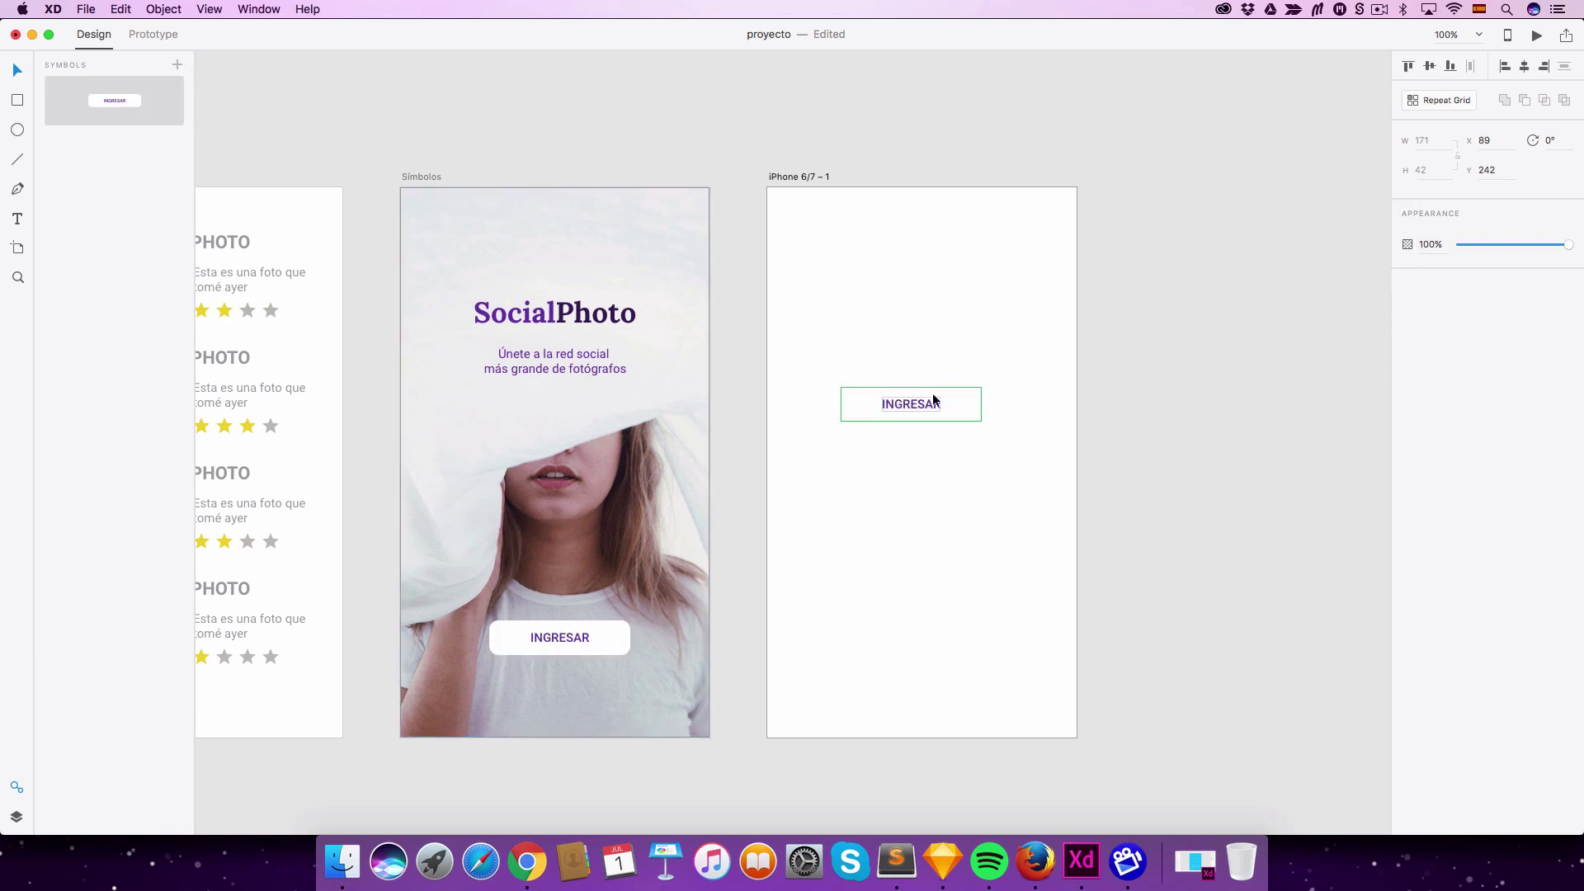
double_click(908, 400)
double_click(909, 401)
text(Hola)
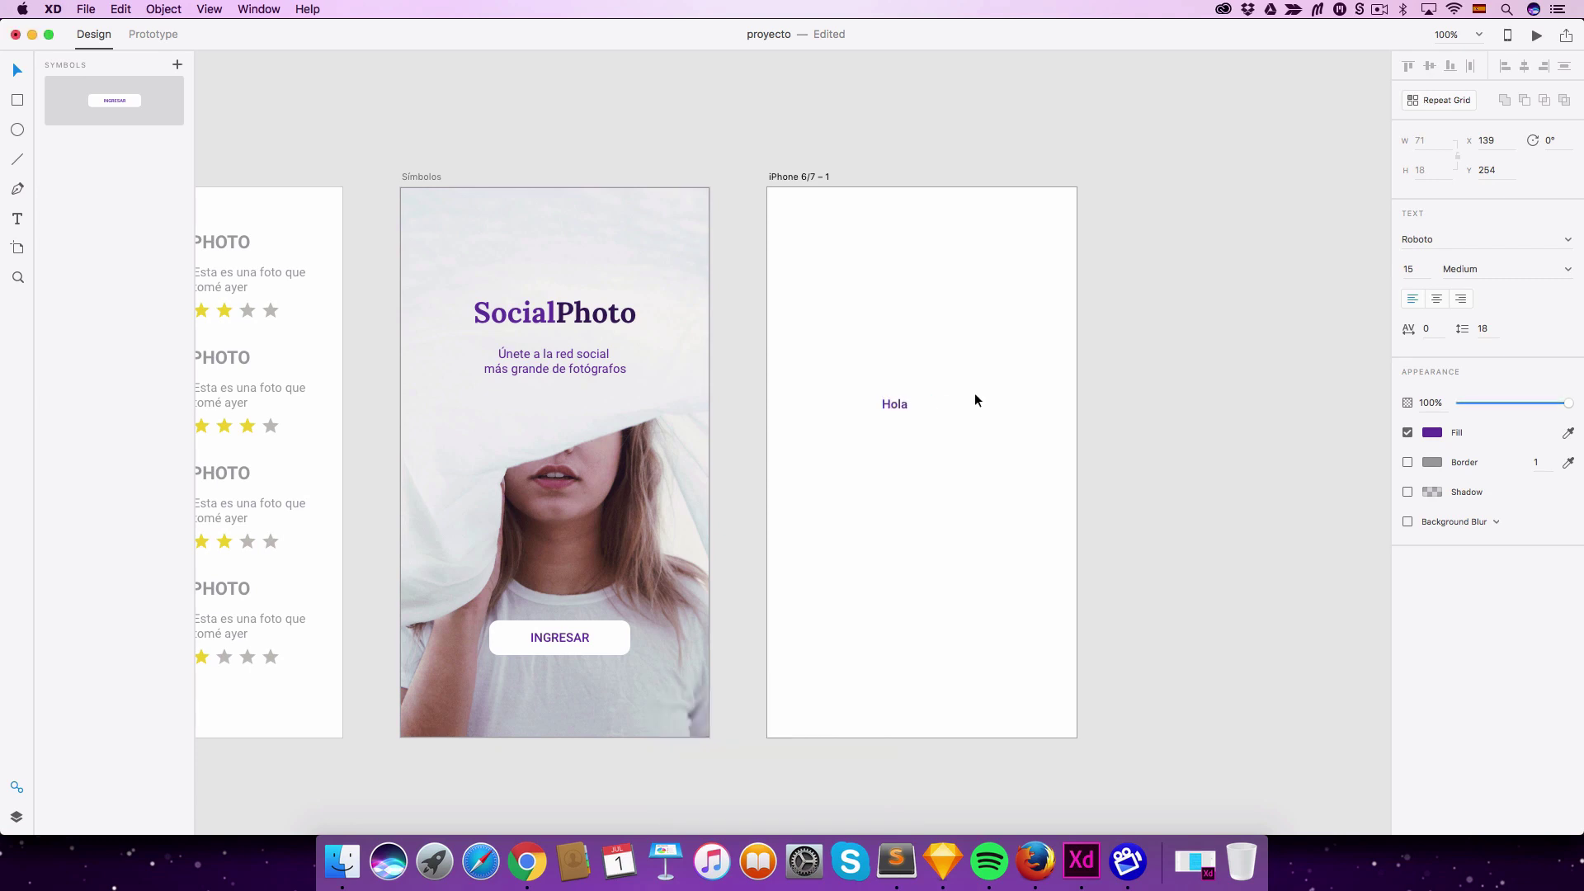
key(Escape)
key(Escape)
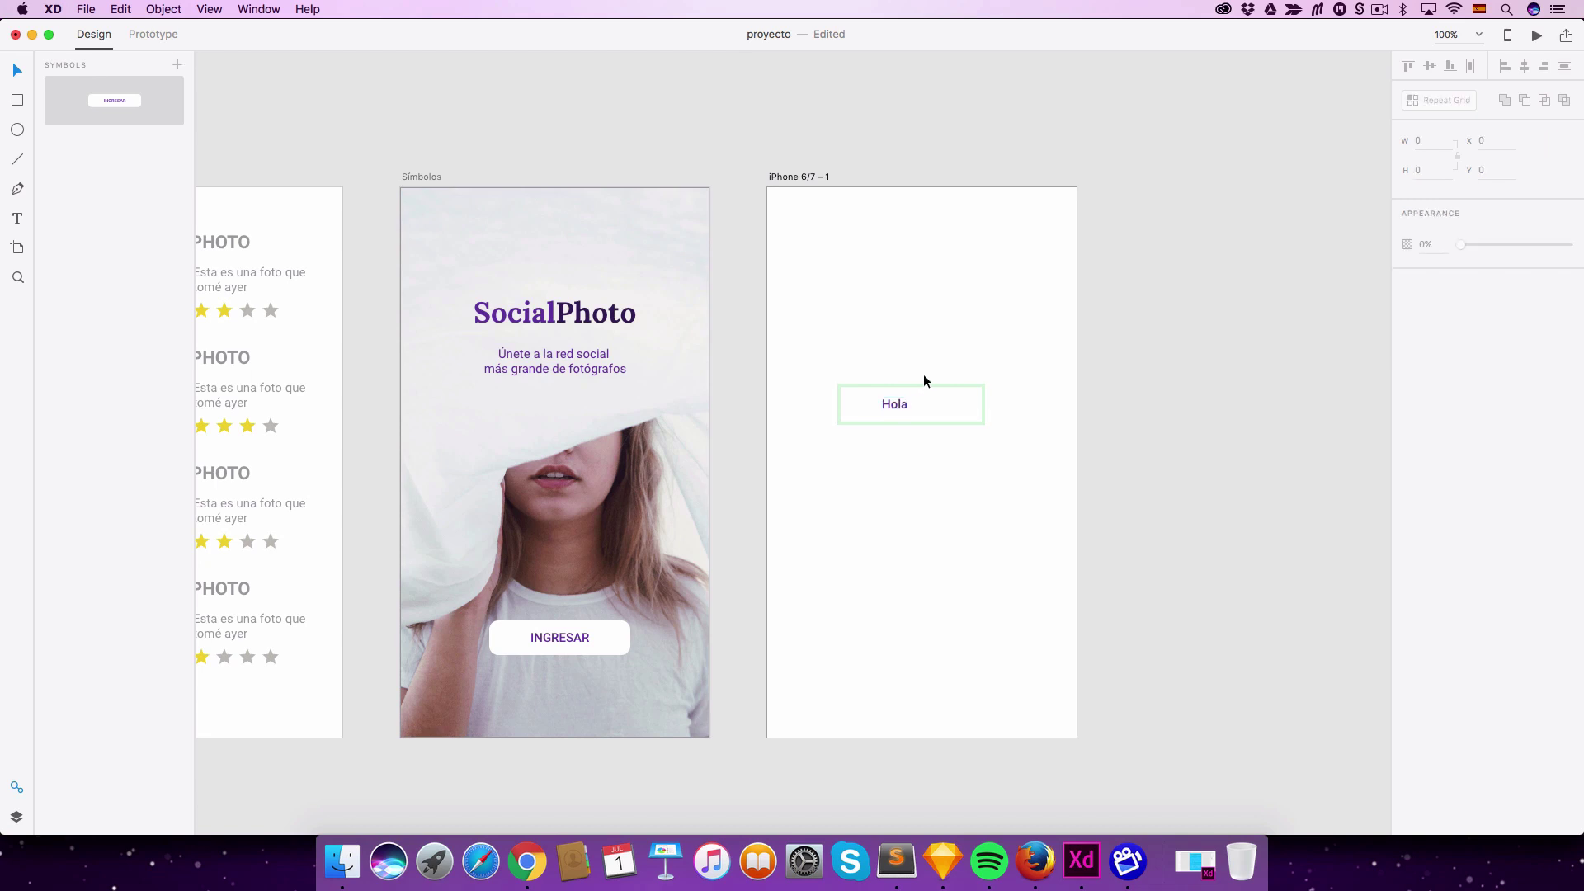
Step: Delete the button symbol instance from the iPhone 6/7 – 1 artboard
shift+click(887, 404)
key(shift+BackSpace)
key(BackSpace)
click(922, 390)
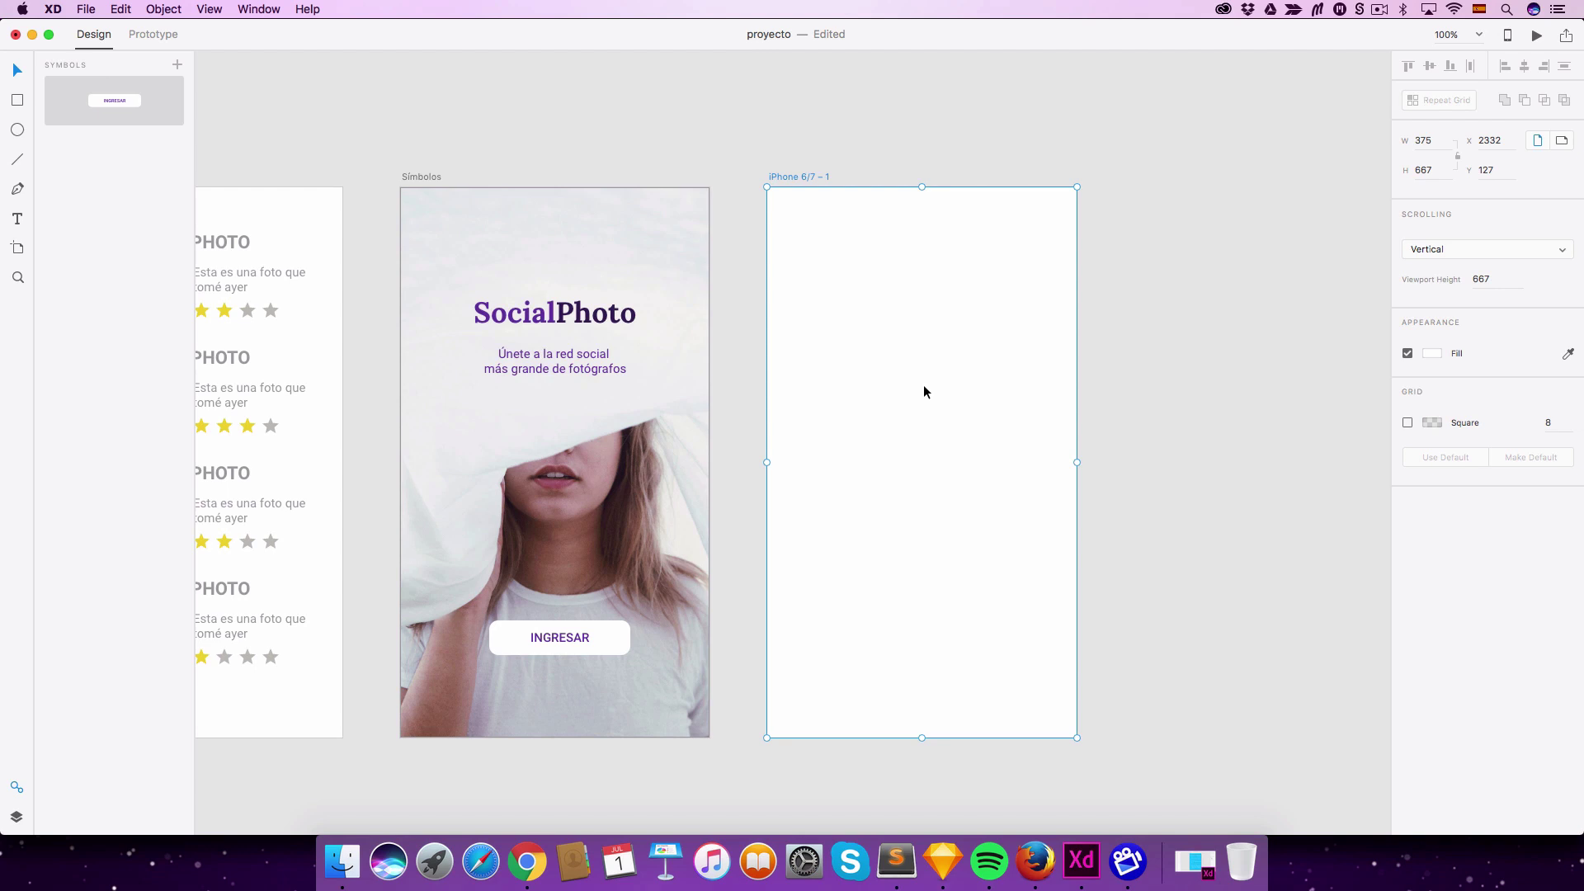
Step: Make the SocialPhoto title a symbol and place an instance near the top of the iPhone 6/7 – 1 artboard, about X 91, Y 71
click(558, 319)
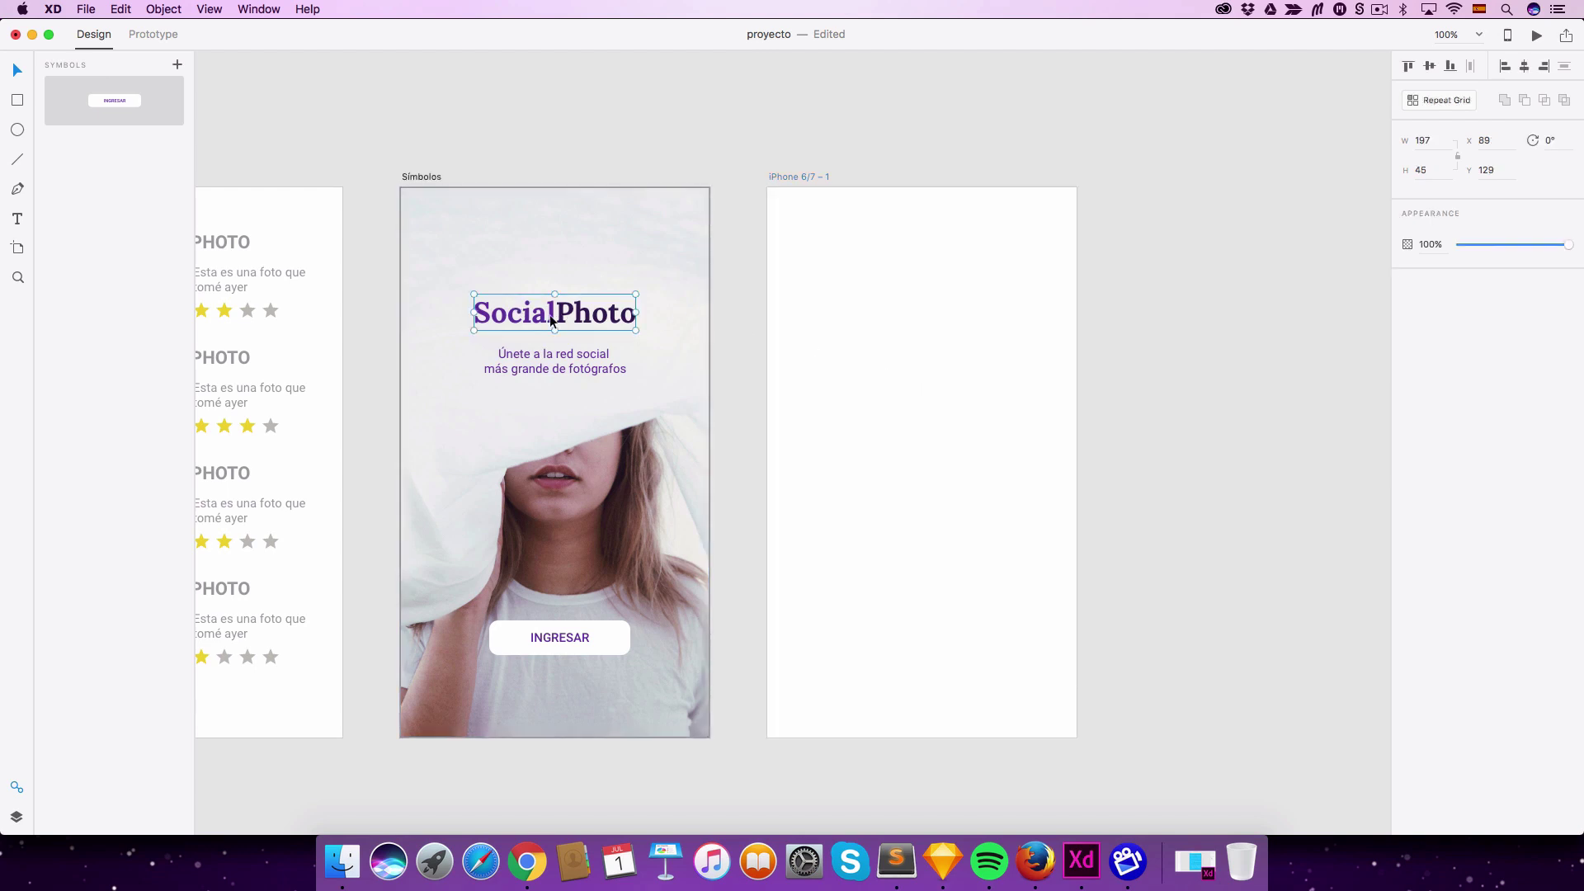
right_click(551, 310)
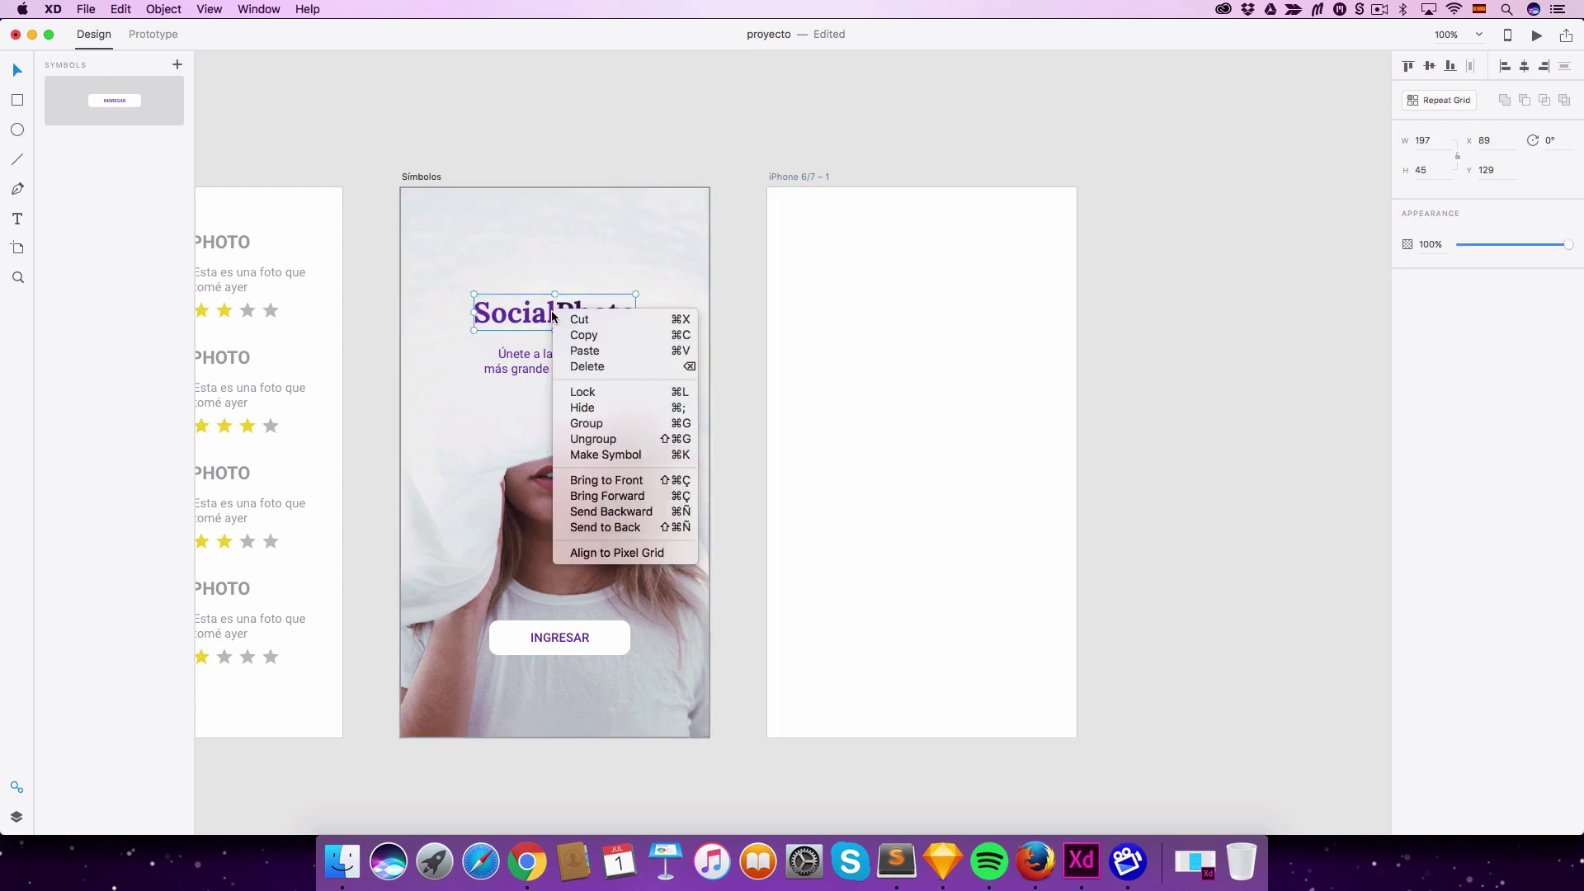
click(620, 456)
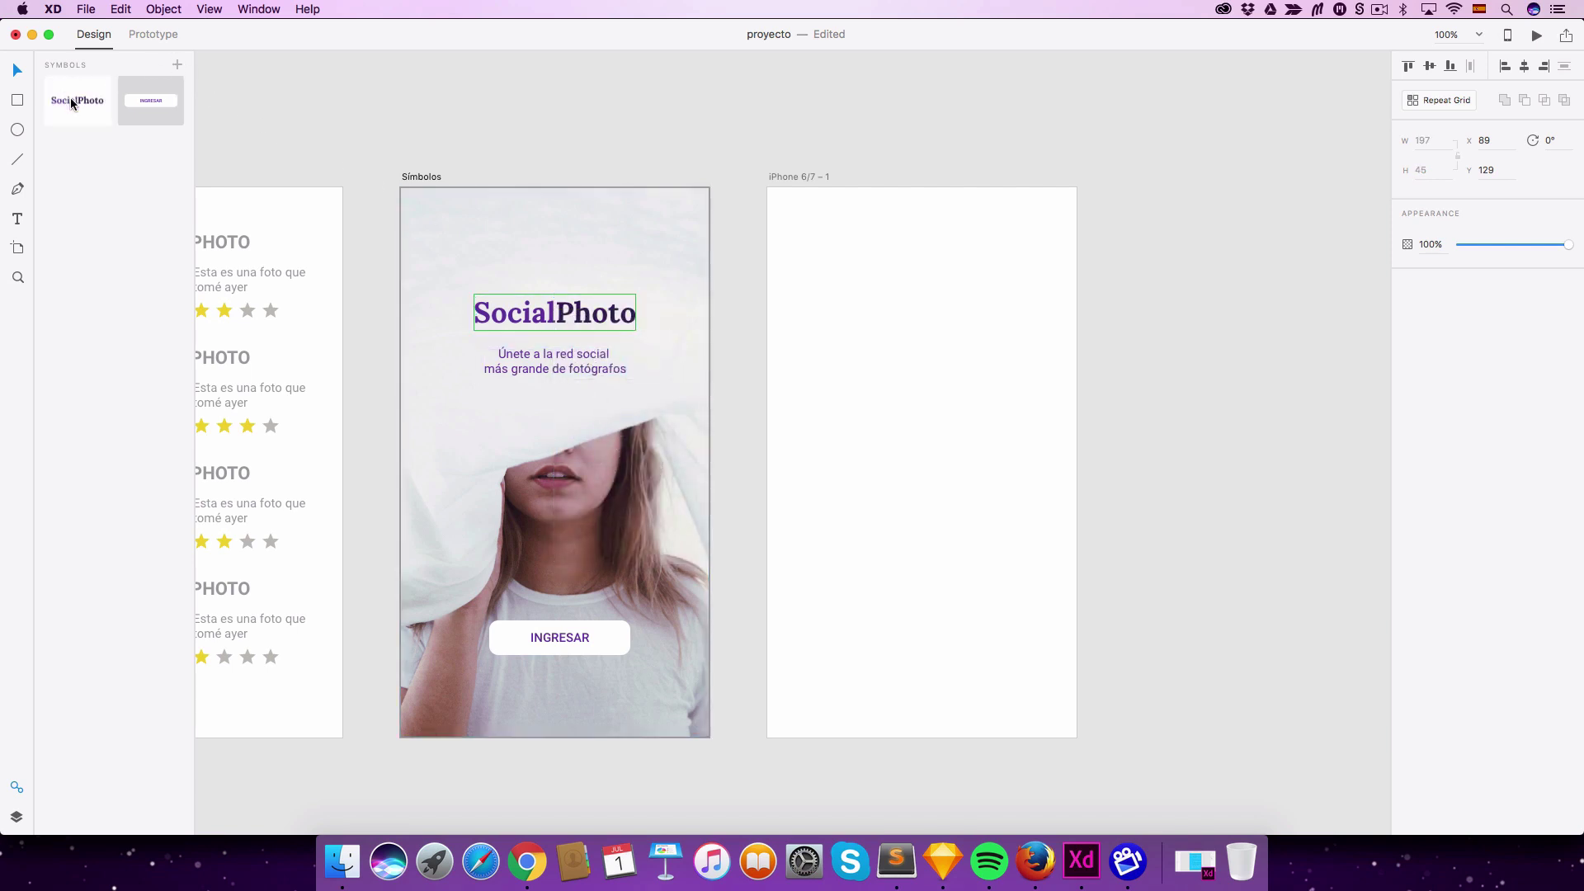
drag(71, 98, 910, 272)
Step: Replace the text of the new SocialPhoto instance with "Hola soy un estilo ;)"
double_click(920, 273)
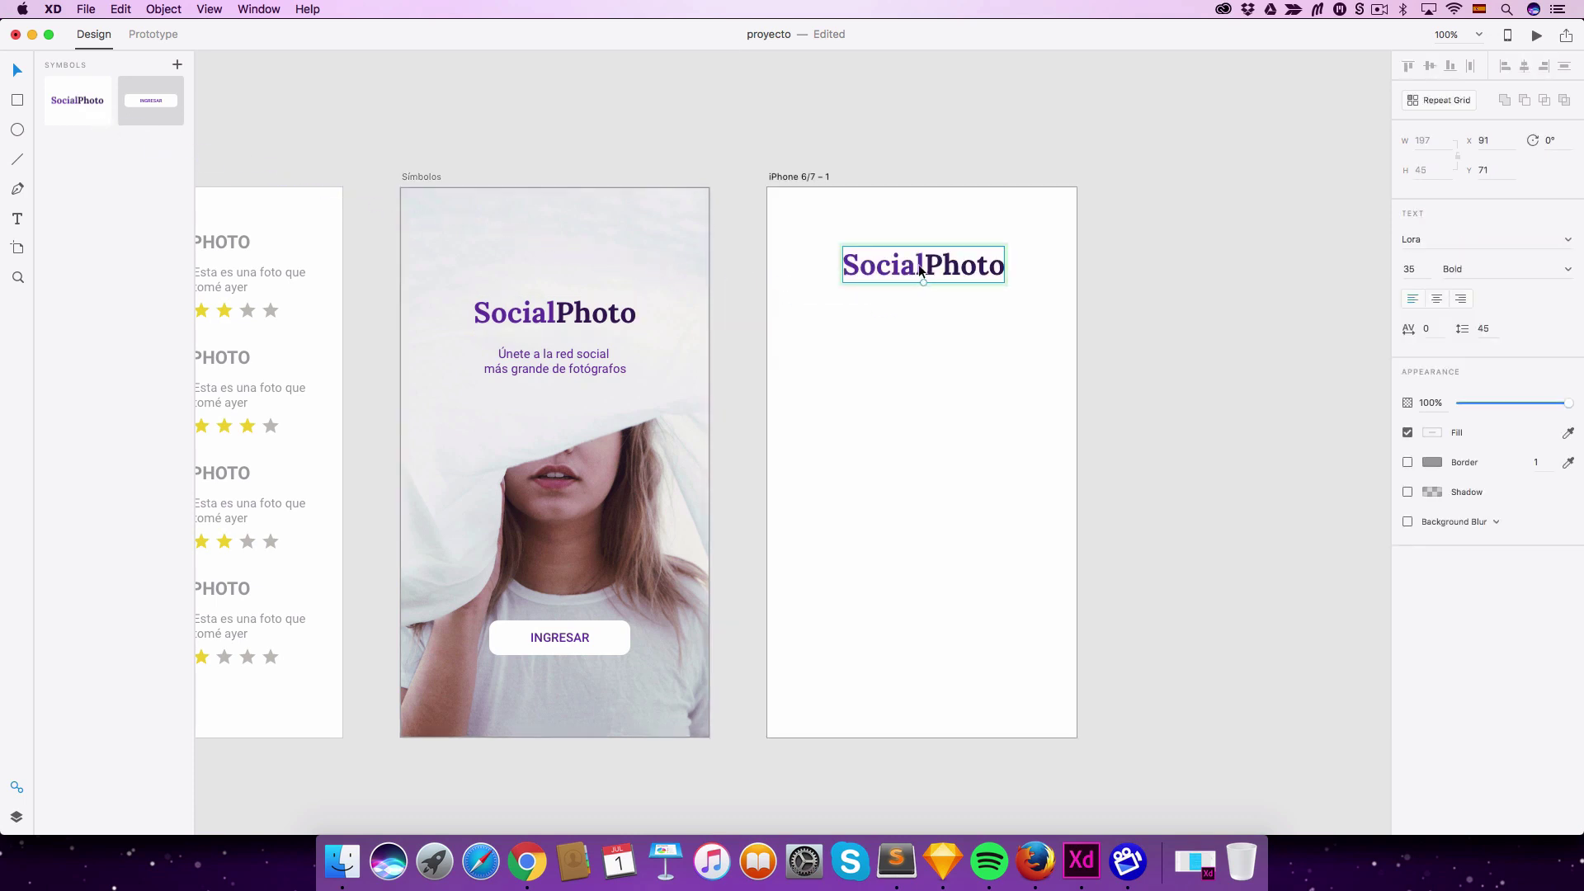
double_click(919, 264)
text(Hola)
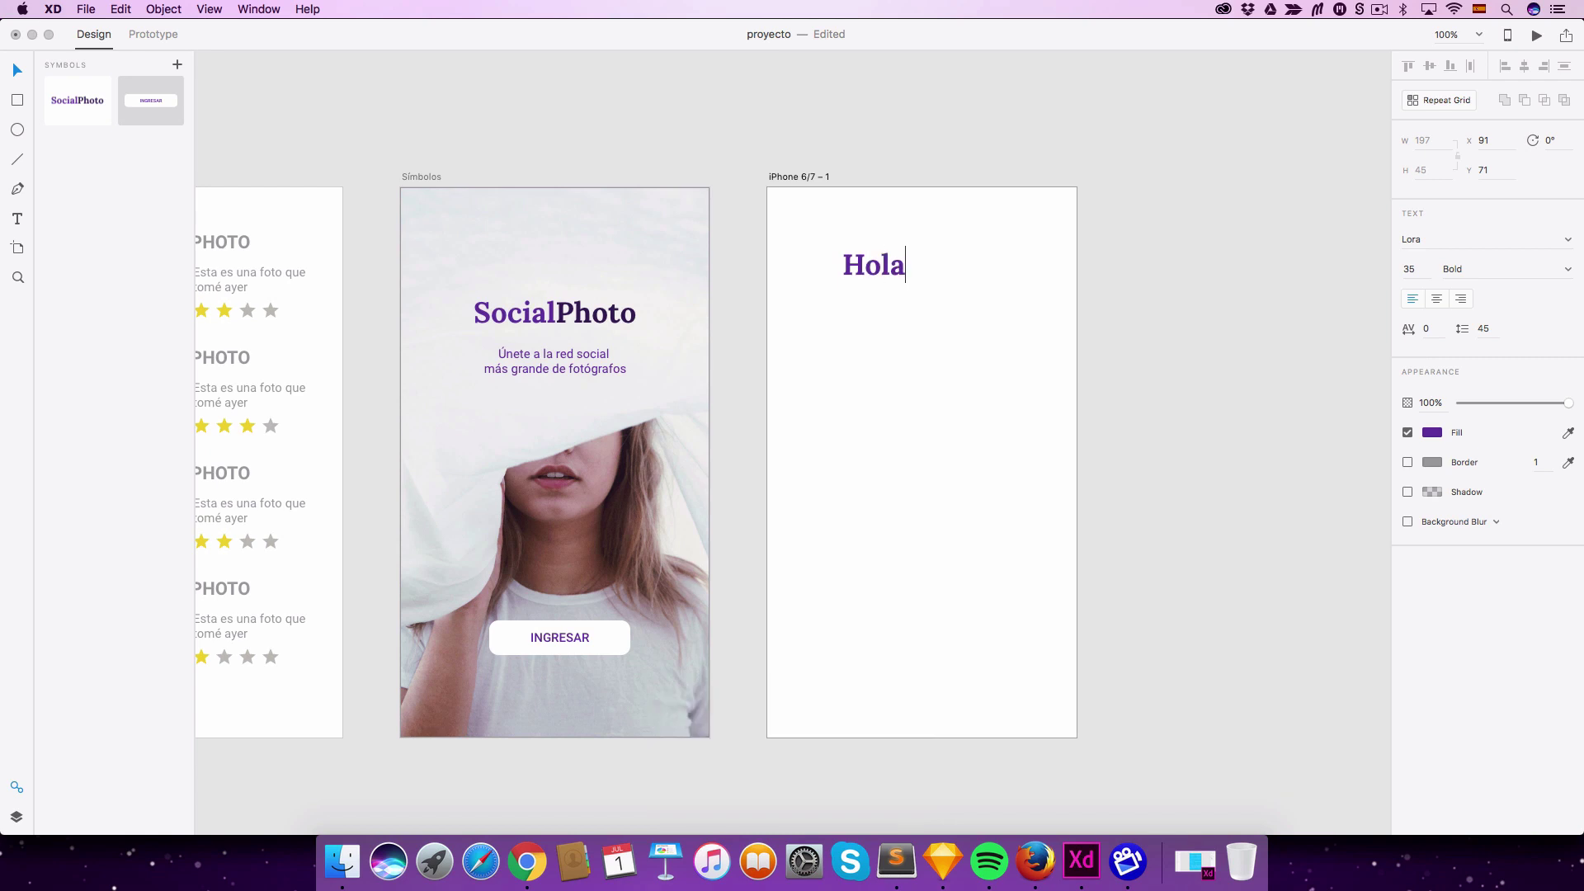
text( soy un estilo ñ)
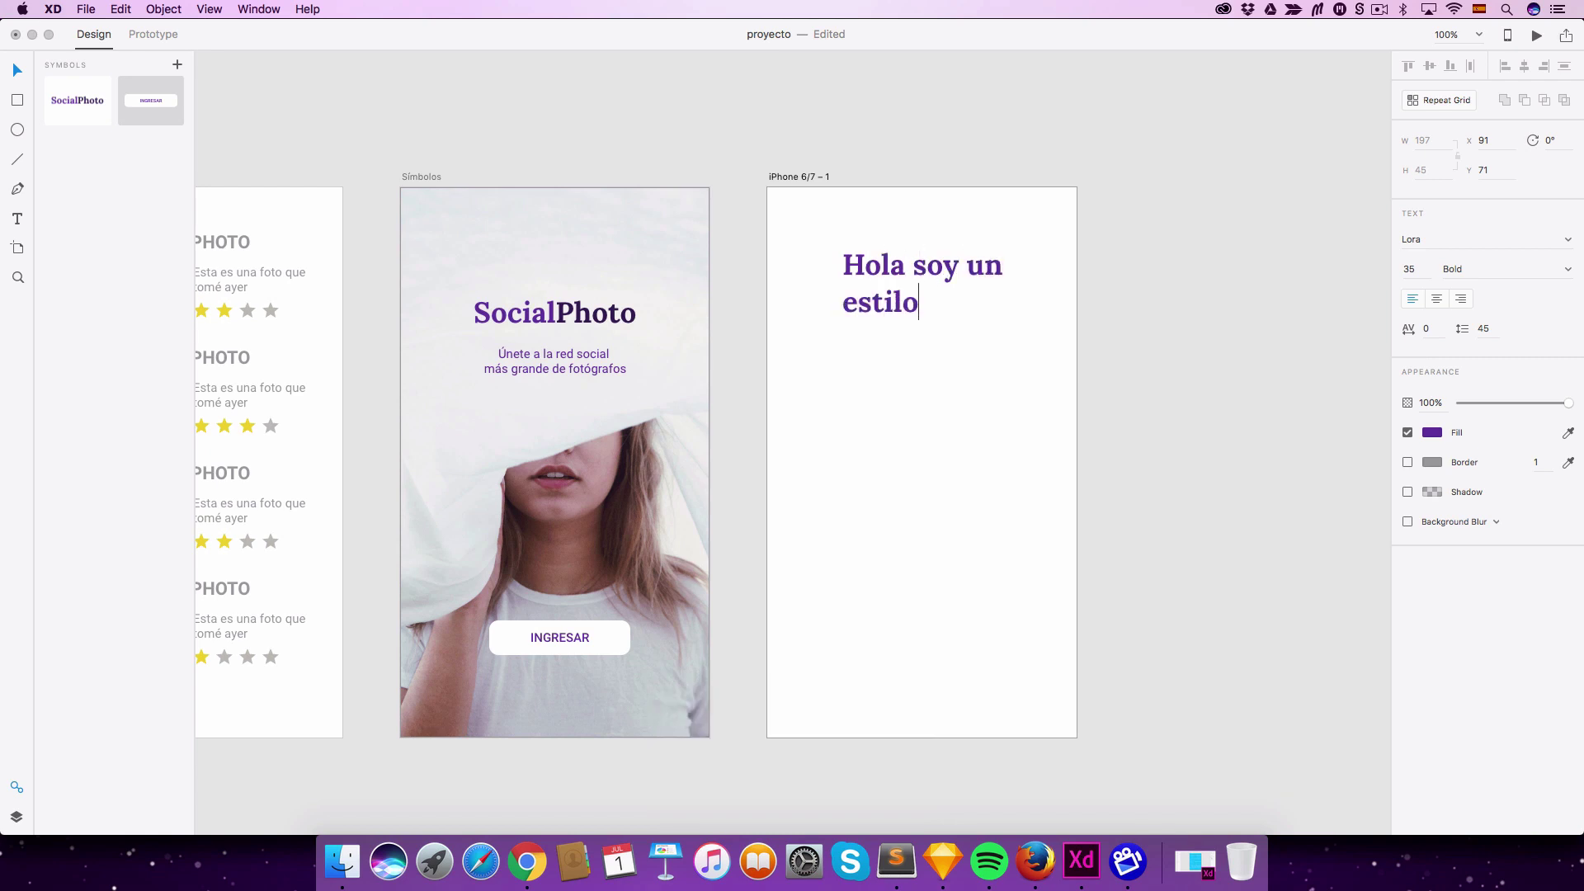
key(BackSpace)
text(;))
key(Escape)
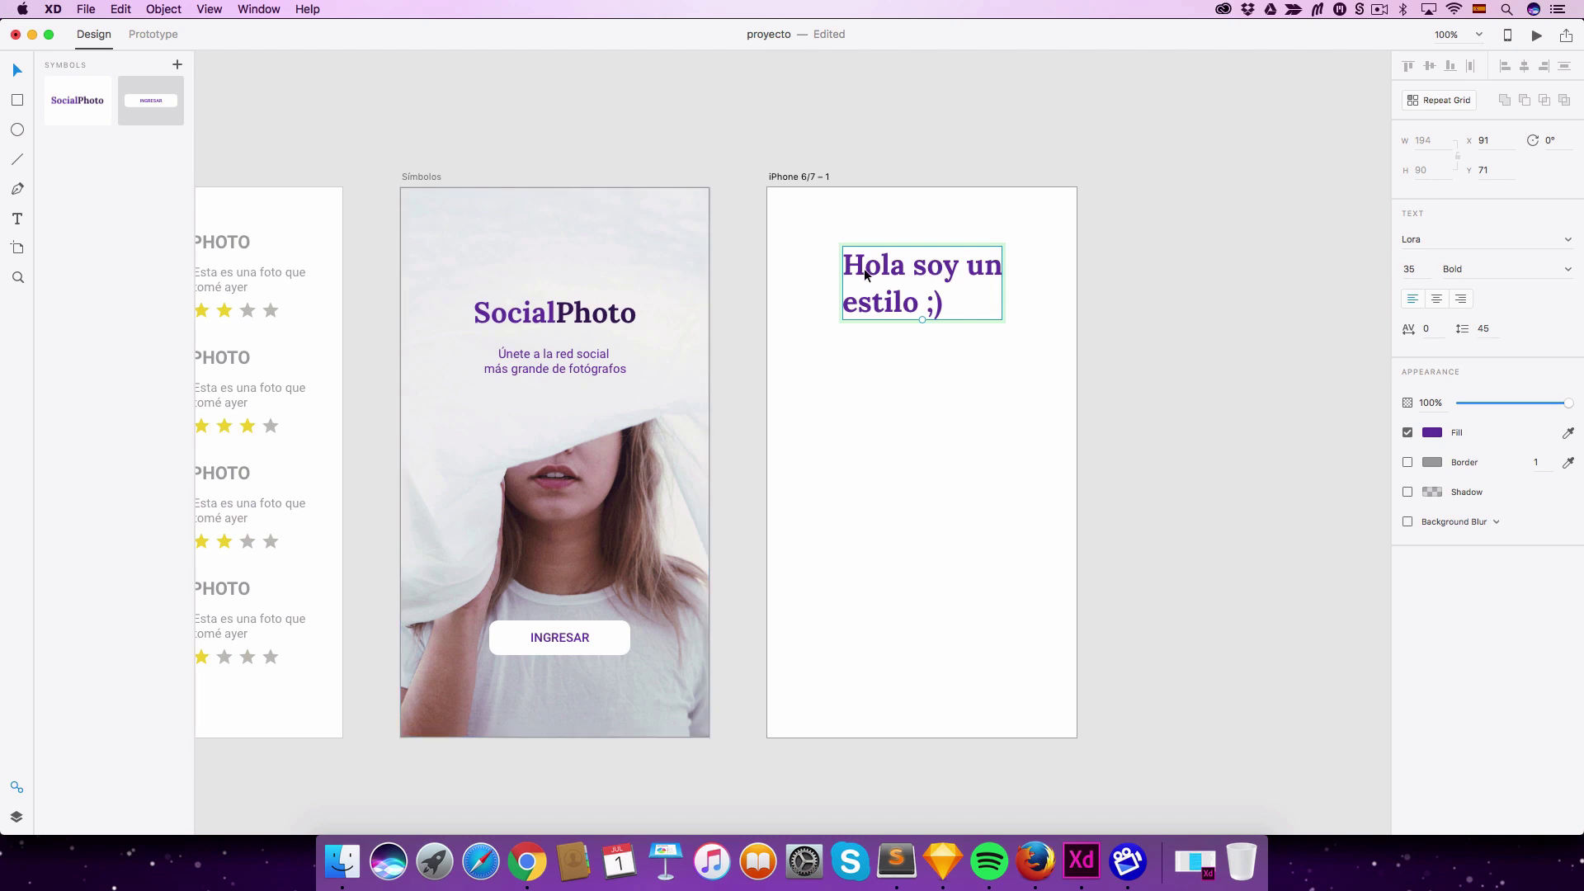
Step: Change the fill of the edited title instance to teal #30939B
click(1433, 432)
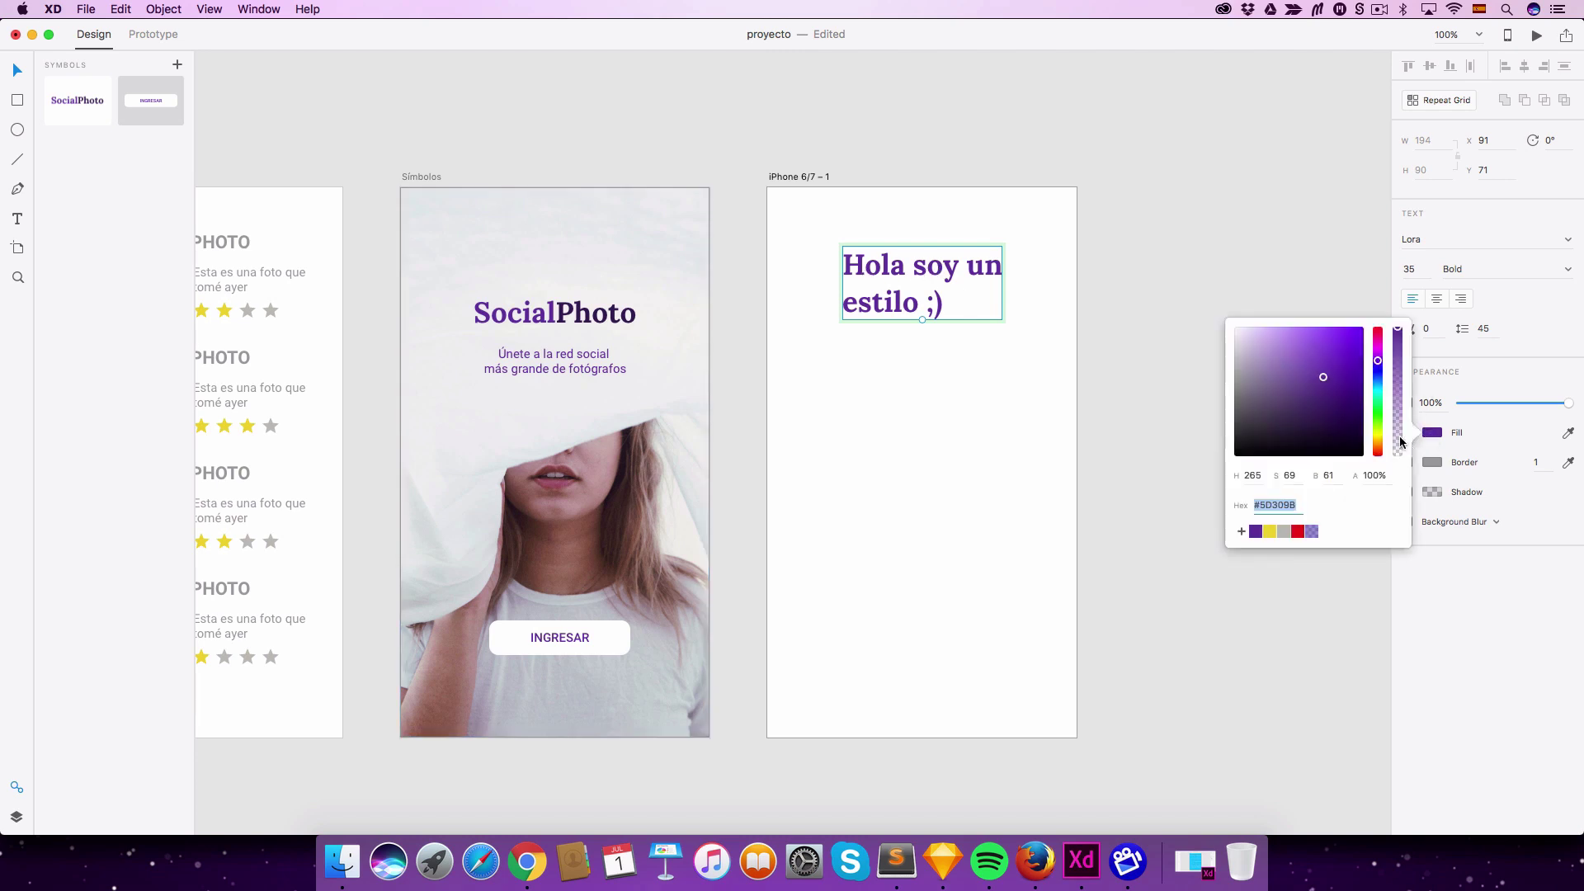
drag(1371, 375, 1377, 388)
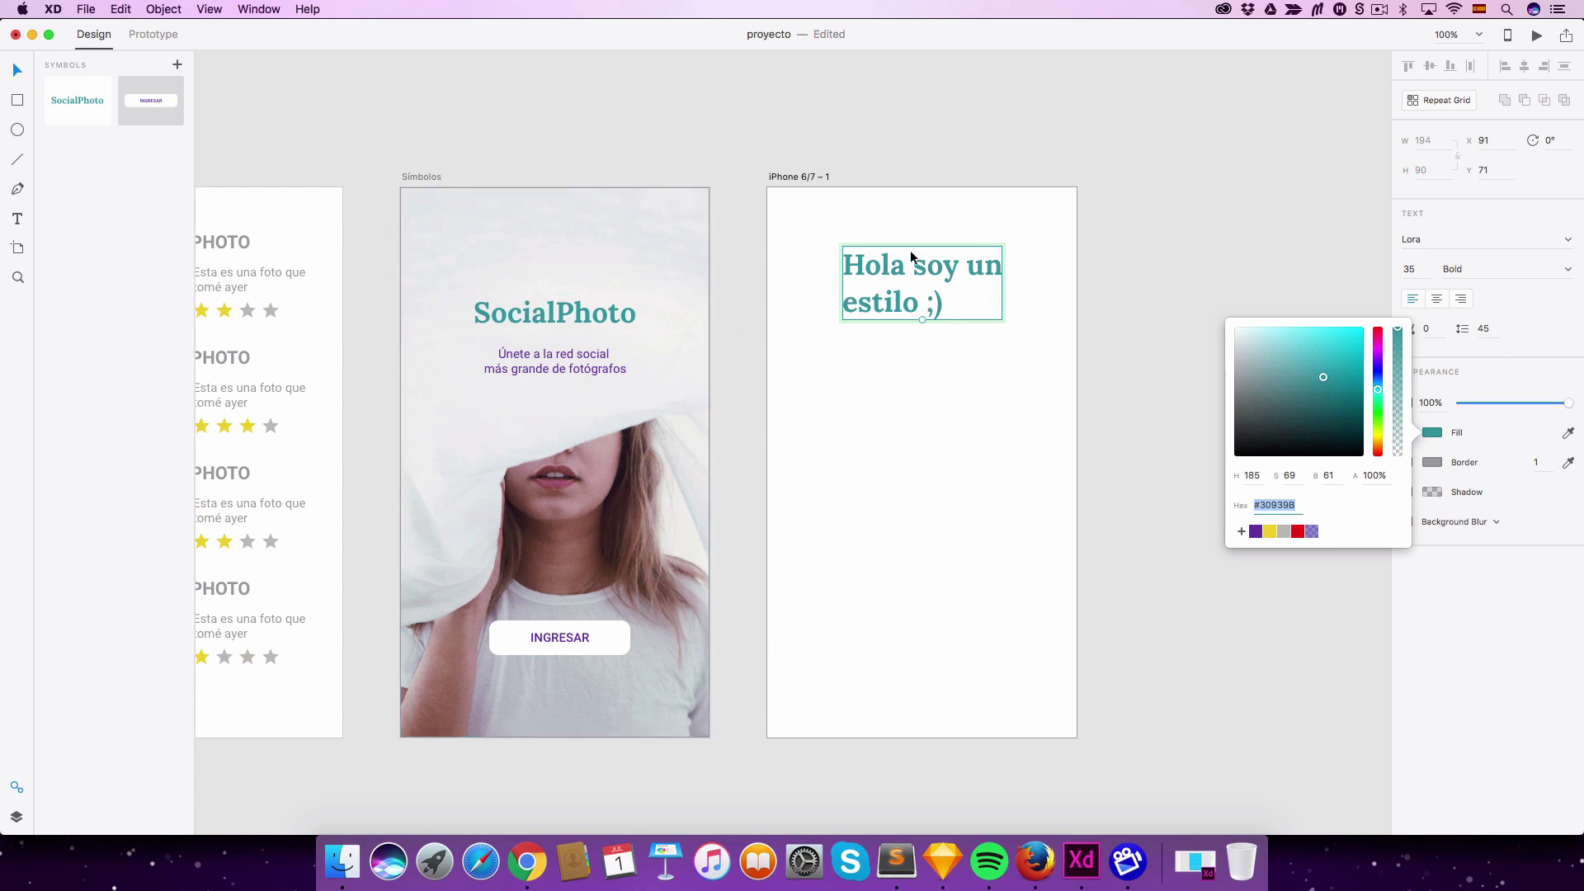
click(995, 340)
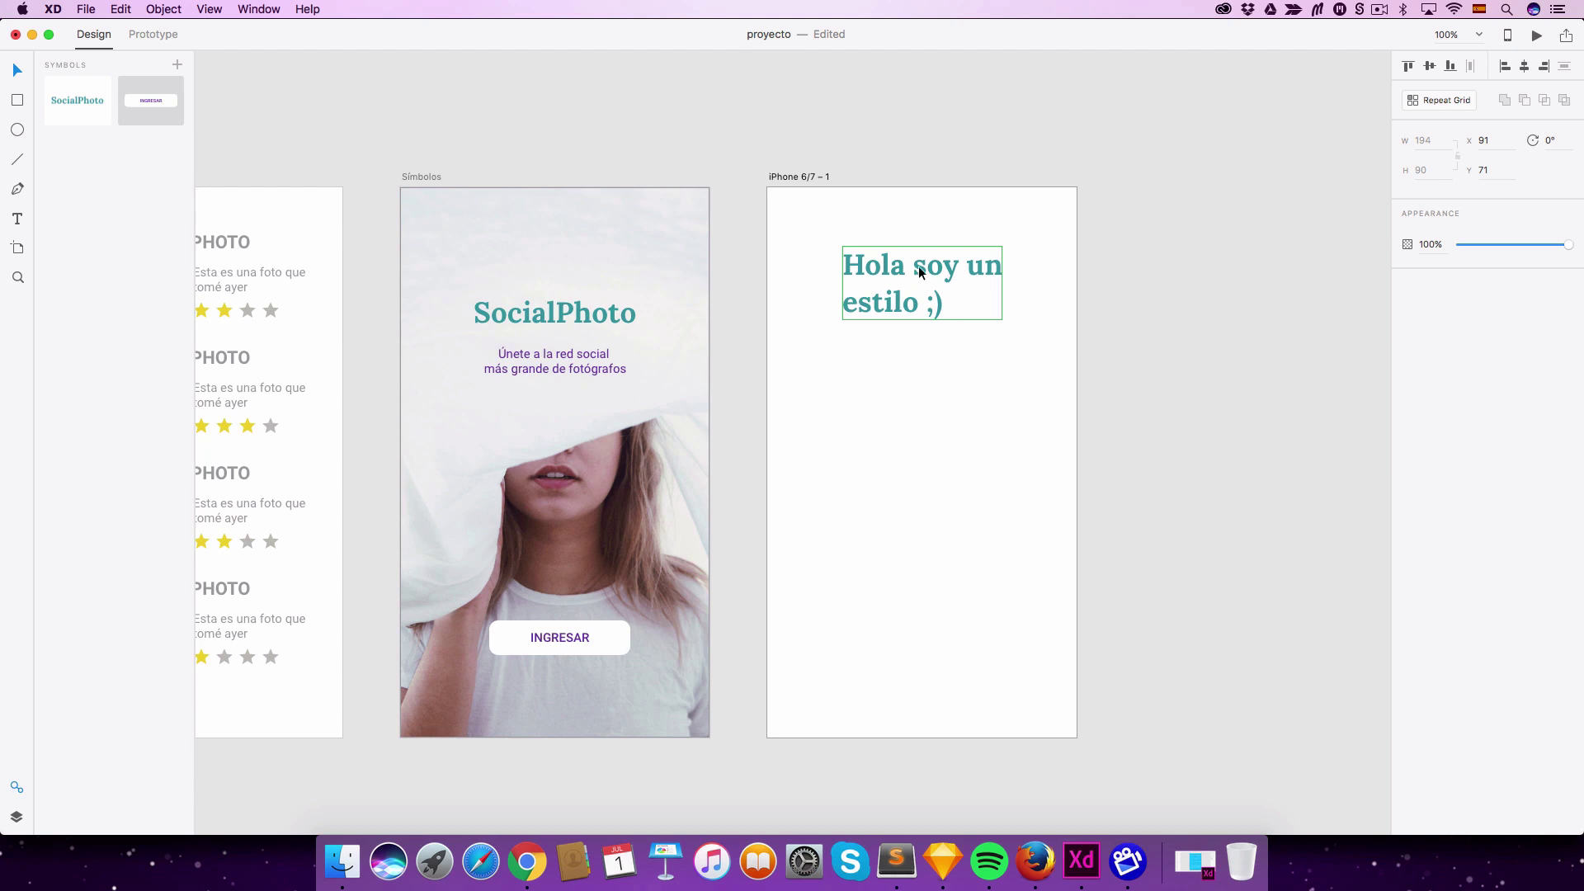
Step: Undo the last fill change and delete the edited title instance from the iPhone 6/7 – 1 artboard
key(super+z)
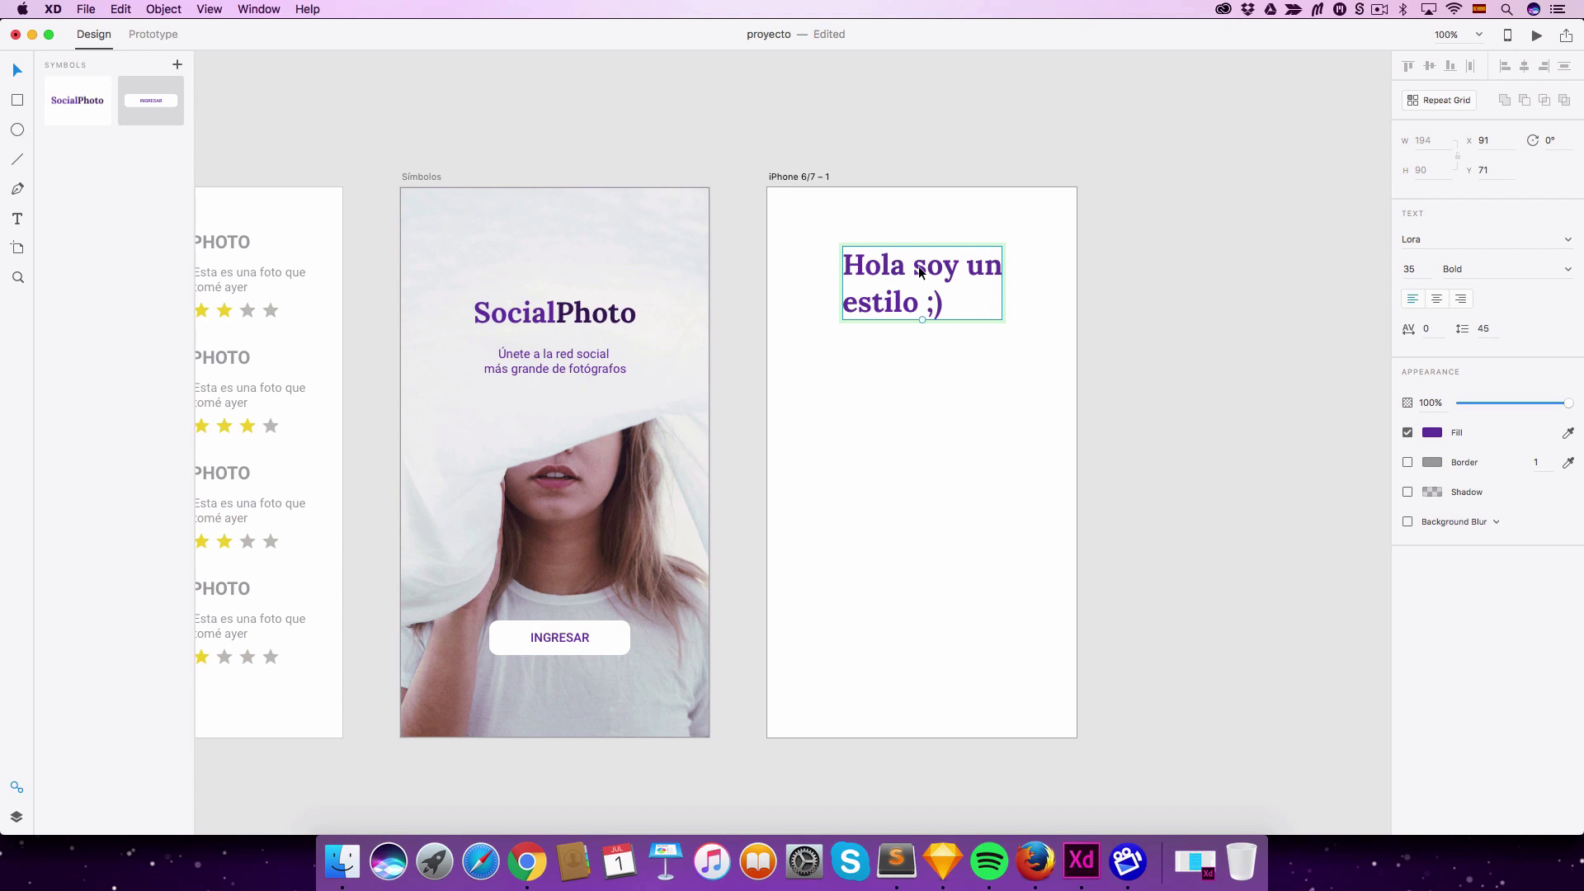
key(Delete)
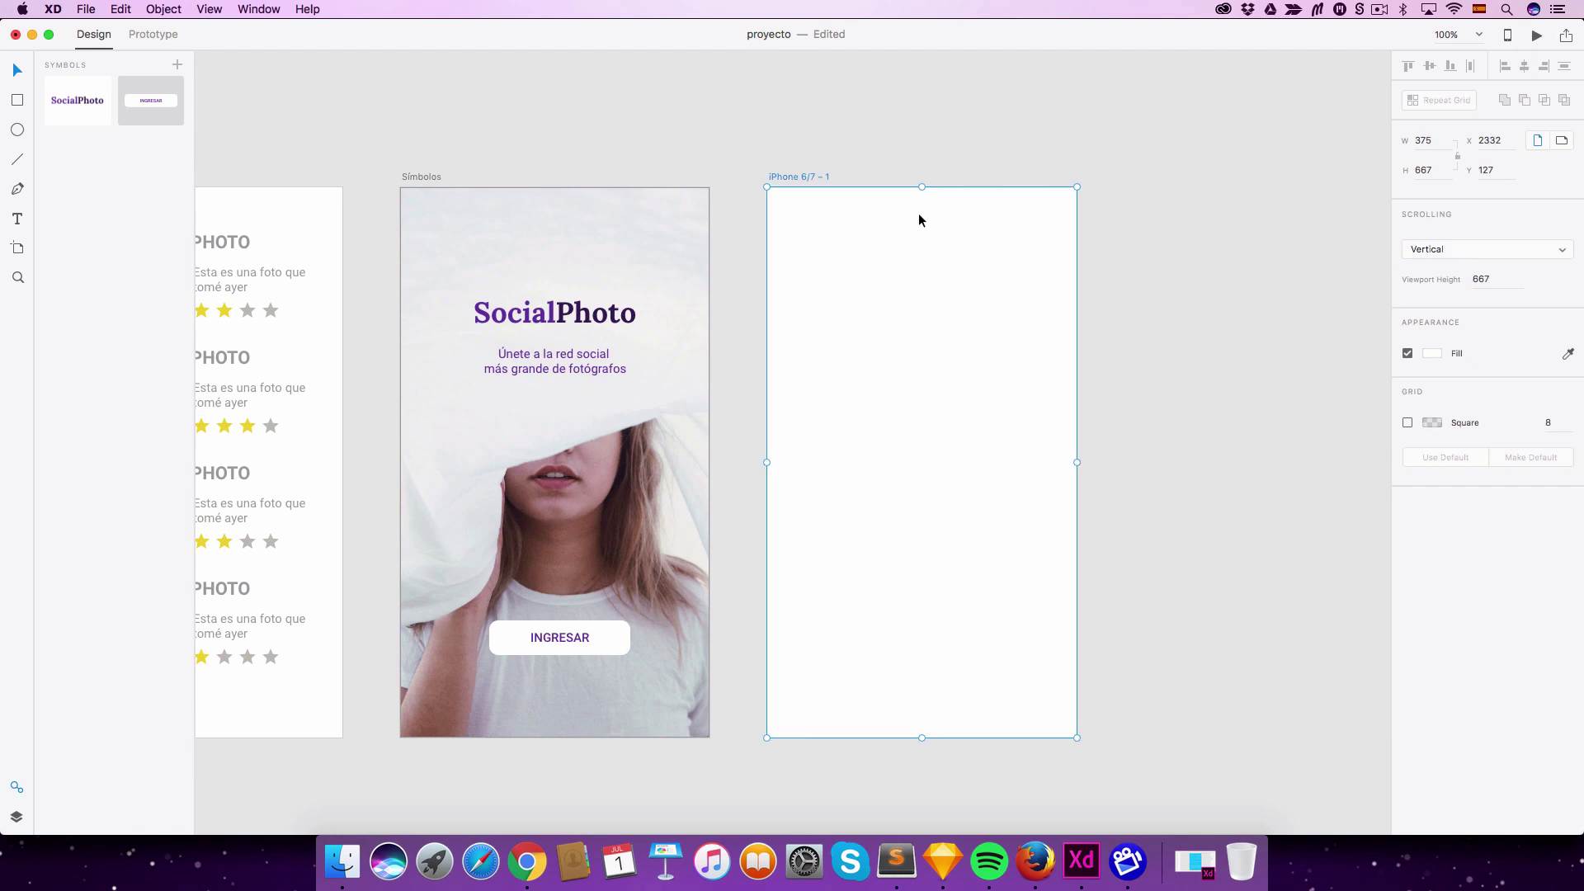
Step: Draw a 375 × 46 header rectangle across the top of the blank artboard with no border and the saved purple swatch as fill
key(r)
mouse_move(767, 191)
mouse_down()
mouse_move(1078, 255)
mouse_move(1080, 228)
mouse_up()
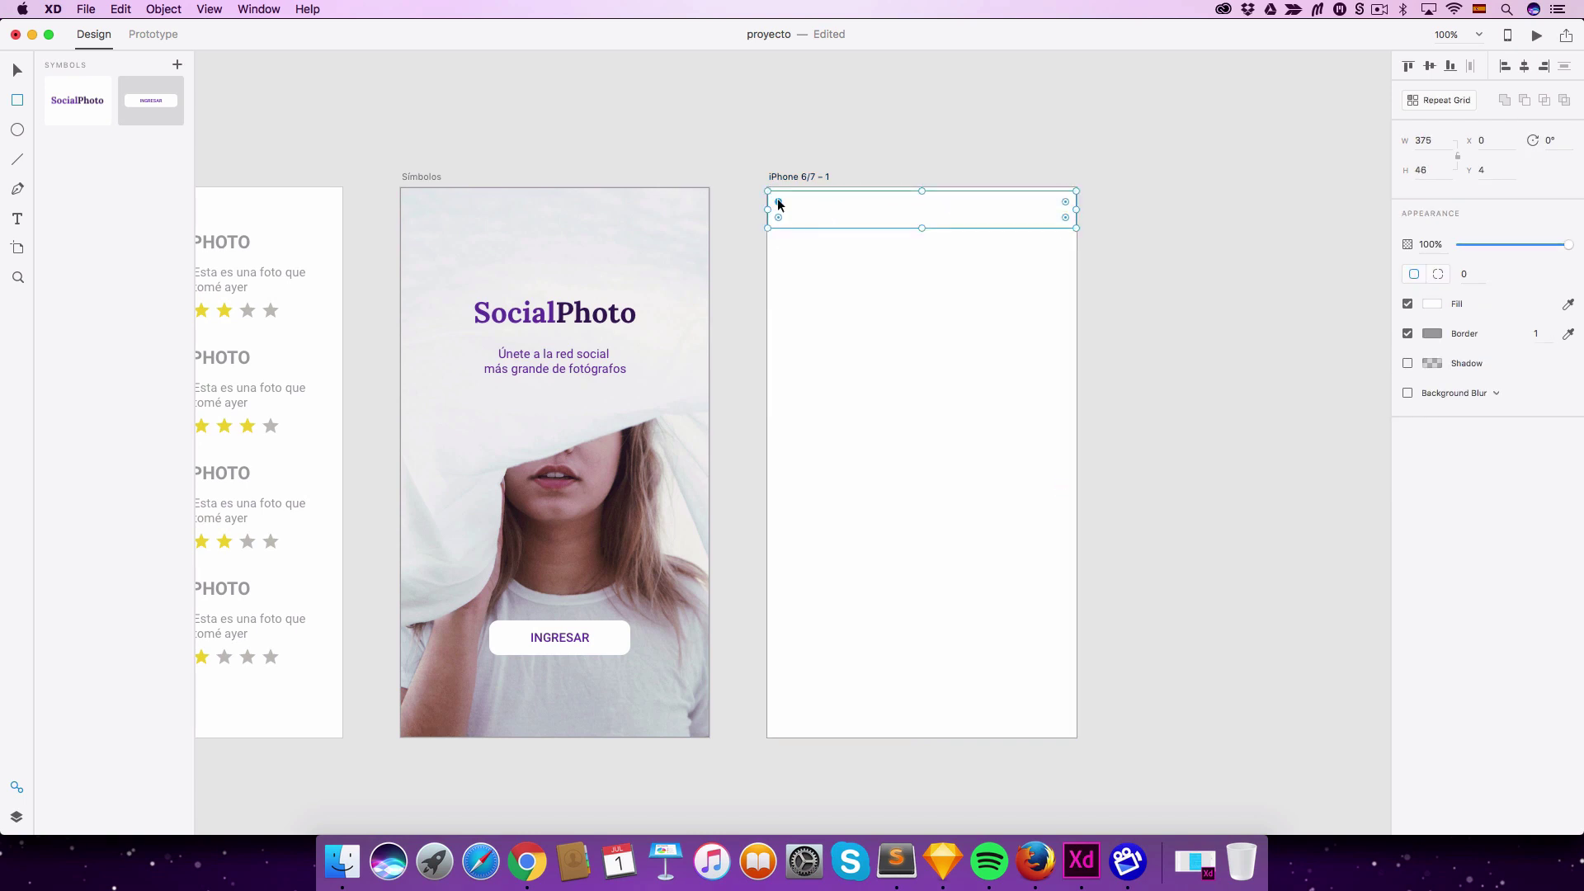
drag(963, 196, 980, 178)
click(1408, 333)
click(1433, 304)
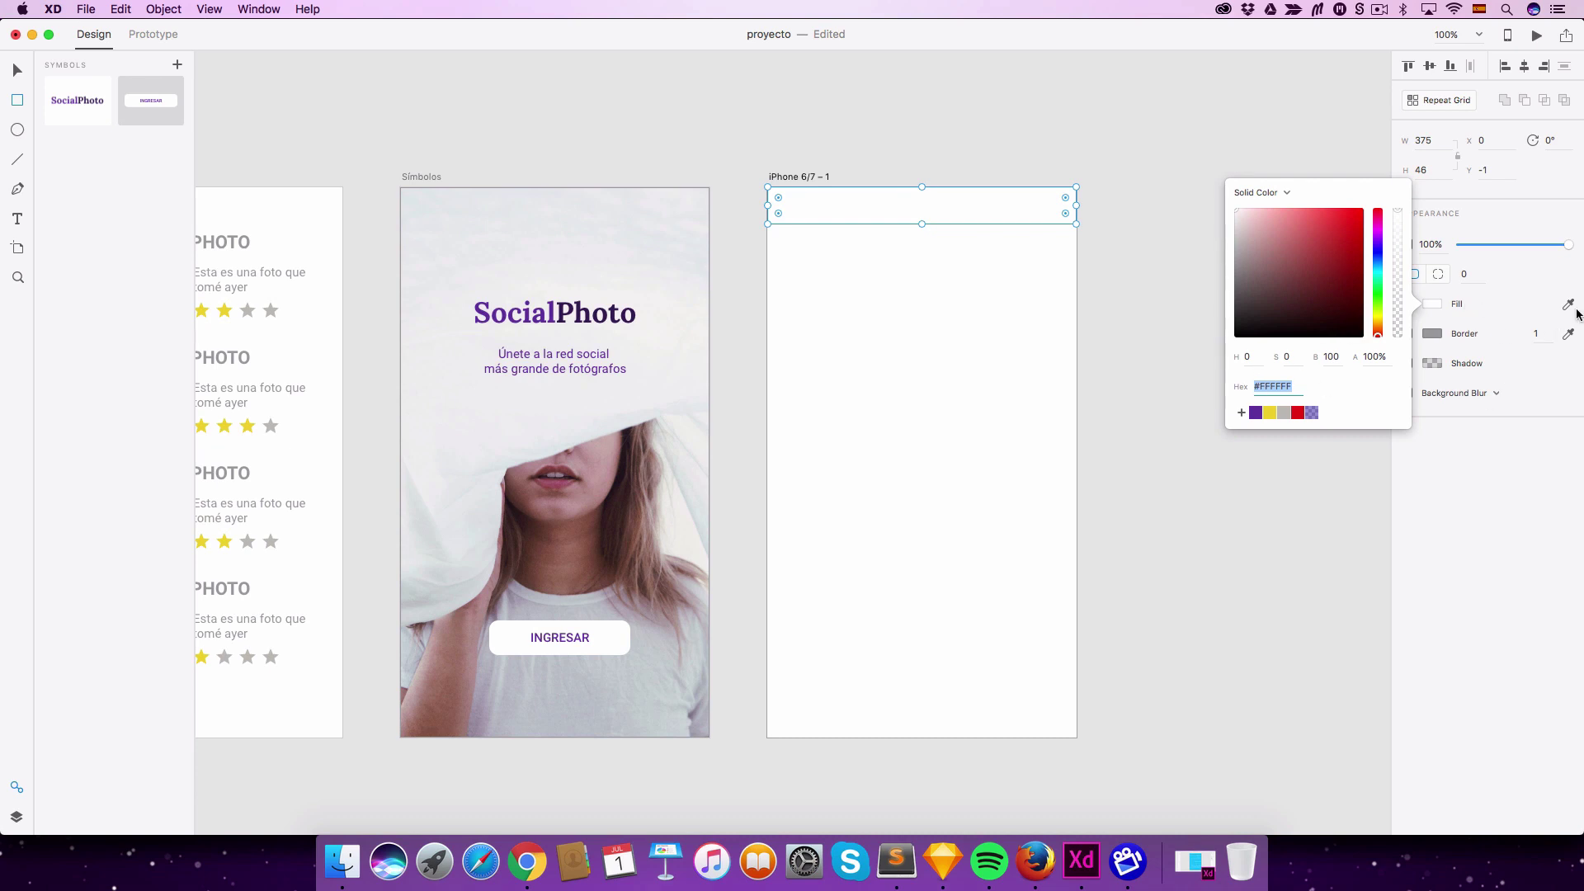
click(1255, 412)
Step: Draw a white borderless bar about 30 × 4 at X 15, Y 12 inside the purple header
key(super+equal)
key(super+equal)
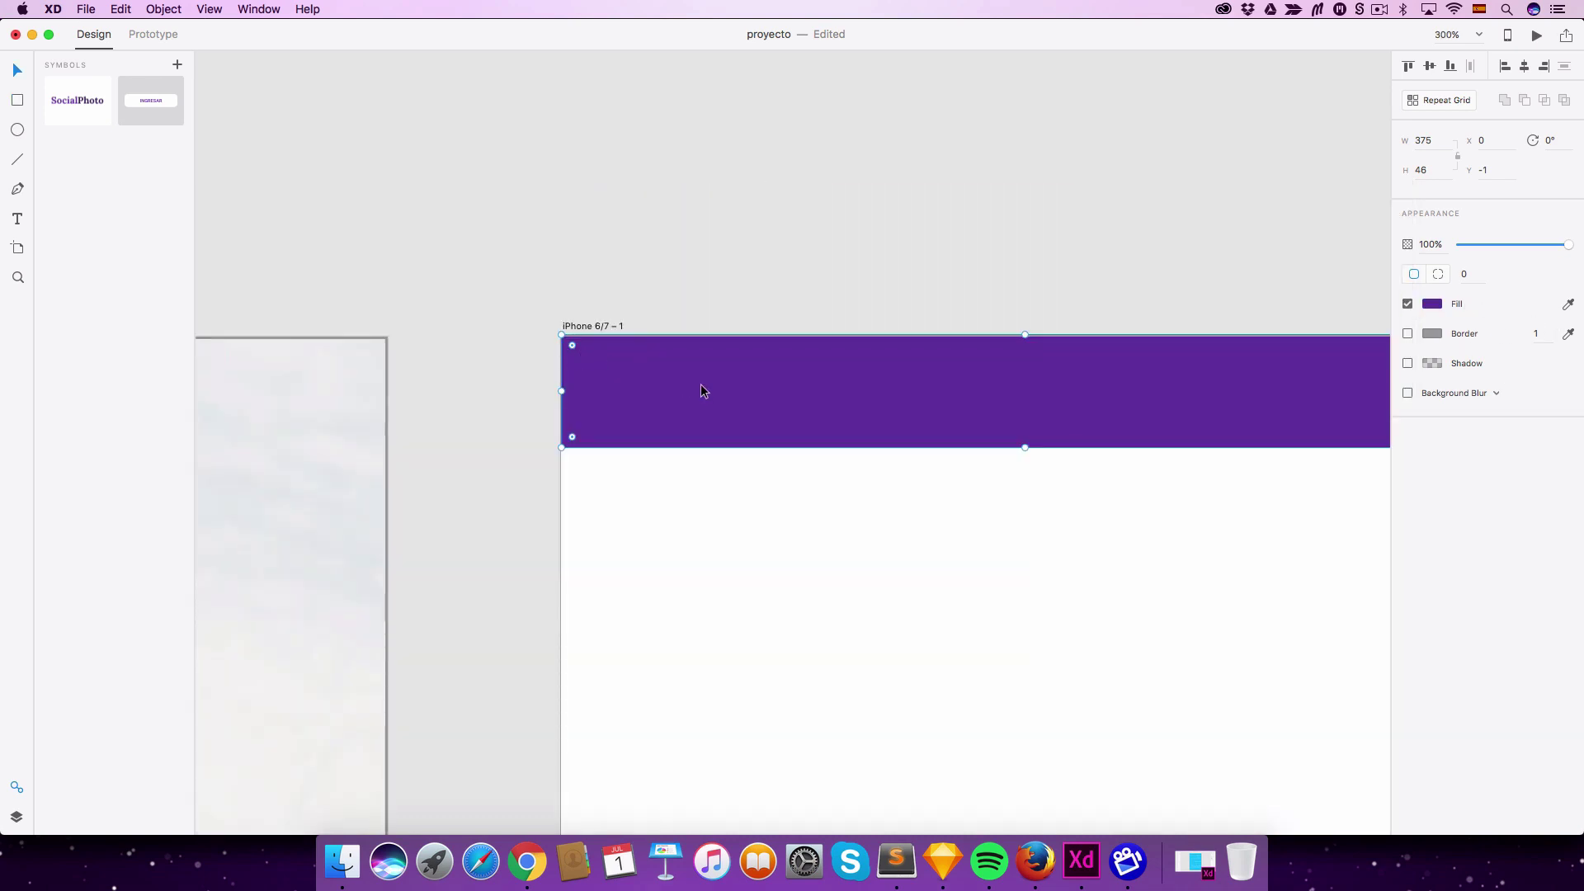
key(r)
drag(598, 367, 674, 375)
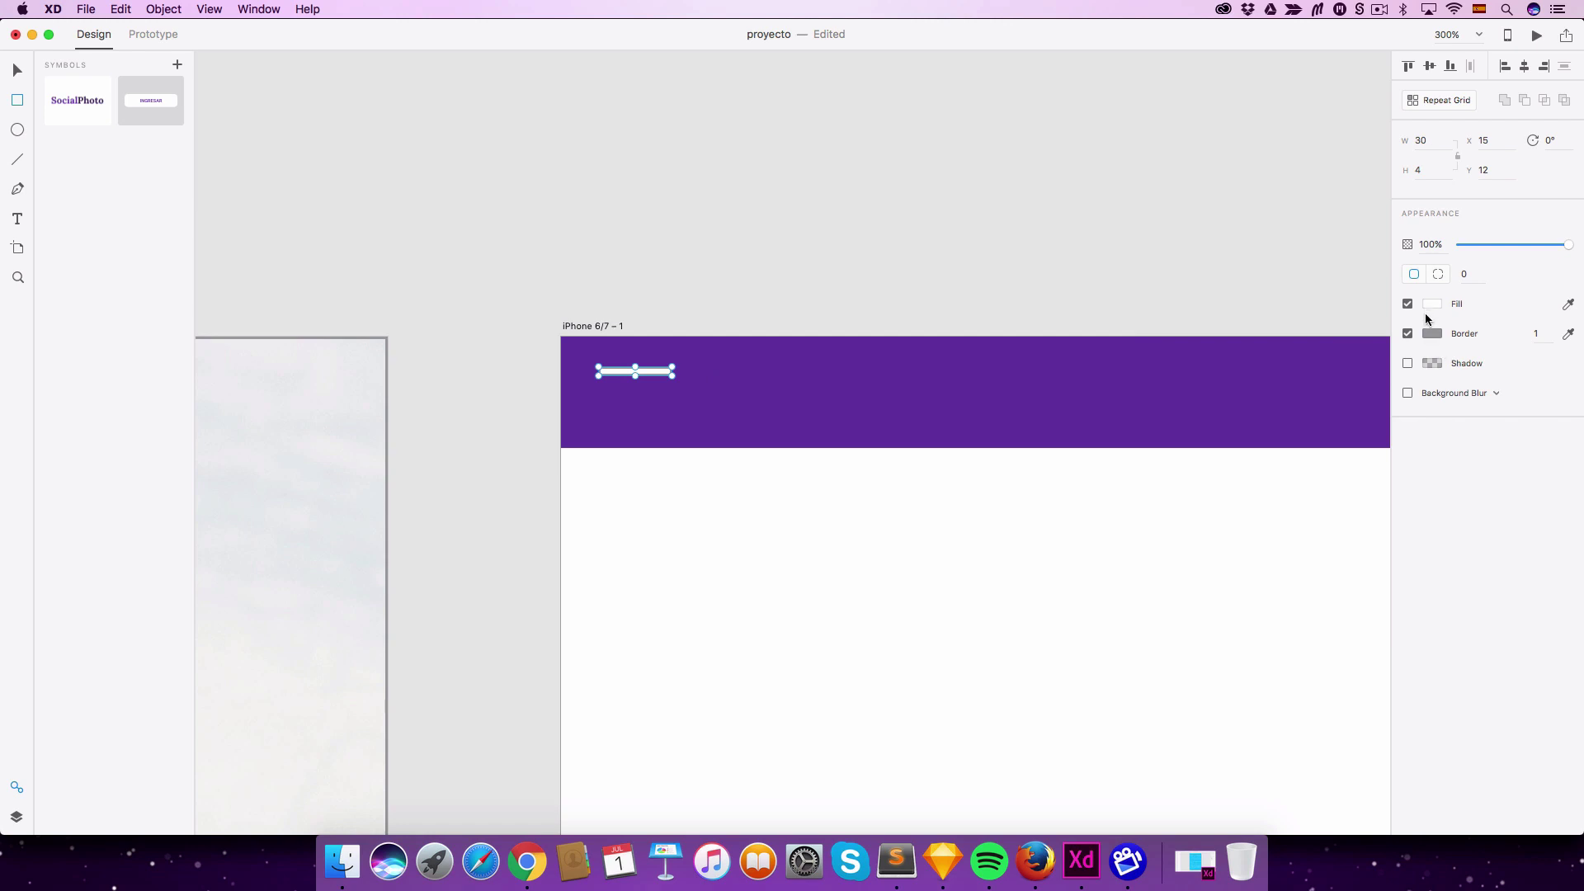
click(1408, 334)
Step: Turn the white bar into a vertical Repeat Grid of three closely spaced bars to form a menu icon
key(v)
click(1439, 97)
drag(635, 376, 633, 544)
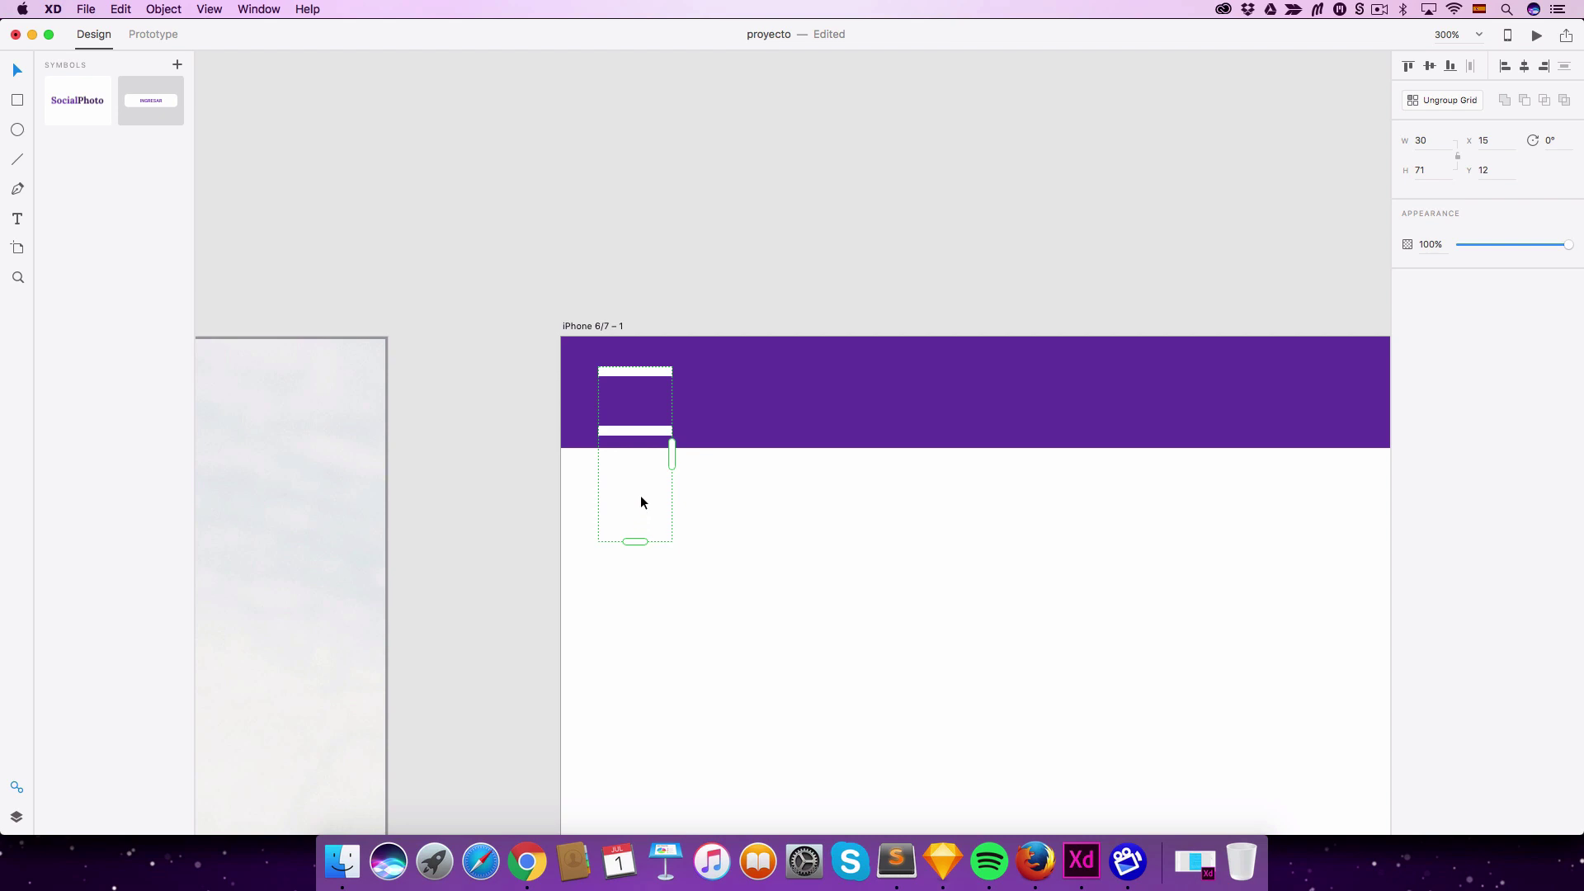
drag(633, 463, 634, 401)
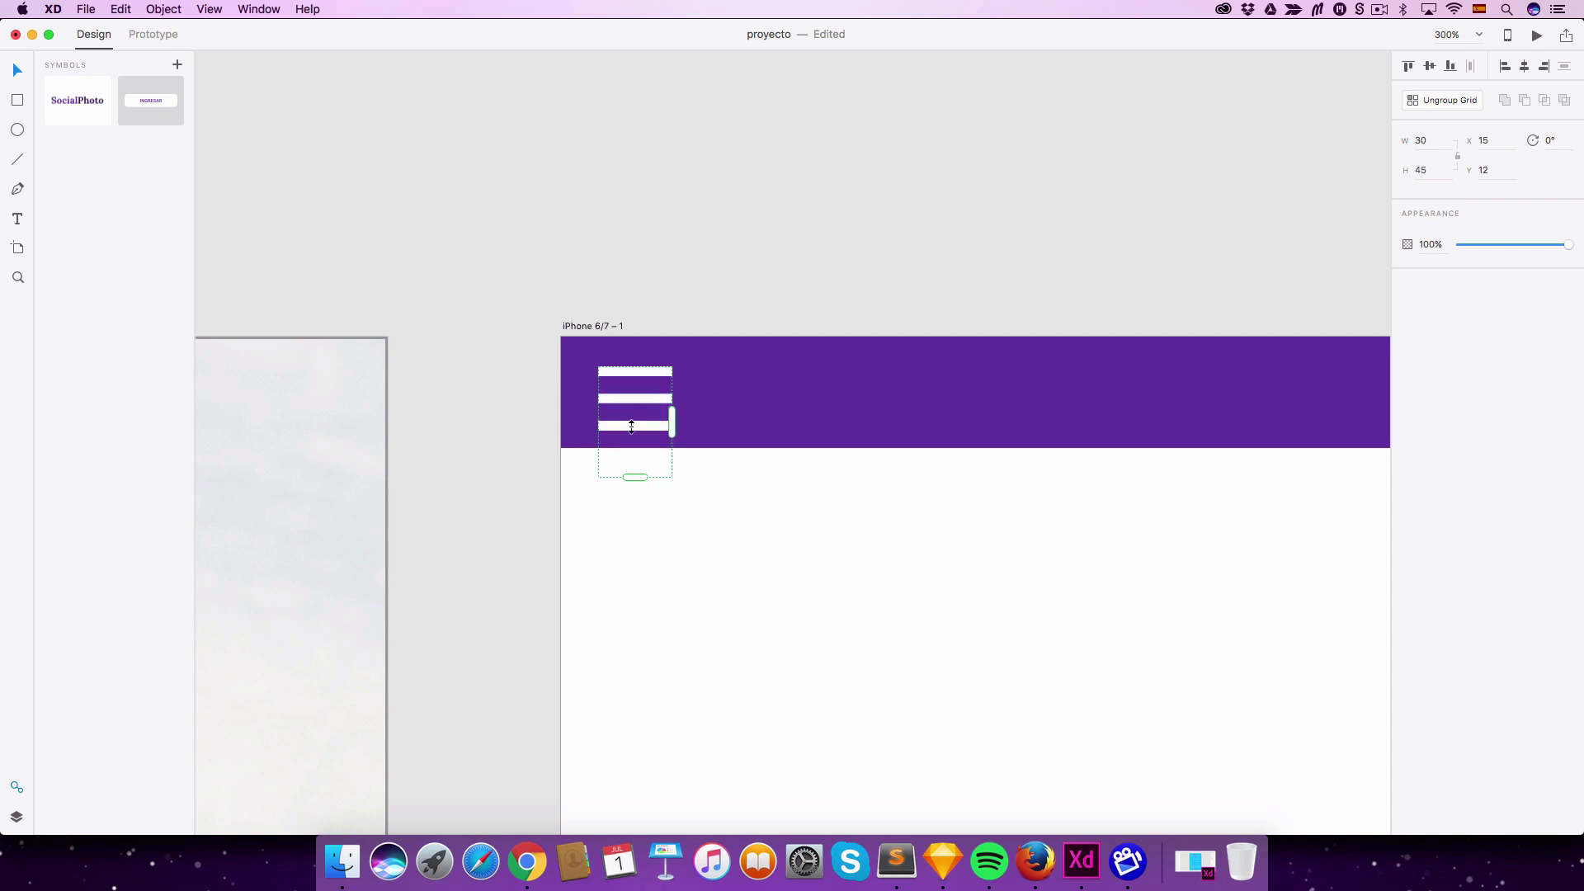
drag(635, 482, 639, 404)
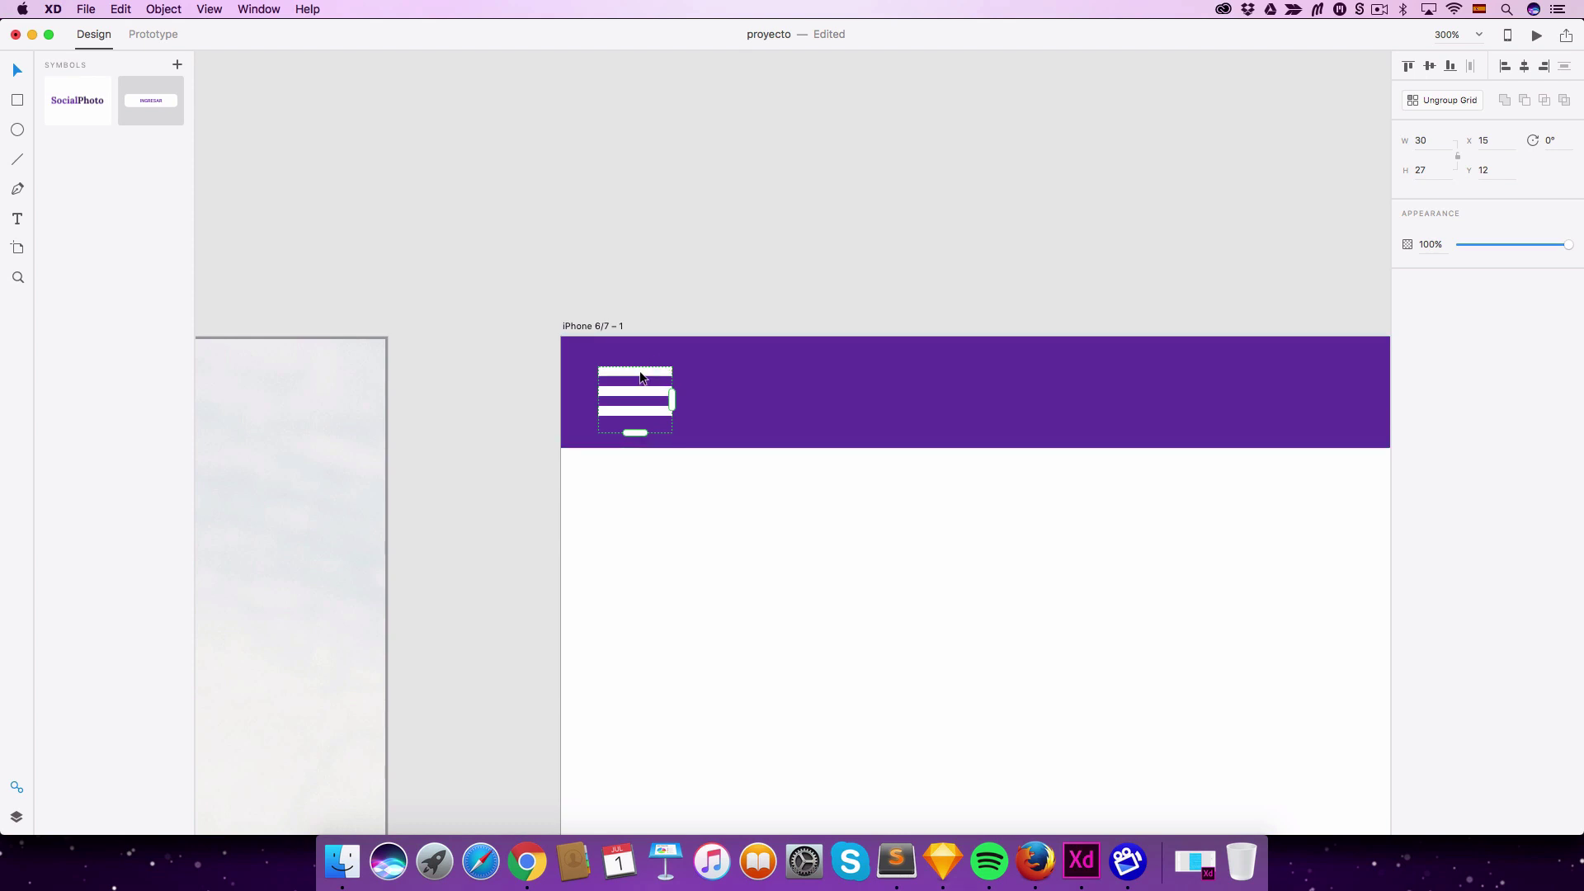
Step: Set the height of the menu icon's bars to 3
double_click(640, 371)
click(1417, 169)
text(3)
key(Return)
key(Escape)
Step: Place a SocialPhoto symbol instance centred in the header at X 89, Y 0 and ungroup the symbol
key(super+minus)
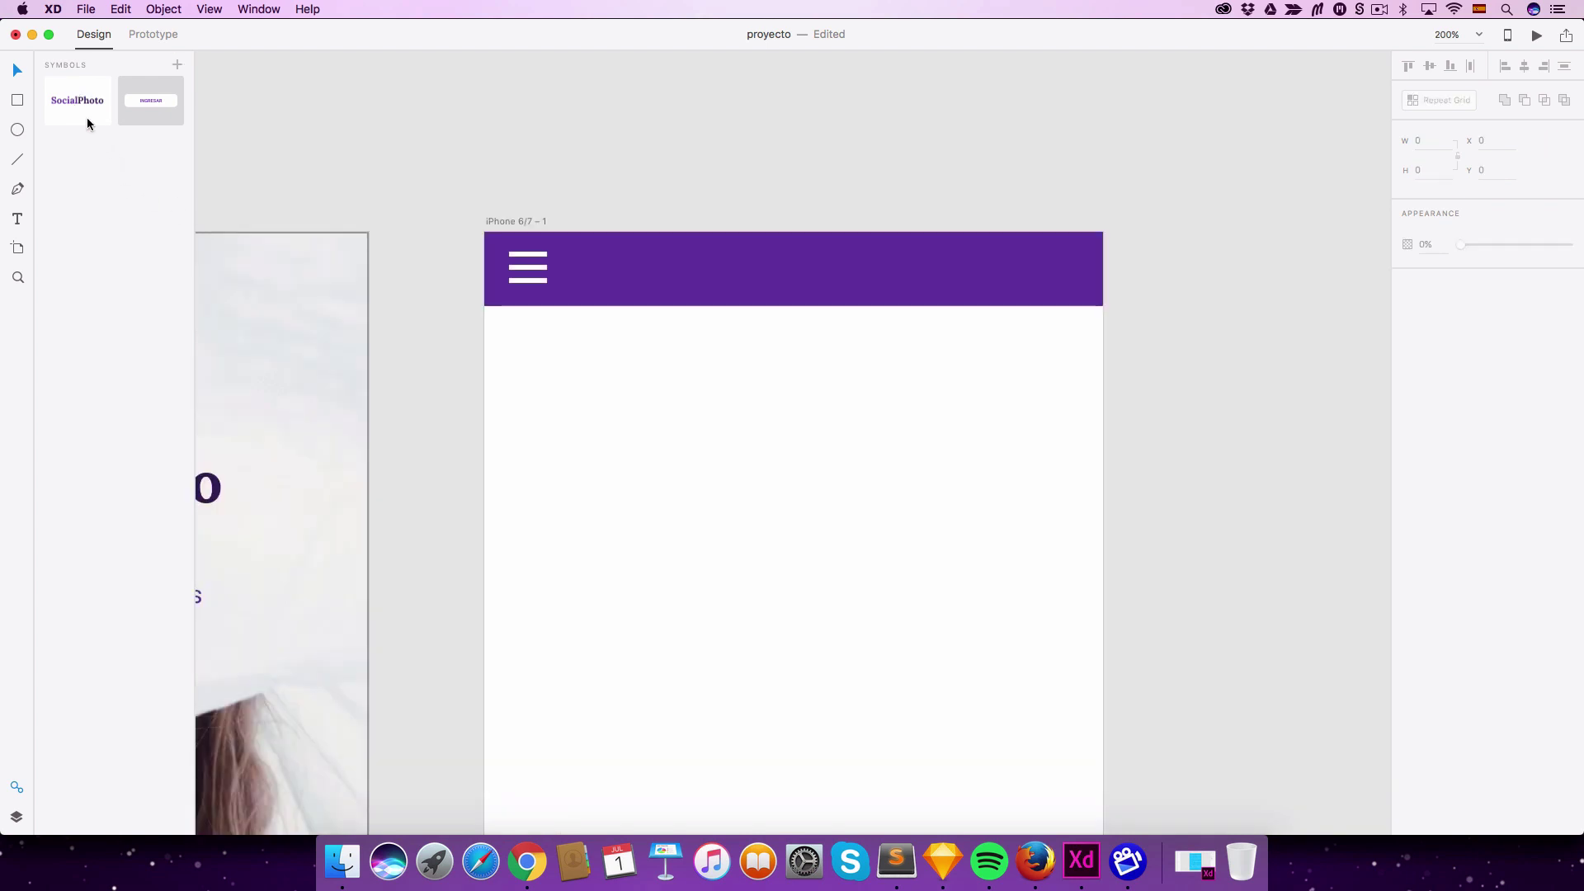
drag(62, 97, 789, 271)
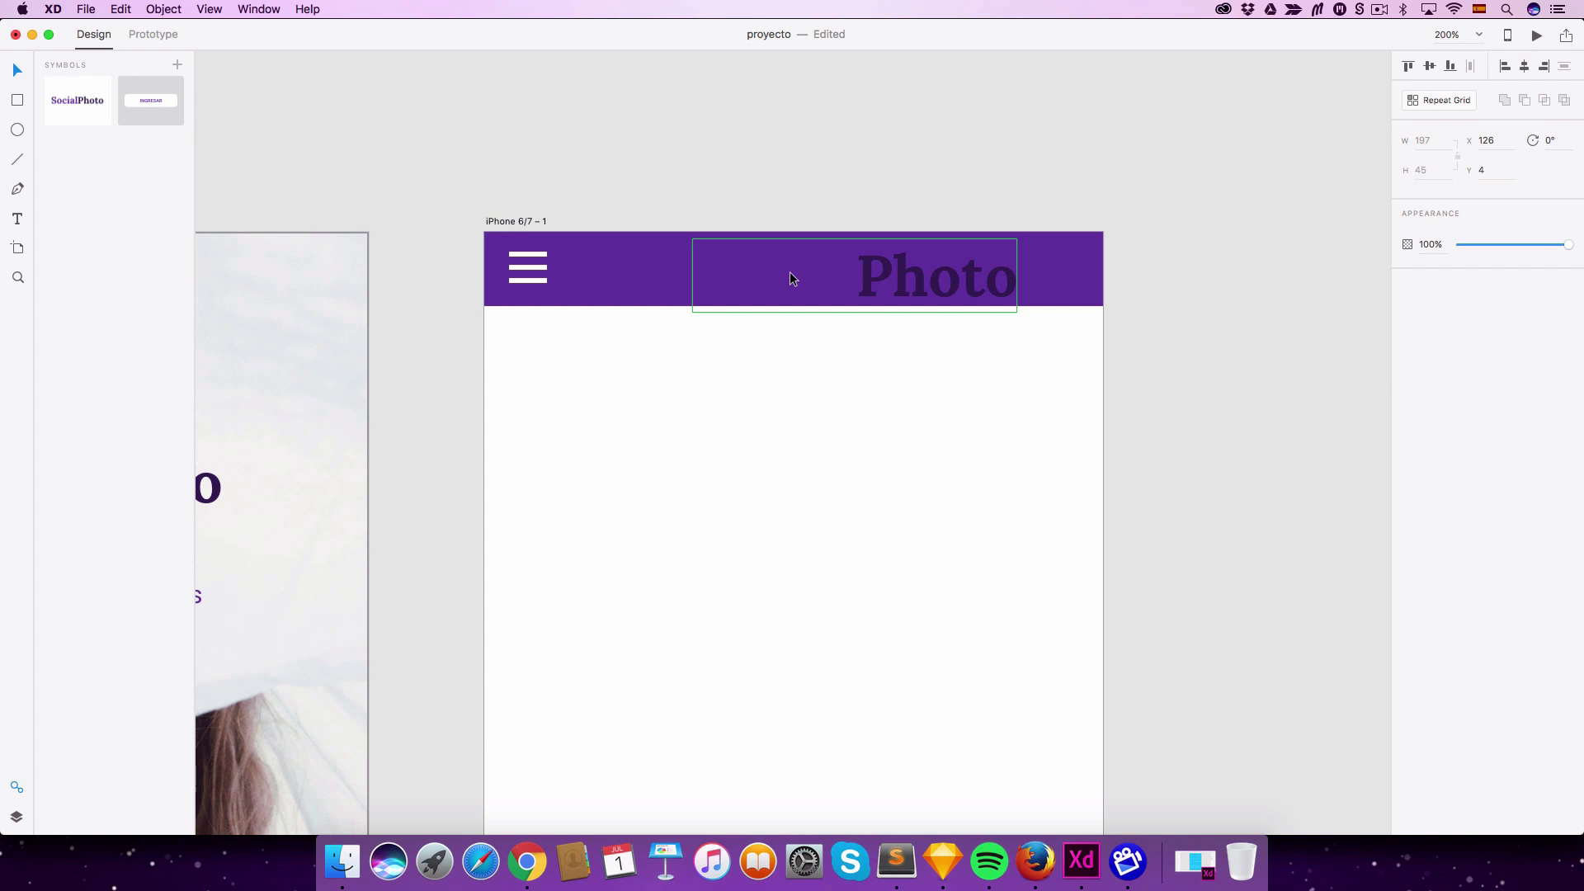
drag(889, 274, 826, 268)
right_click(827, 267)
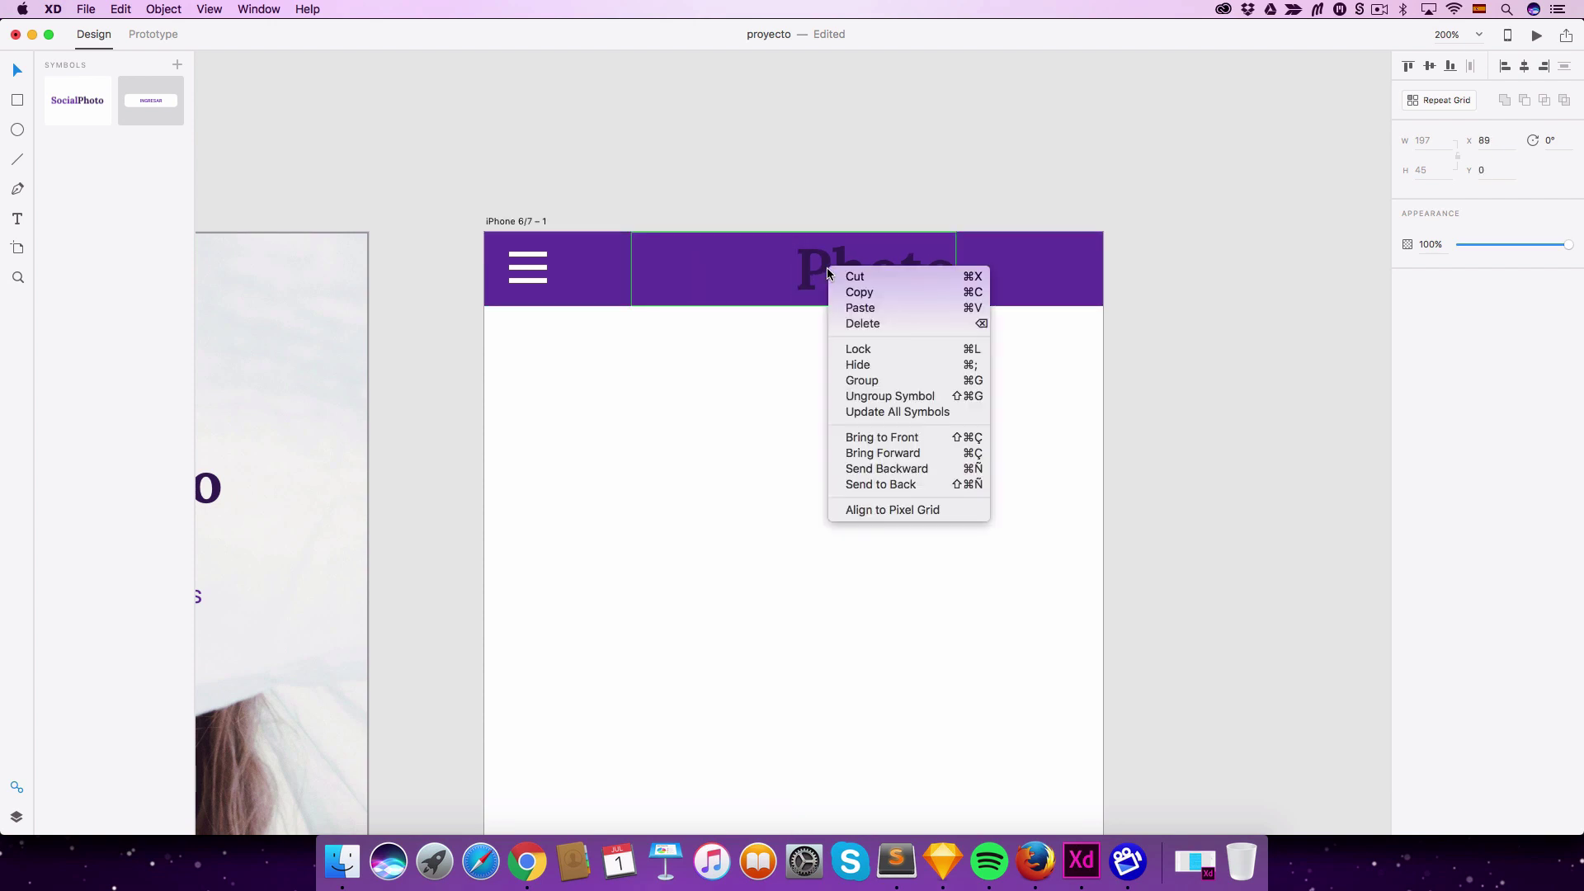
click(909, 398)
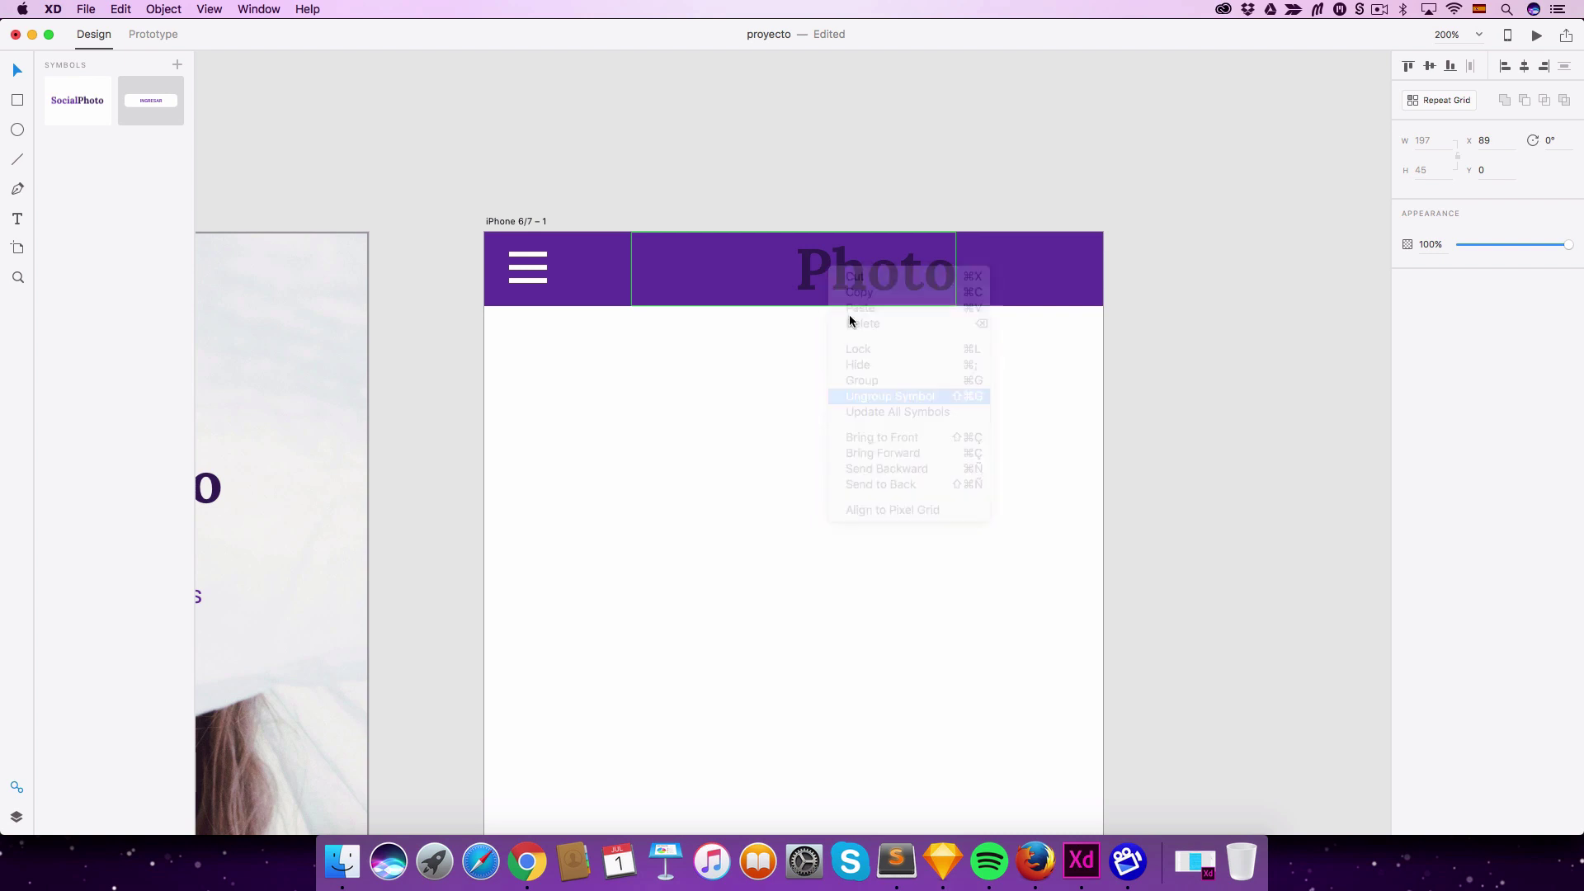
Step: Shrink the header title to font size 19 and colour the word "Social" white
drag(793, 307, 723, 264)
double_click(808, 272)
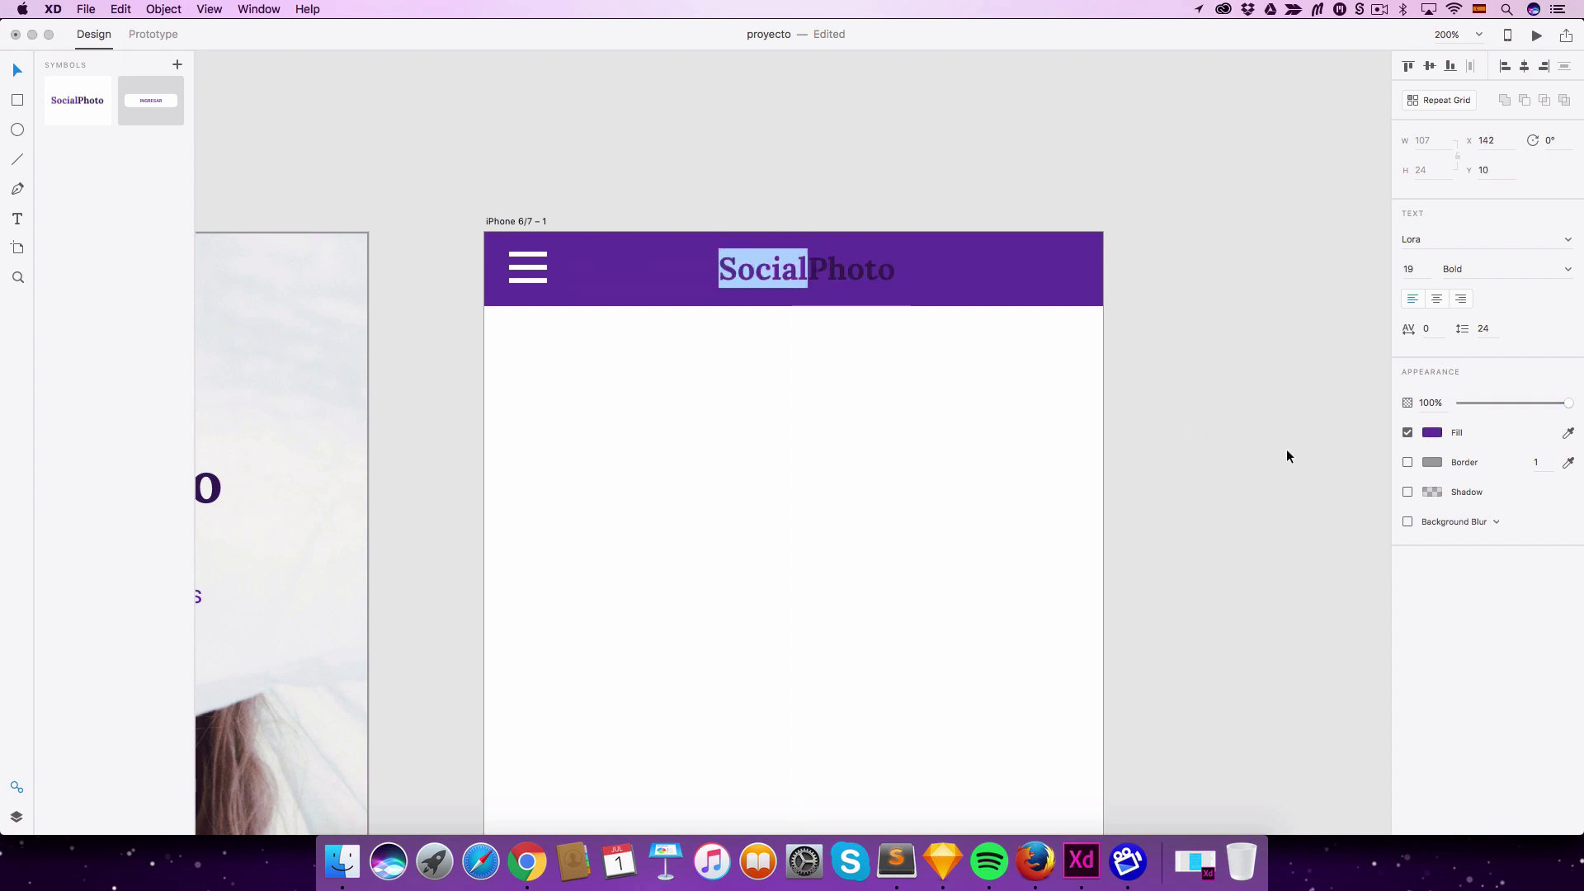
click(1432, 432)
click(810, 280)
Step: Colour the word "Photo" in the header title light purple
drag(810, 272, 896, 273)
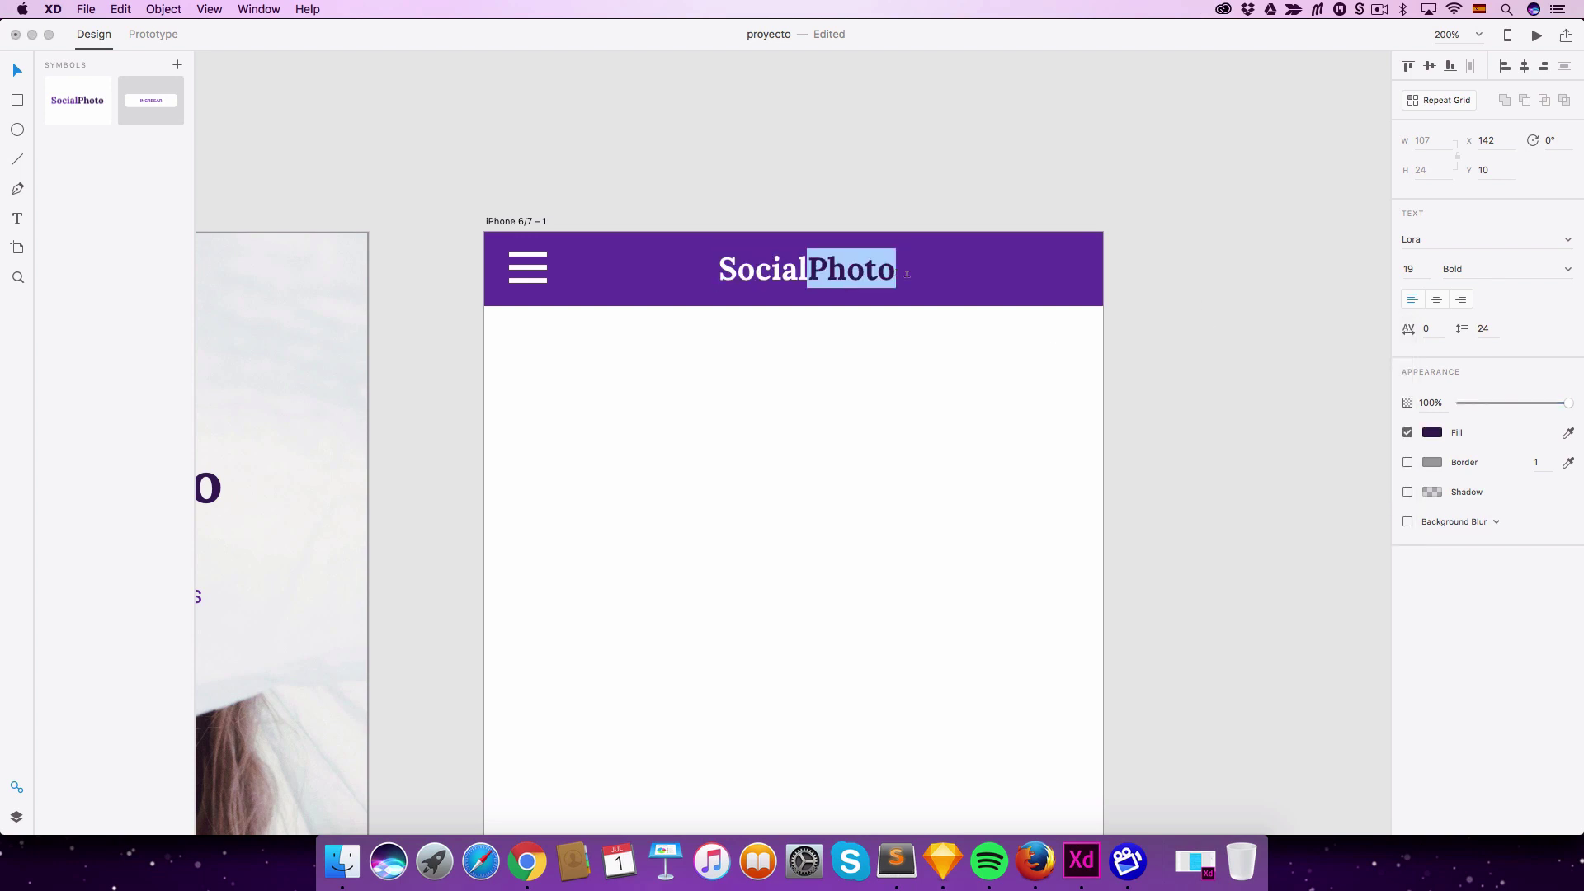
click(1431, 432)
click(1280, 347)
key(Escape)
key(Escape)
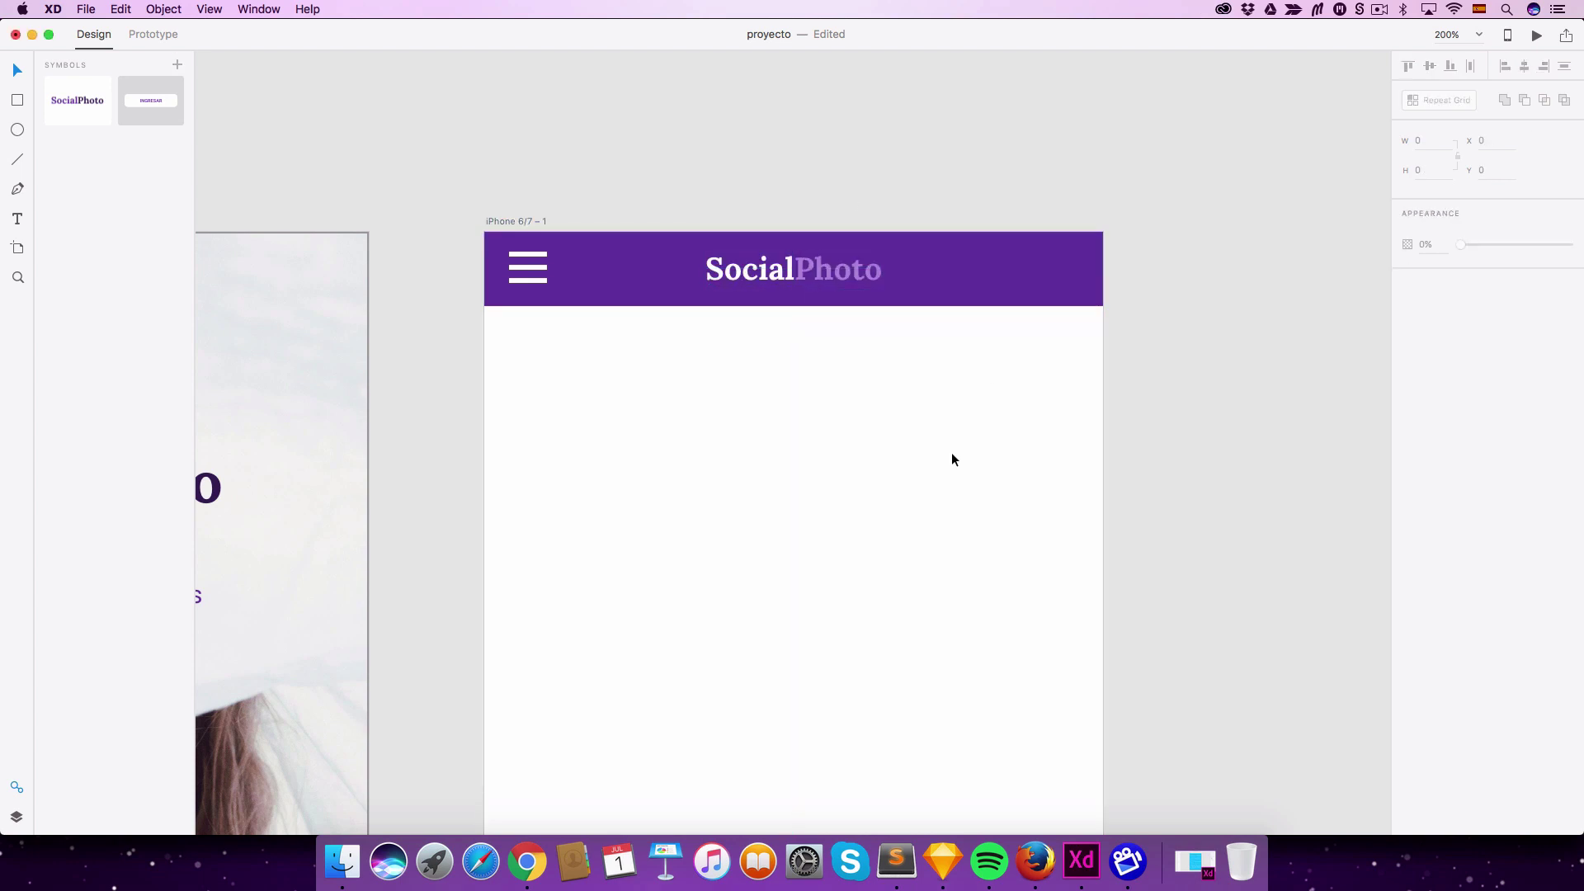
Step: Bring the white search icon from the material icons document into the header, opposite the menu icon
click(1194, 862)
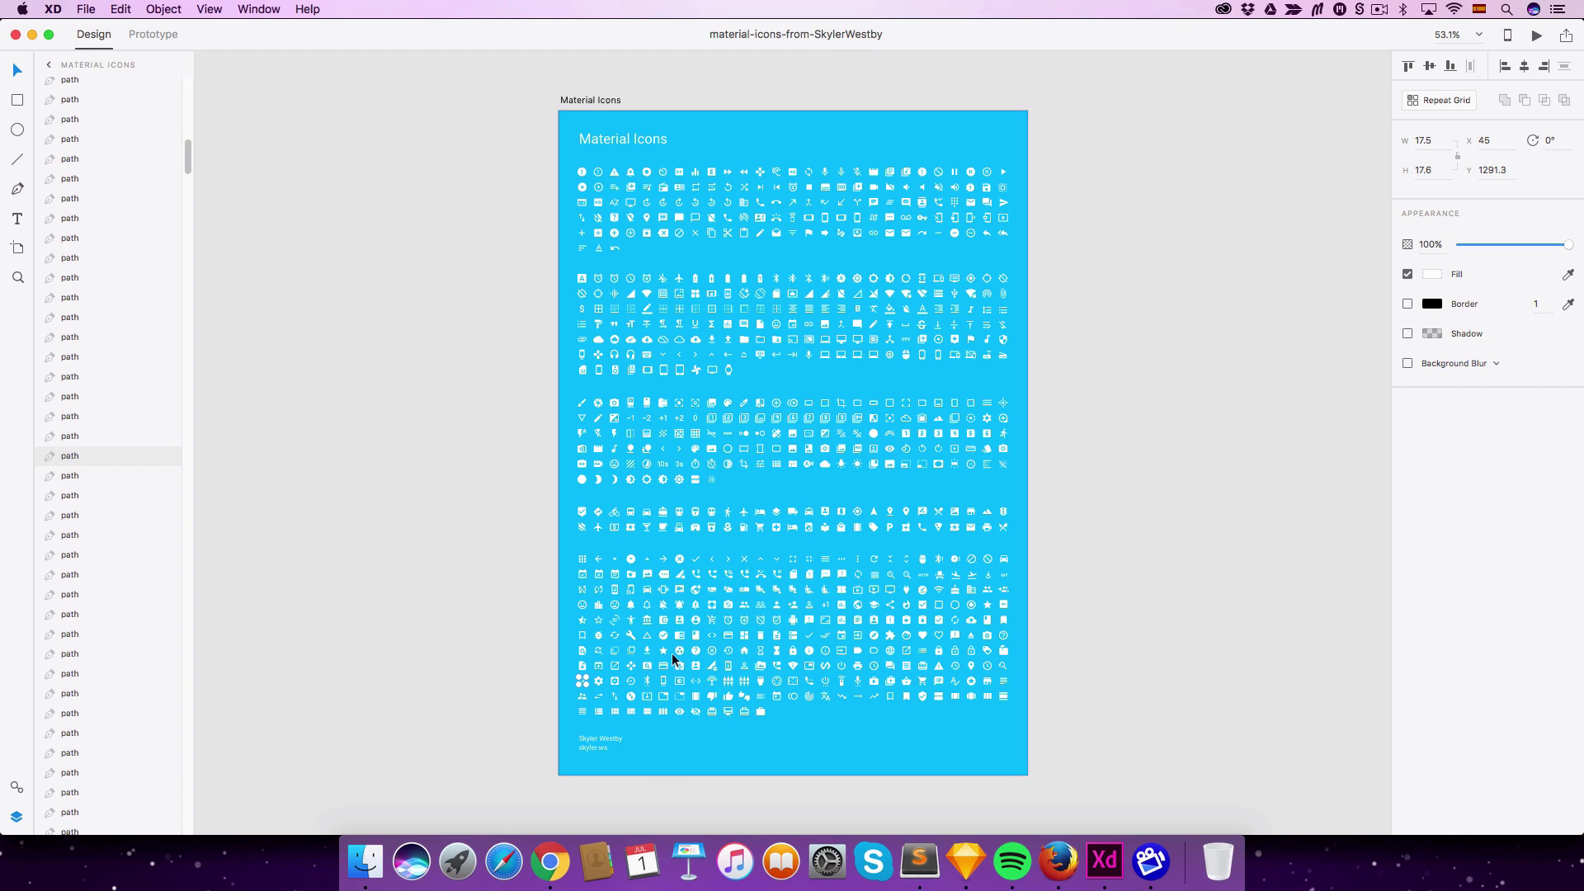
key(super+m)
key(super+v)
drag(813, 755, 1060, 261)
click(1188, 267)
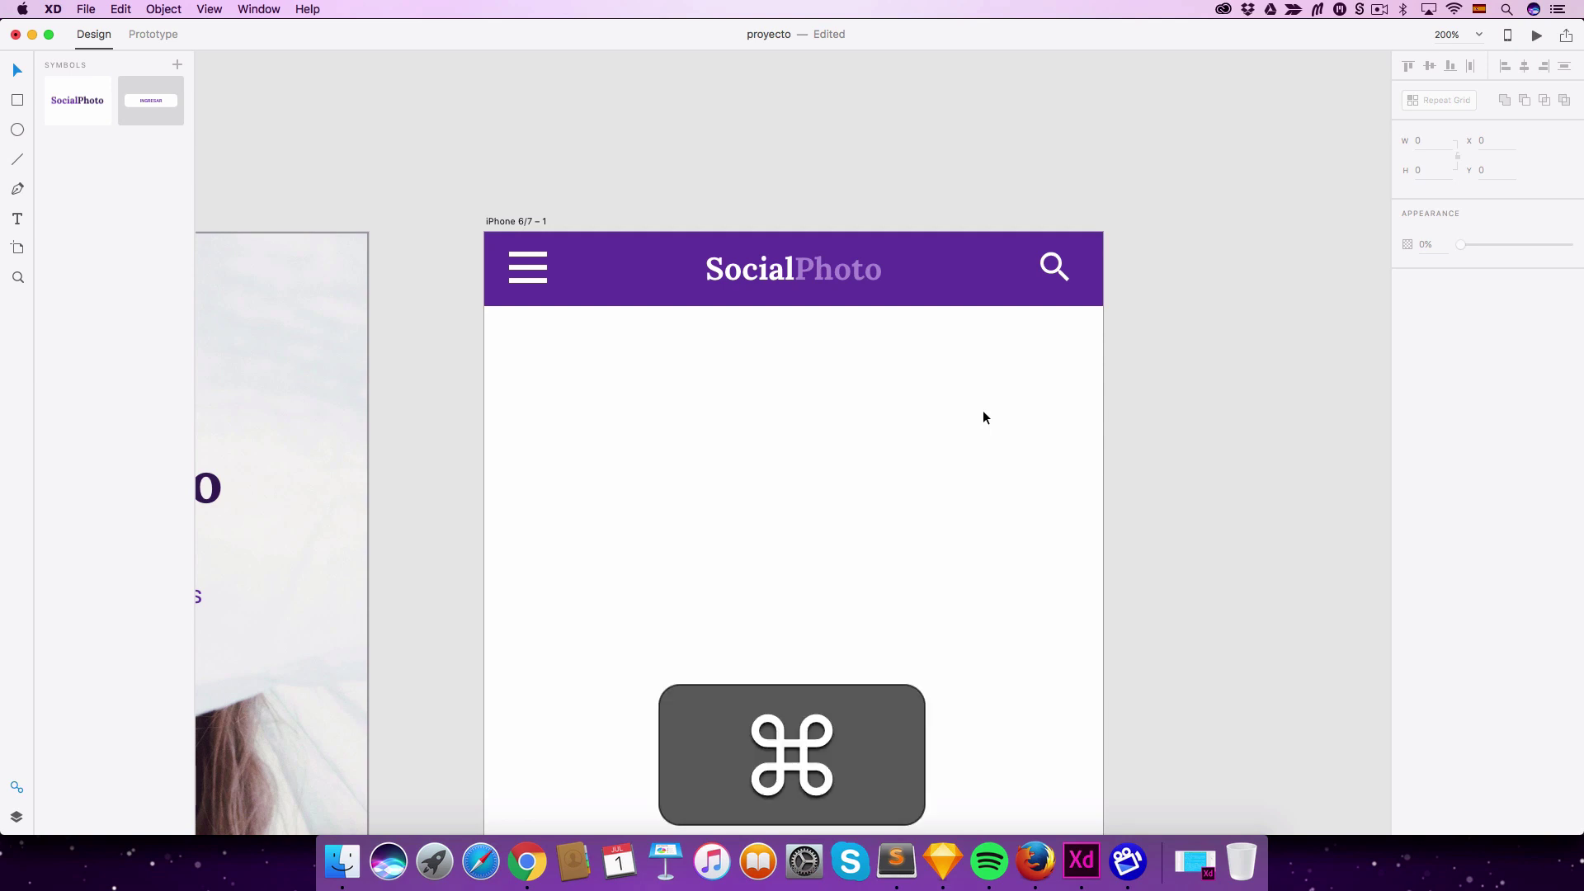
Step: Draw a 375 × 162 white rectangle directly below the header at X 0, Y 45, removing its border and enabling its shadow
key(super+minus)
scroll(965, 432, down, 2)
scroll(877, 391, down, 1)
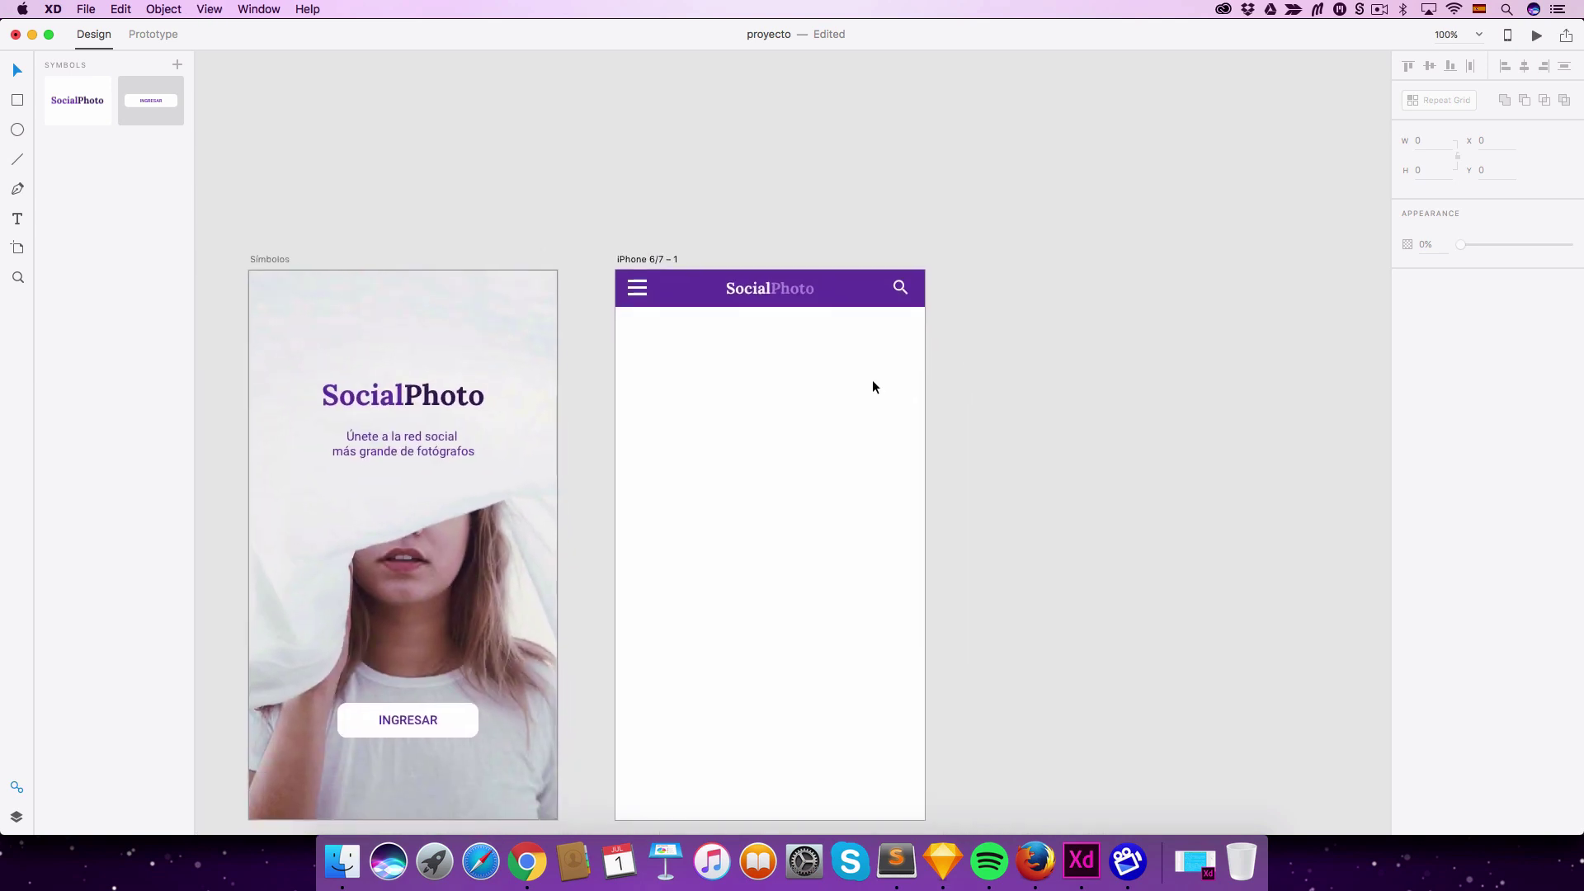
key(r)
drag(616, 308, 925, 441)
click(1408, 333)
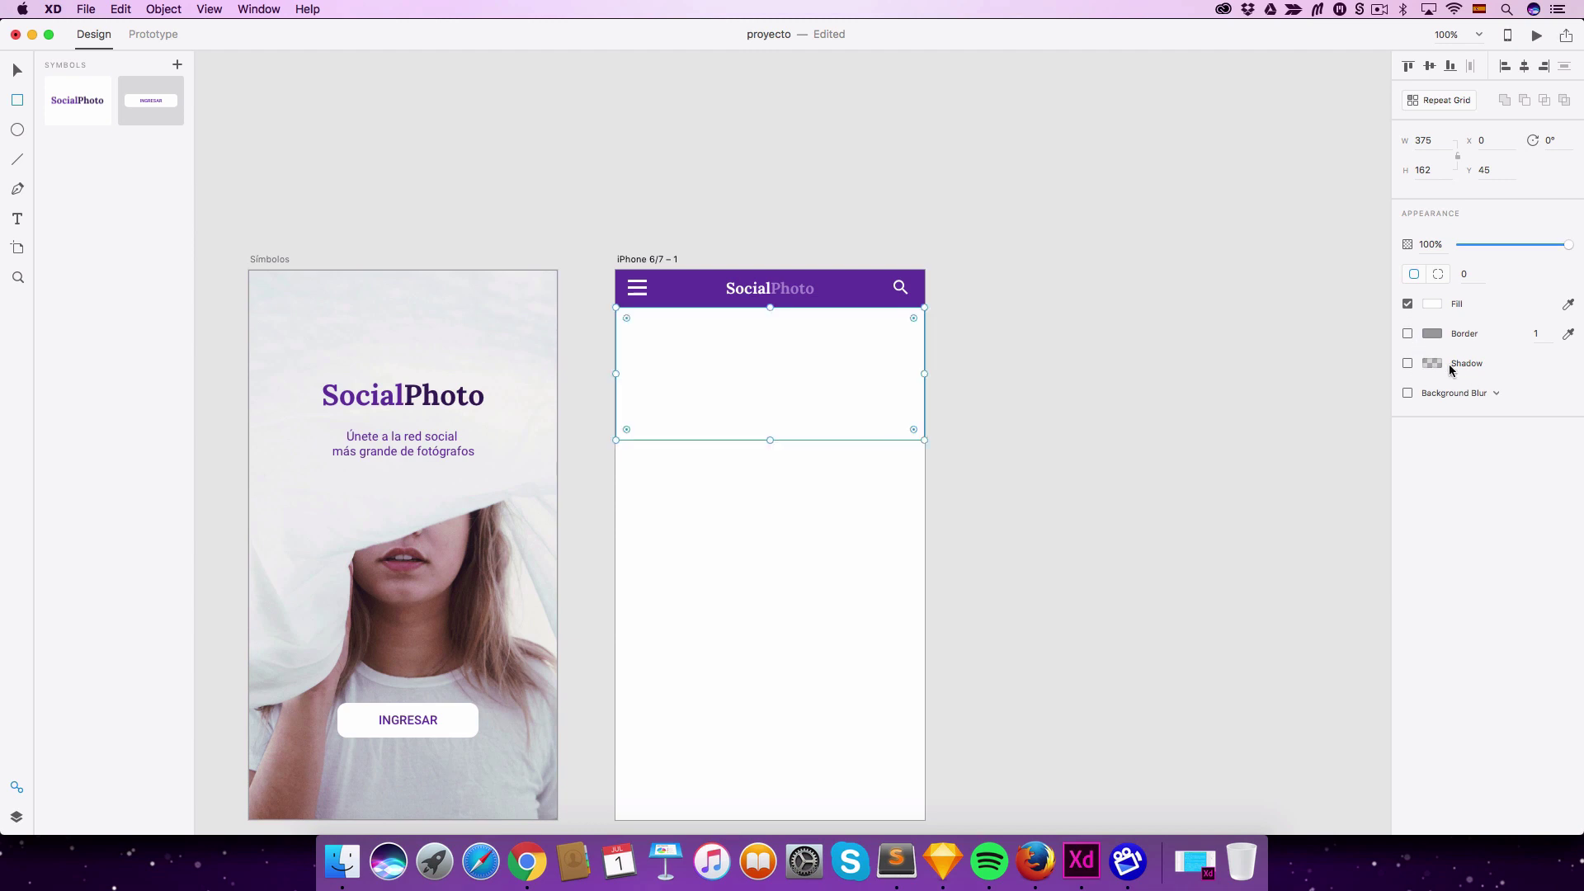
click(1408, 363)
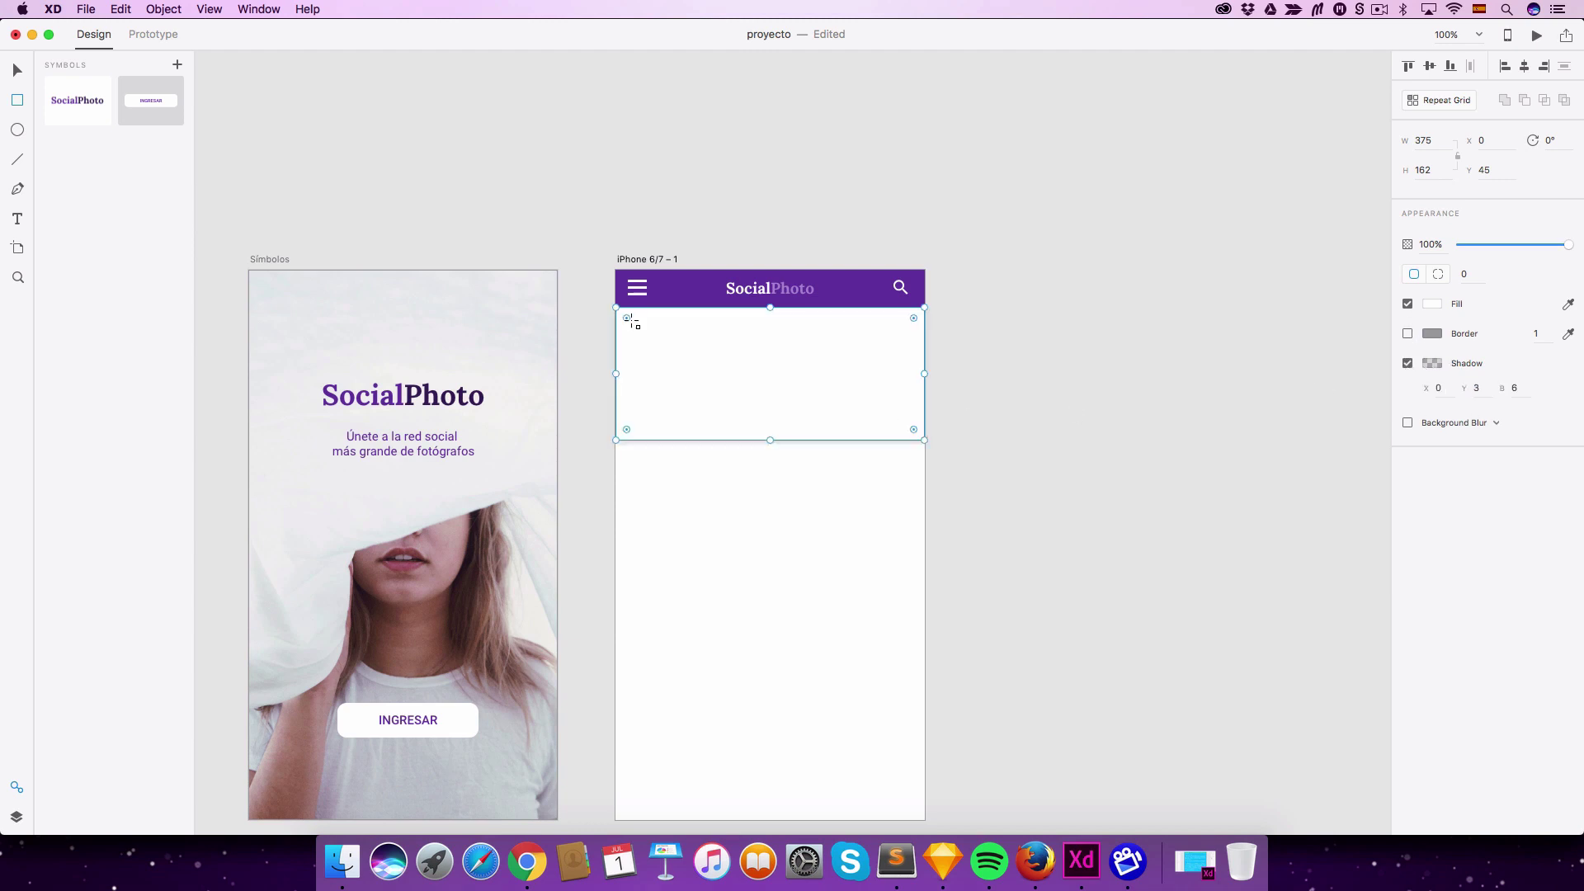
Step: Draw a borderless 139 × 120 rectangle at X 15, Y 66 inside the white card and fill it with 03.png
drag(627, 324, 742, 423)
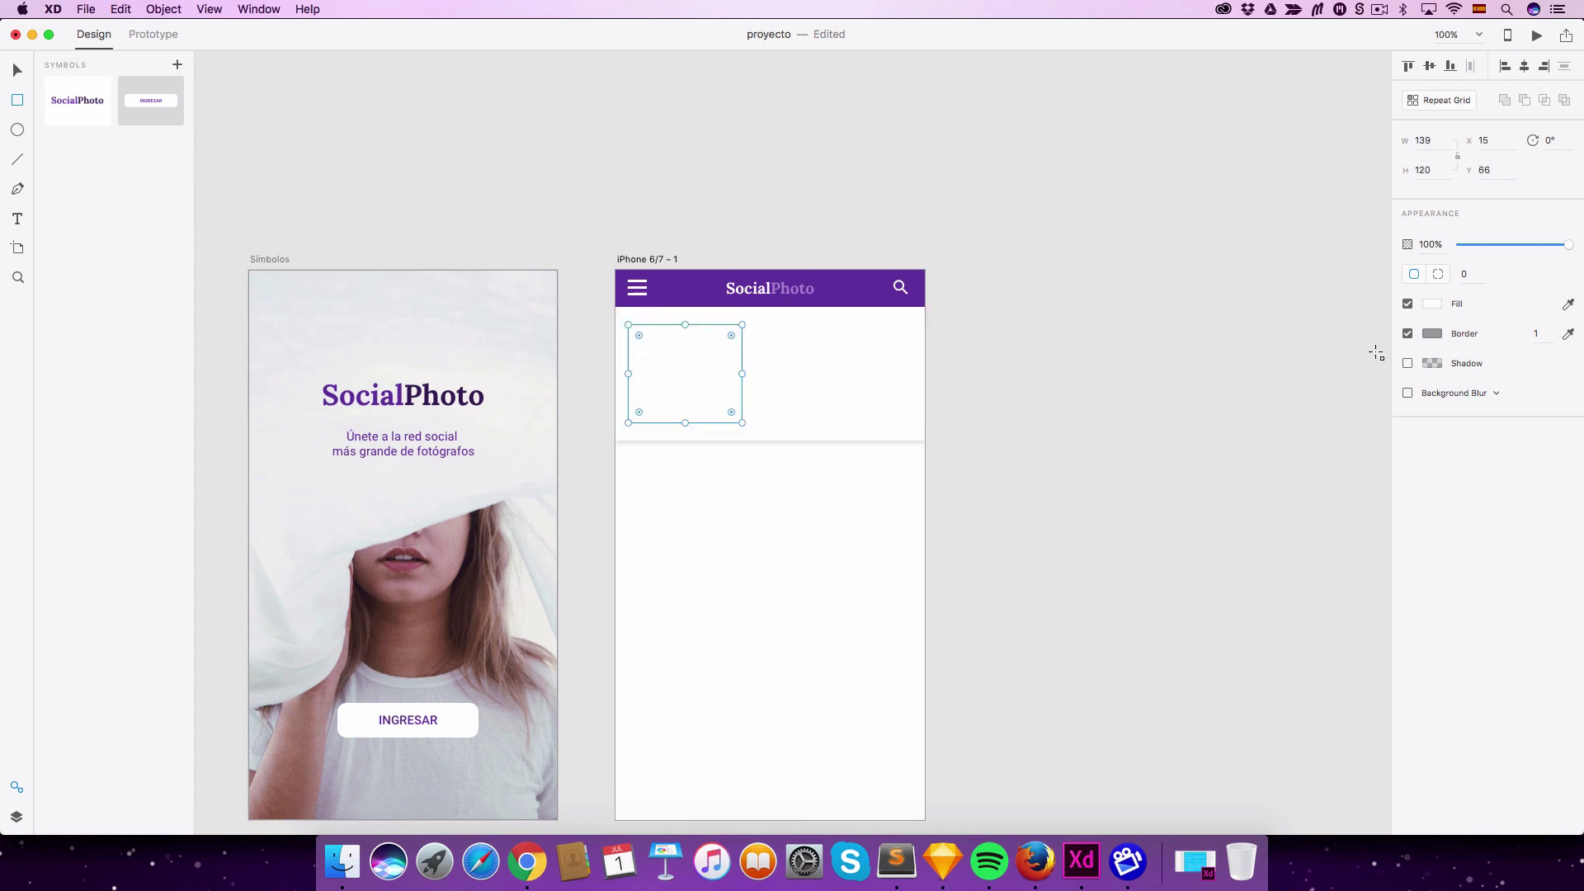
click(1407, 333)
key(super+Tab)
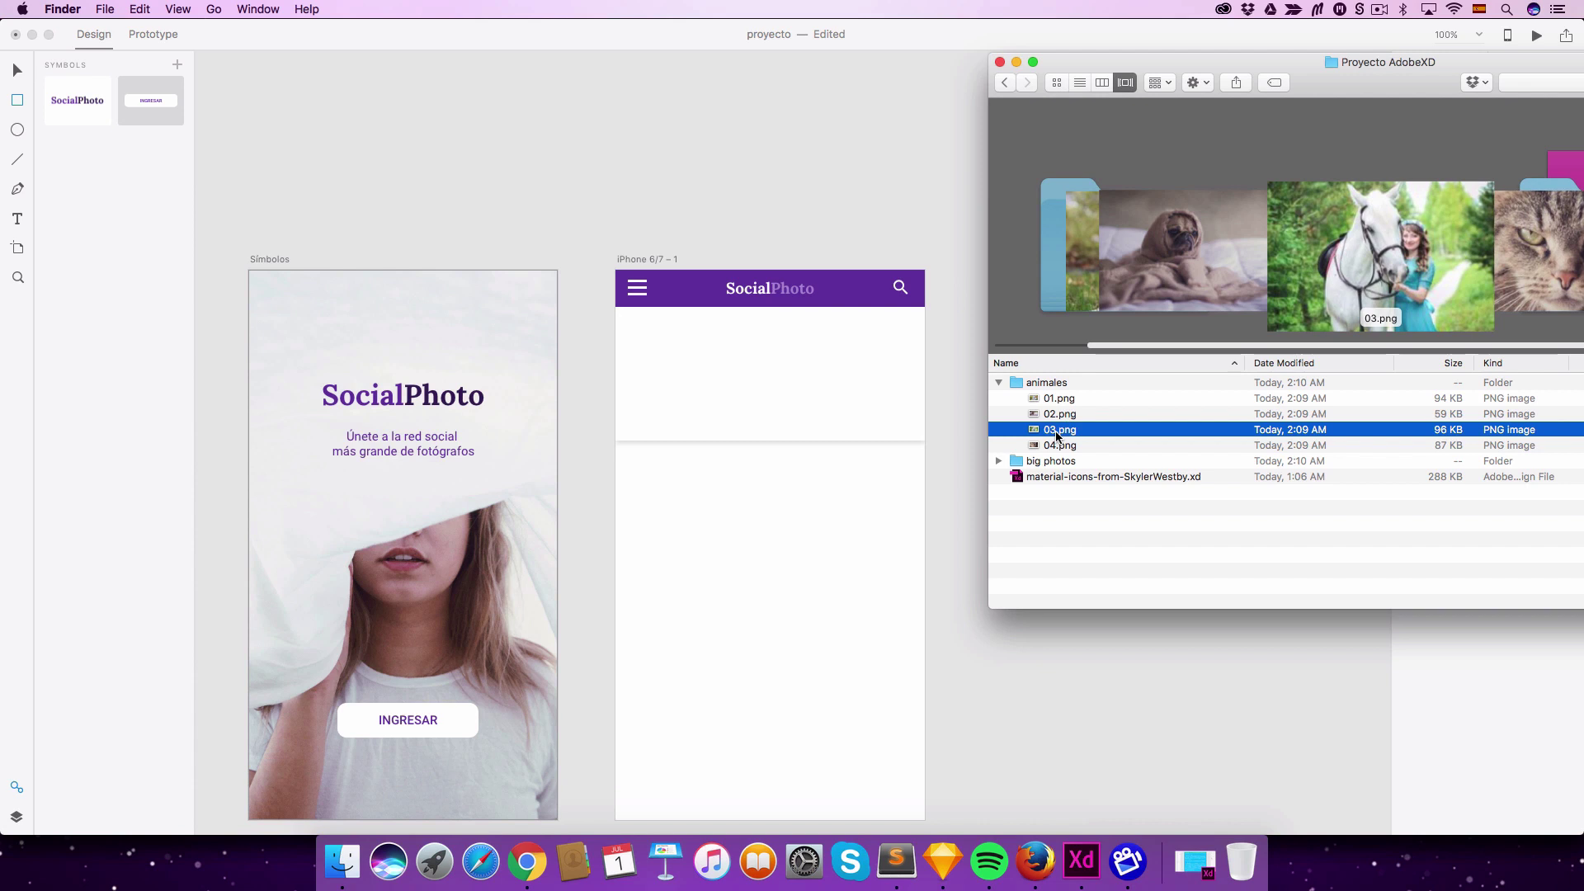
drag(1056, 435, 674, 373)
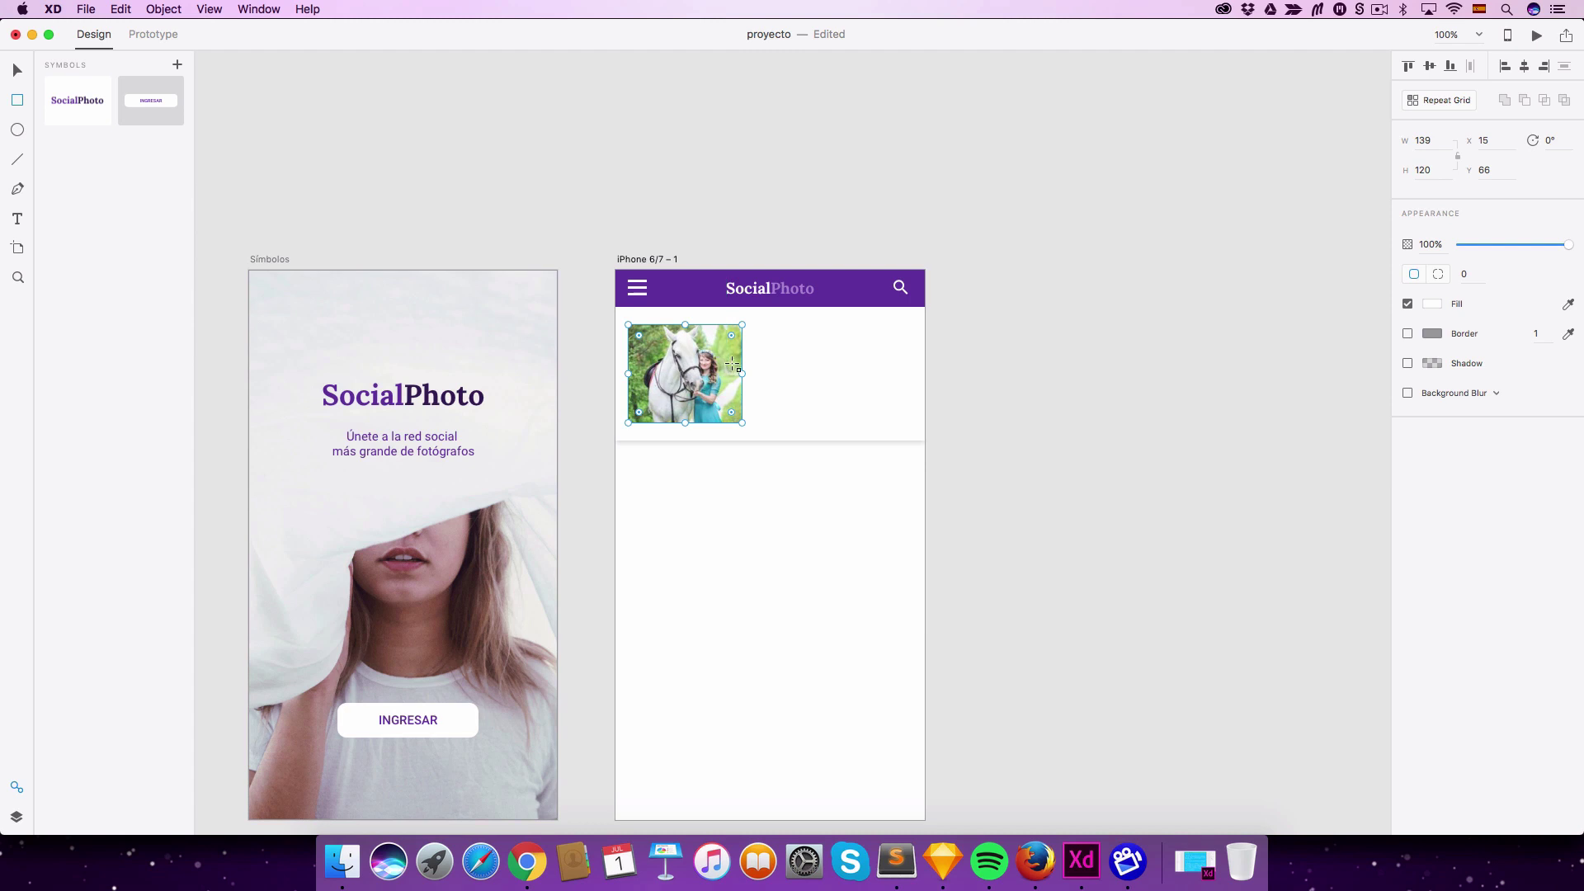
click(733, 364)
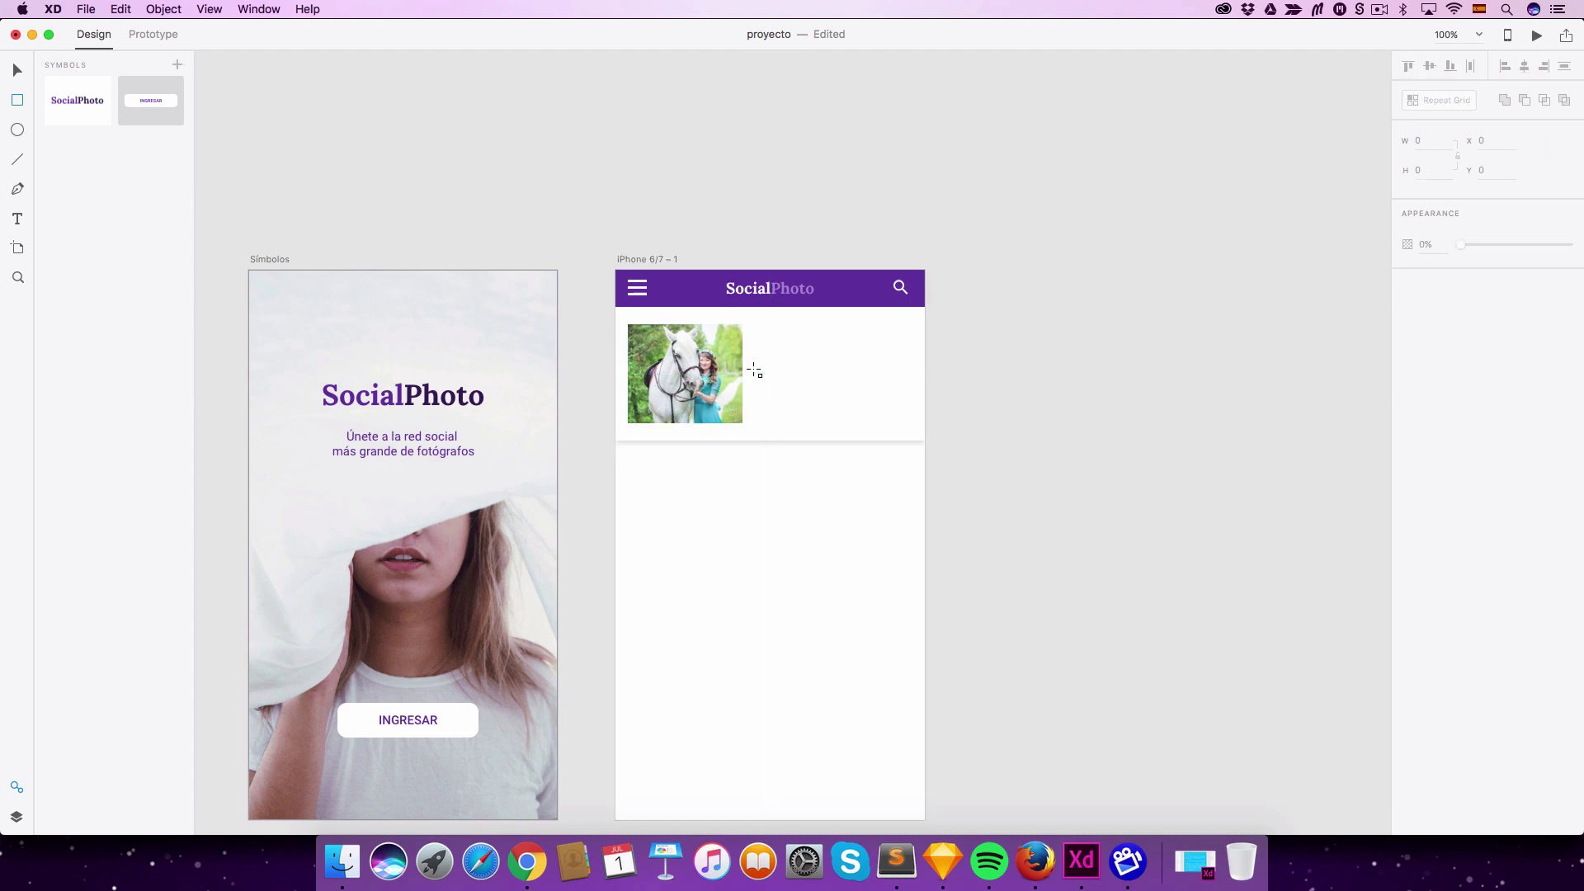
Step: Group the white card with its horse photo and turn the group into a symbol
key(v)
click(798, 378)
key(shift)
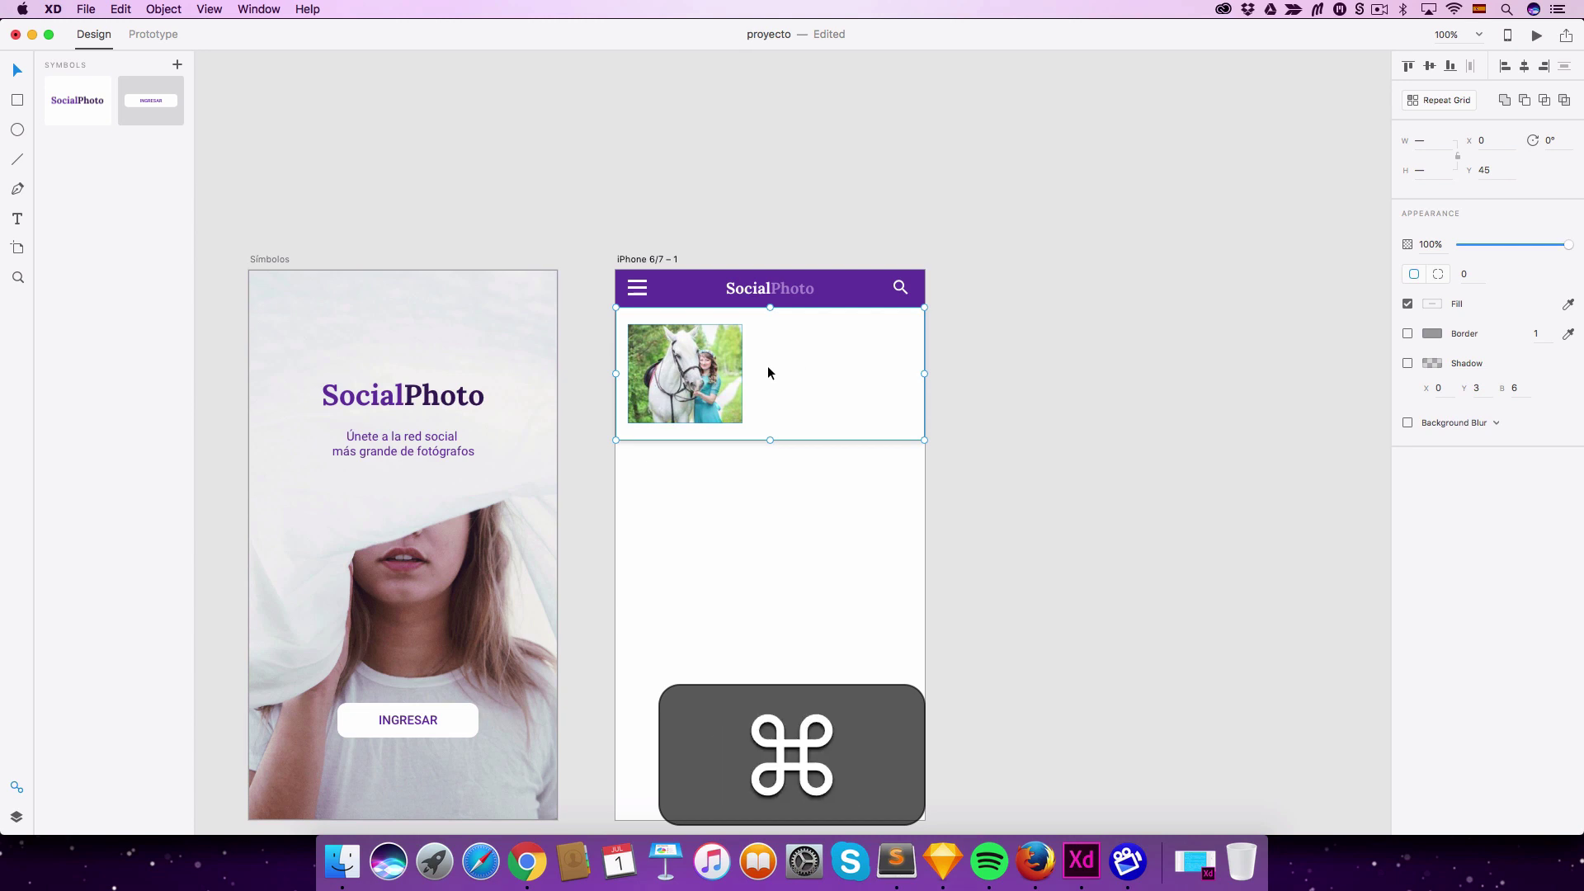
key(super+g)
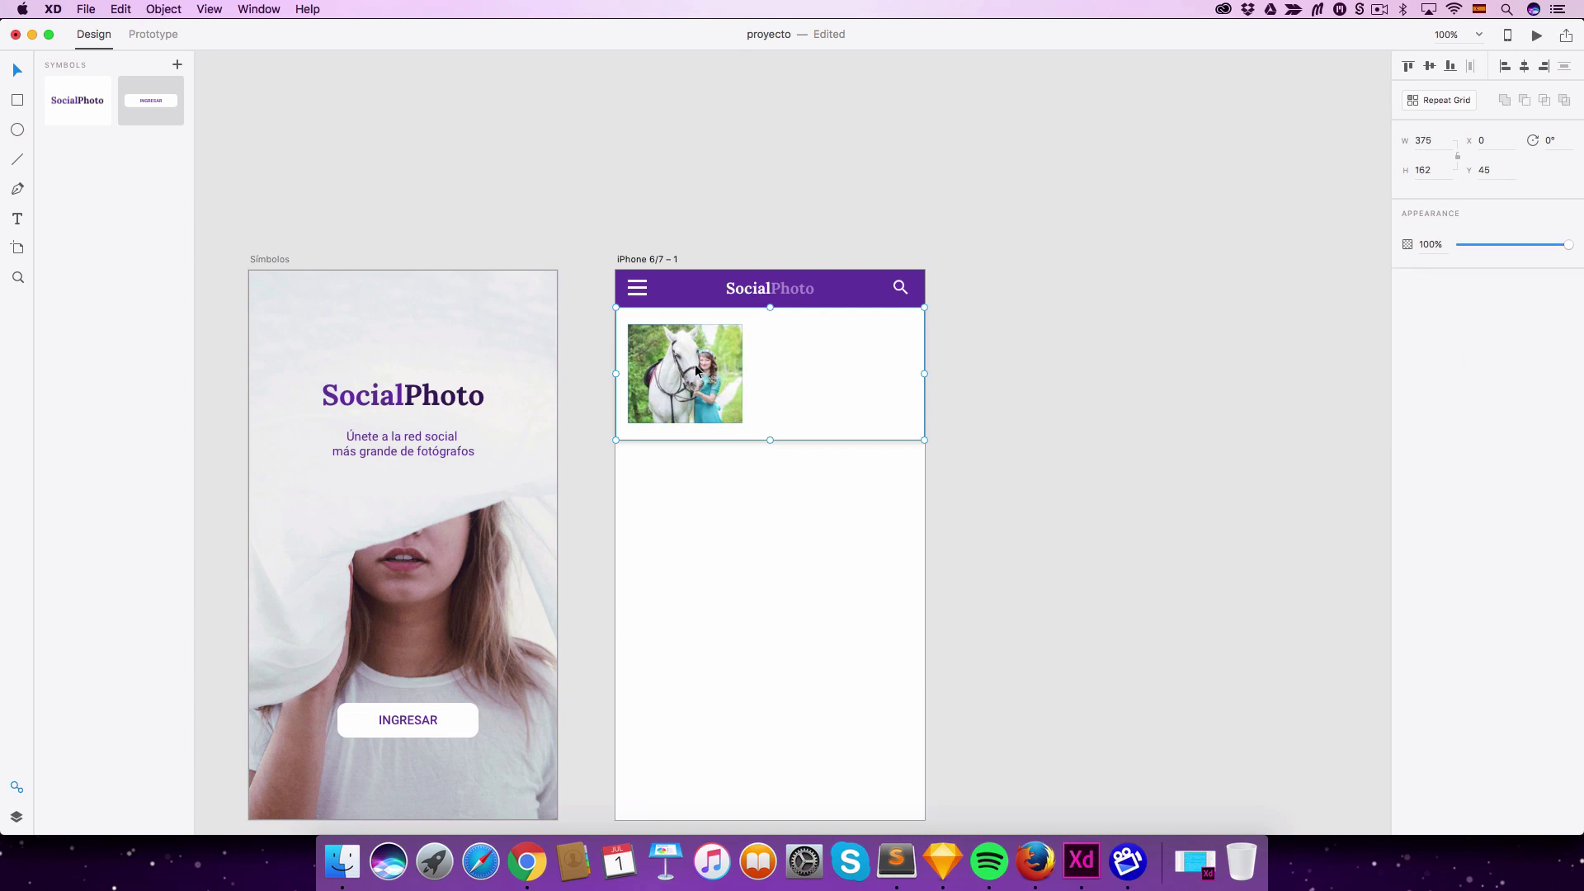
click(177, 65)
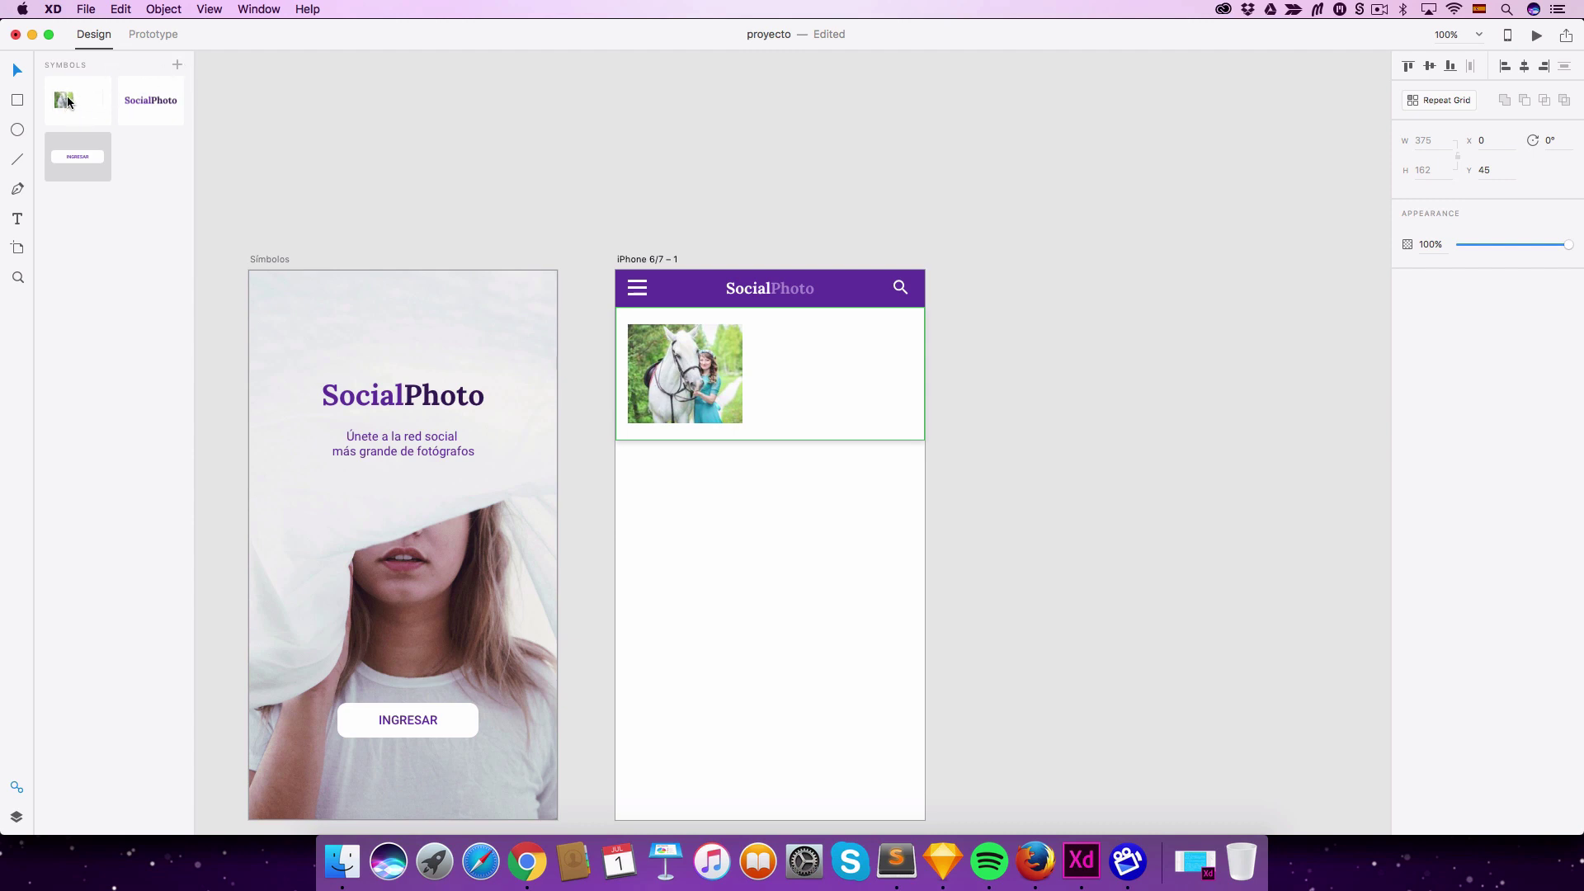
Step: Place two more card symbol instances below the first and replace their photos with 02.png and 01.png
drag(68, 101, 720, 498)
drag(73, 103, 747, 651)
key(super+Tab)
drag(1062, 413, 923, 436)
drag(695, 516, 695, 512)
click(341, 863)
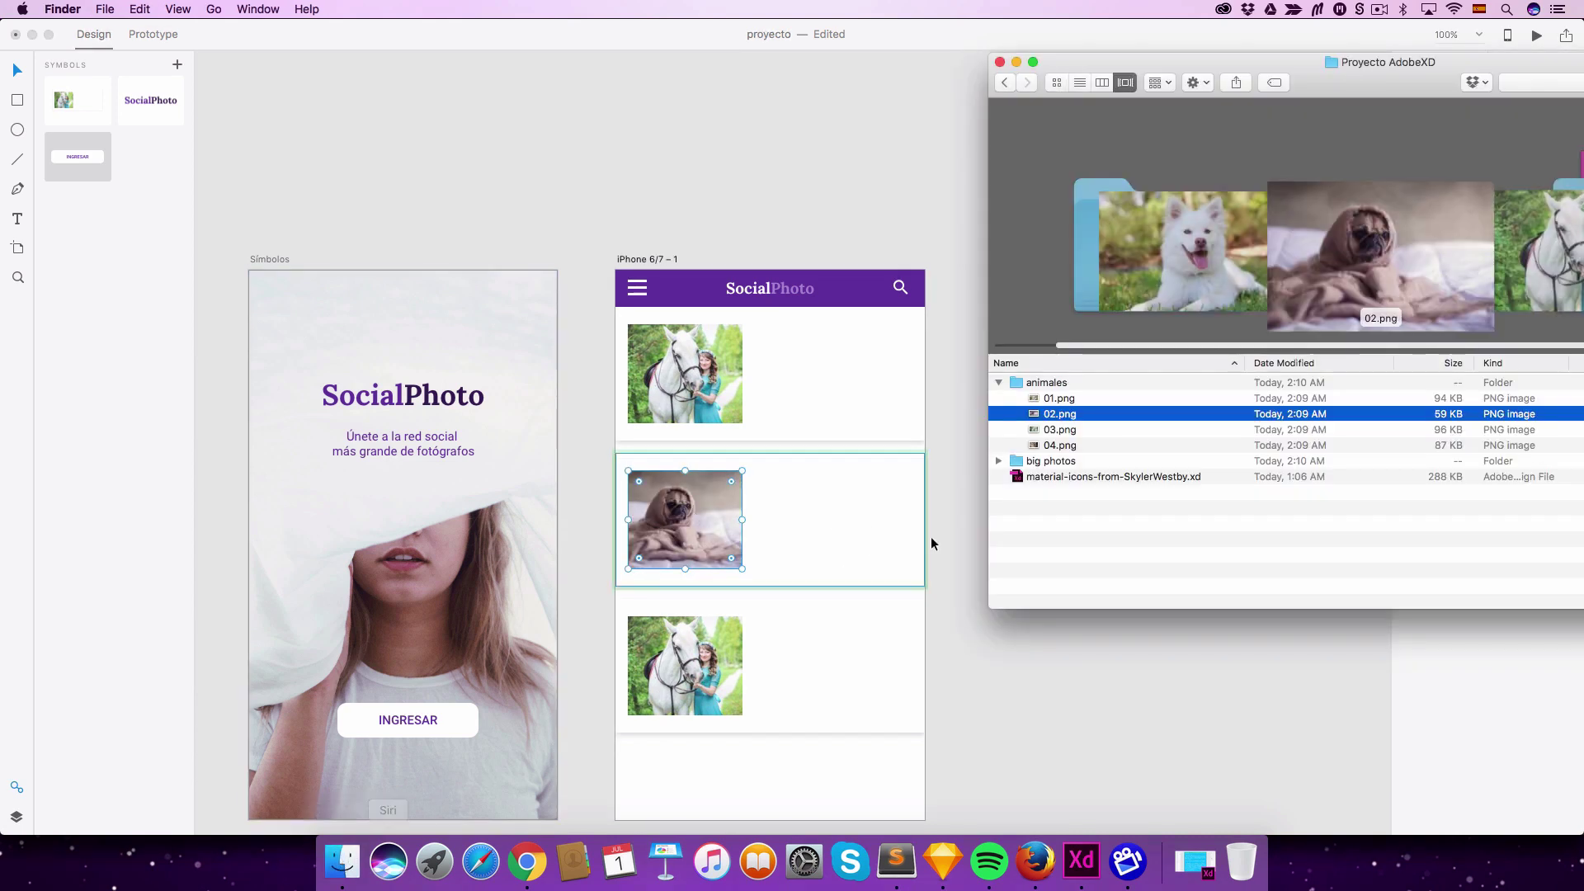
click(1053, 401)
drag(1053, 401, 716, 645)
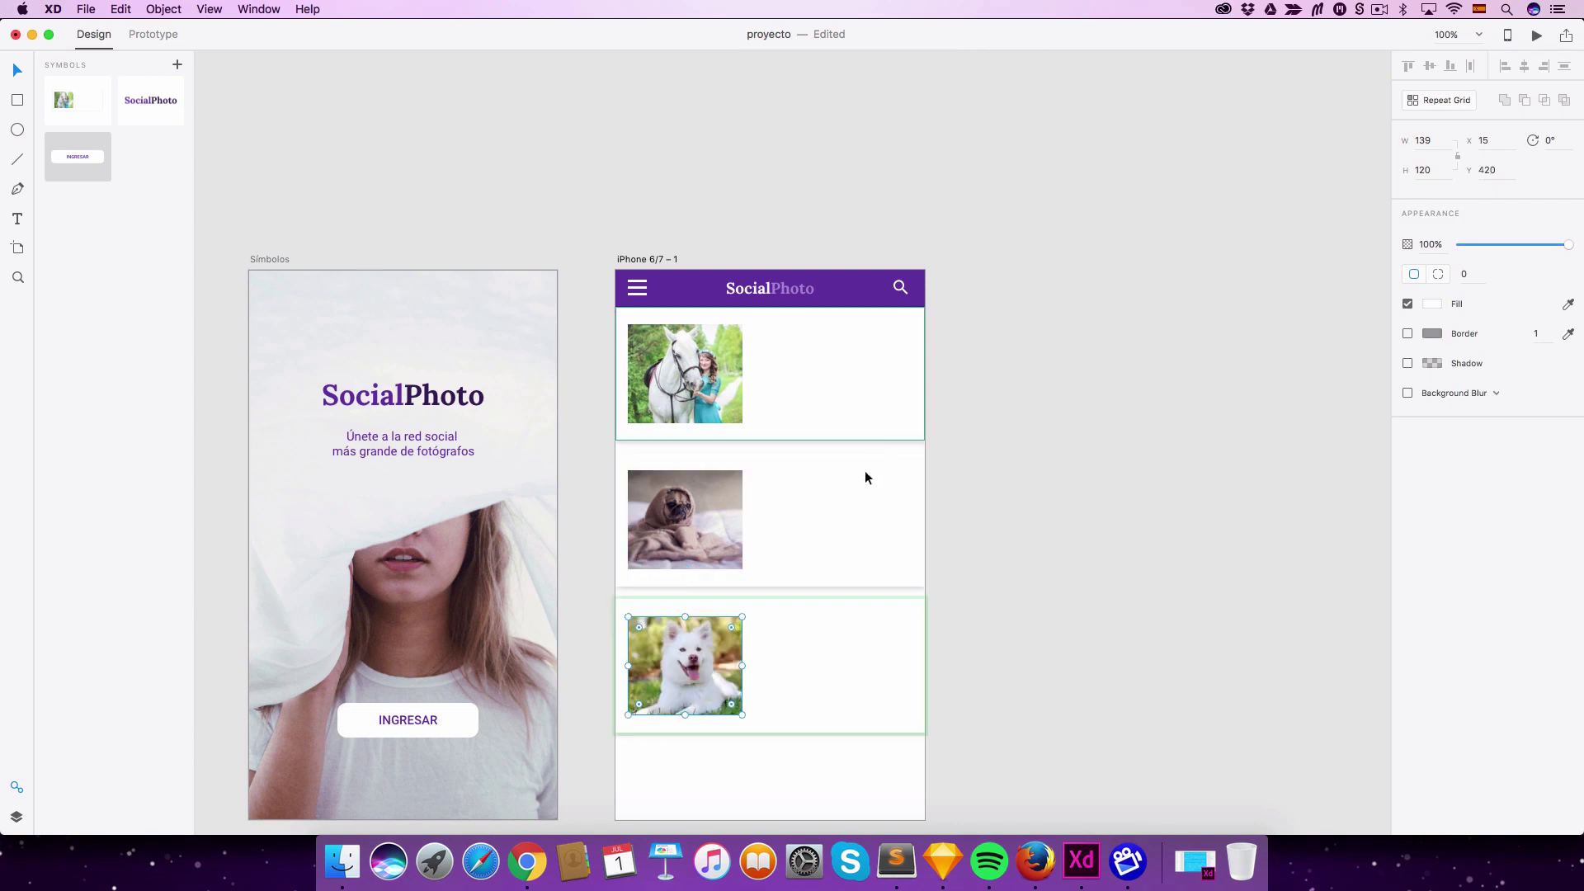
Step: Try 04.png as the background fill of the card symbol and undo it
click(343, 863)
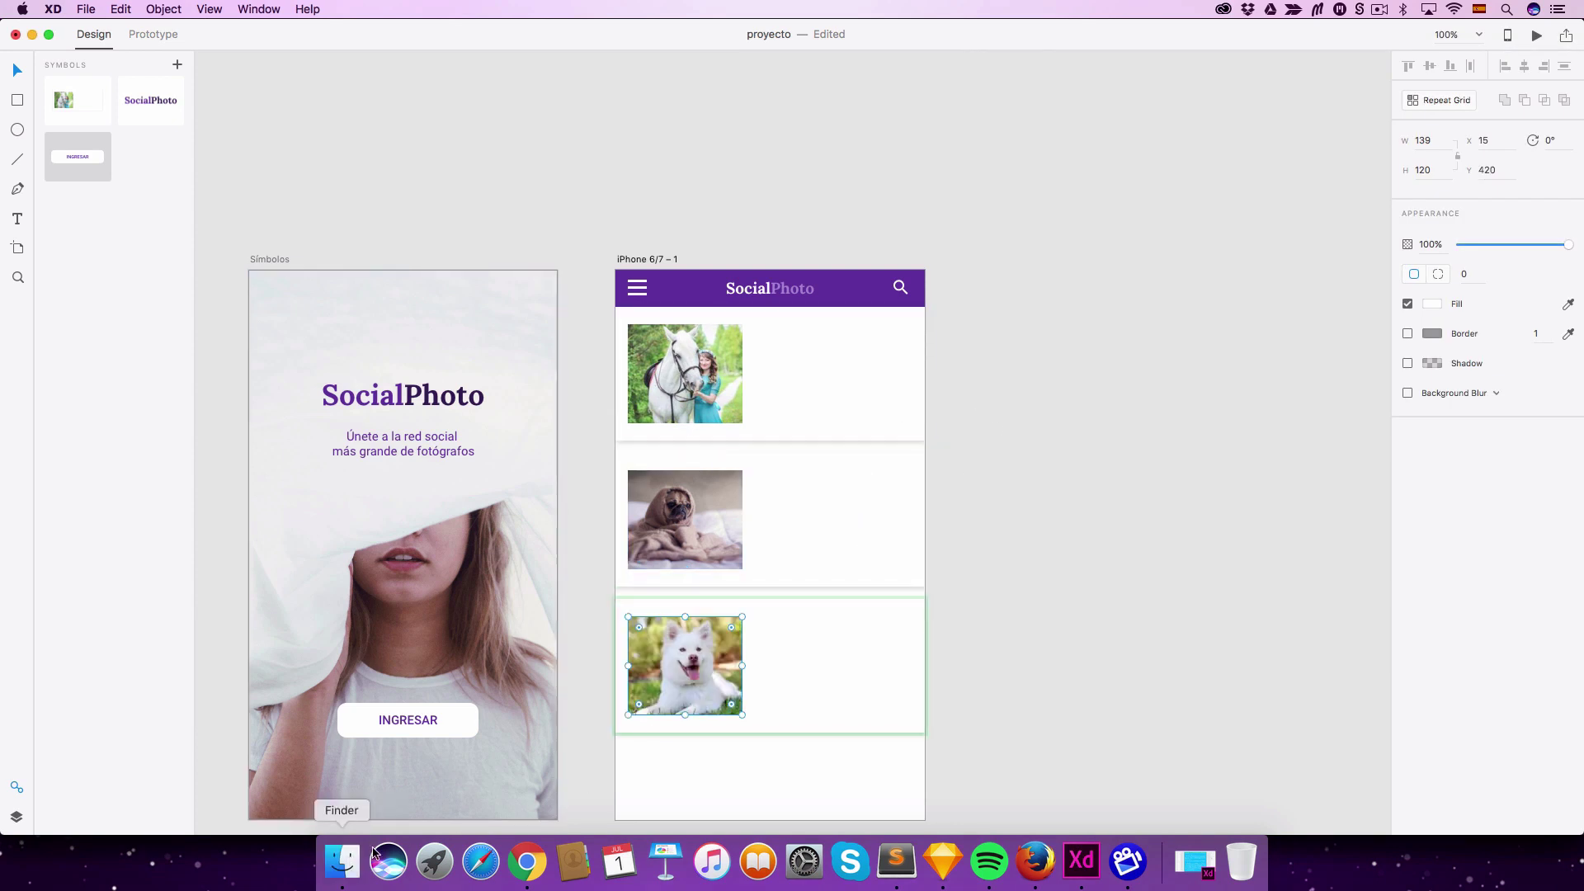
click(1081, 447)
drag(1081, 452, 864, 511)
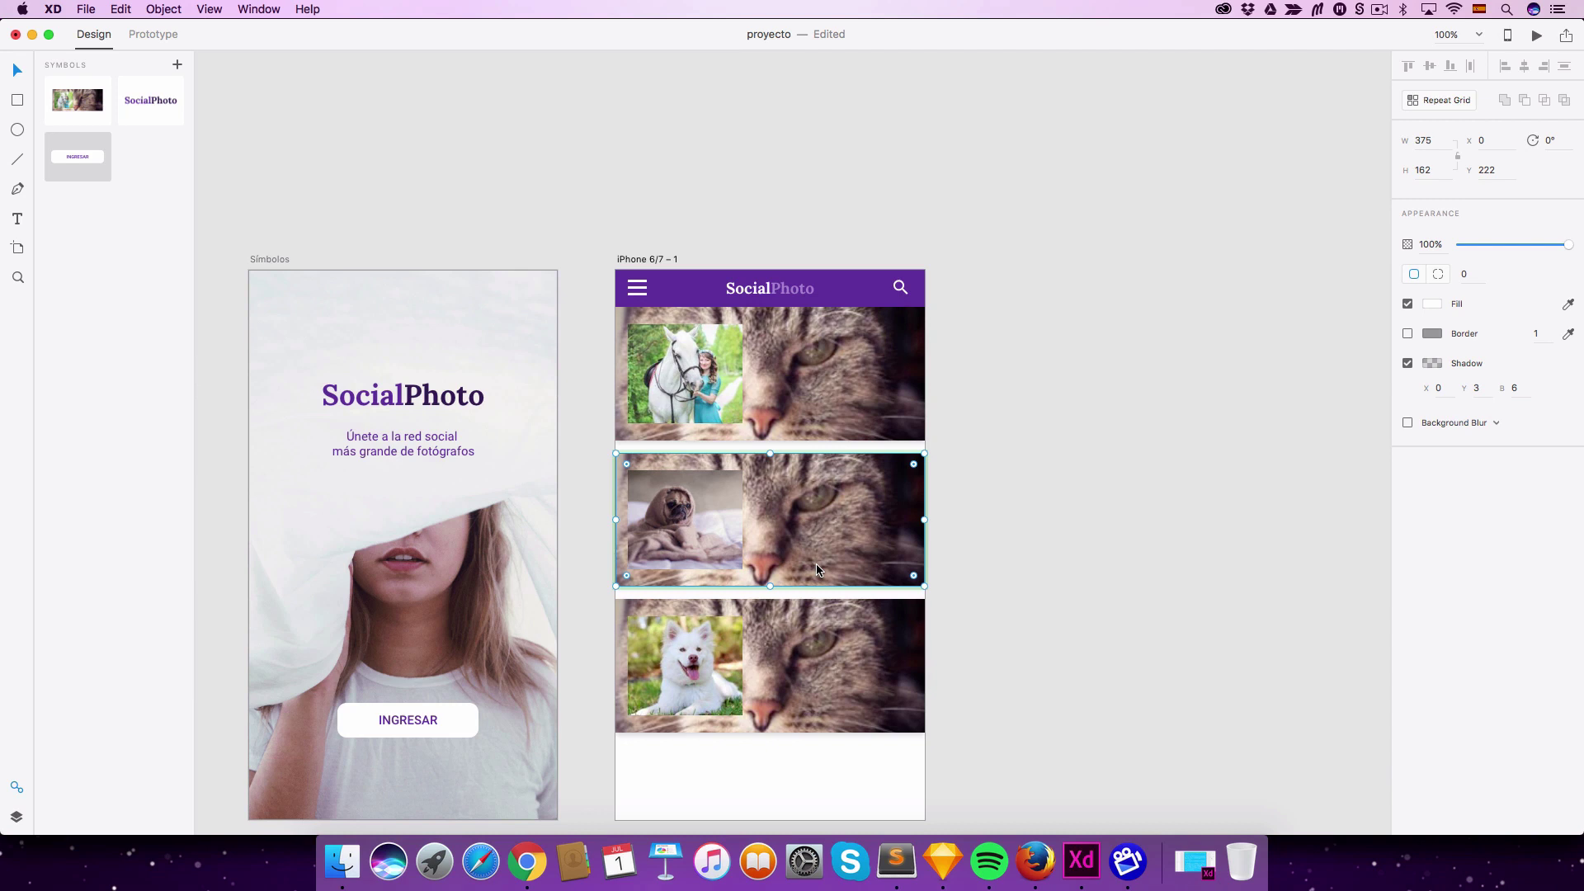
key(super+z)
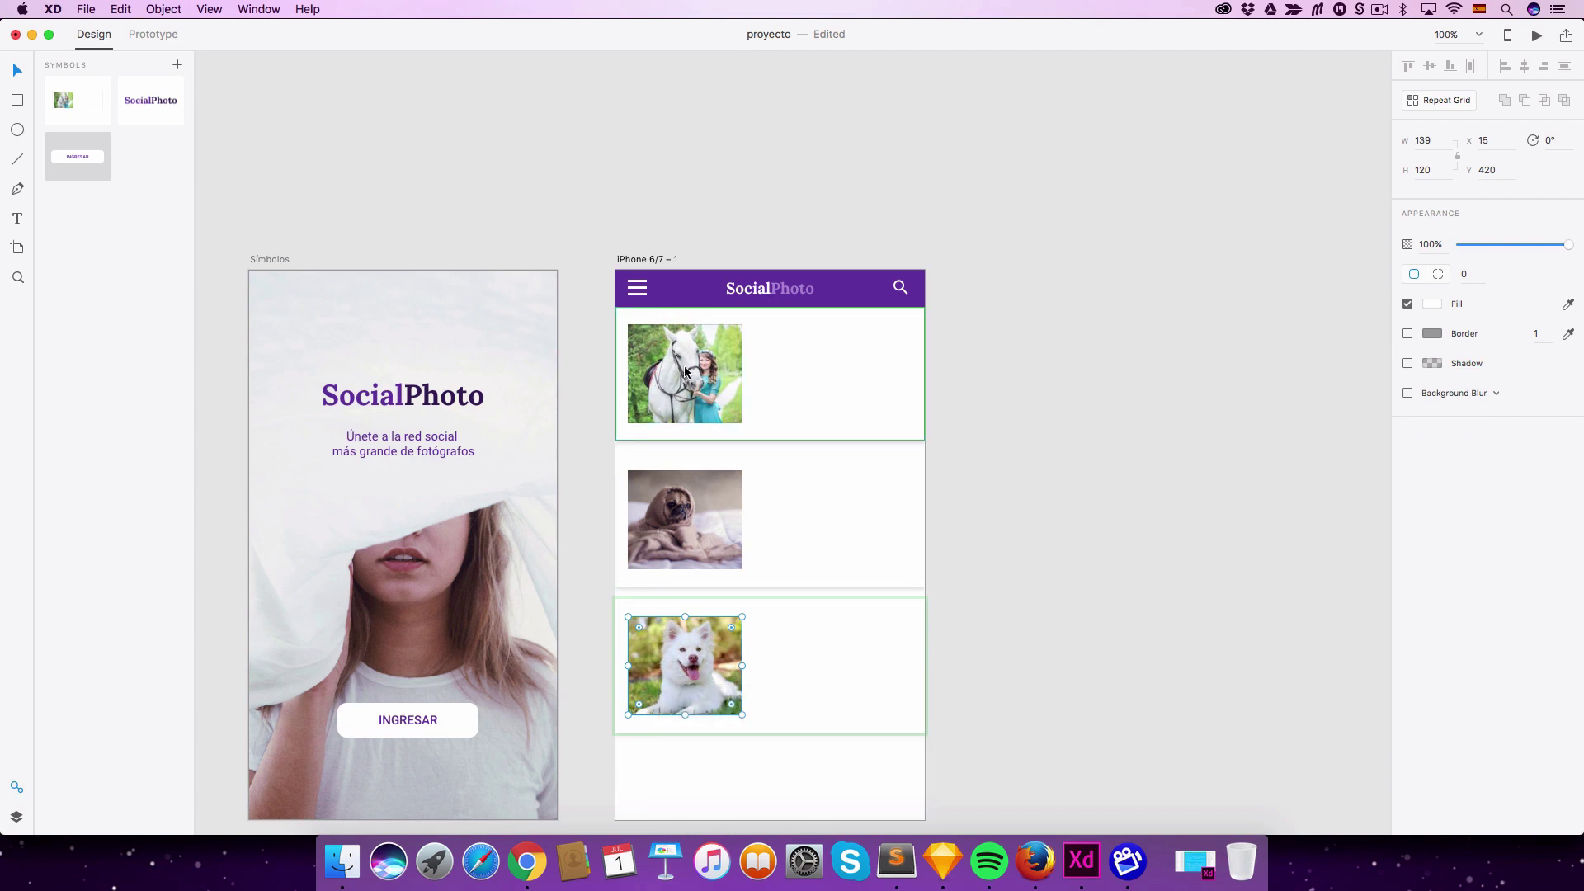
Step: Round the corners of the horse photo in the first card to a radius of 8
click(775, 414)
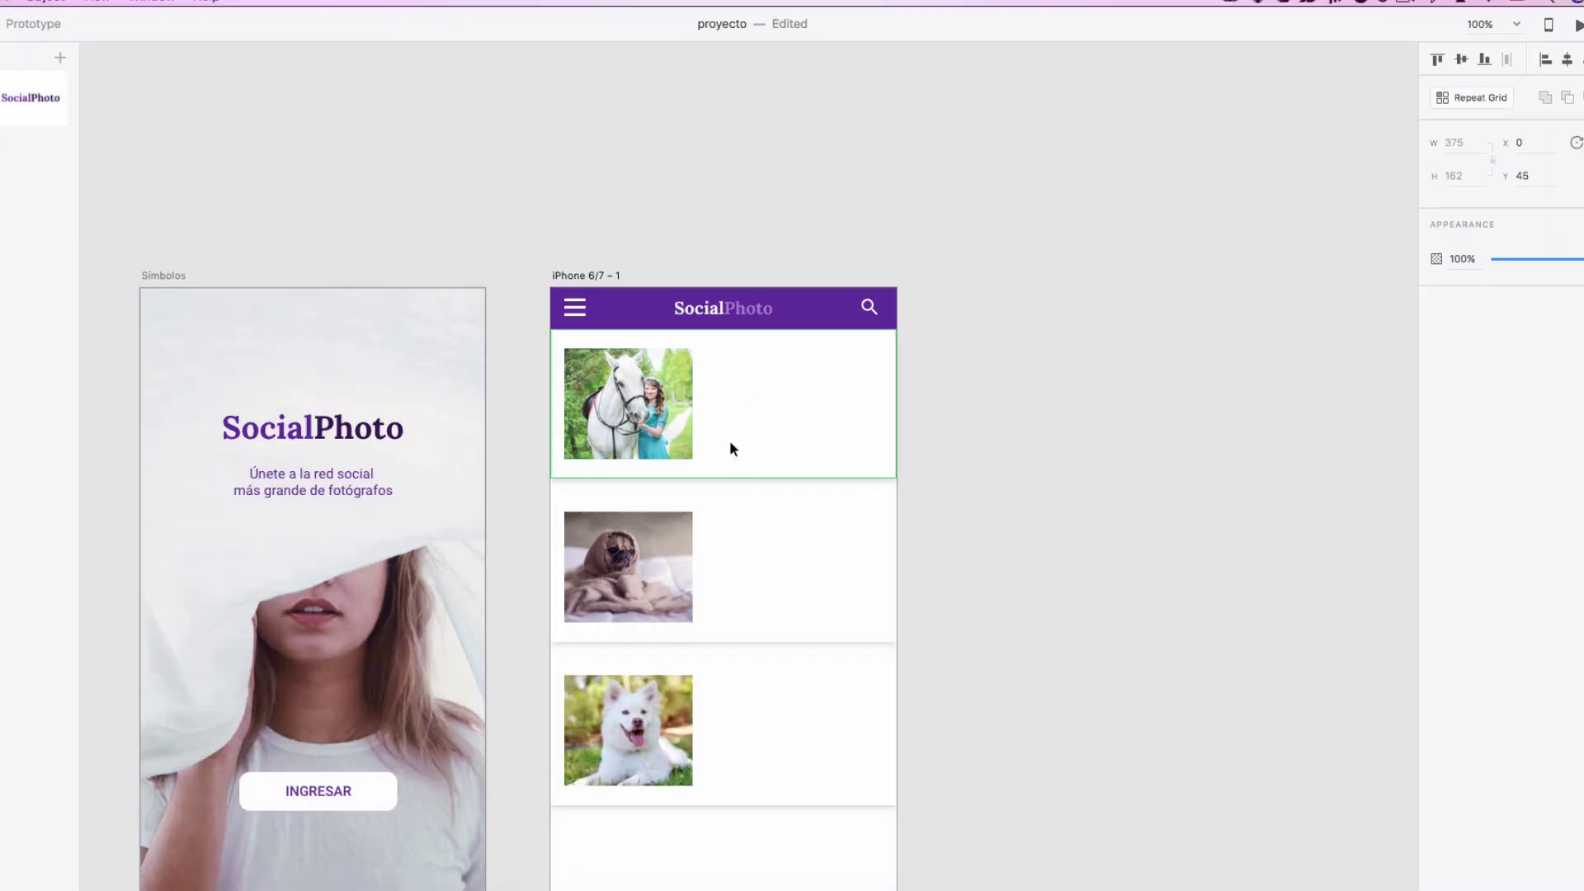
click(632, 396)
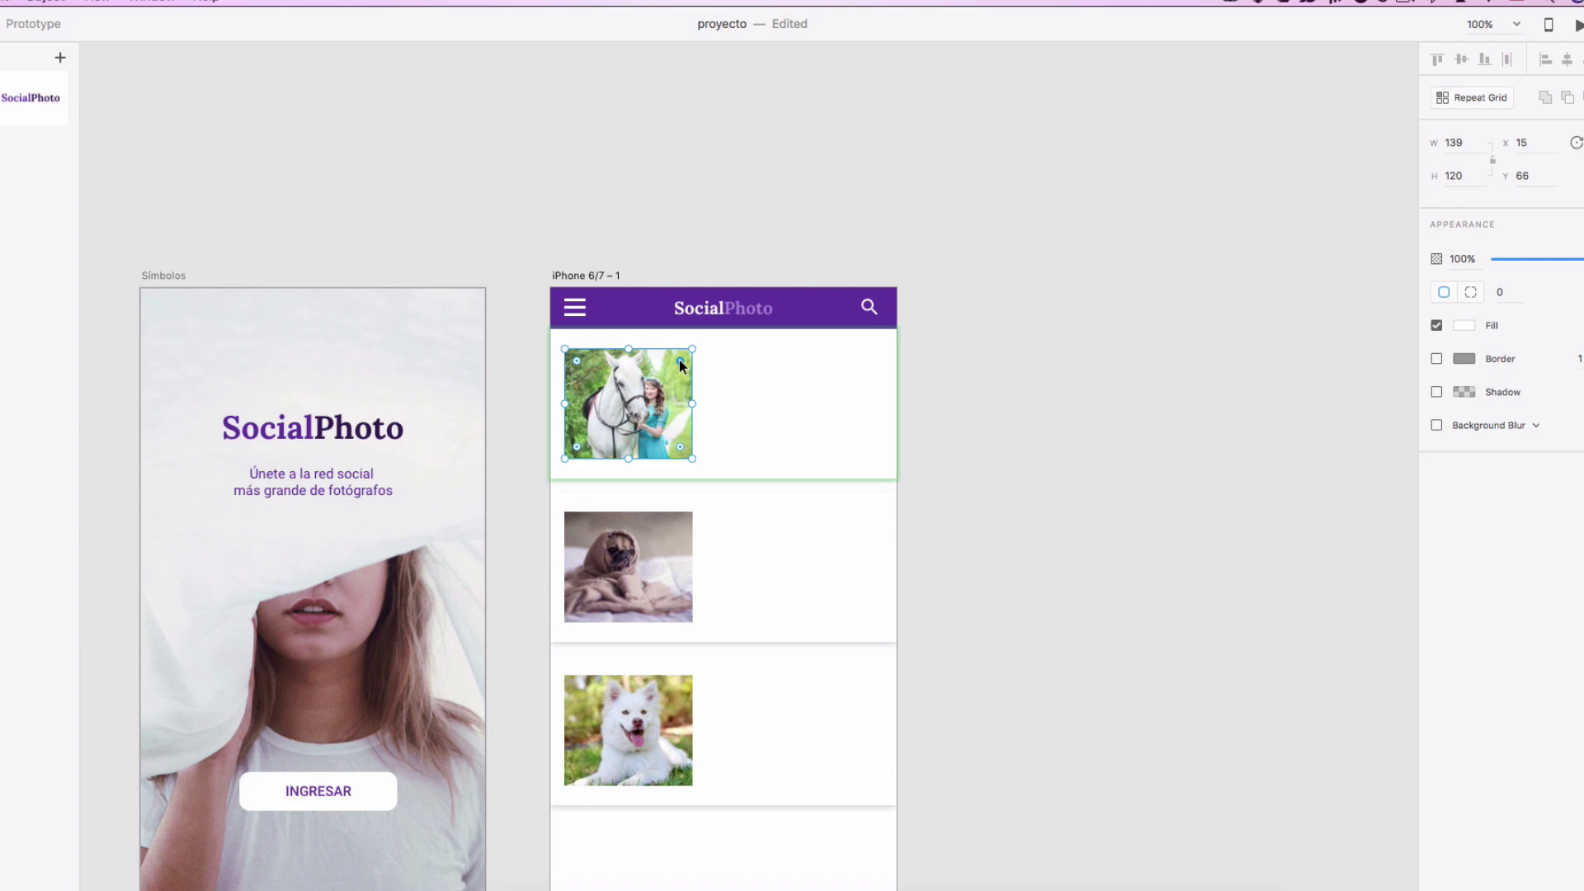
drag(676, 358, 675, 359)
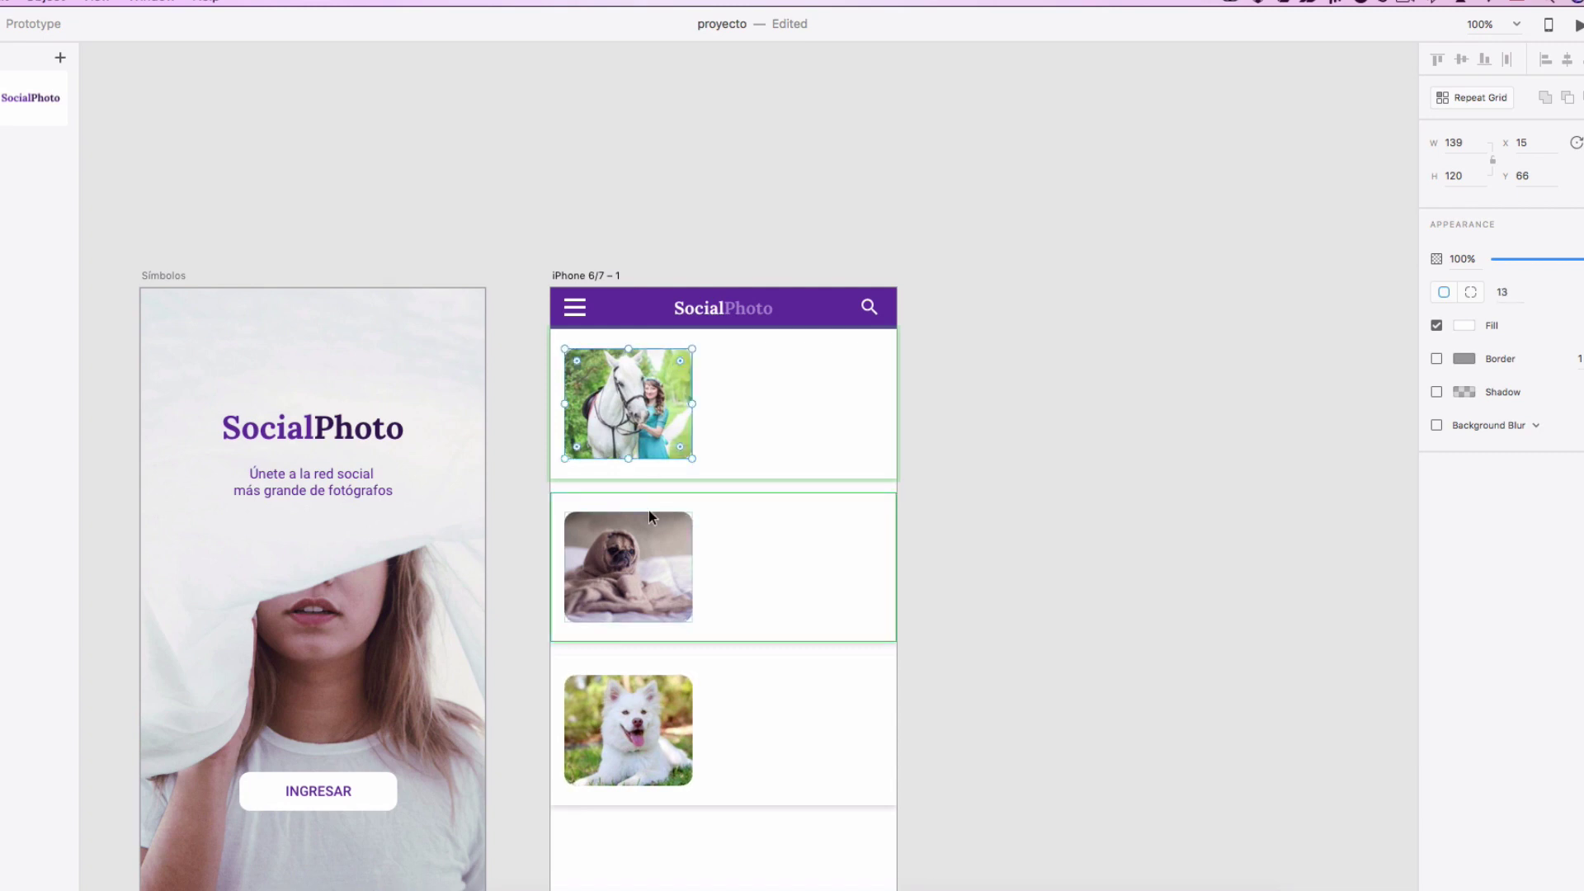
key(super+equal)
drag(648, 518, 647, 336)
key(super+minus)
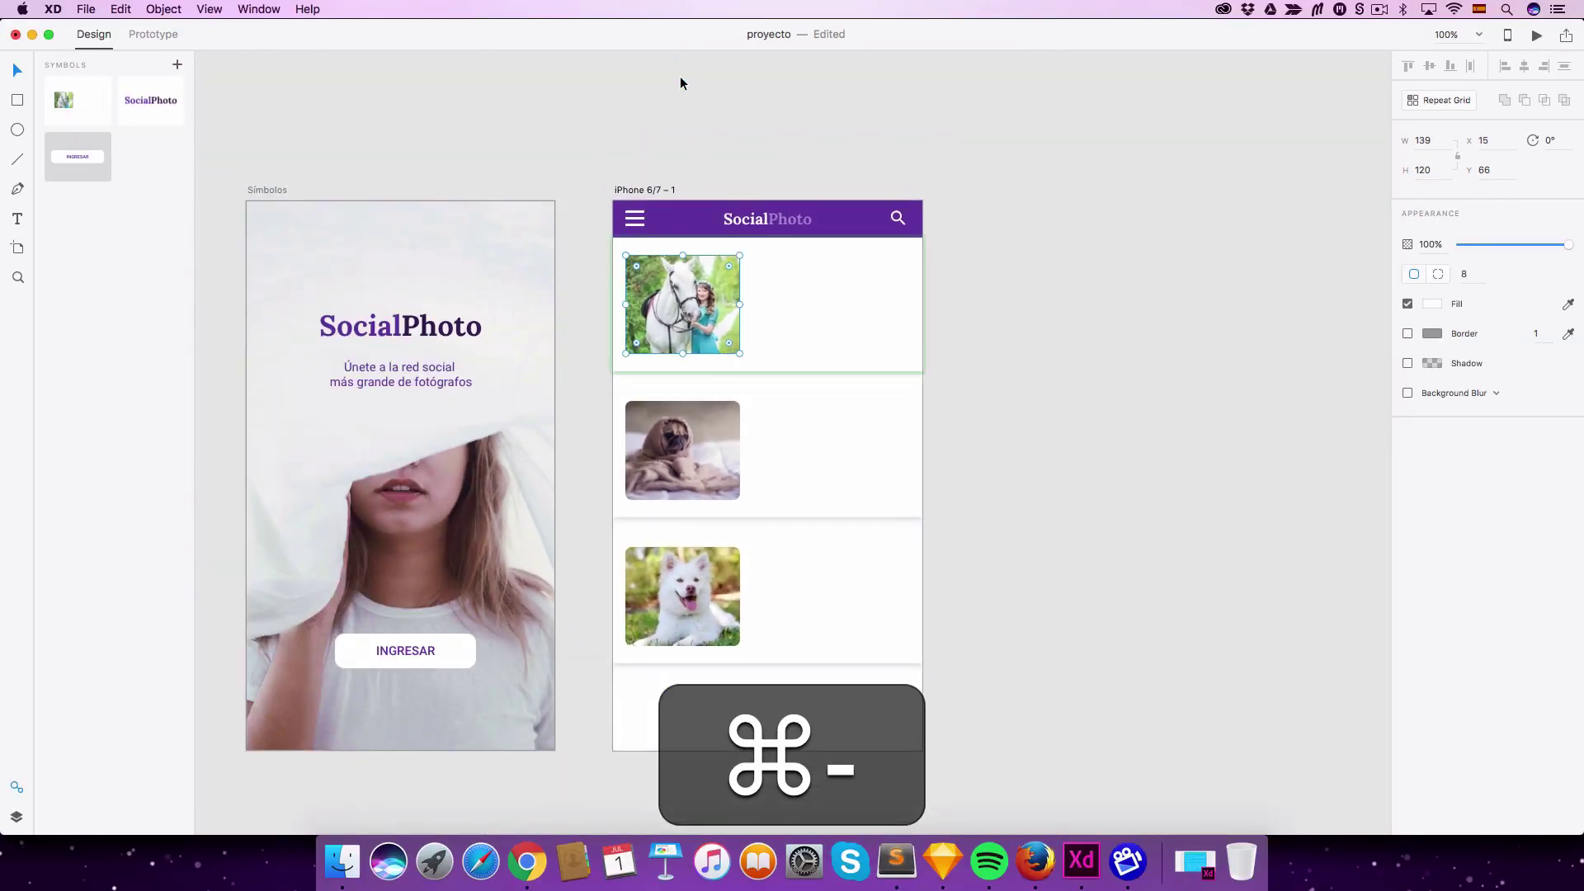
Step: Duplicate the artboard with the three animal cards beside the original
drag(808, 285, 714, 258)
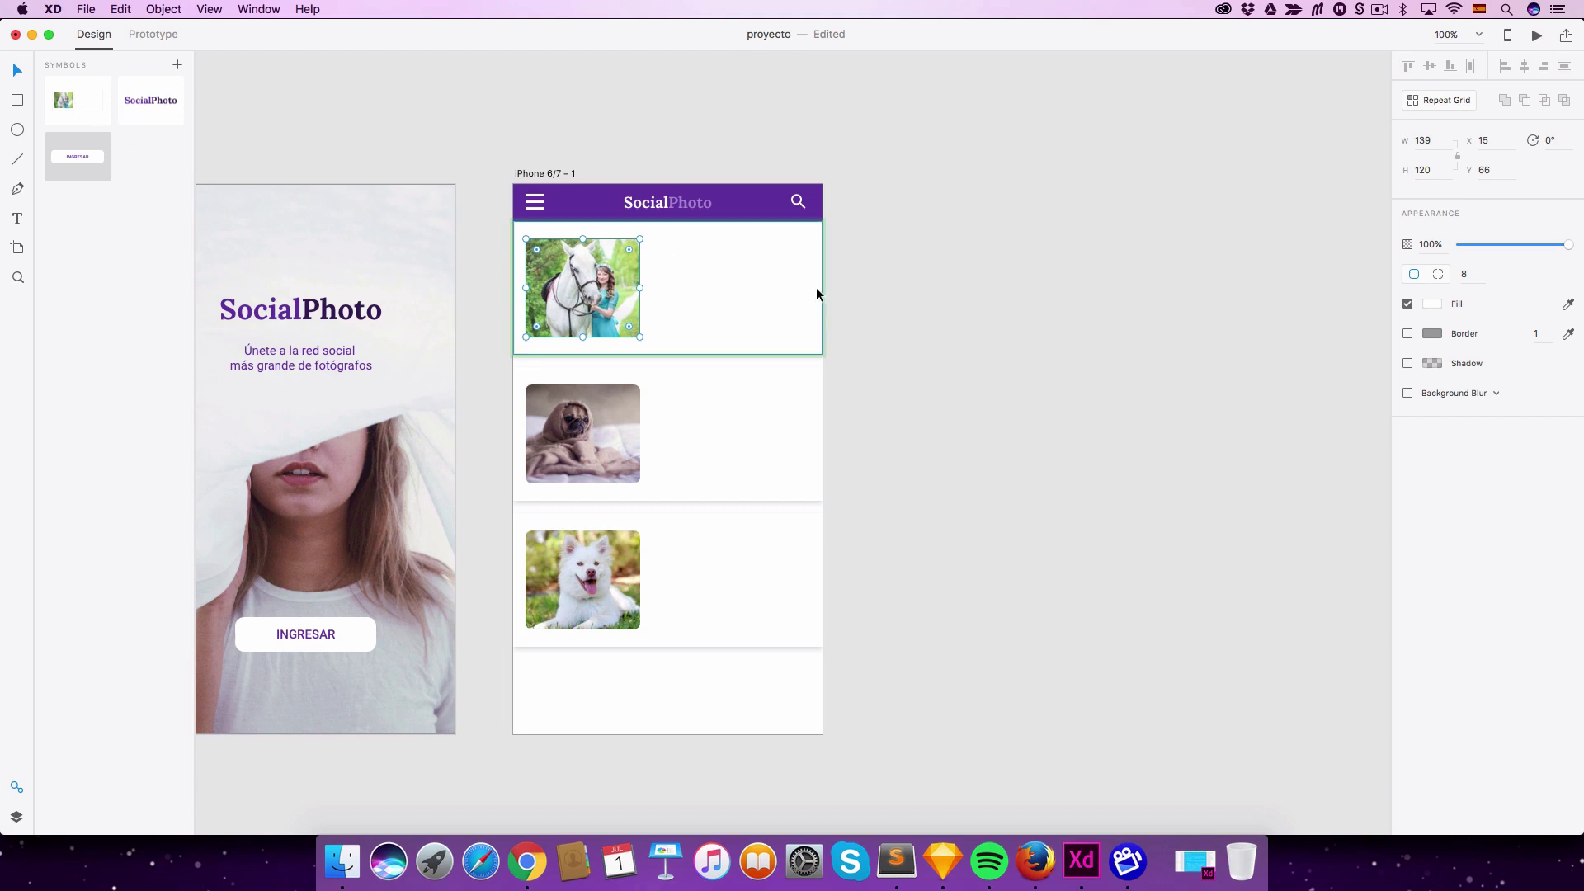
click(547, 172)
key(super+c)
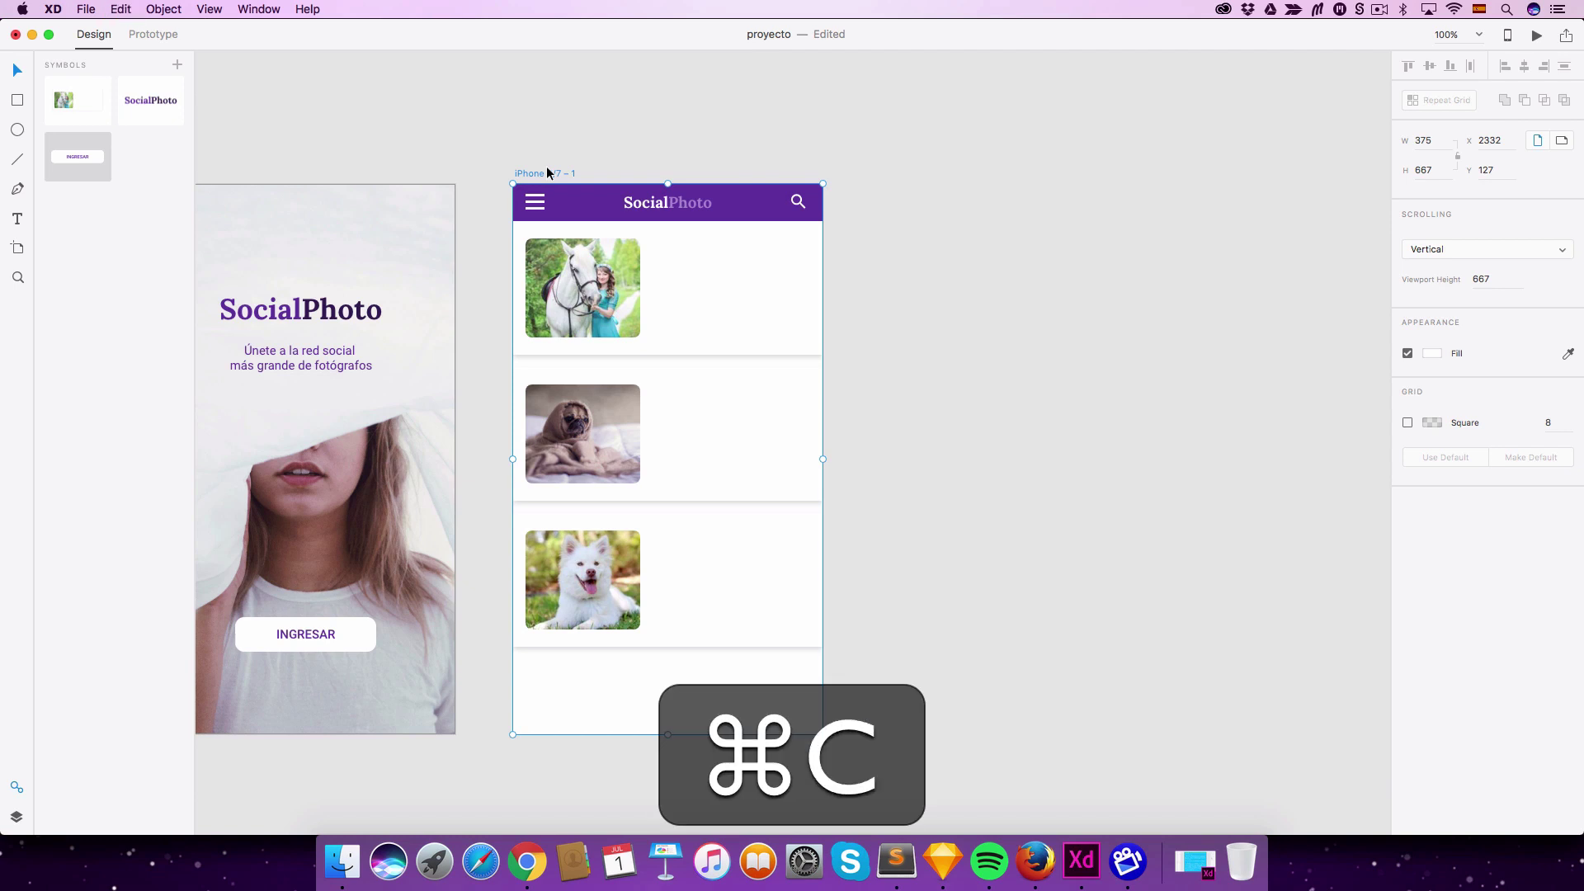
key(super+v)
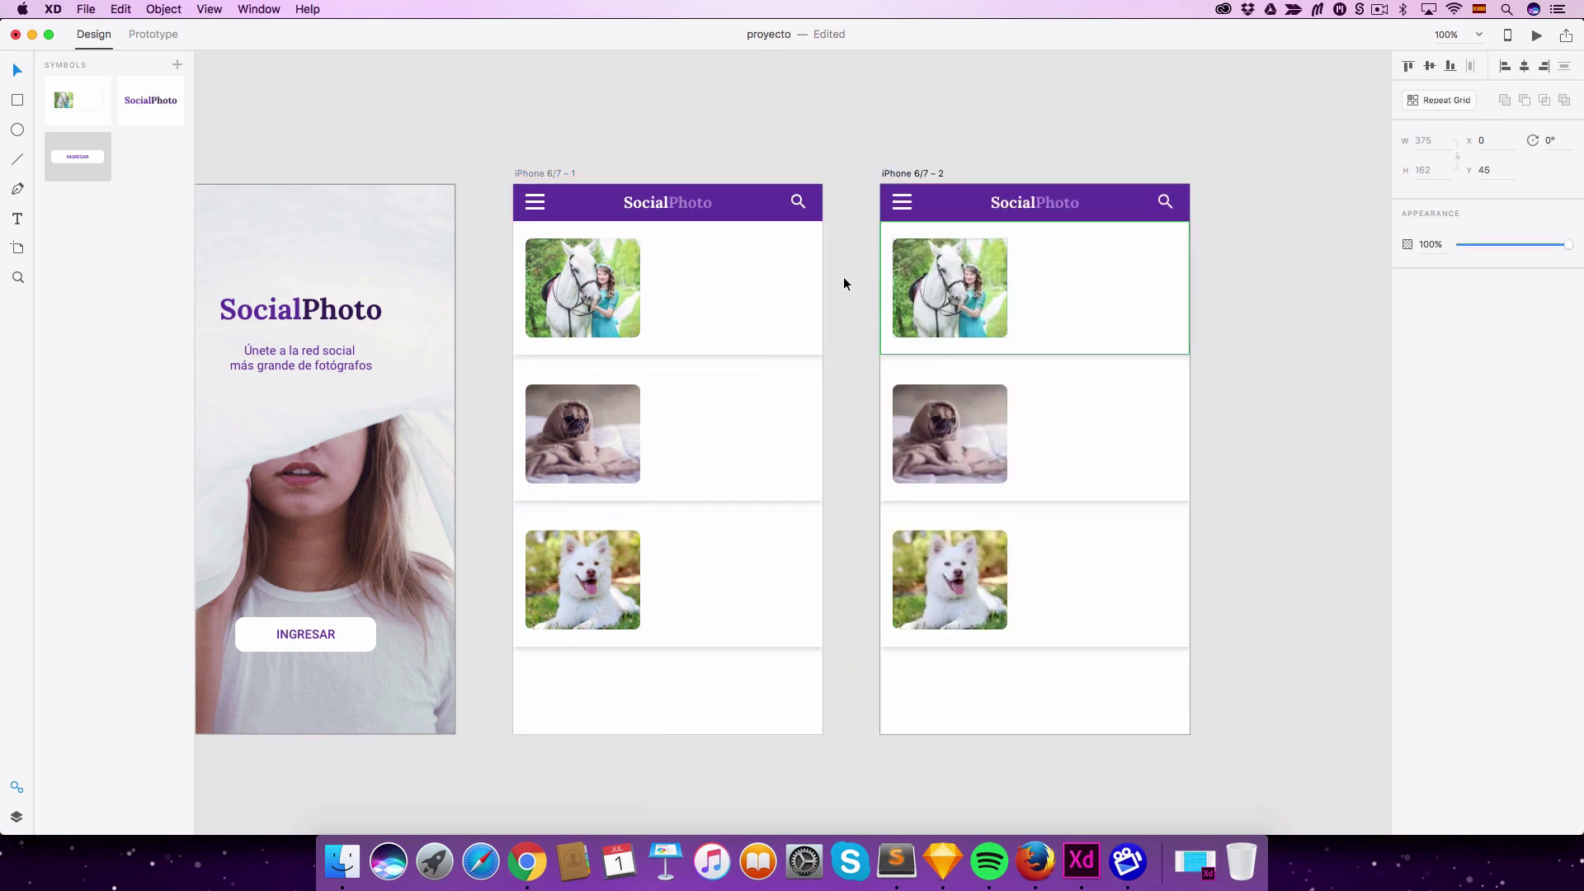
Step: Delete the three cards from the duplicated artboard and place one card symbol instance below its header
key(Delete)
click(989, 412)
key(Delete)
click(983, 564)
key(Delete)
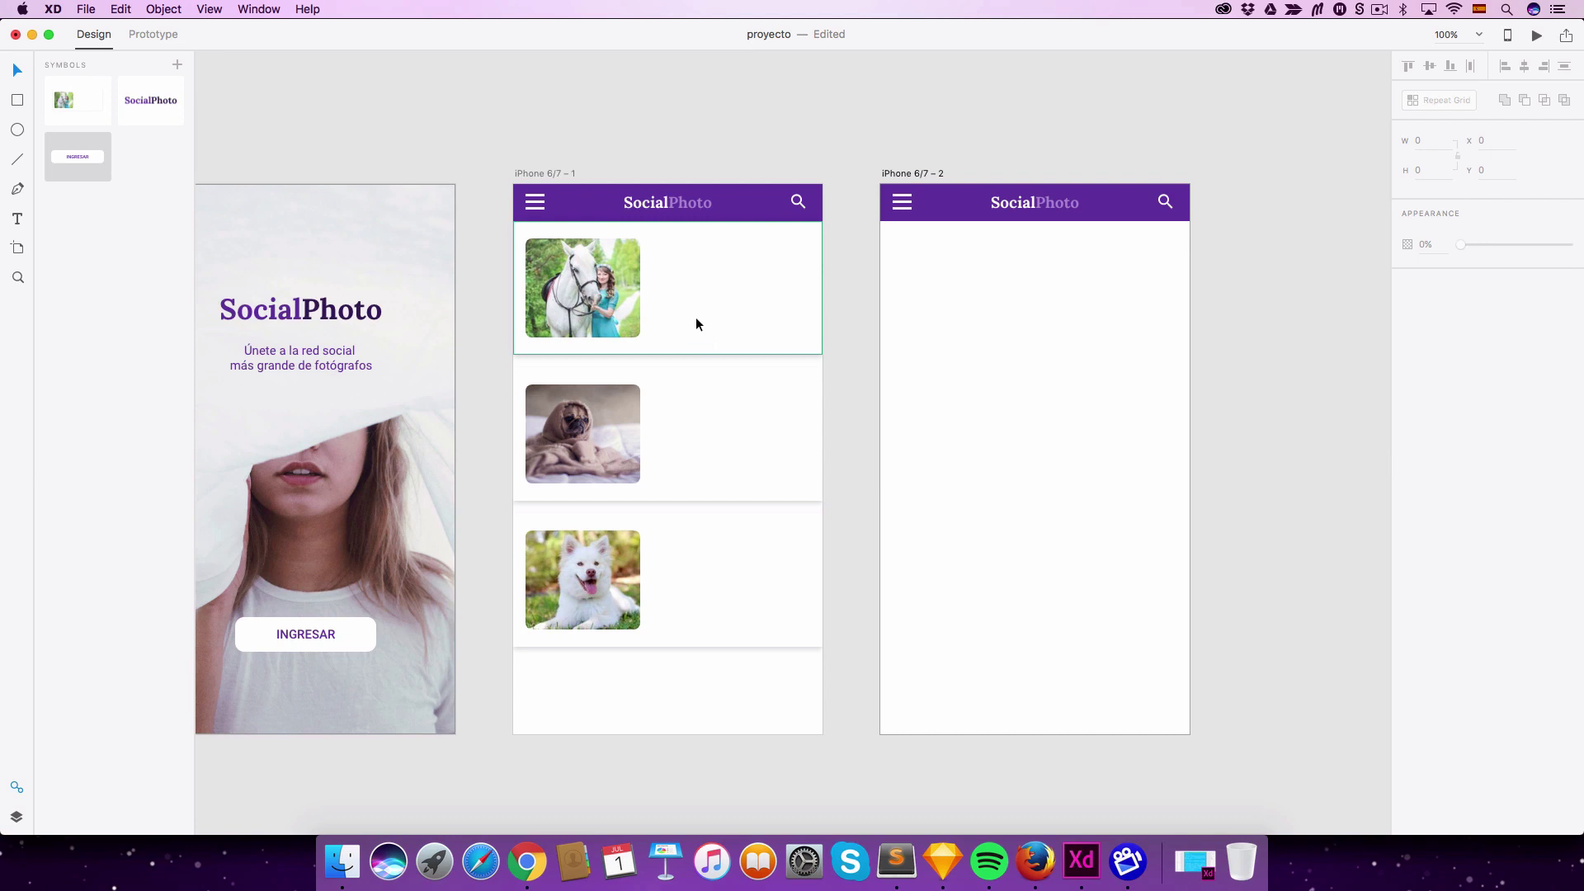
drag(63, 100, 967, 271)
click(993, 110)
Step: Try a different fill colour on the first card's background in the original artboard
click(761, 283)
click(701, 294)
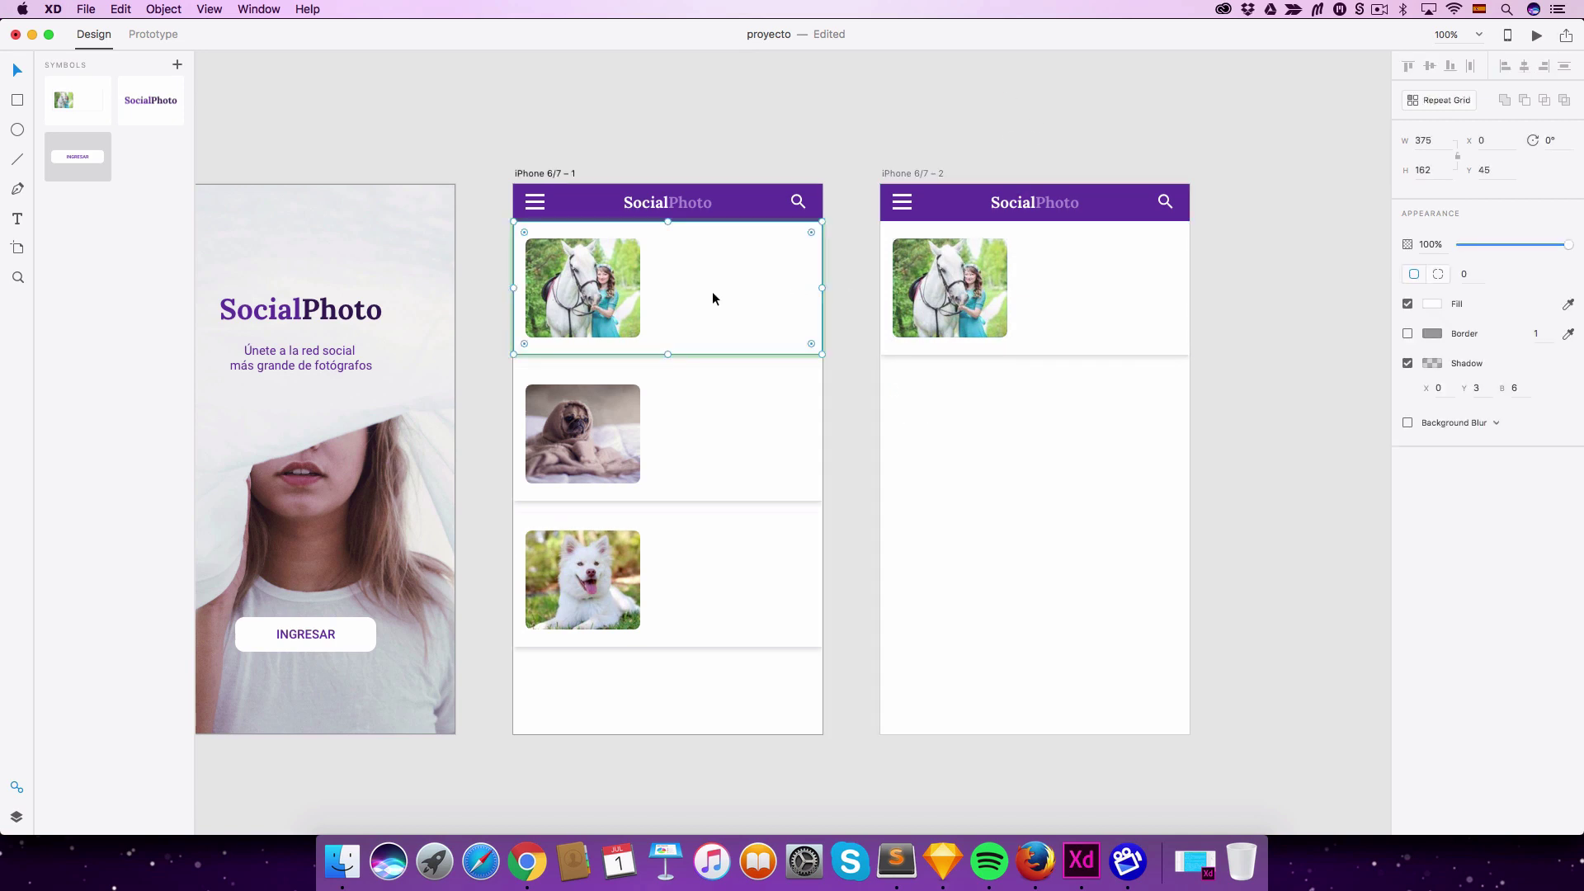
click(1433, 304)
click(1344, 272)
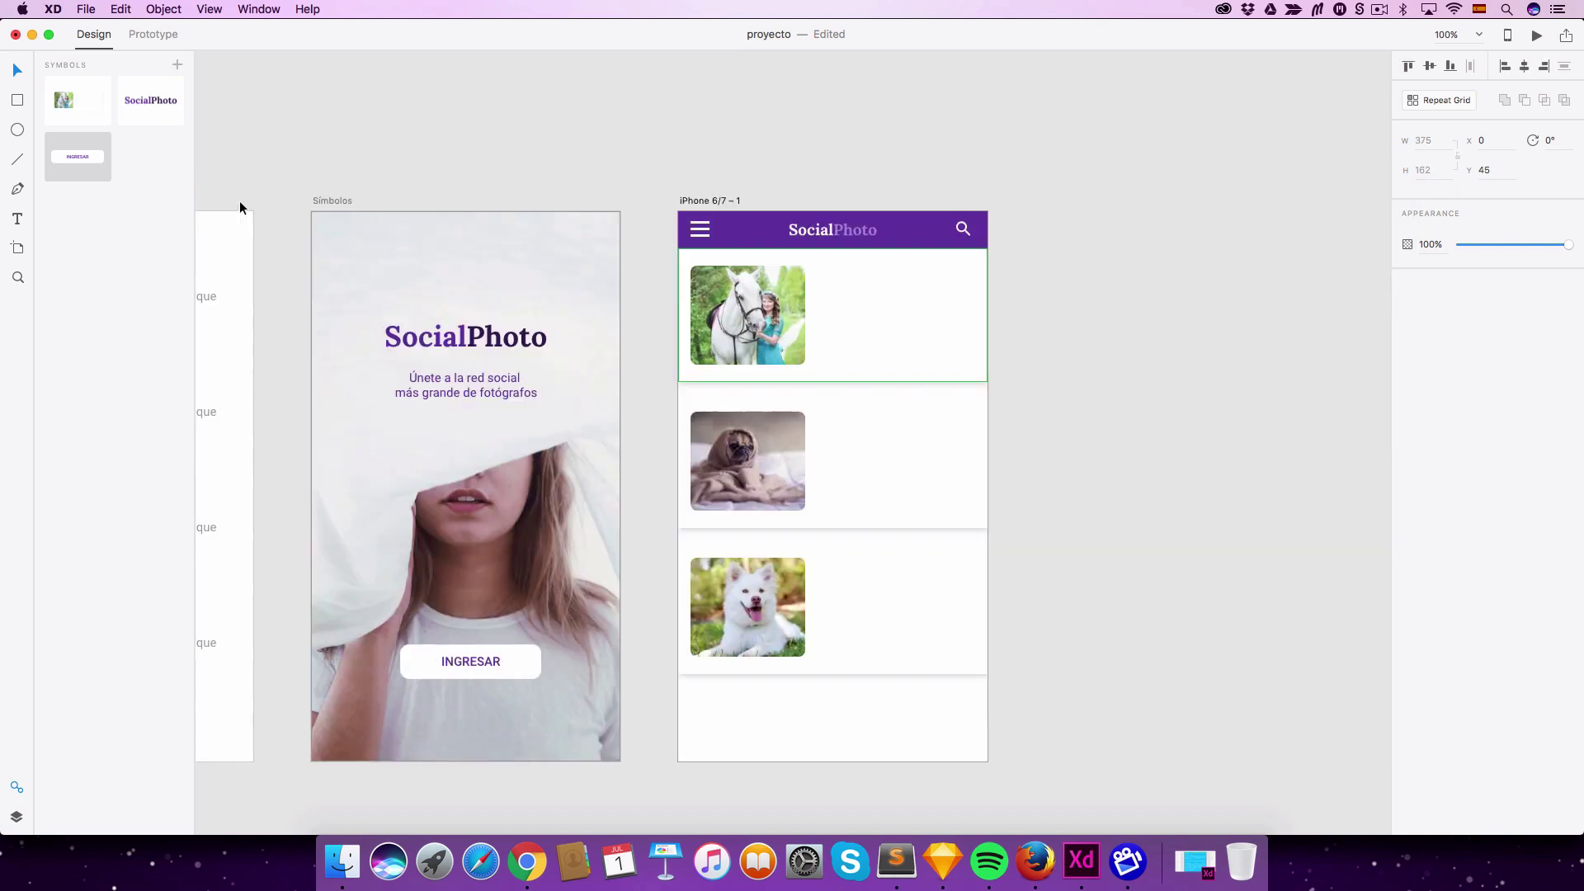
Step: Add the text "Caballo" beside the horse photo in the first card
key(t)
click(829, 278)
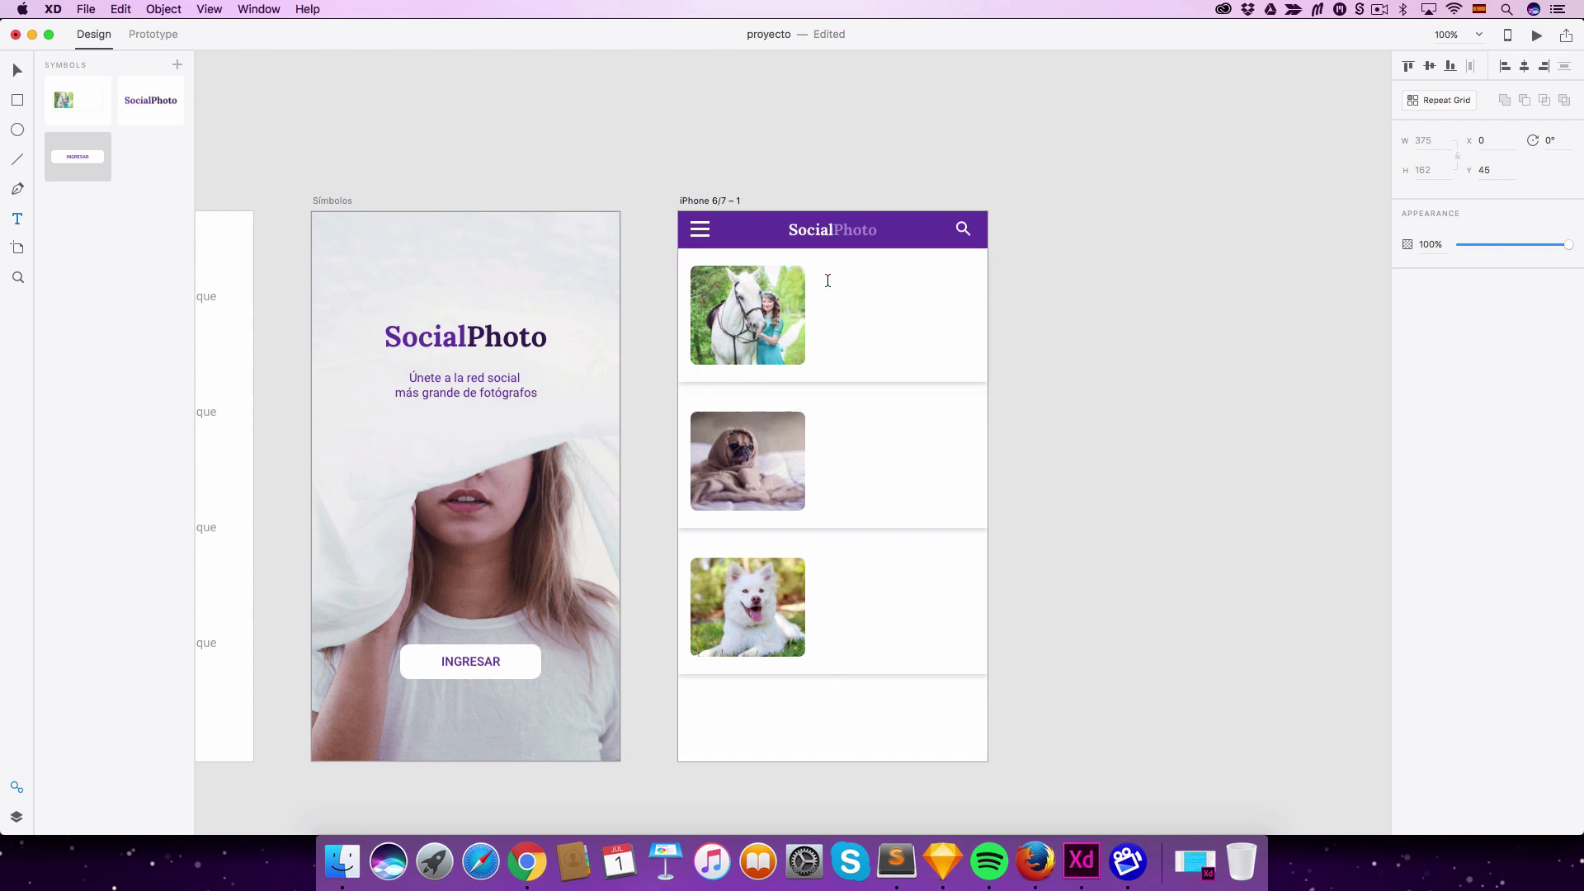
text(Caballo)
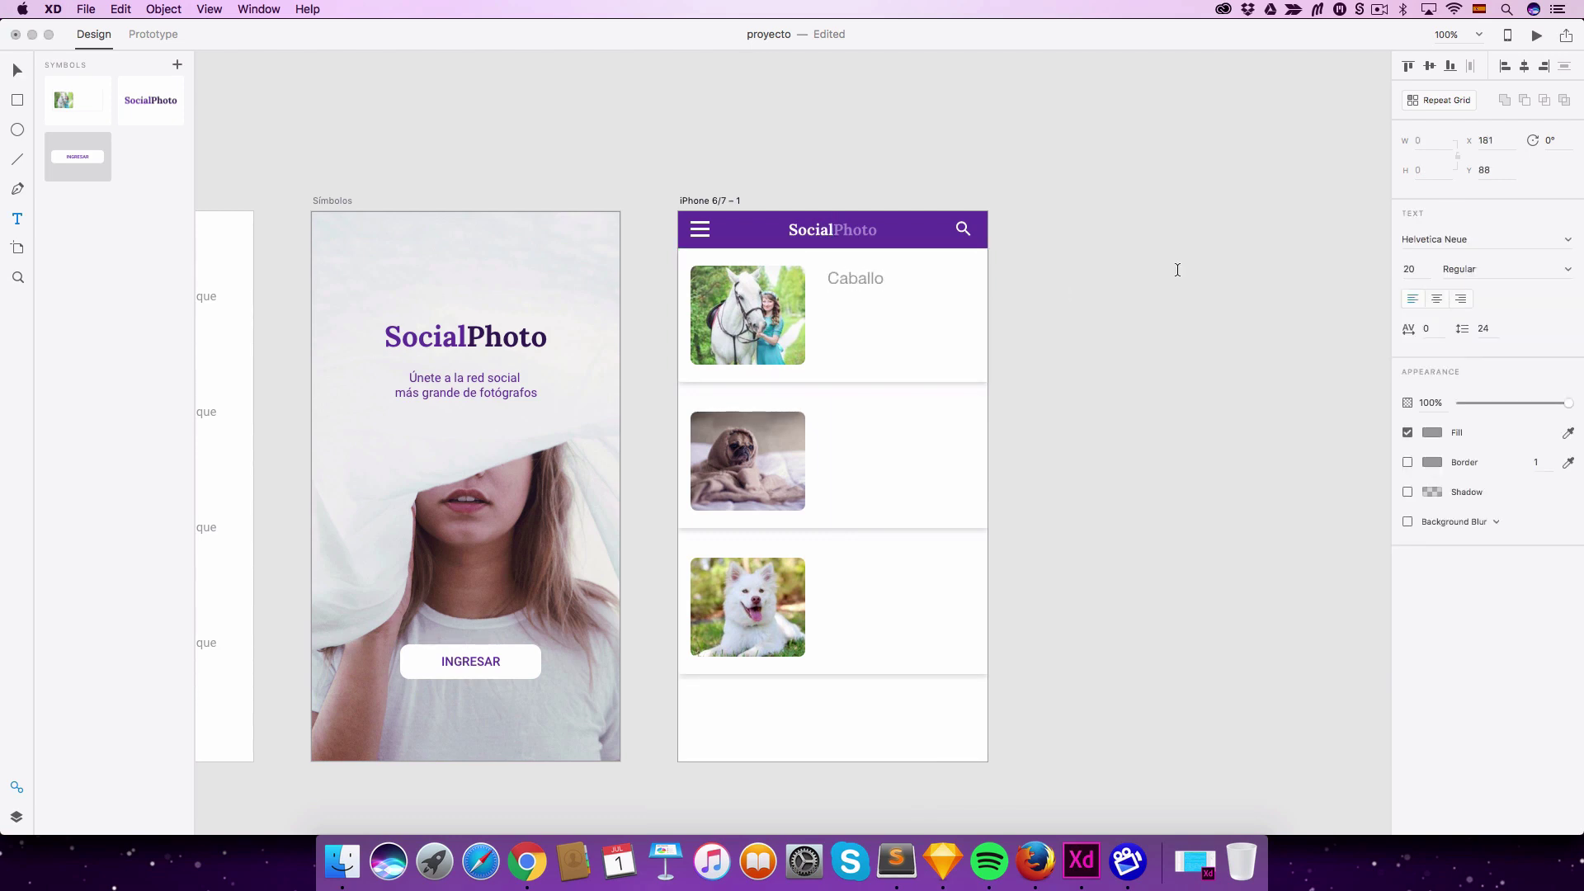
key(Escape)
Step: Set the "Caballo" title to Roboto Medium, size 15, and move it to X 174, Y 71
click(1434, 240)
text(Roboto)
key(Tab)
text(15)
key(Tab)
text(v)
key(Return)
key(v)
drag(853, 281, 843, 274)
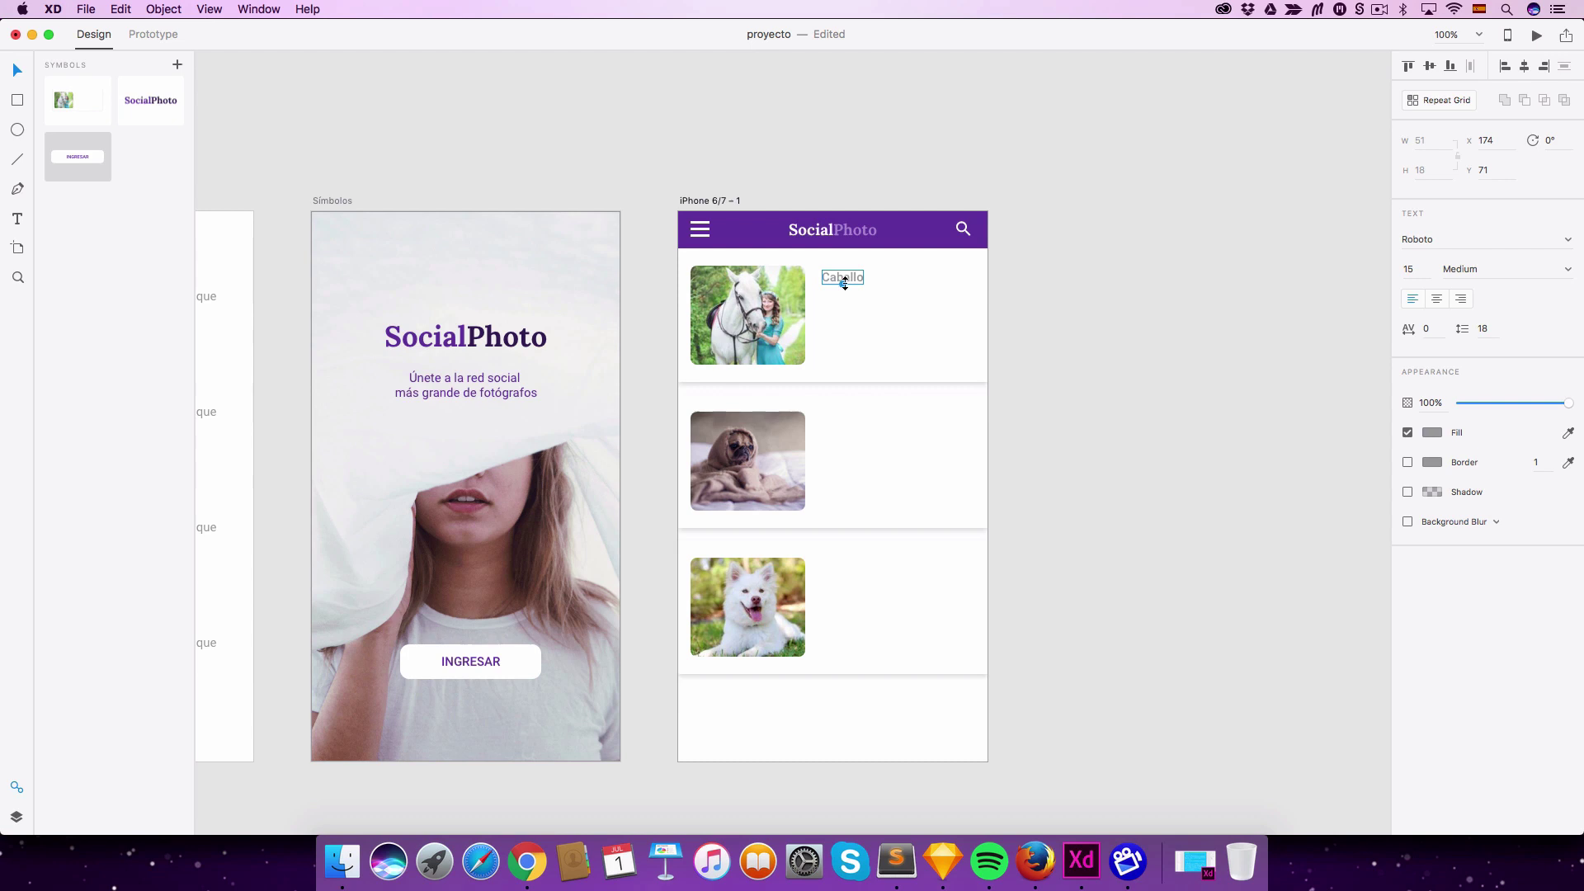
Step: Make the "Caballo" title bold and purple, and reduce its opacity
key(Escape)
click(843, 284)
click(1432, 432)
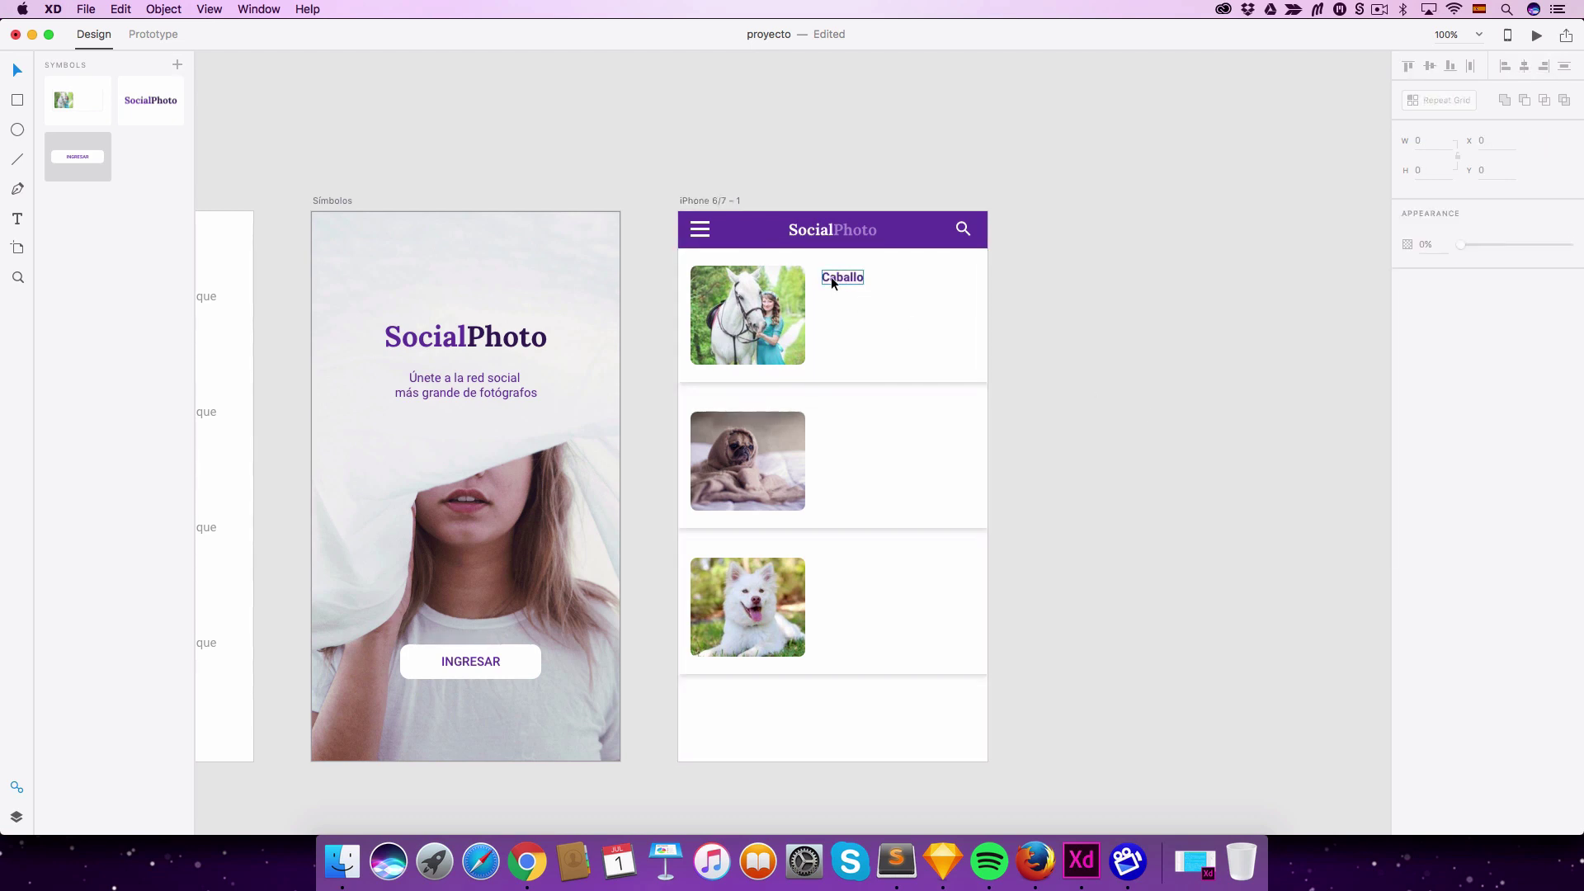
click(830, 275)
drag(1536, 402, 1510, 402)
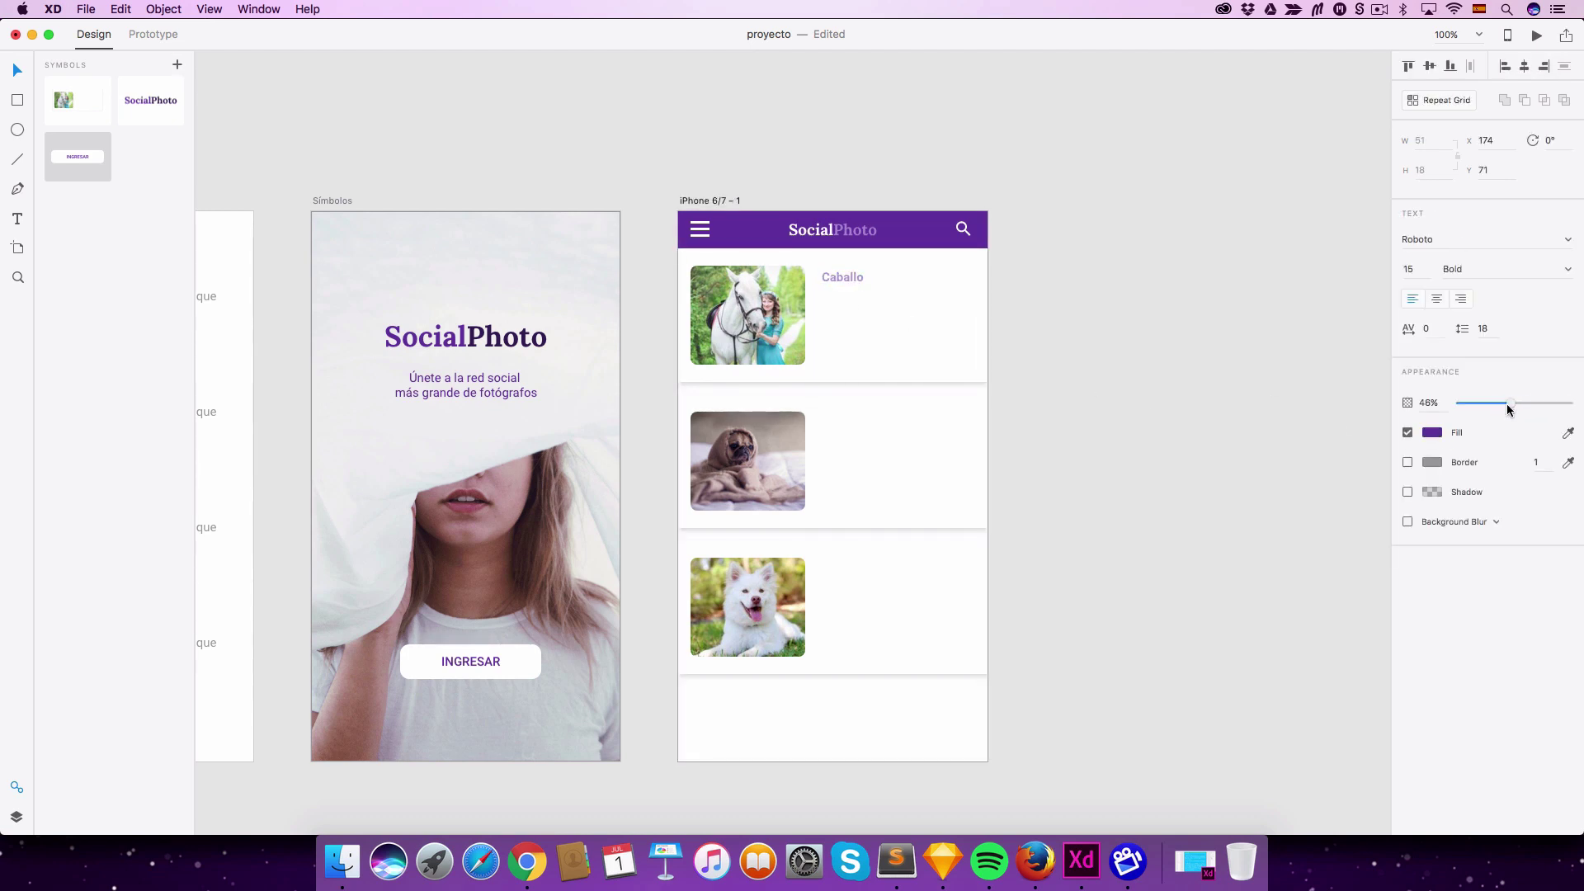
Step: Draw a 189 × 59 text box below the "Caballo" title at X 174, Y 110
click(795, 269)
key(t)
drag(823, 302, 978, 350)
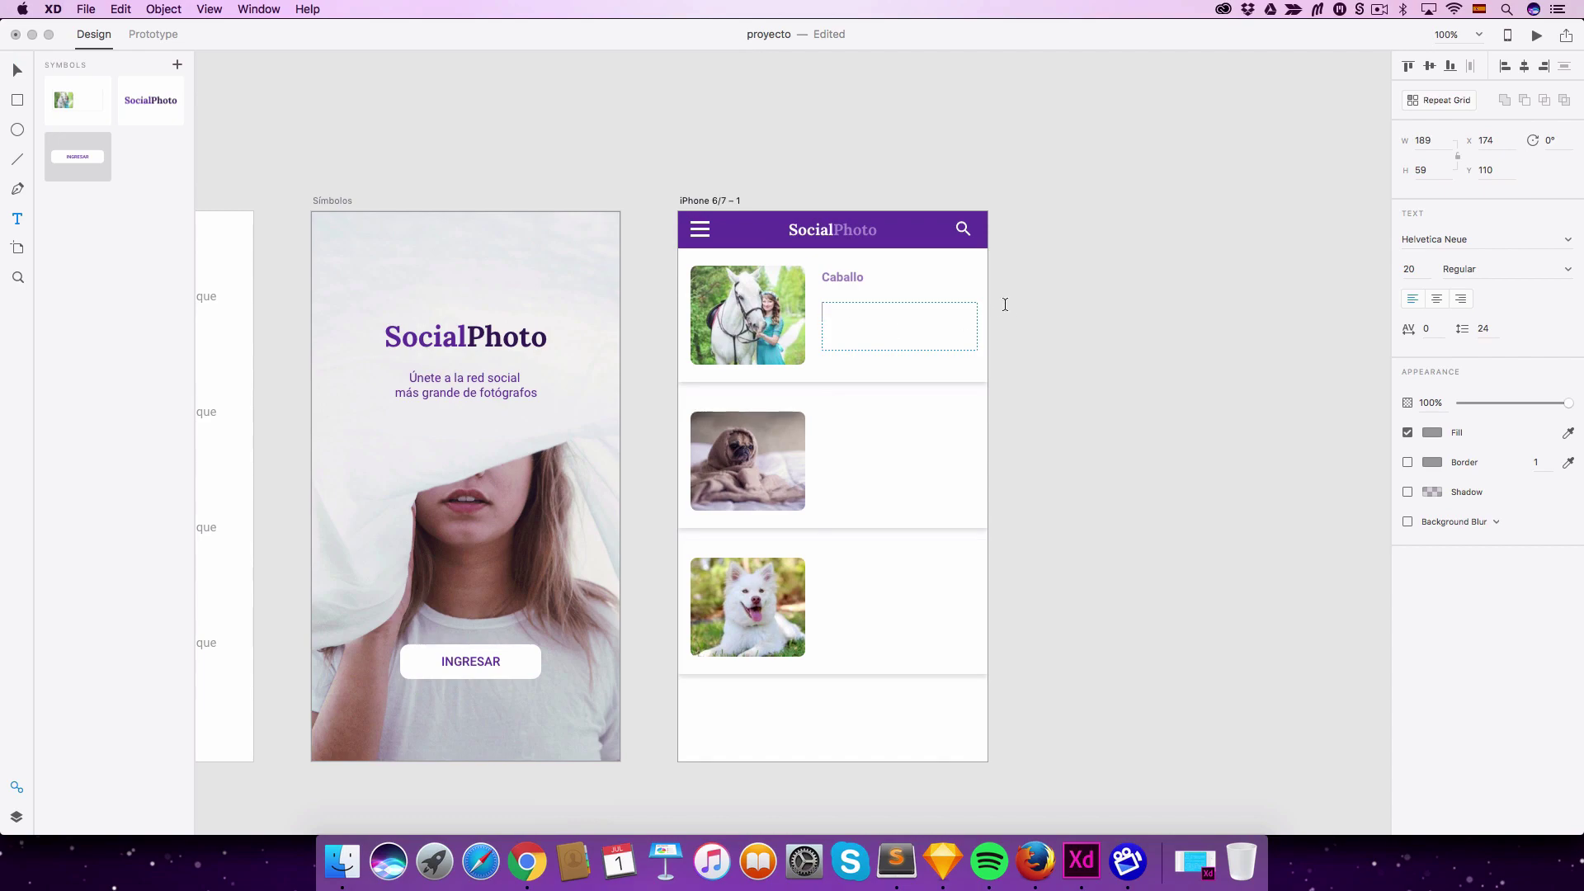
Step: Switch to Chrome, generate Lorem Ipsum paragraphs on es.lipsum.com and copy the opening of the first one
click(527, 861)
scroll(731, 532, down, 2)
scroll(731, 532, down, 10)
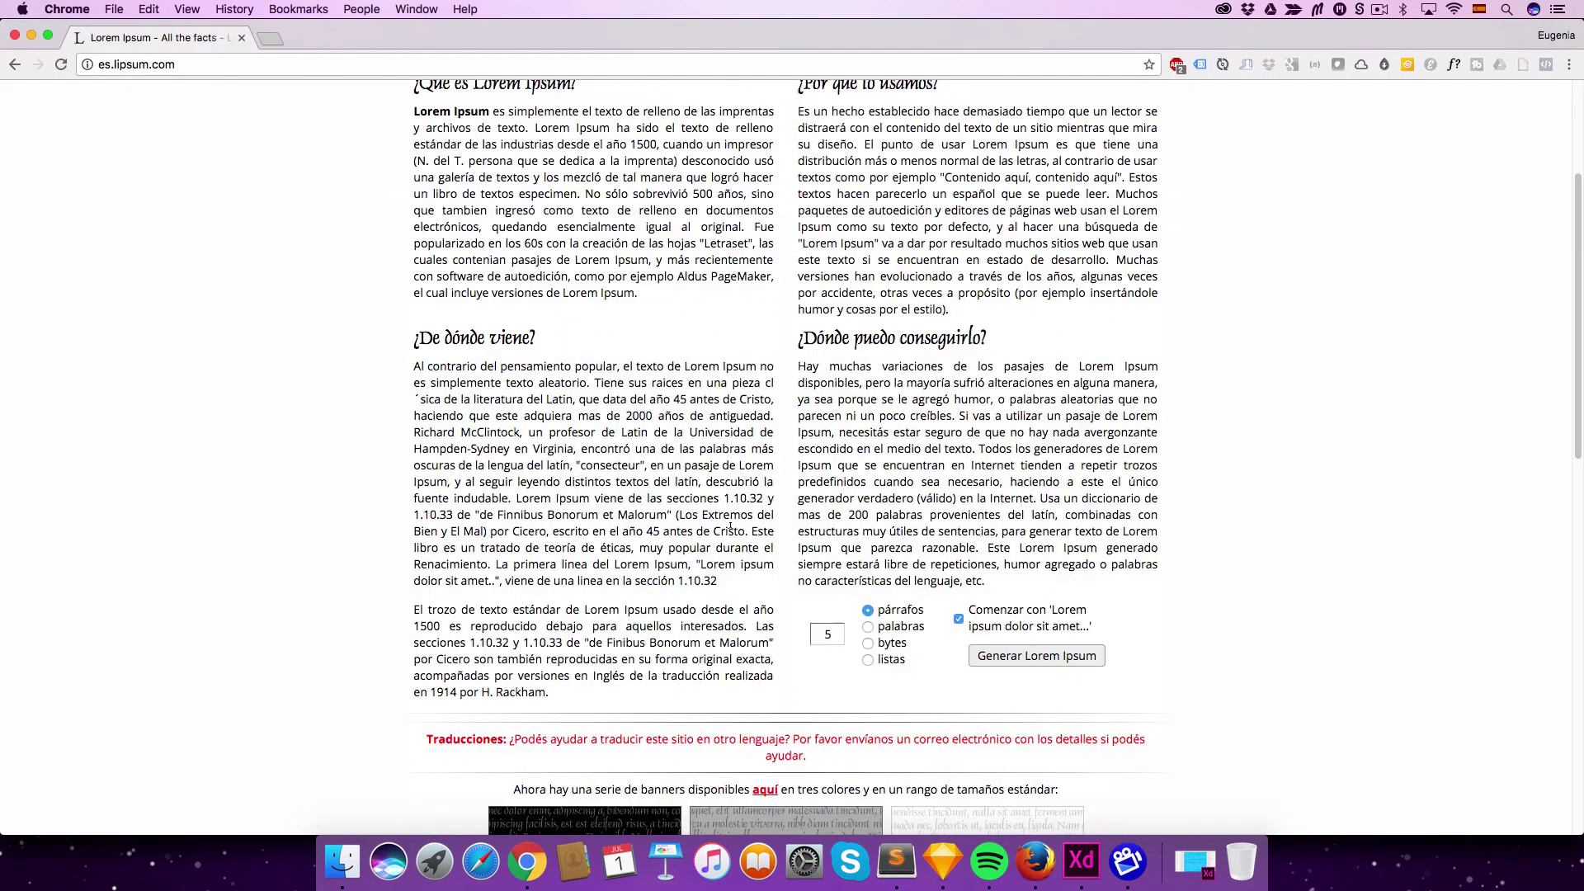
scroll(730, 527, up, 6)
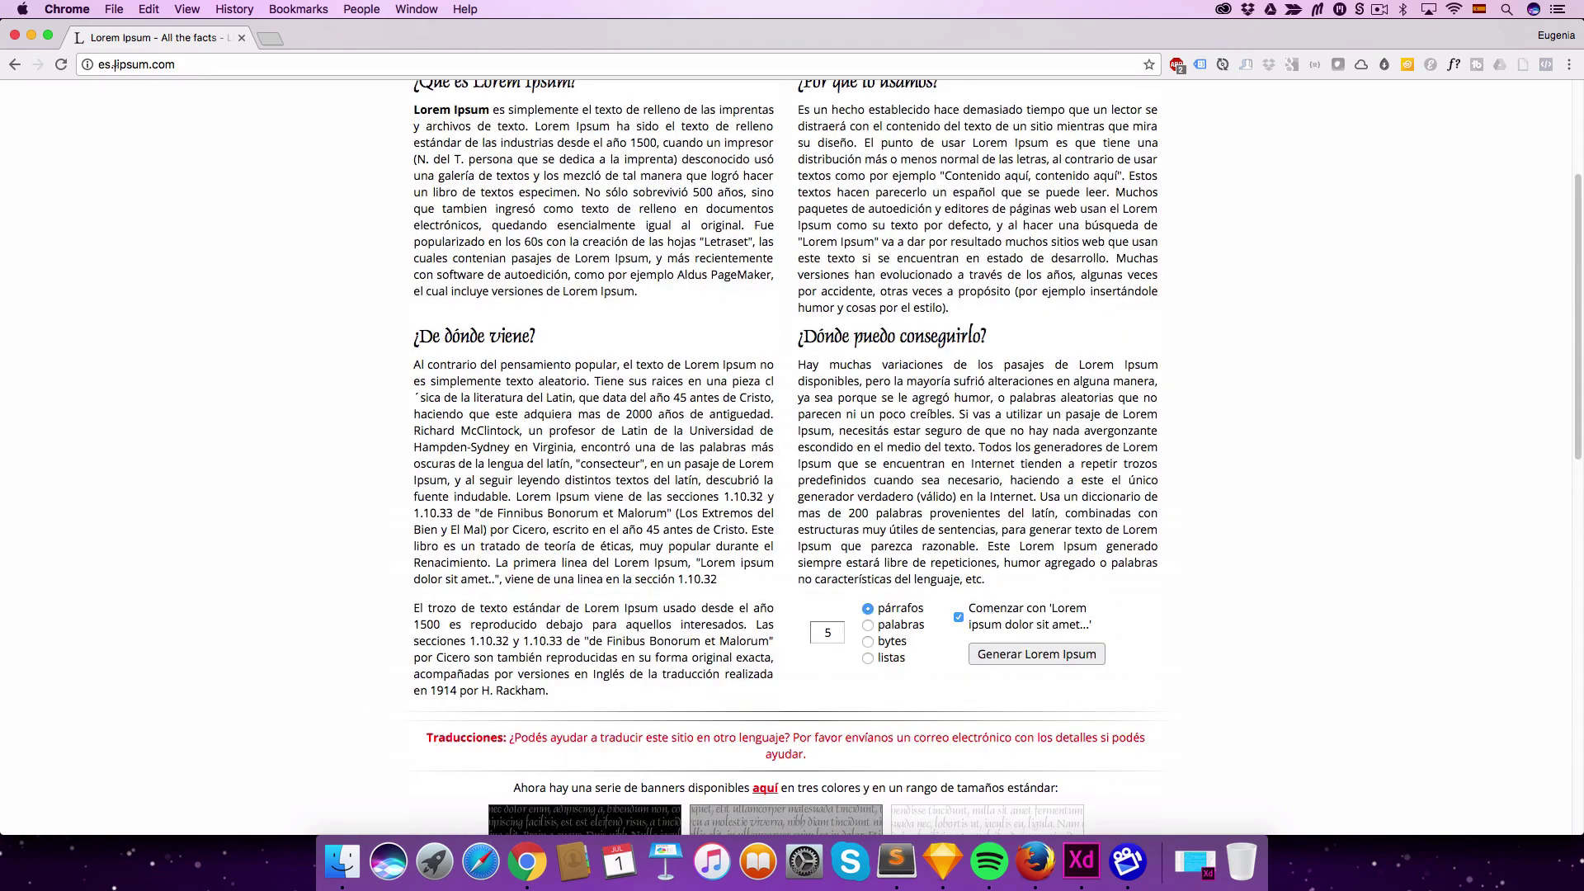
scroll(761, 307, up, 6)
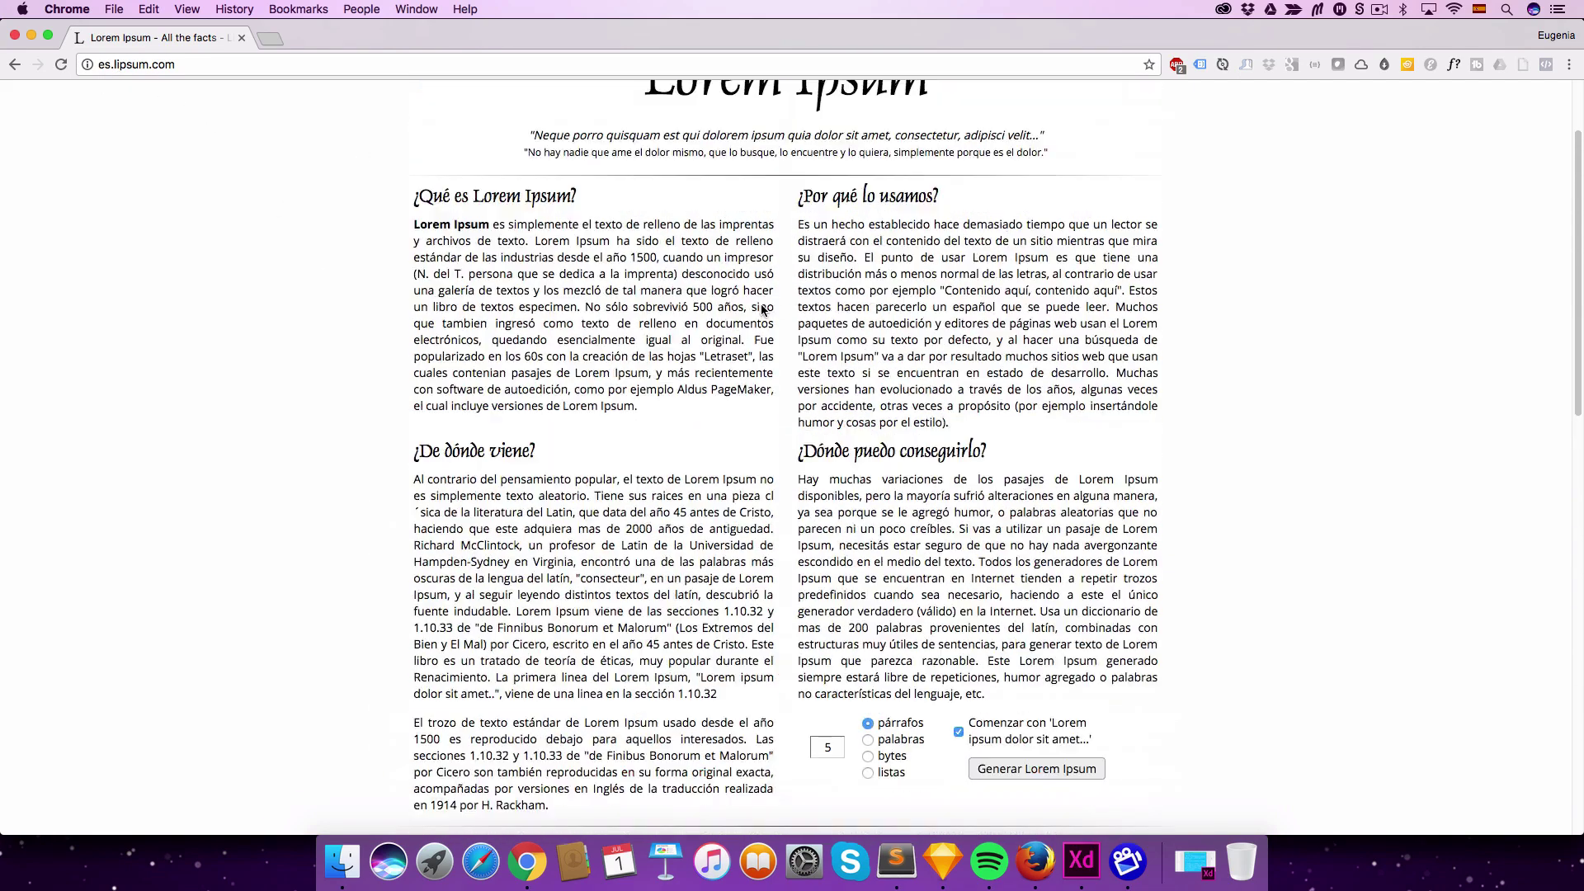
scroll(761, 304, down, 14)
click(1063, 335)
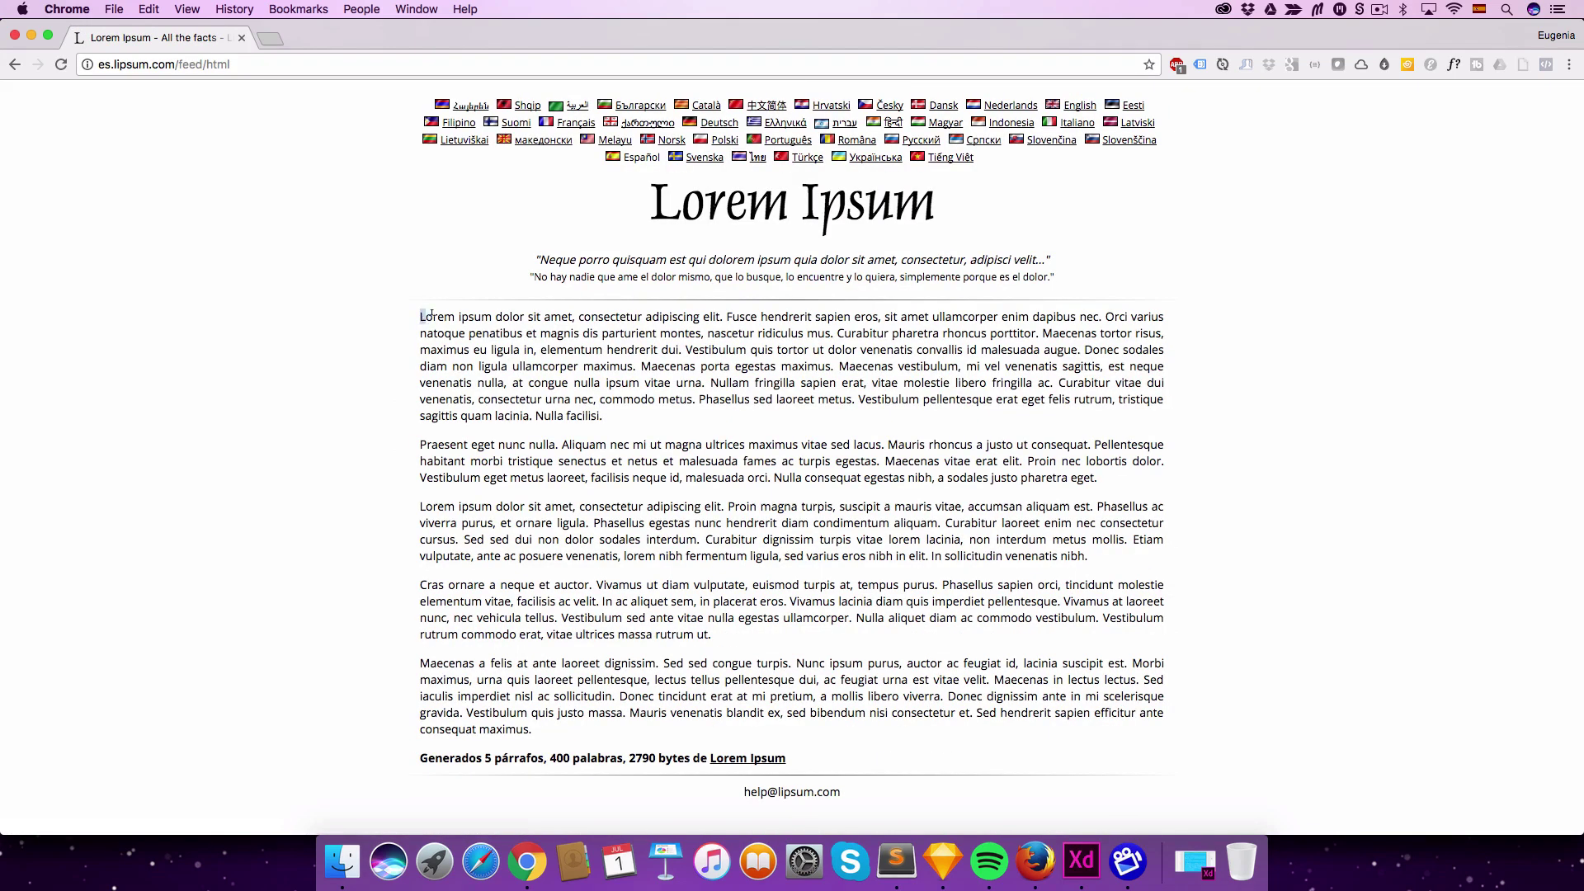
drag(420, 316, 699, 329)
key(super+c)
Step: Return to Adobe XD, paste the copied placeholder text into the text box and set its size to 12
click(1081, 860)
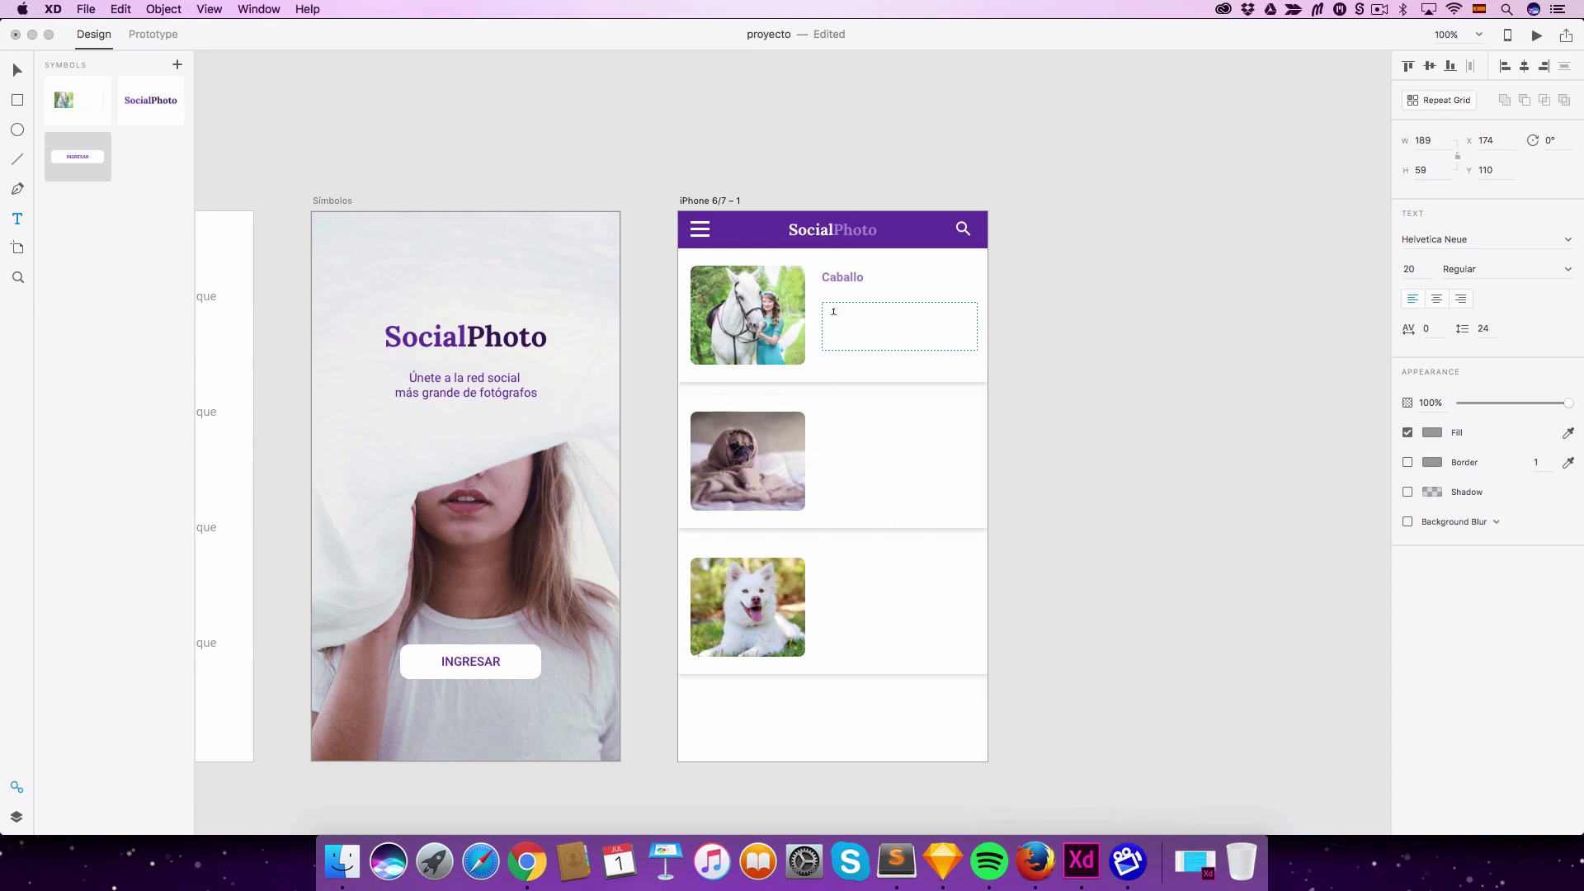
key(super+v)
key(super+a)
click(1408, 268)
text(12)
key(Return)
Step: Trim the pasted description so it ends after "hendrerit sapien eros, sit amet."
drag(834, 342, 957, 367)
key(BackSpace)
key(Escape)
Step: Set the description's font to Roboto and move its text box up to Y 103
click(1469, 239)
text(Roboto)
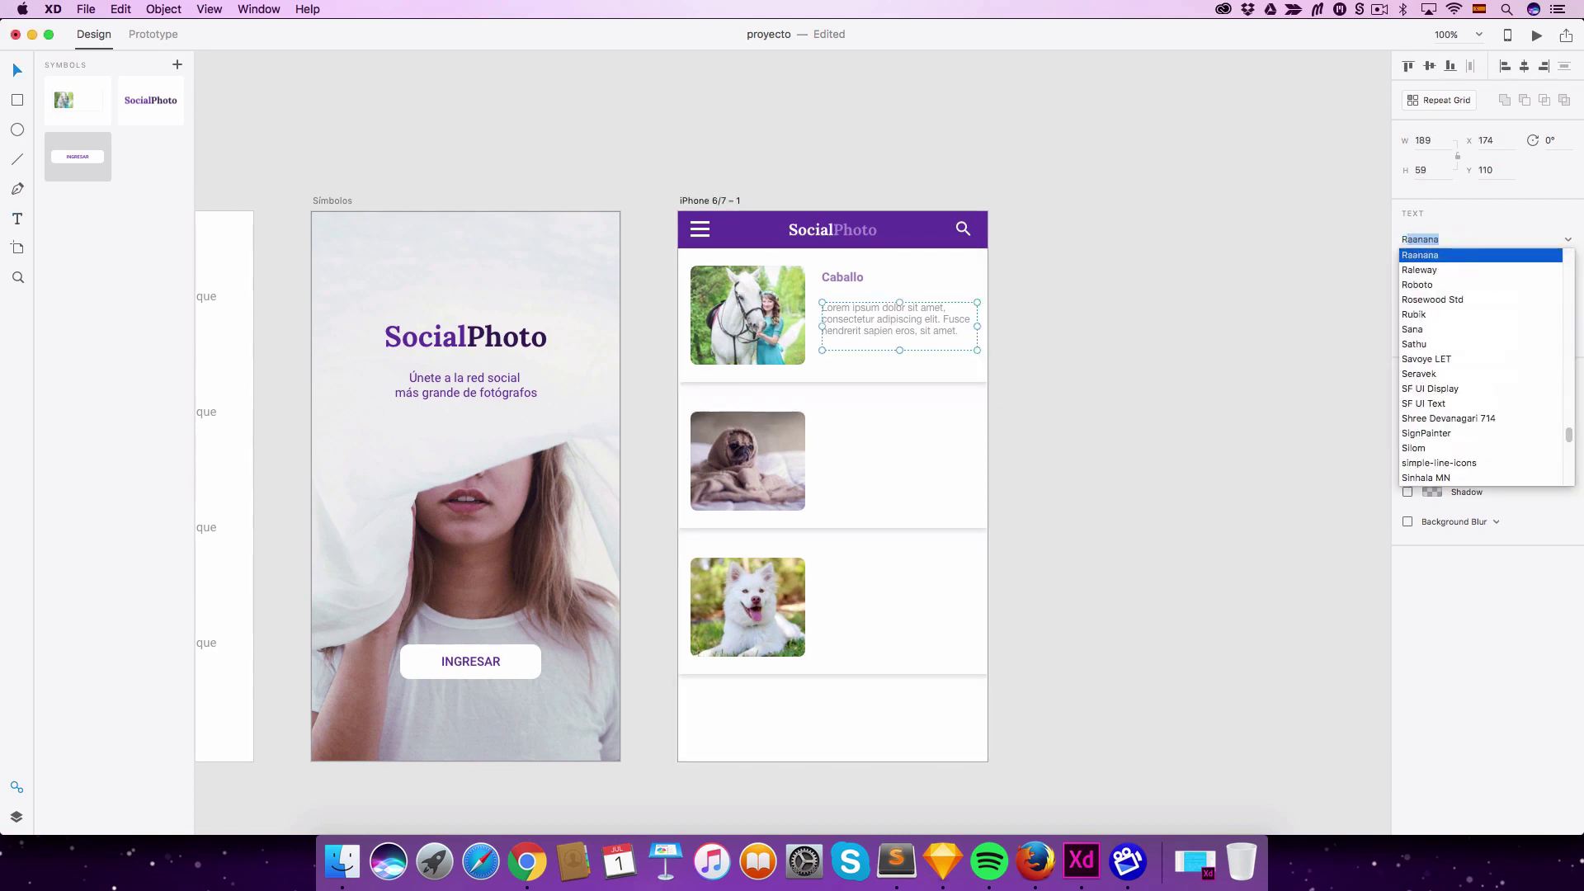
key(Return)
click(840, 276)
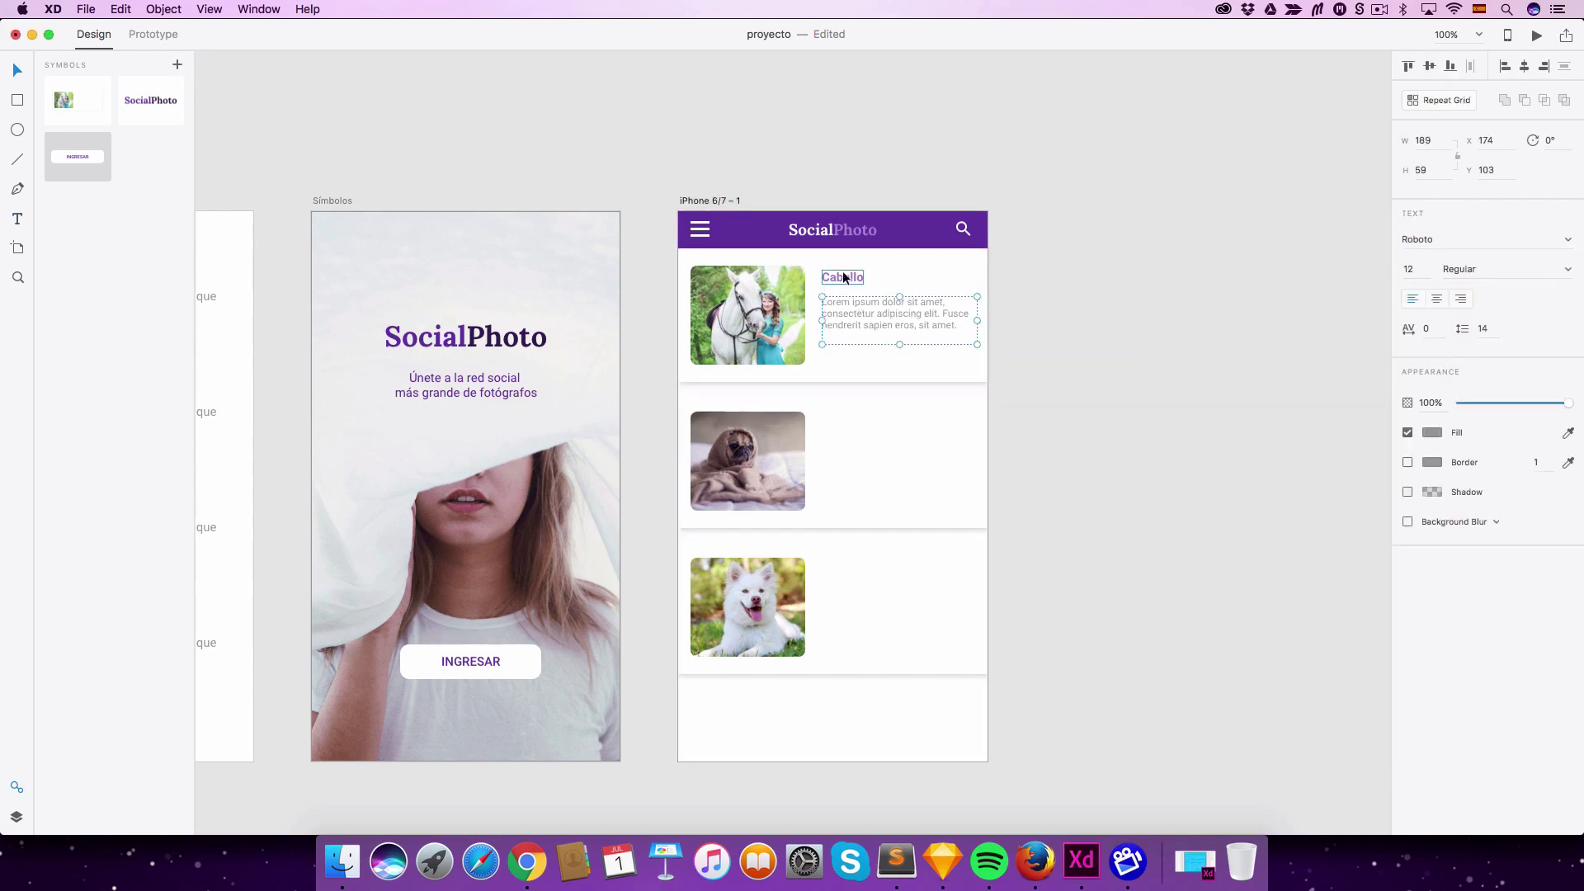
Step: Move the "Caballo" title down to Y 76, closer to the description below it
drag(849, 296, 848, 291)
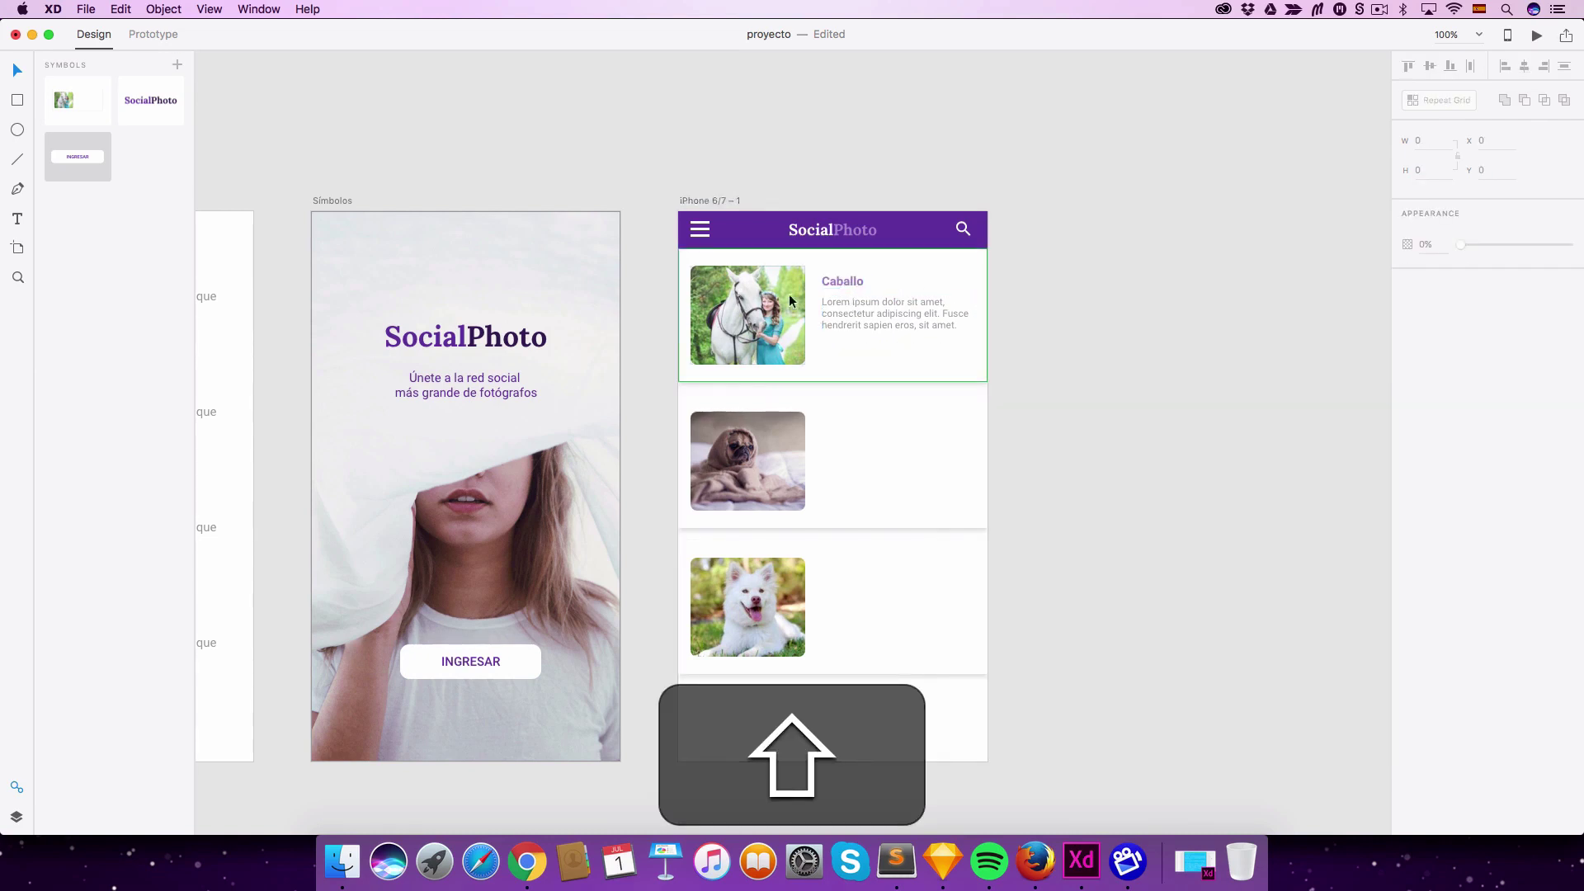
click(836, 282)
click(846, 320)
click(858, 280)
click(845, 313)
click(843, 284)
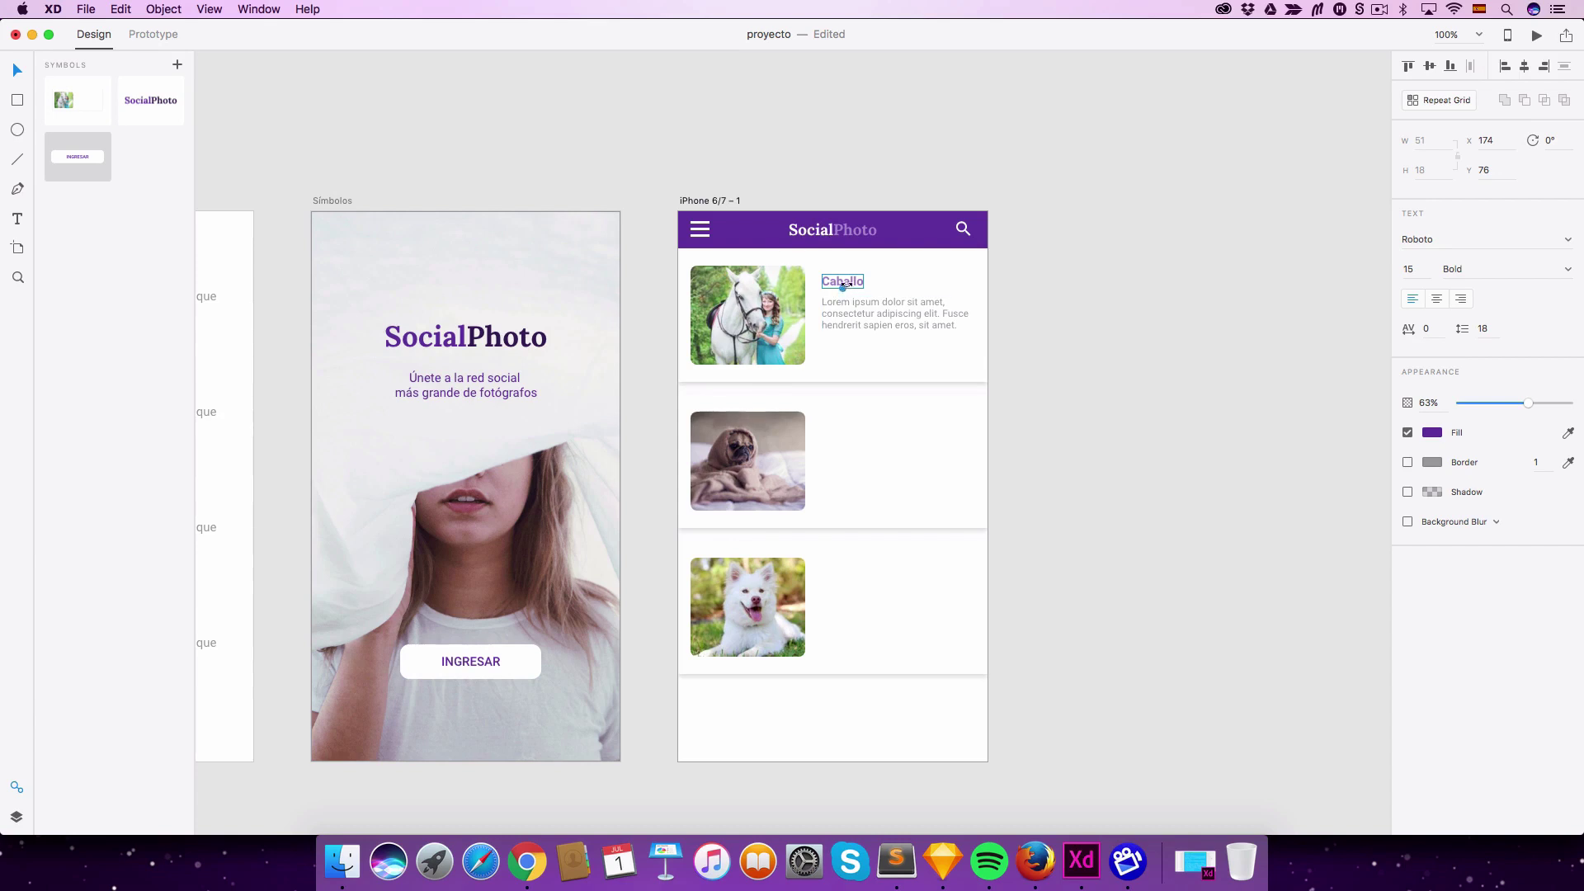
Step: Make the "Caballo" title and its description two separate symbols
right_click(849, 285)
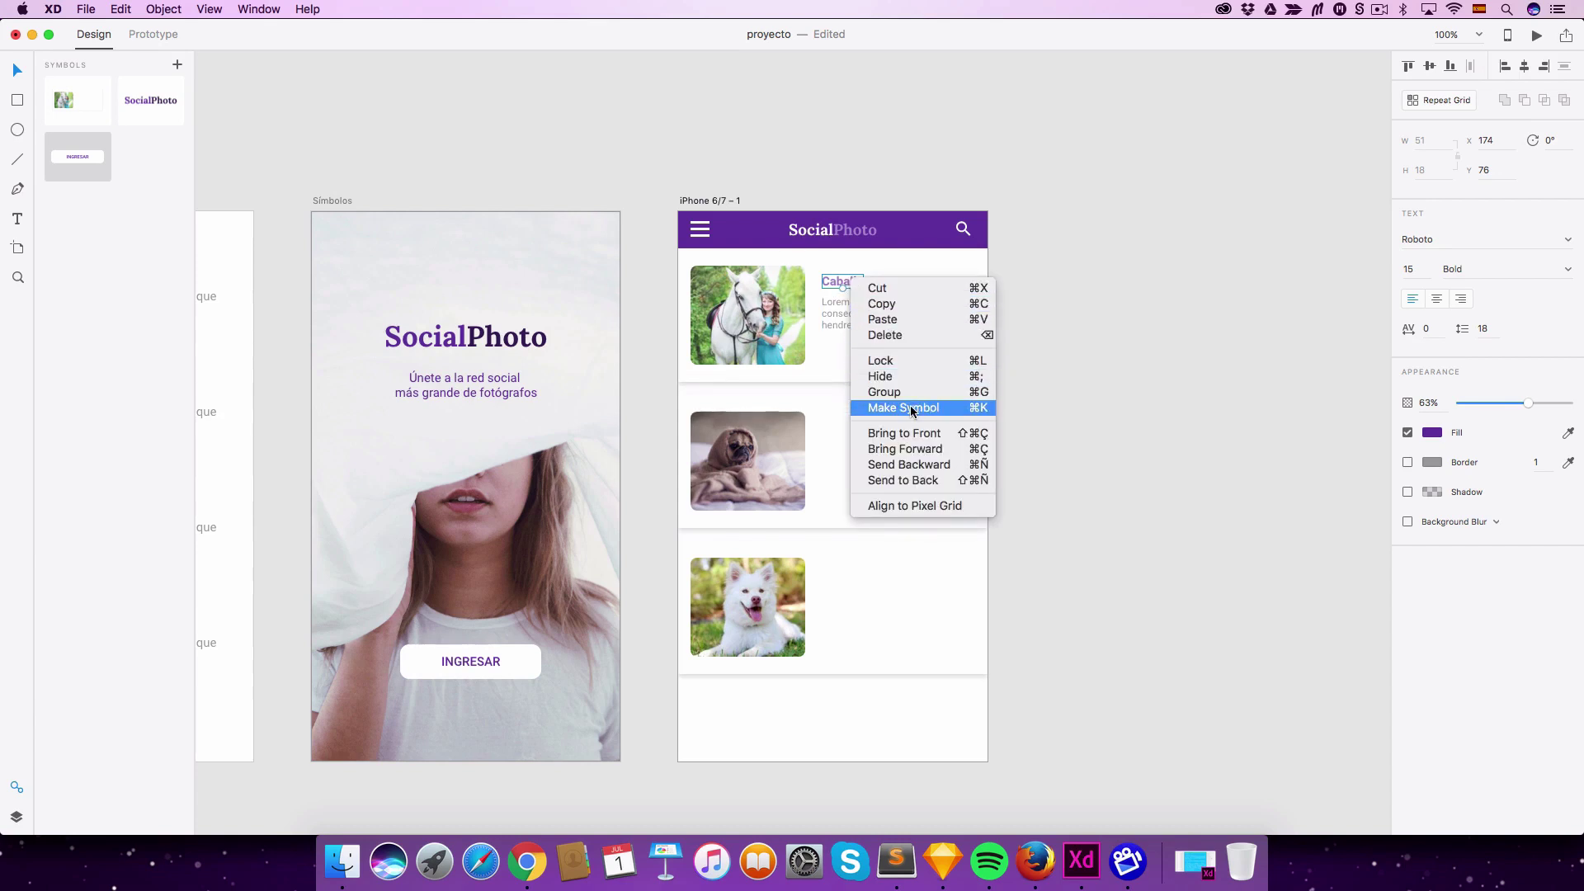
key(Return)
click(845, 308)
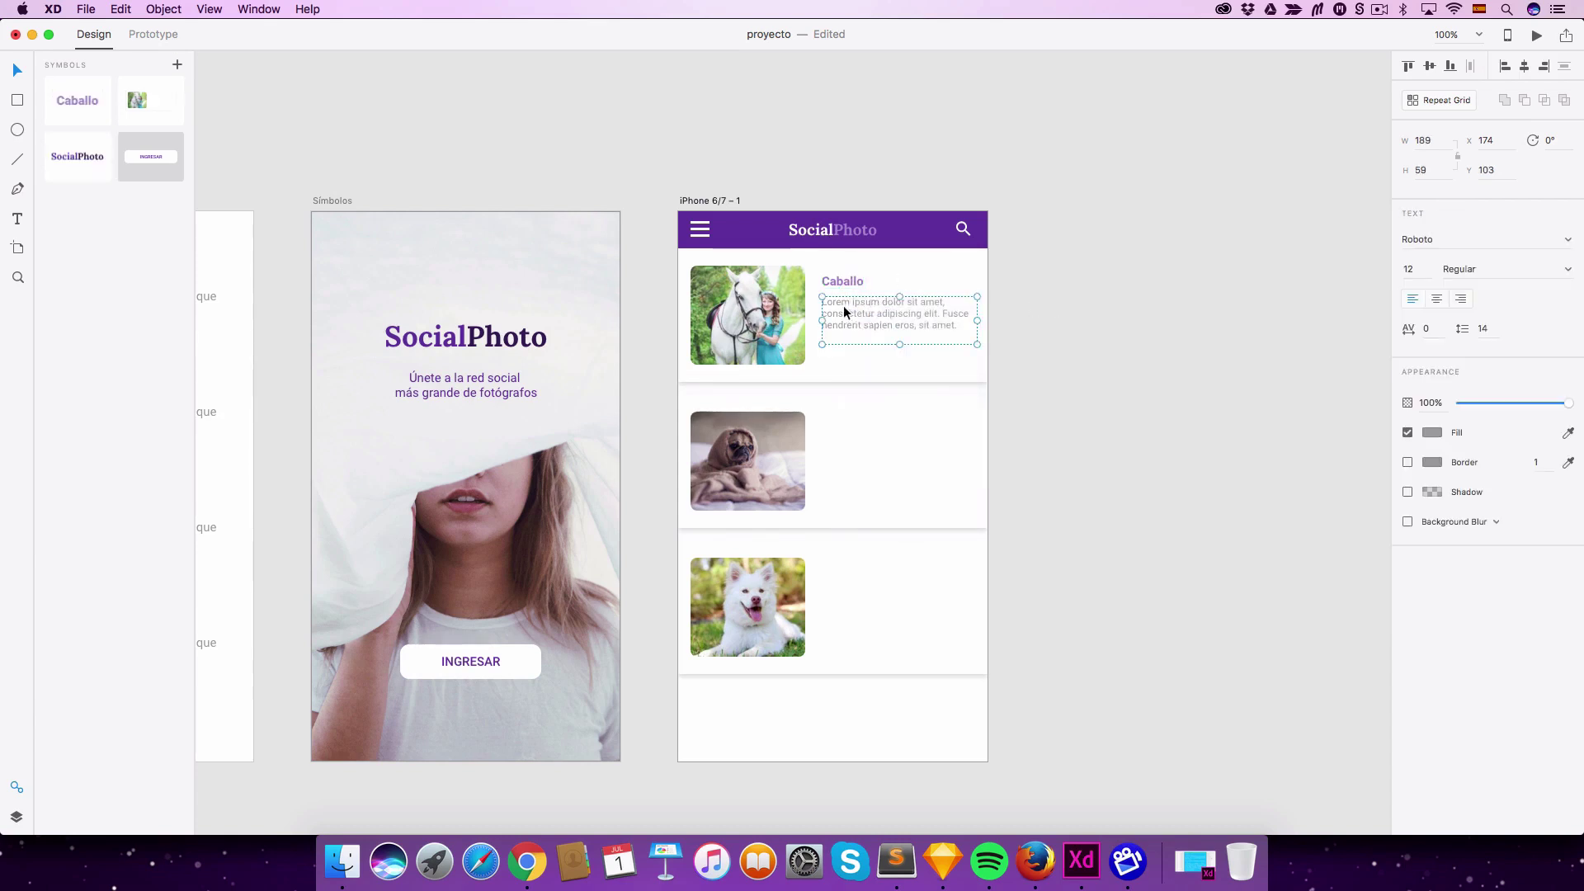
click(179, 64)
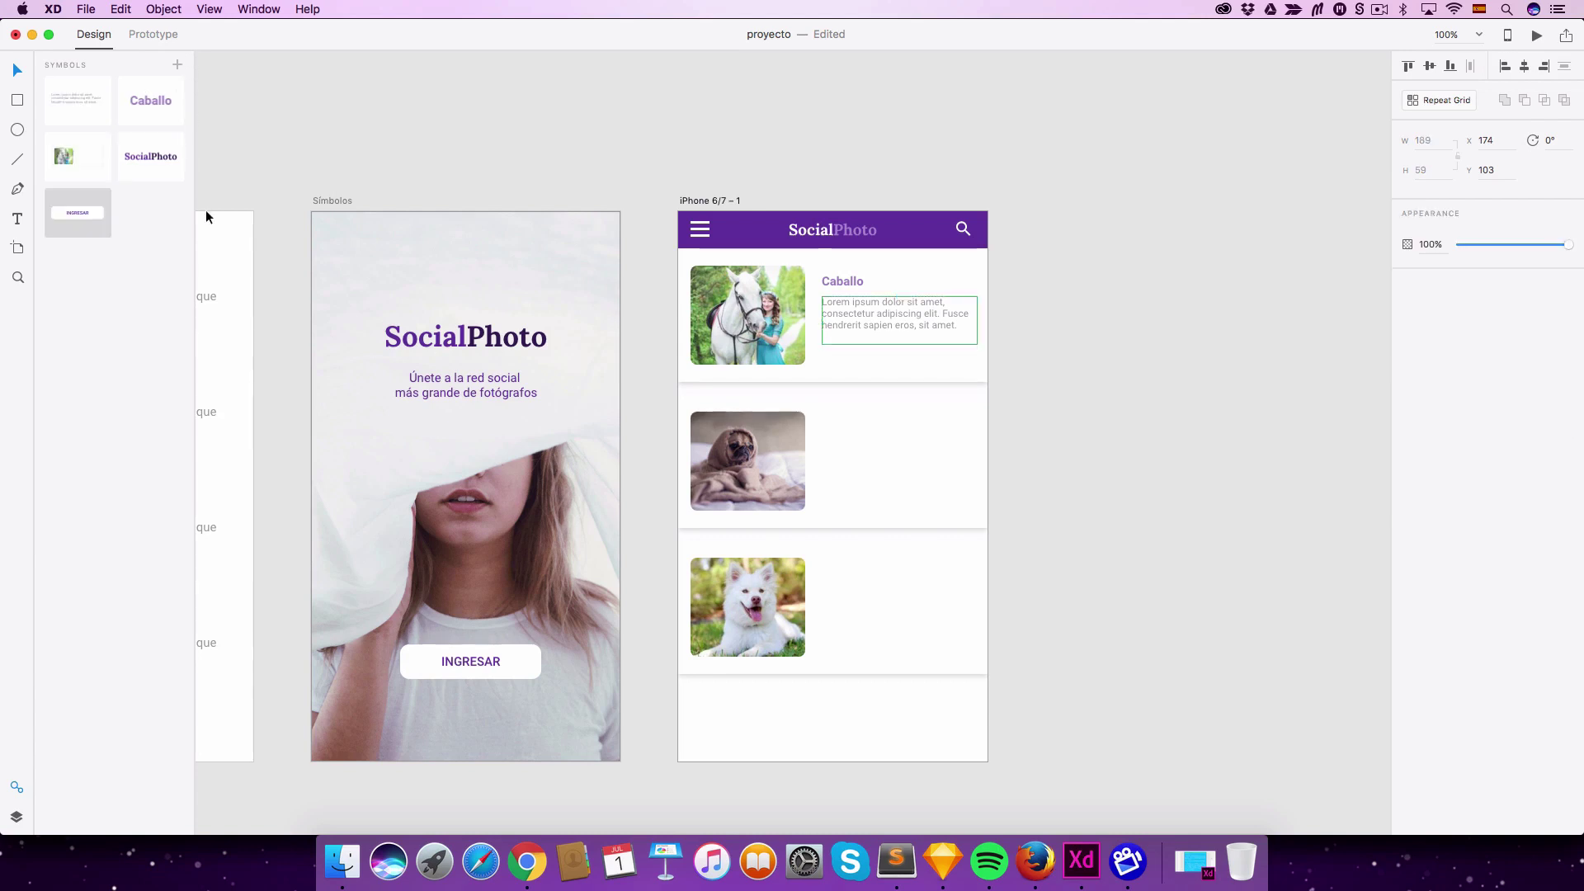
Step: Repeat the title and description as a Repeat Grid down all three photo cards, with 91 of vertical spacing
shift+click(828, 281)
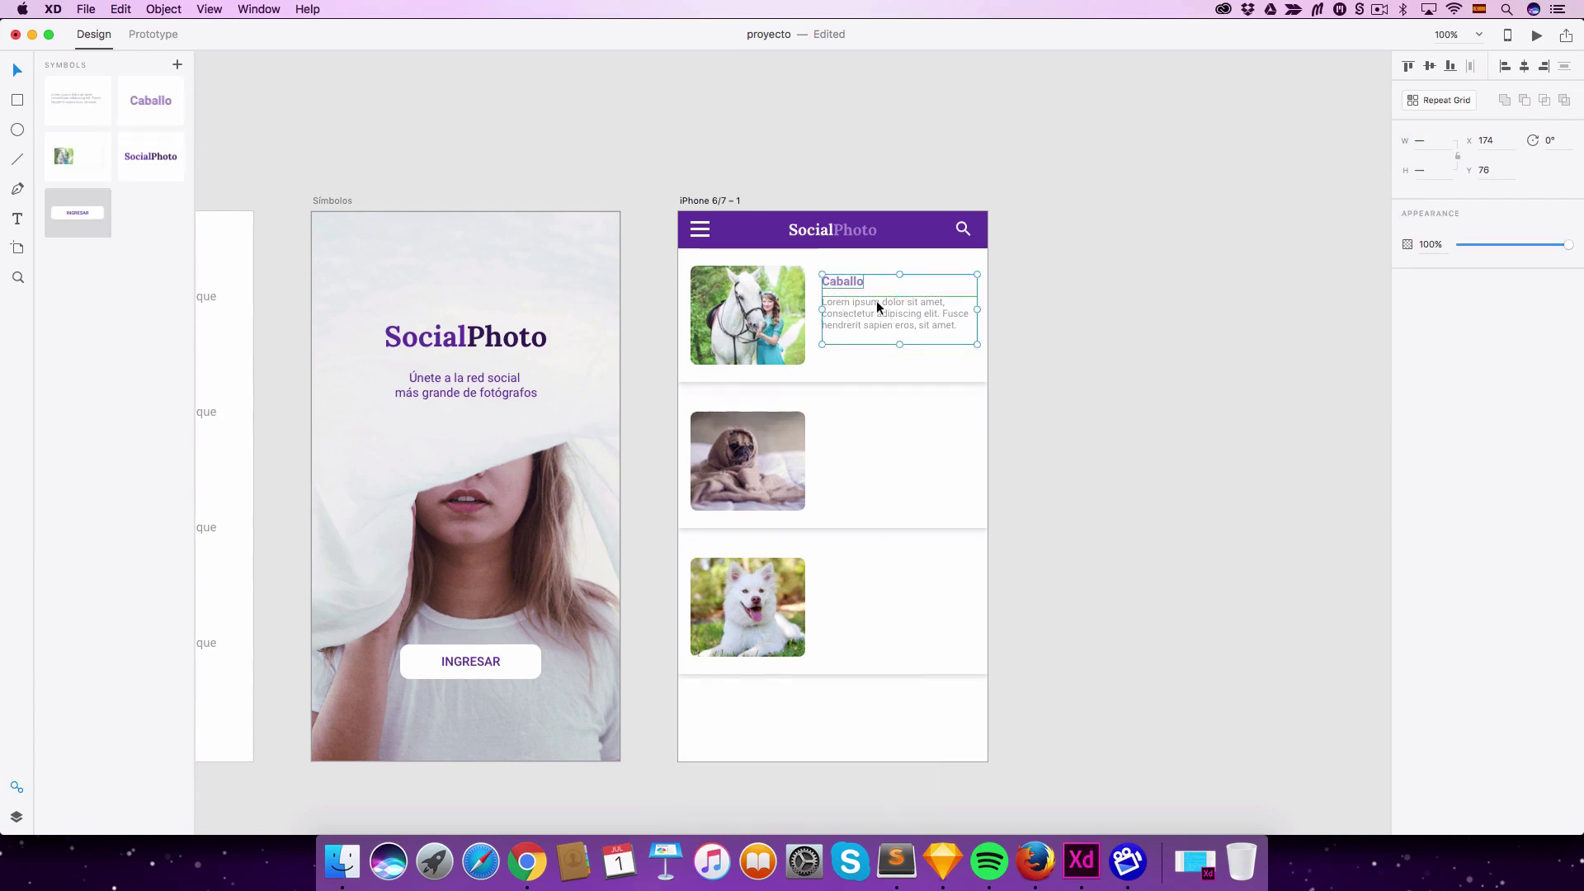
click(1443, 100)
drag(882, 343, 870, 618)
drag(856, 354, 855, 413)
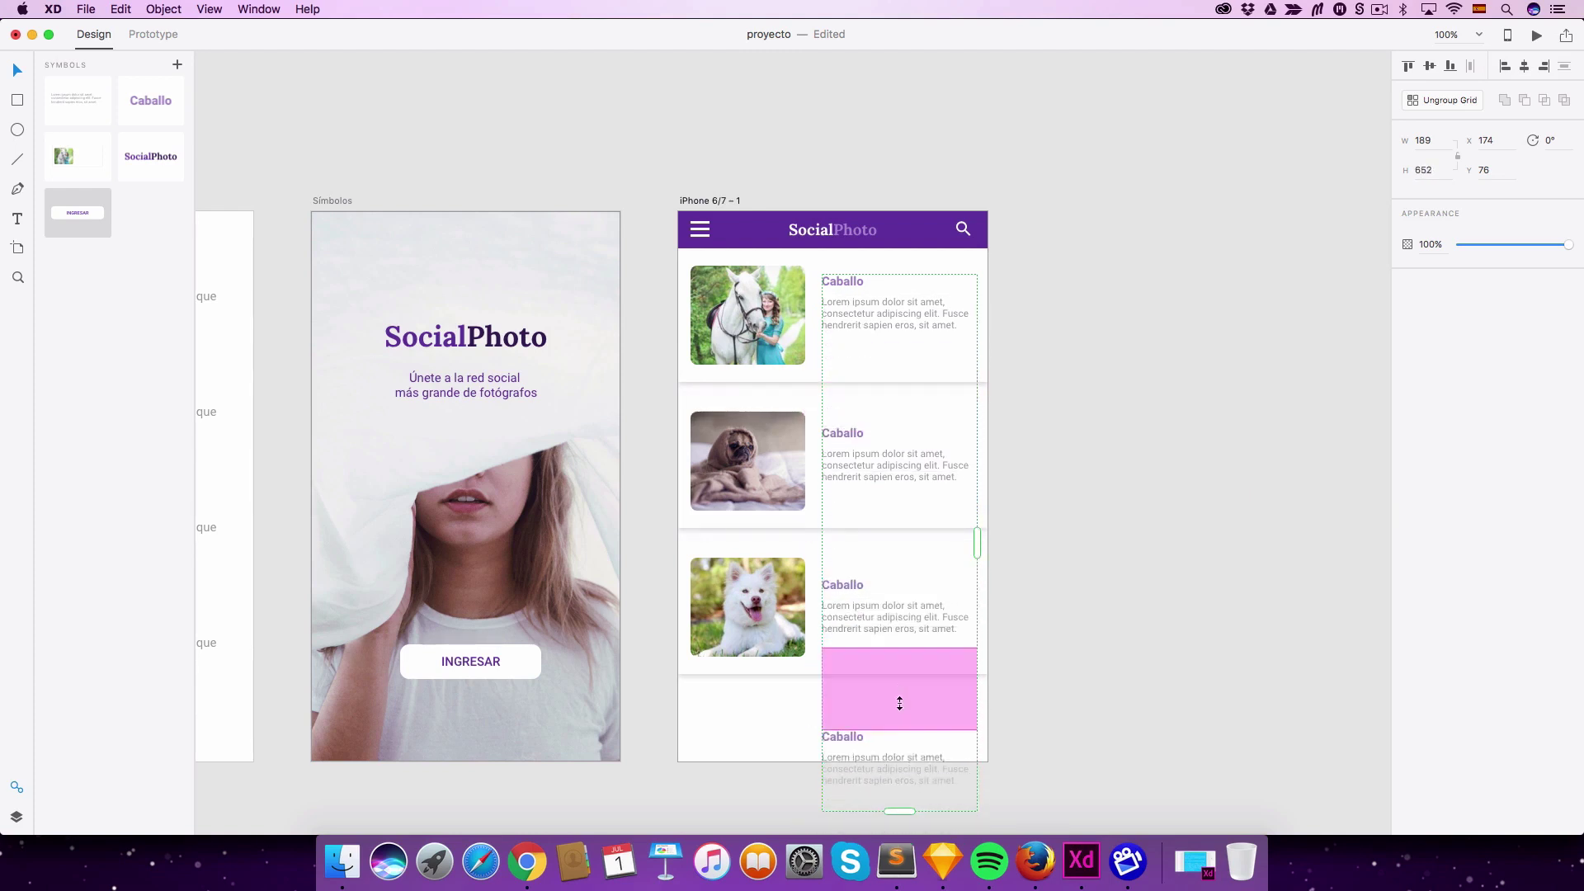
drag(903, 777, 901, 659)
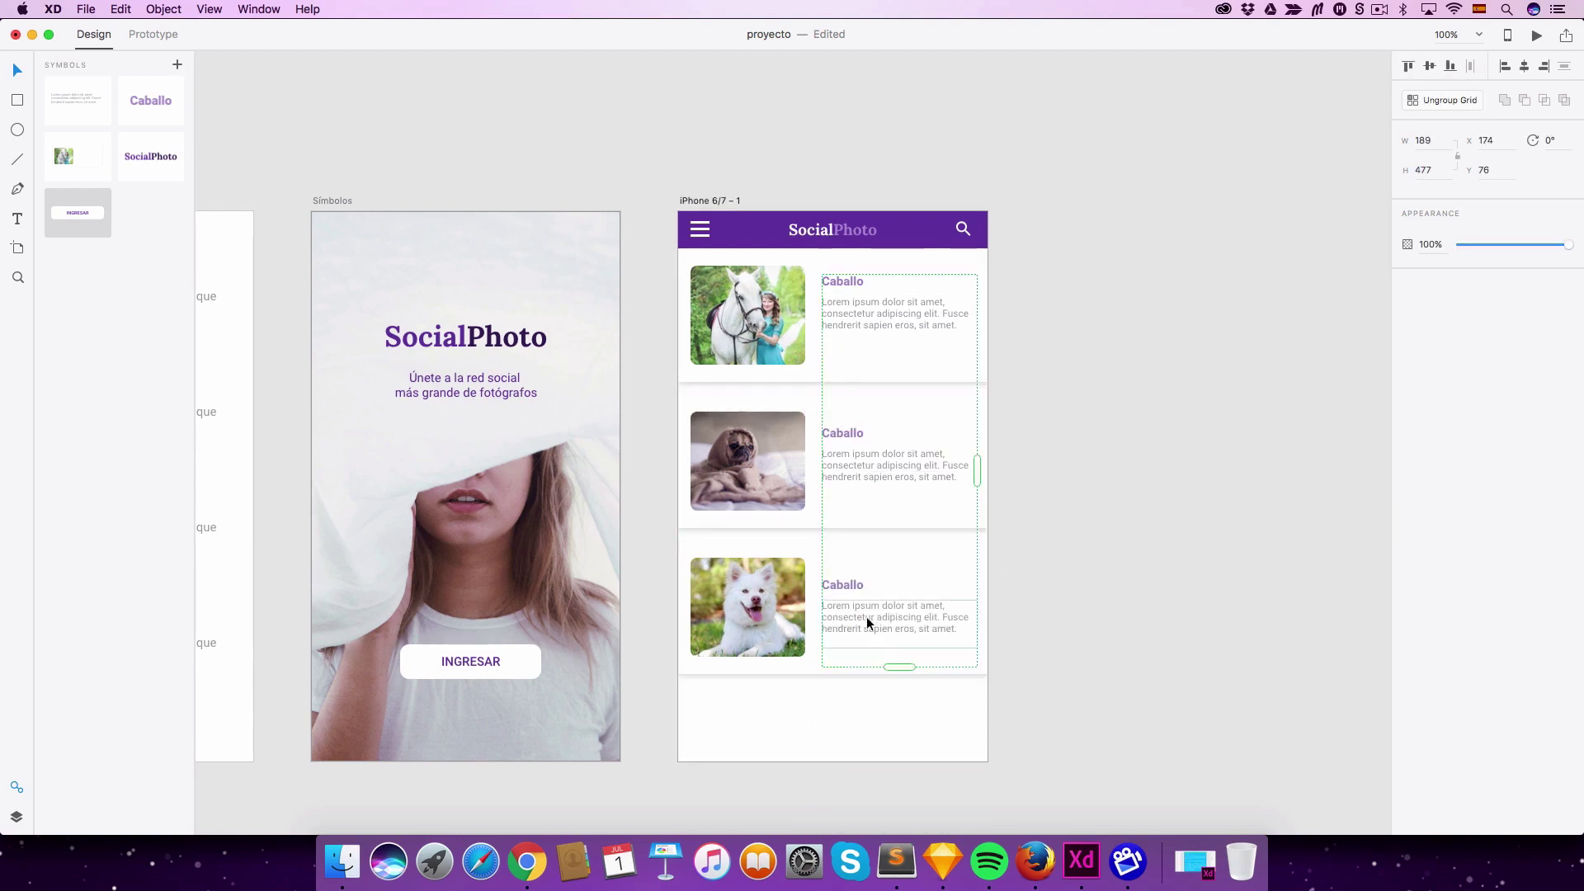
drag(846, 571, 846, 561)
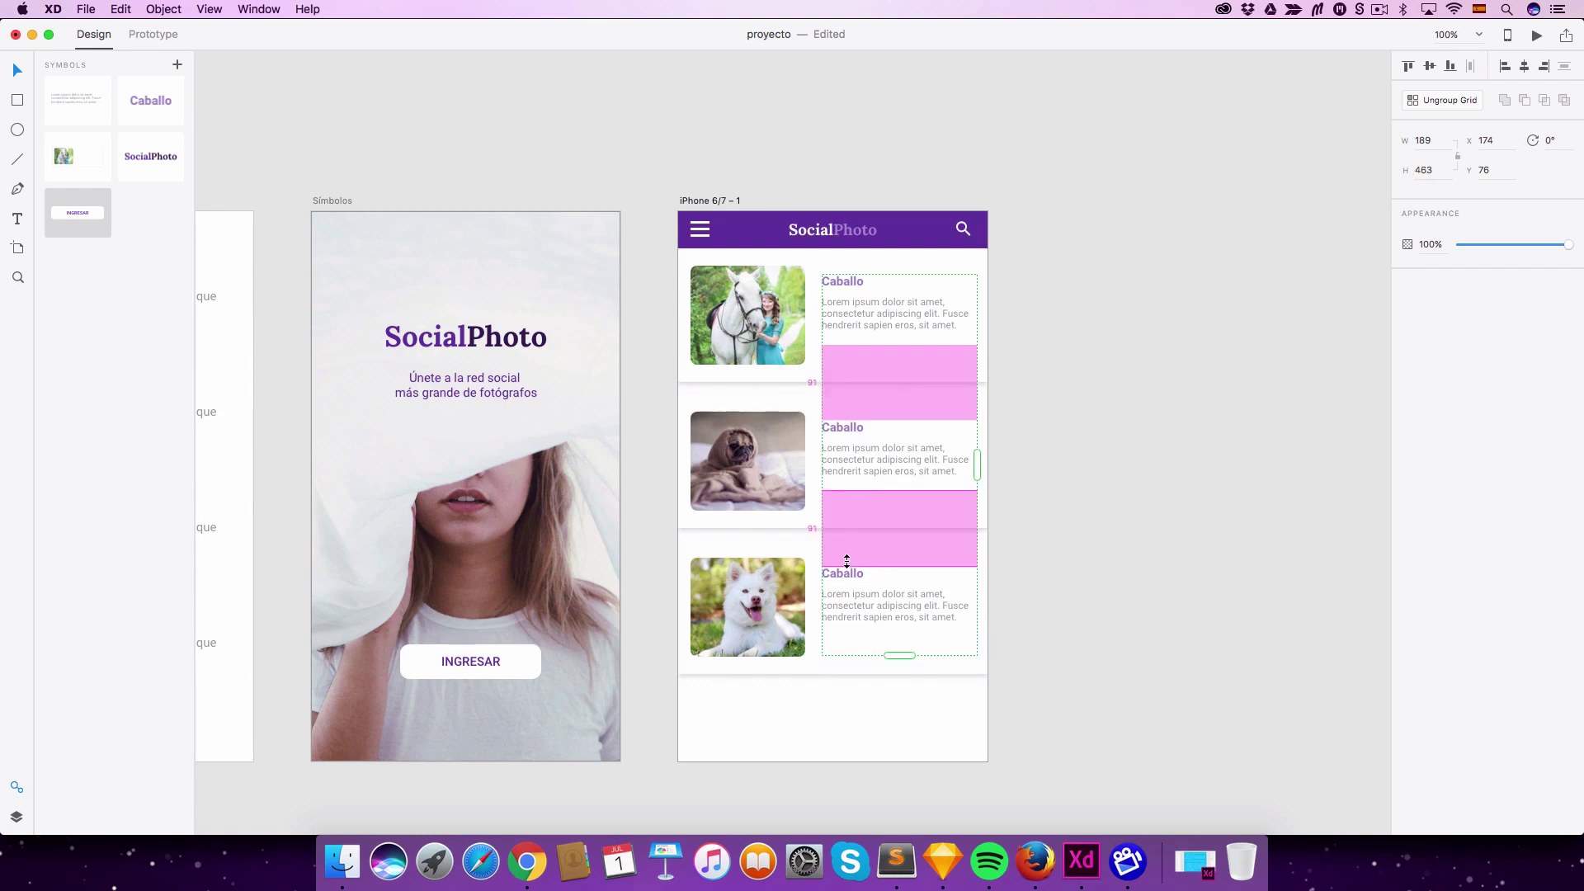
click(1072, 347)
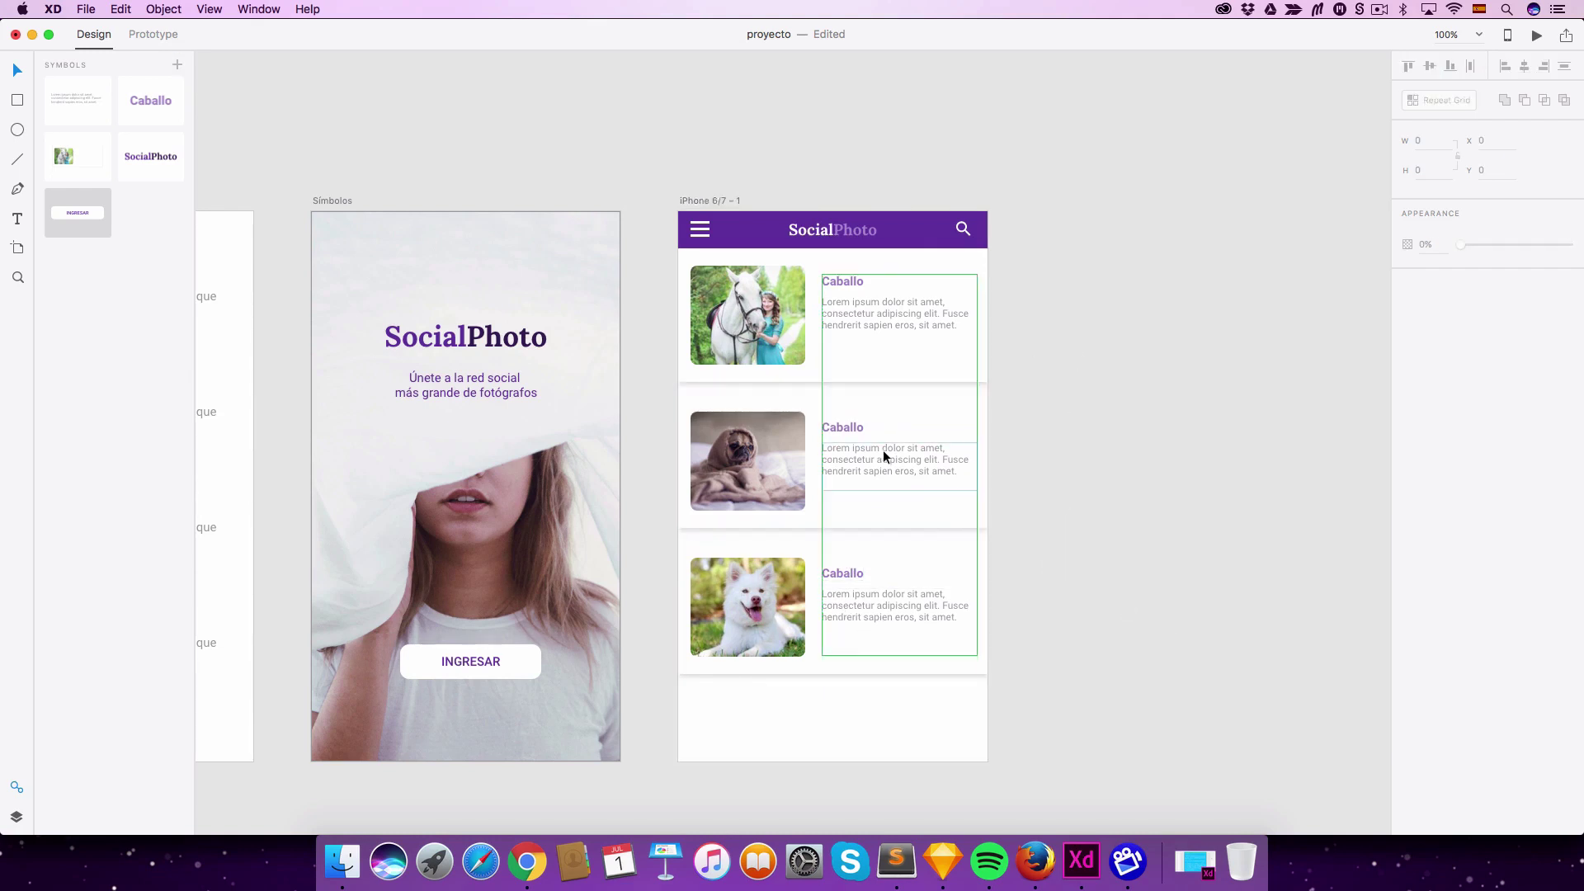
double_click(842, 427)
drag(843, 427, 840, 435)
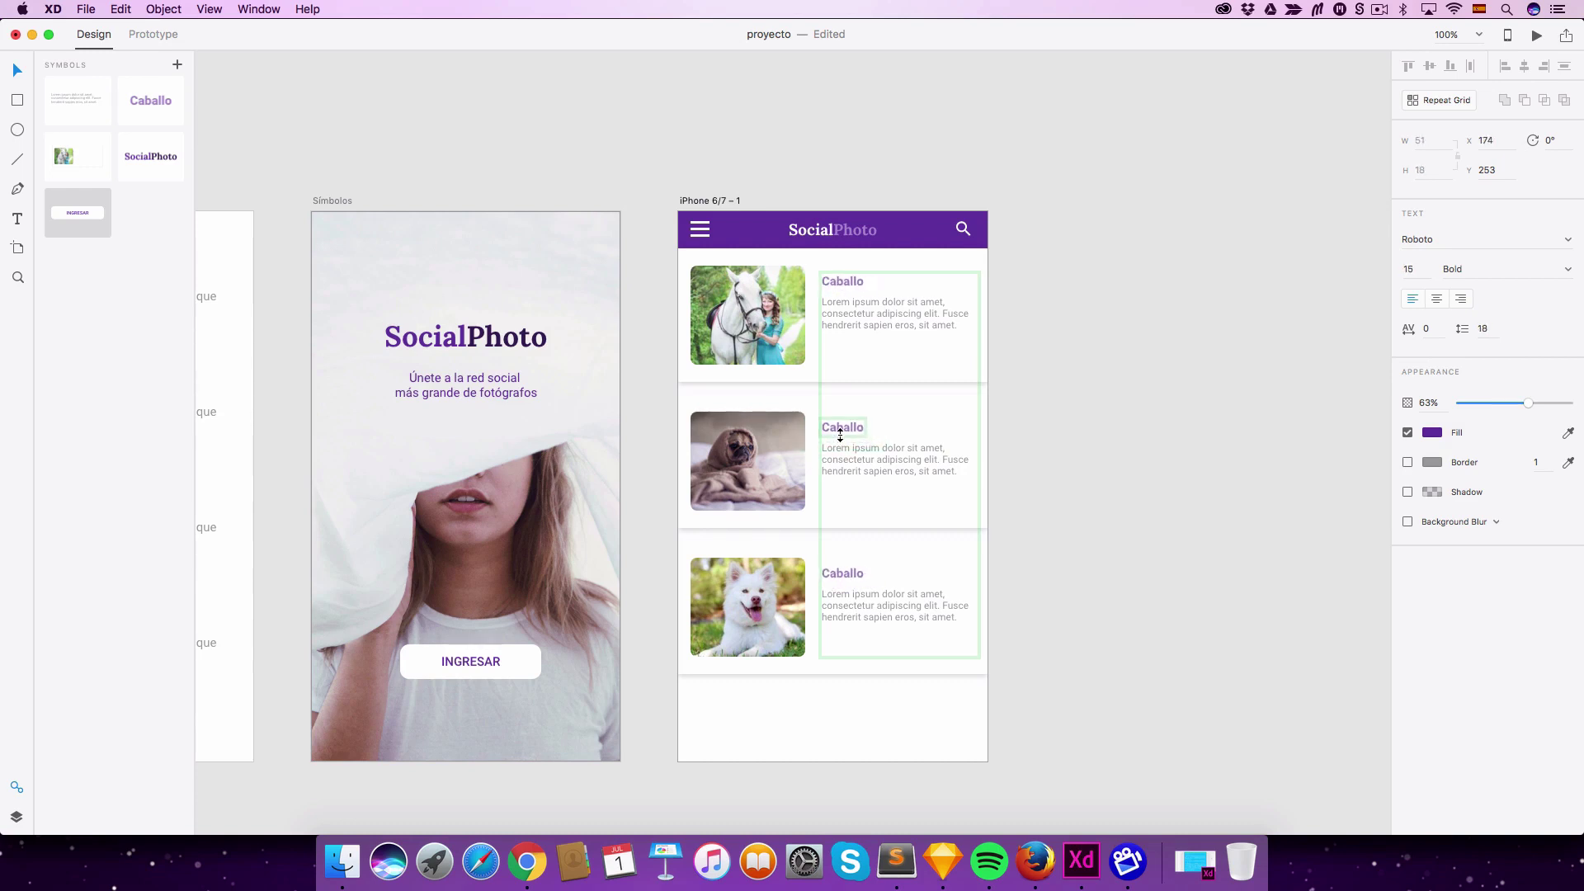
key(super+z)
key(super+z)
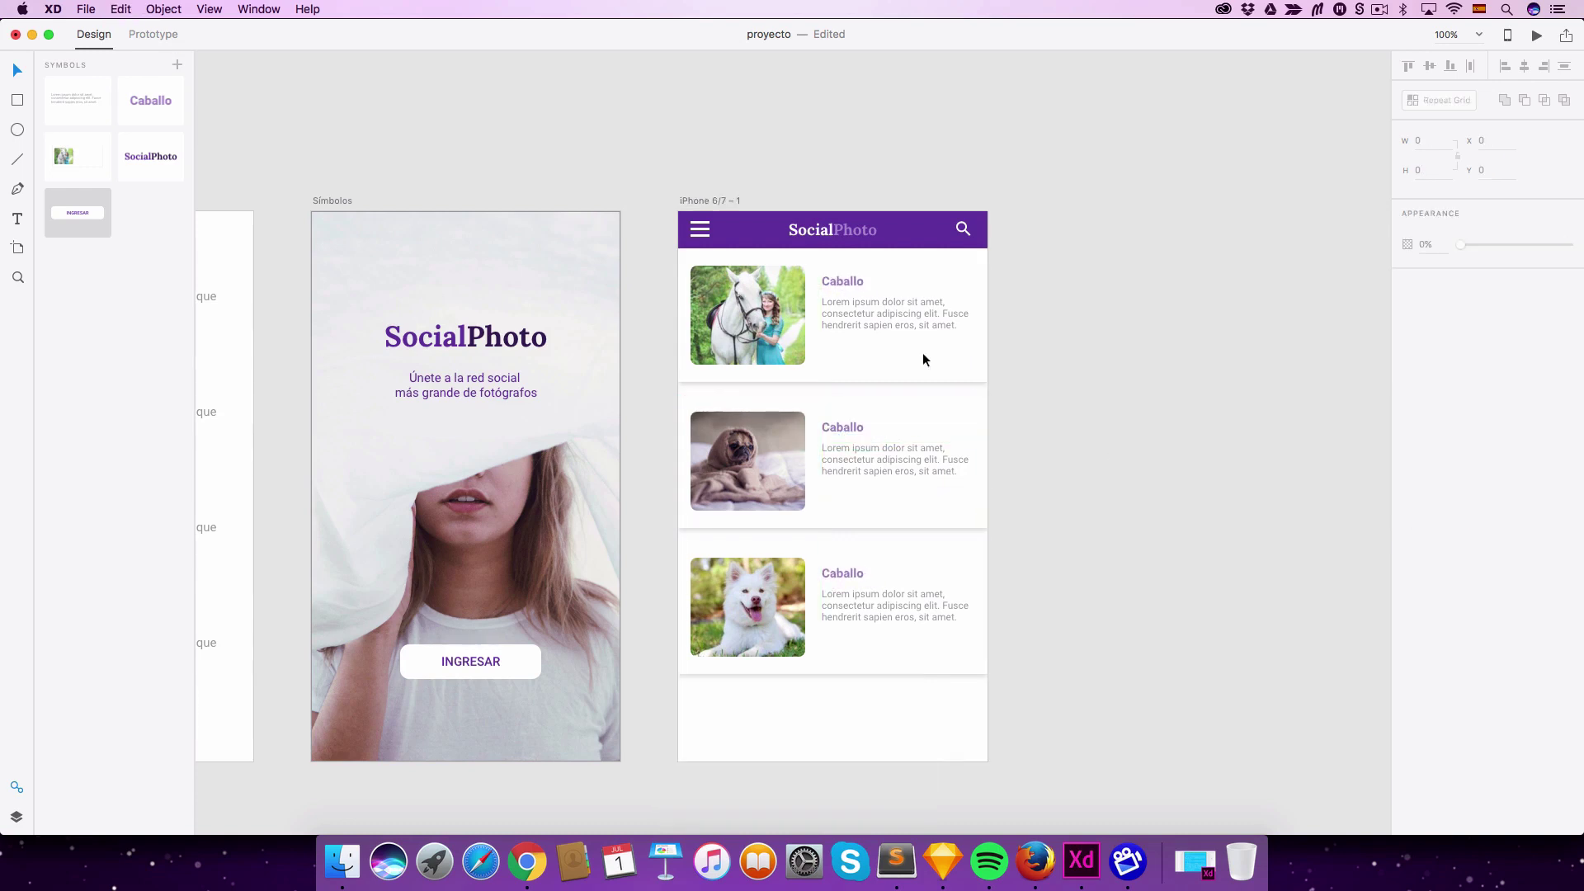
click(978, 252)
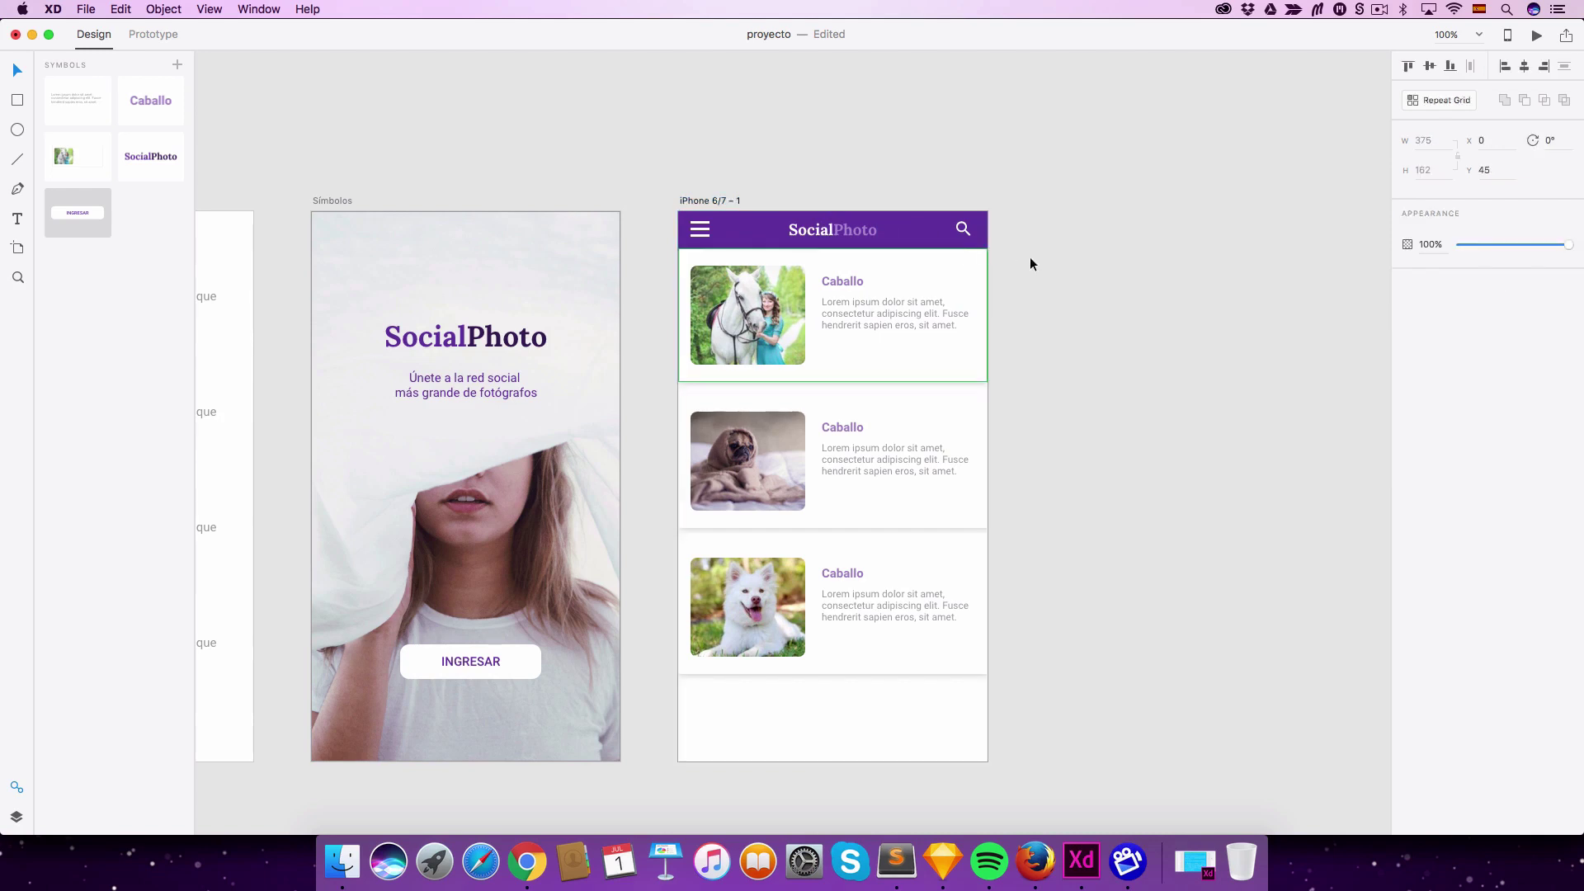
Step: Try a different fill colour on the first card's description text inside the Repeat Grid
double_click(886, 312)
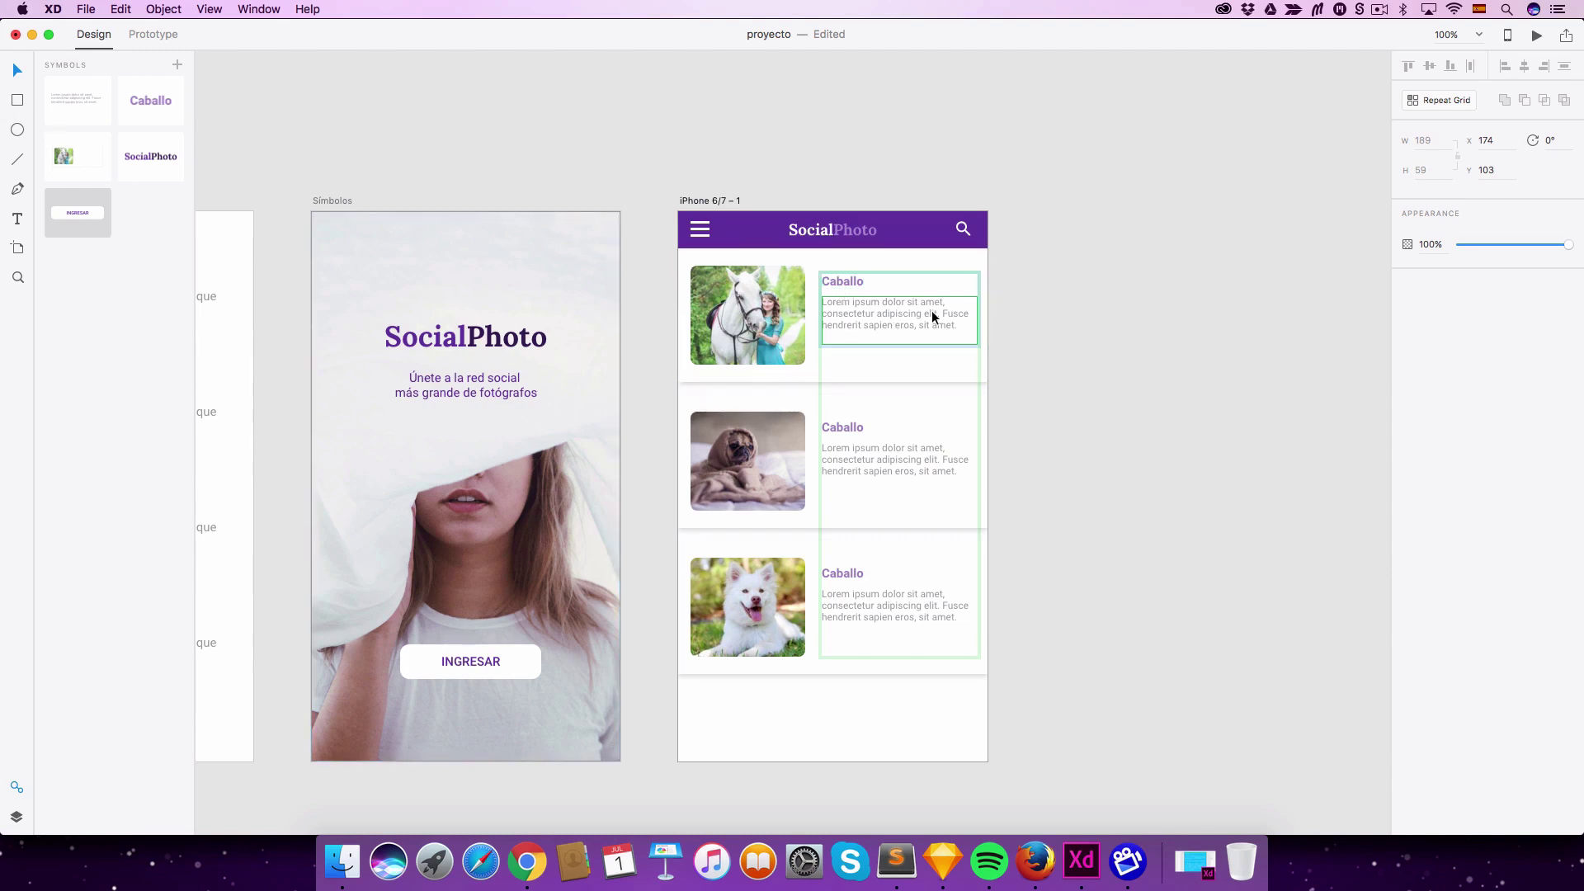
click(881, 317)
double_click(889, 316)
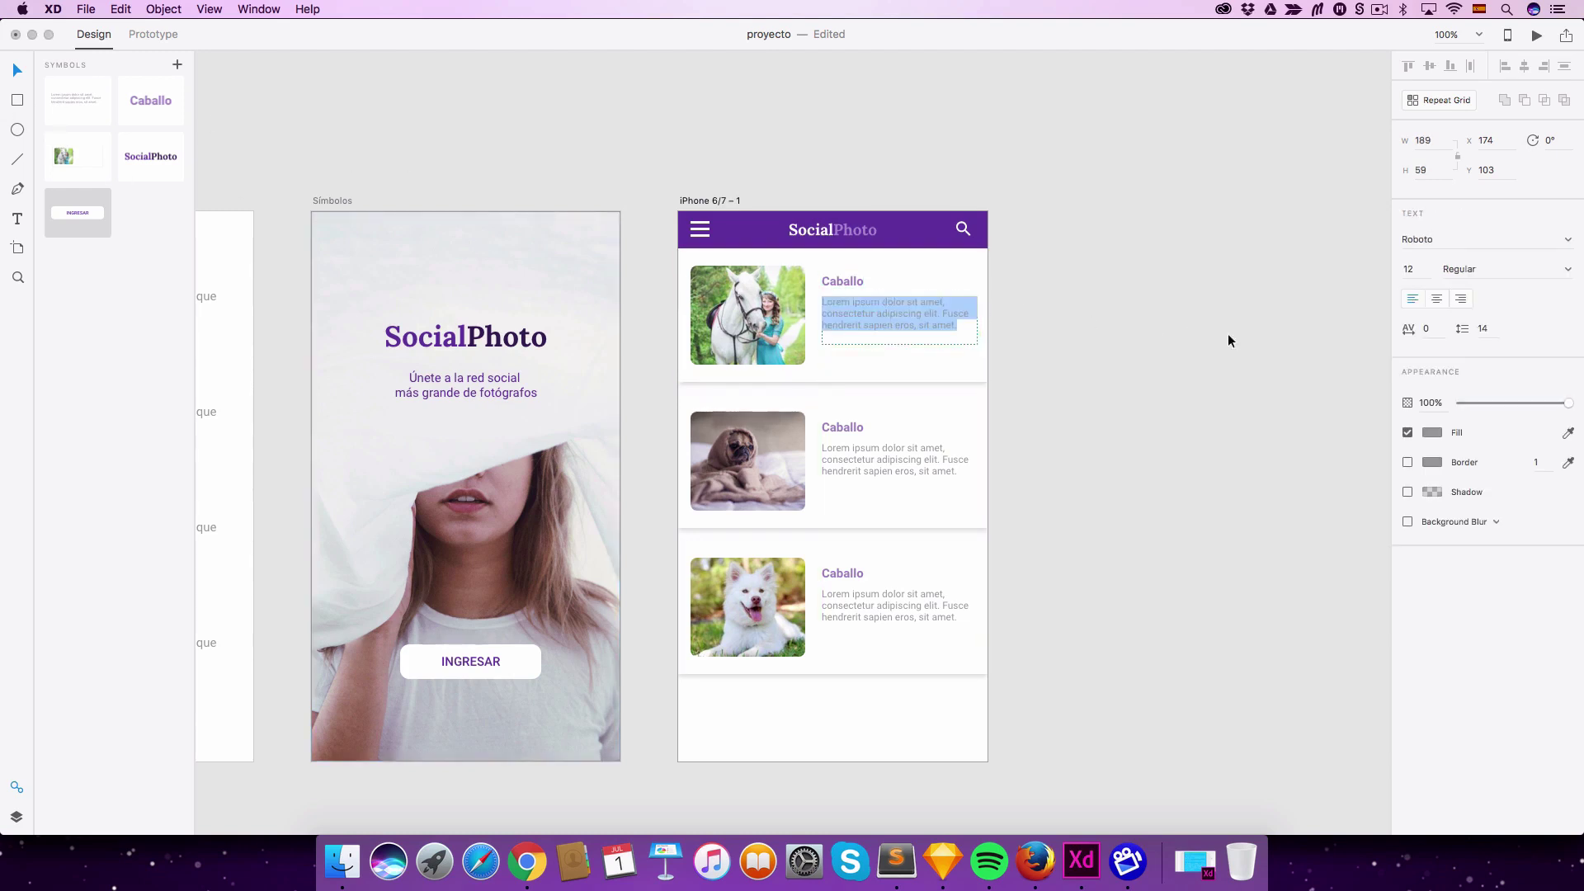
click(1432, 432)
click(1377, 383)
click(1327, 382)
click(1192, 413)
key(cmd+z)
Step: Duplicate the iPhone 6/7 – 1 artboard and ungroup the Repeat Grid of titles and descriptions in the copy
click(711, 199)
key(cmd+c)
key(cmd+v)
click(1236, 295)
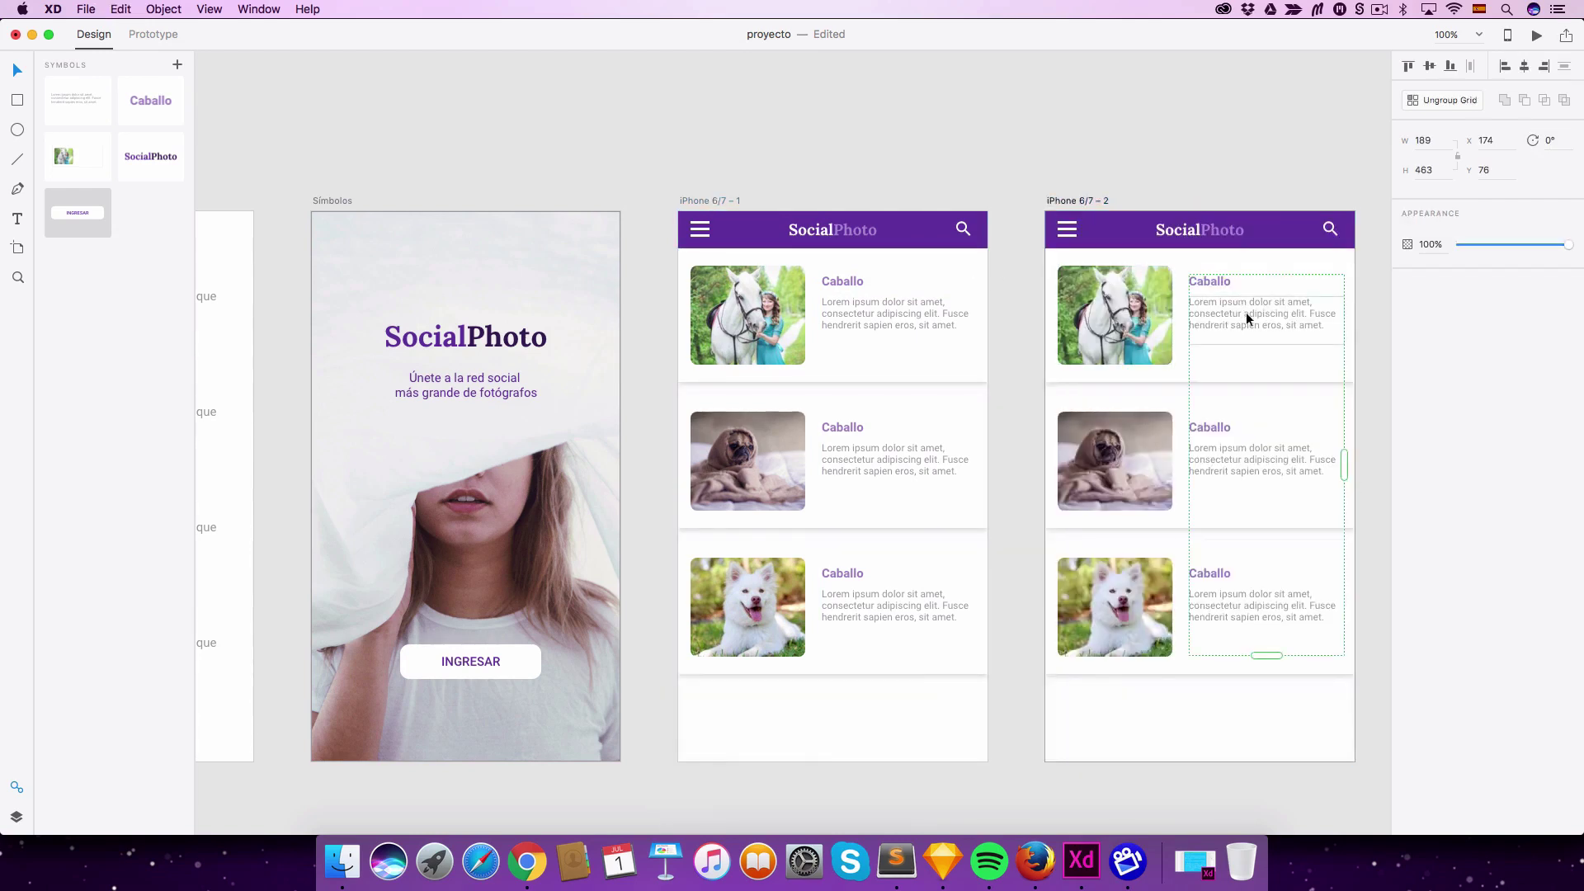
right_click(1246, 314)
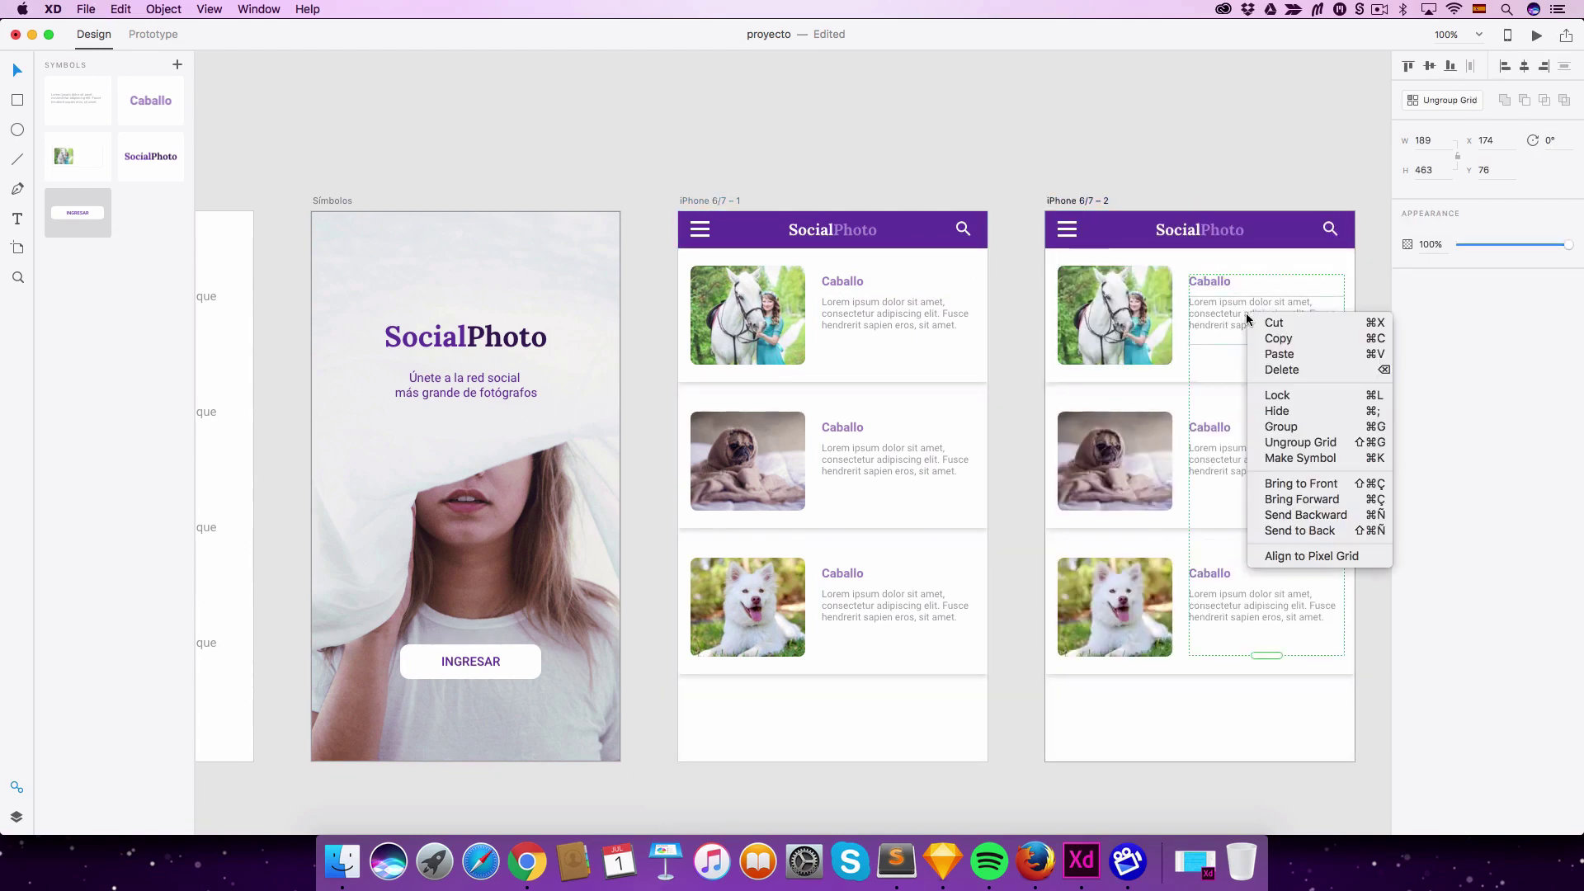
click(1454, 99)
click(1449, 98)
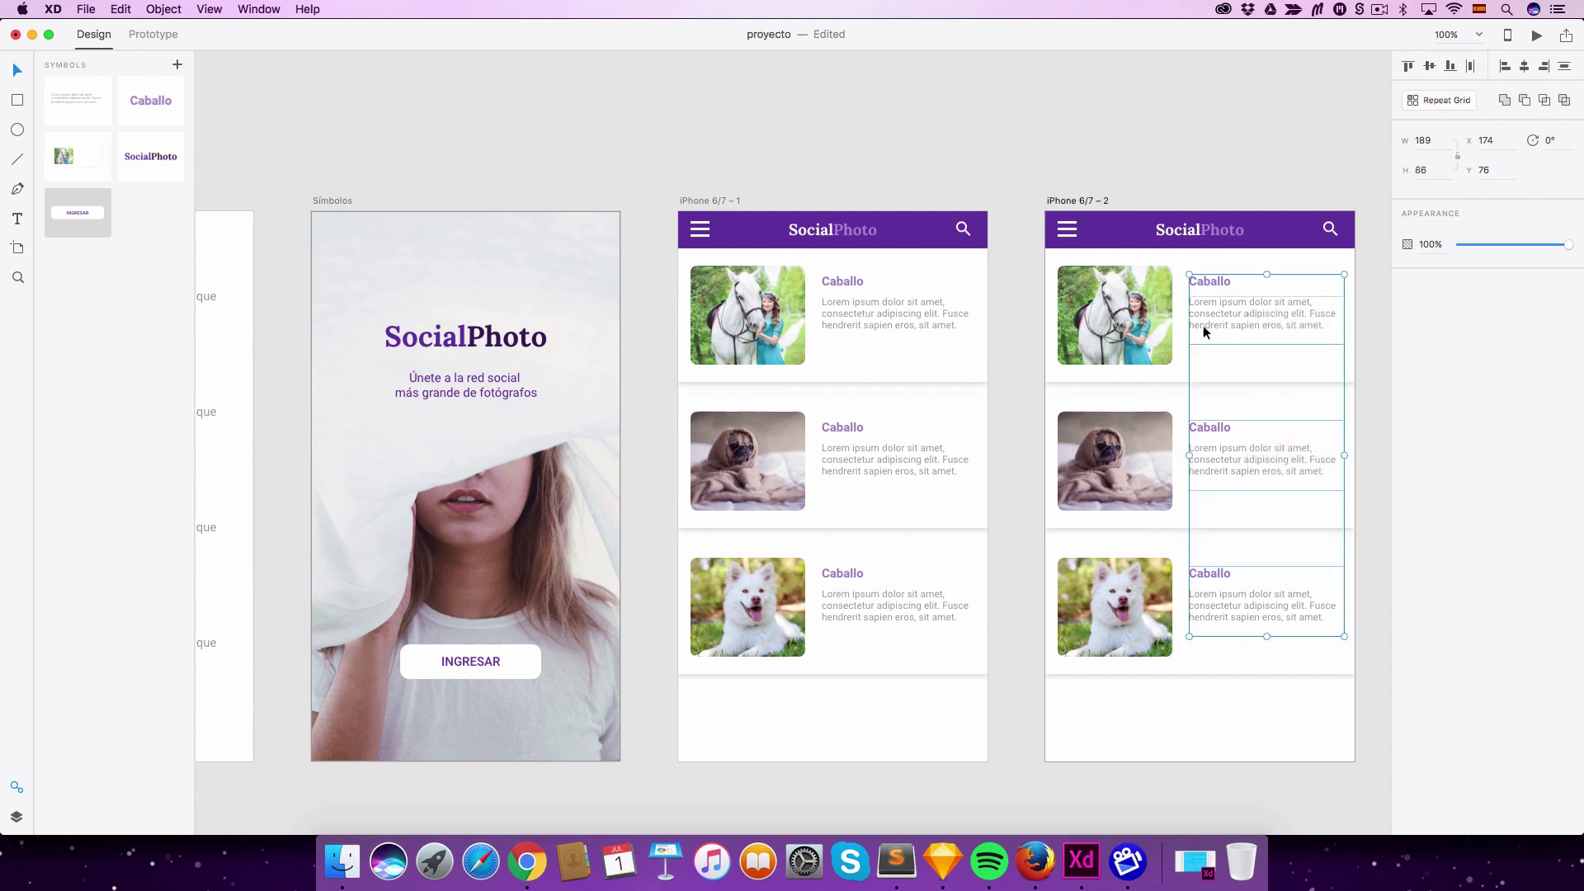
Step: Set the fill of the first description symbol on the copied artboard to #306486
double_click(1234, 304)
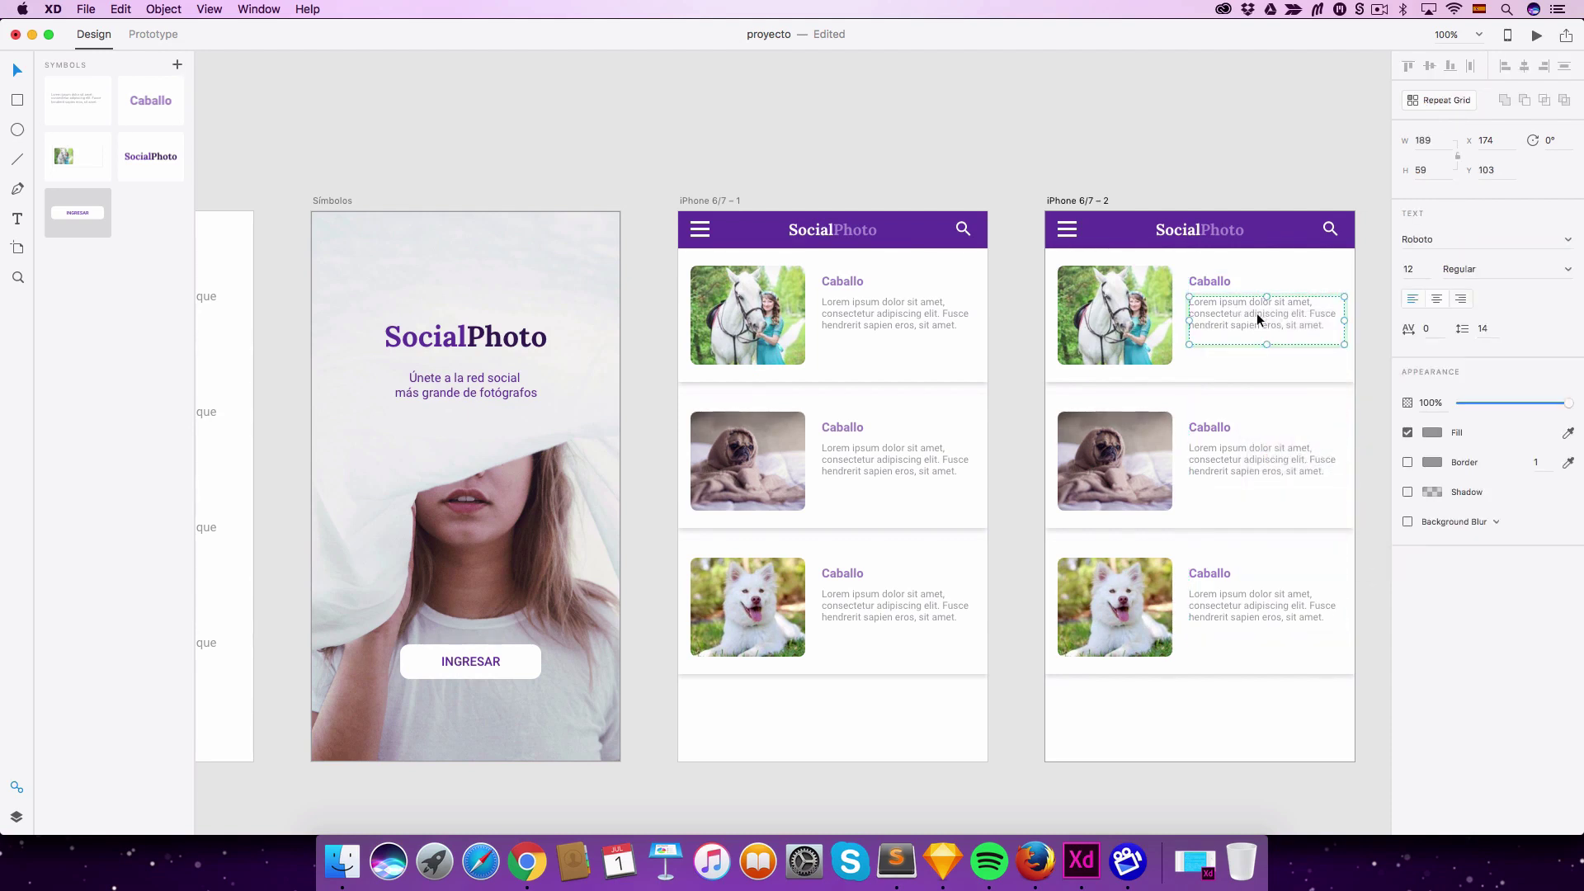
click(1433, 432)
click(1316, 387)
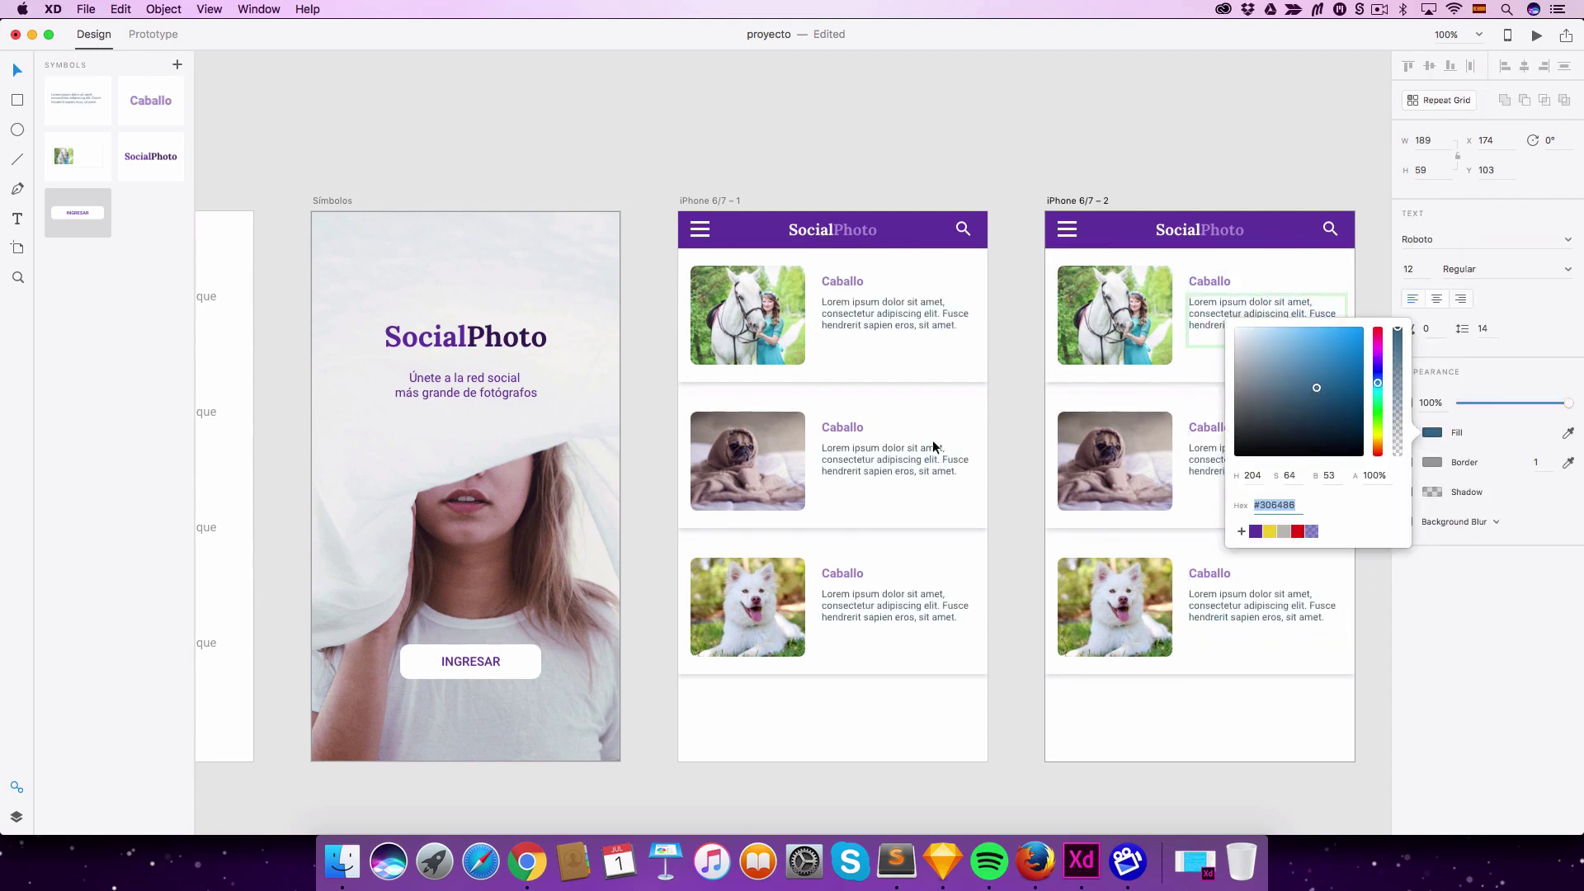
click(1365, 264)
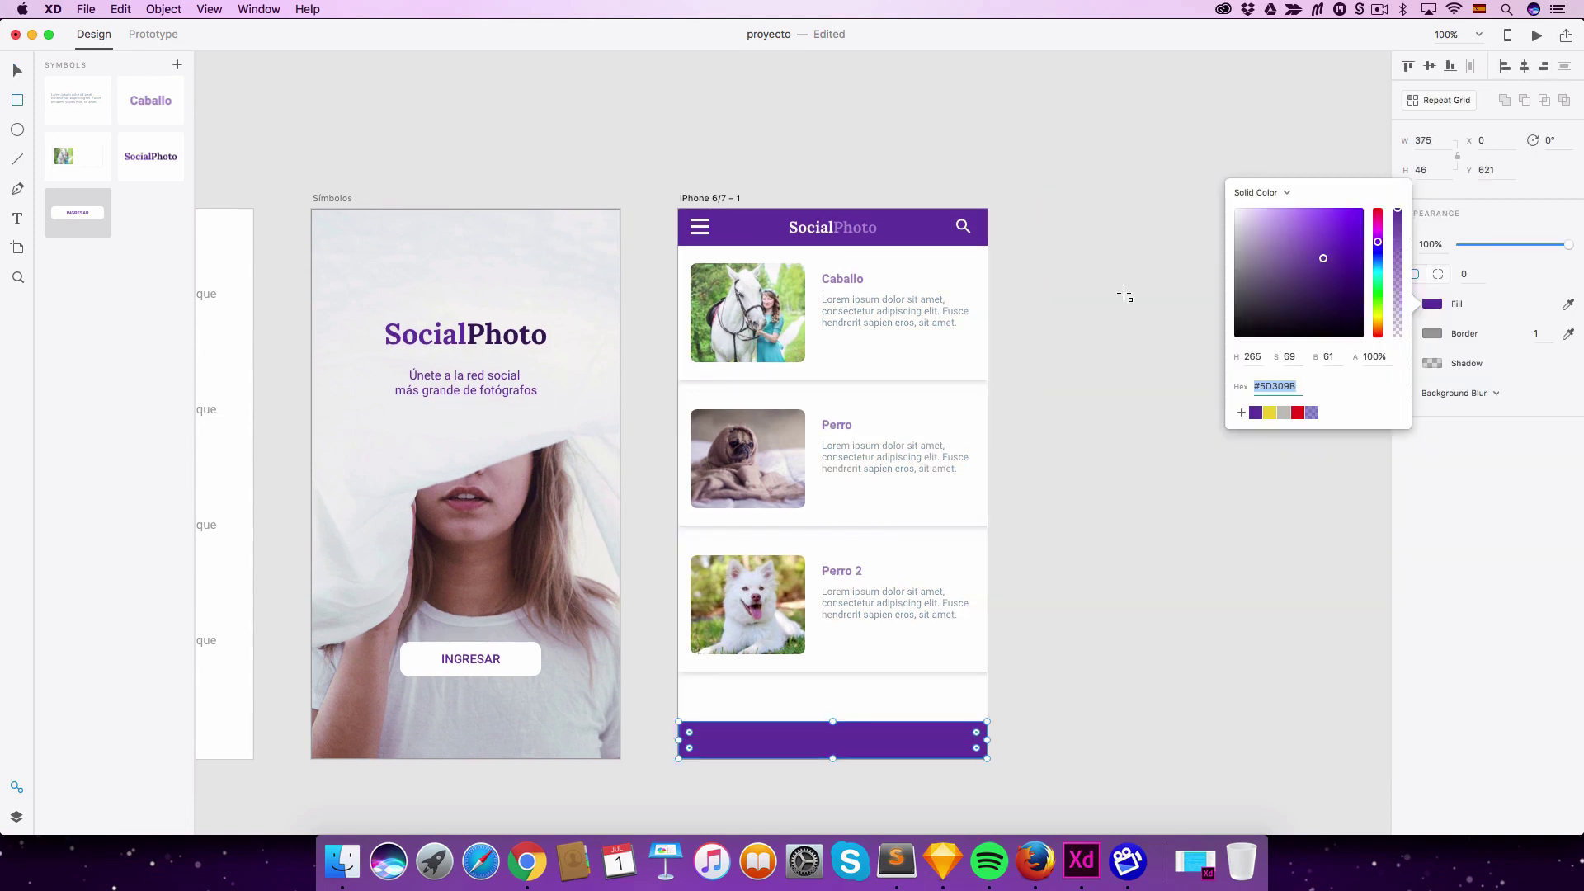
Step: Make the SocialPhoto text in the purple header a symbol
click(1084, 406)
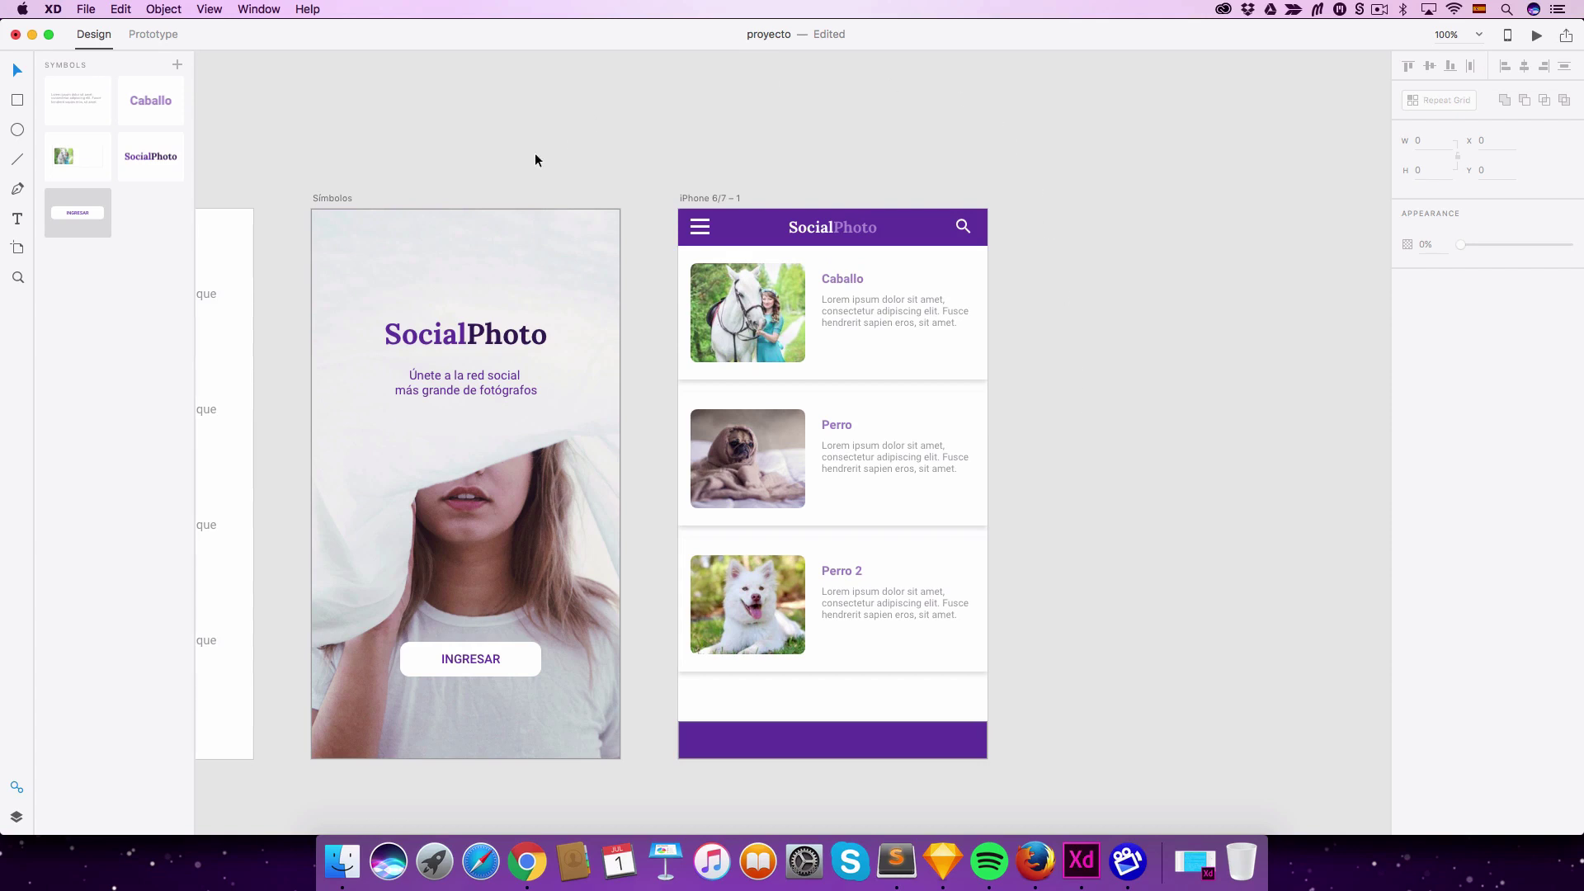
click(845, 231)
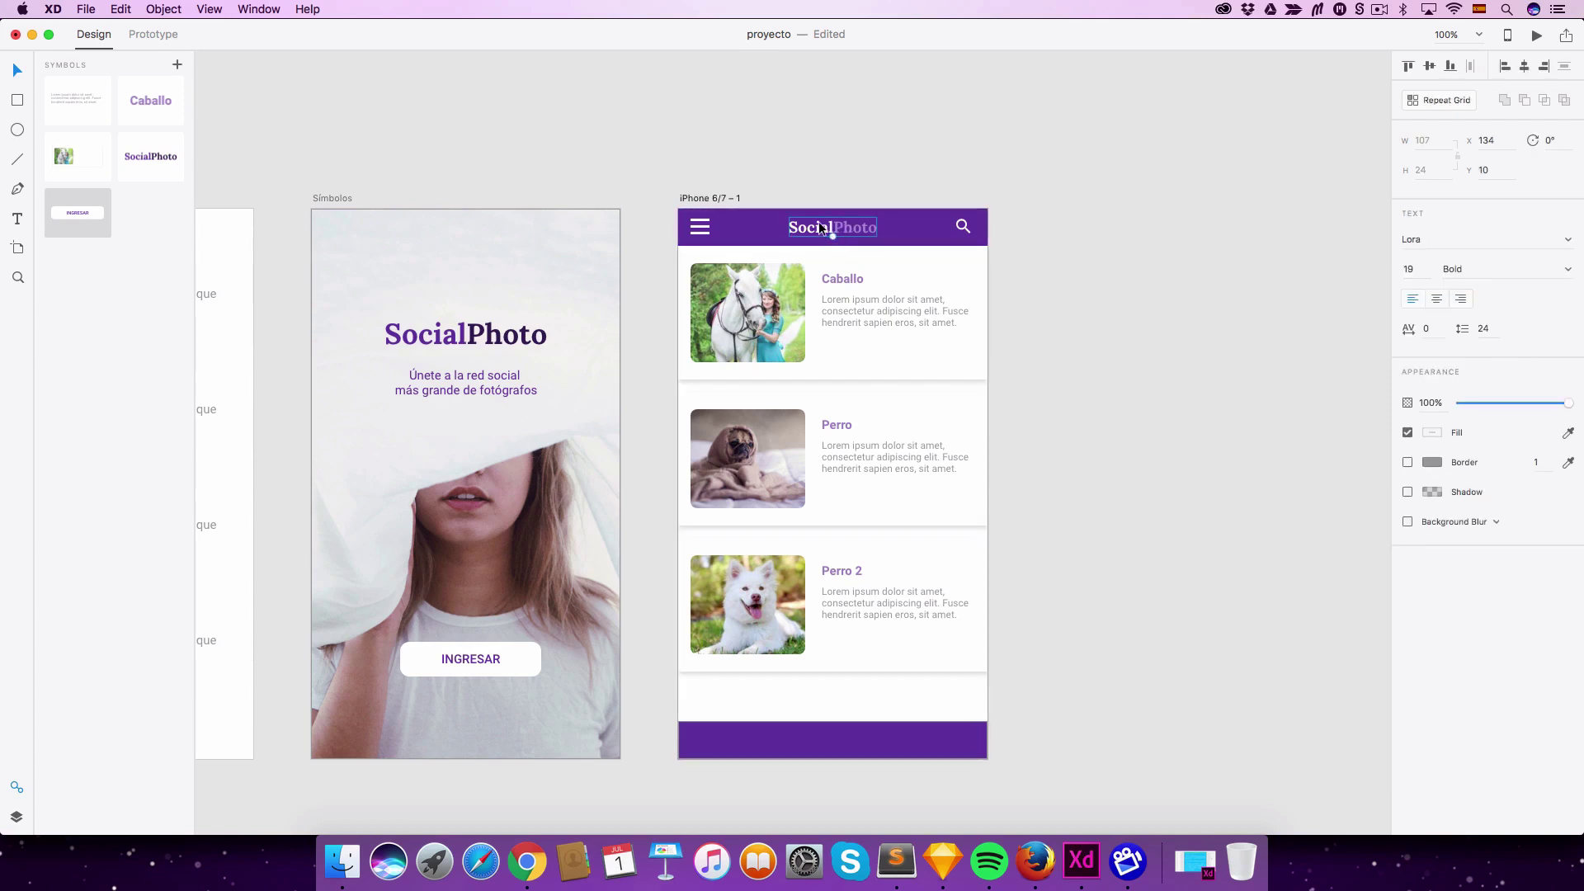
right_click(825, 232)
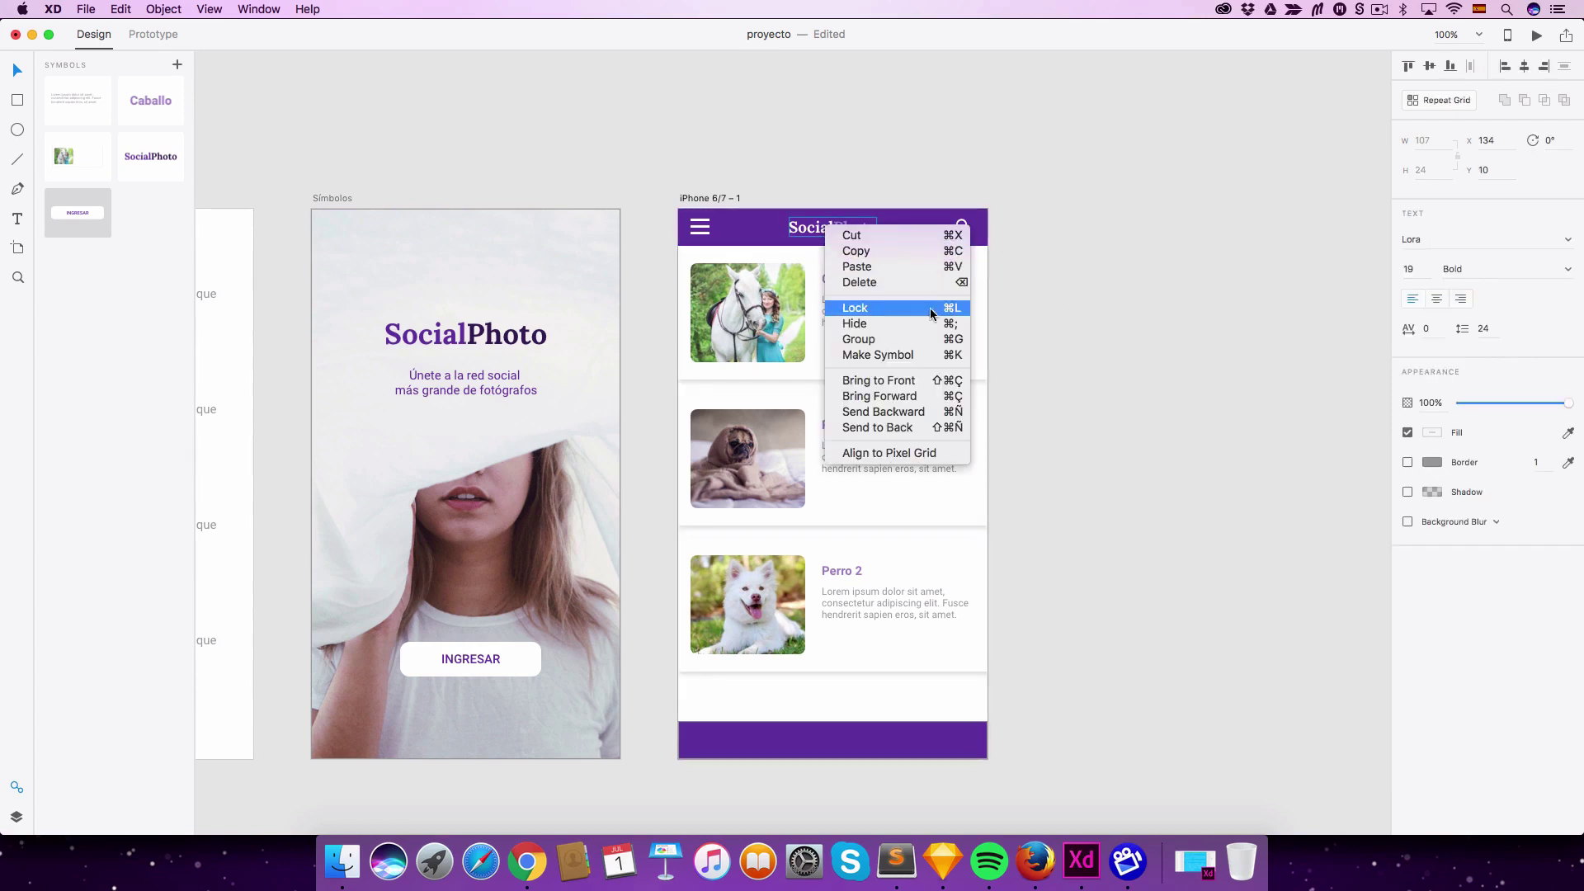
click(887, 354)
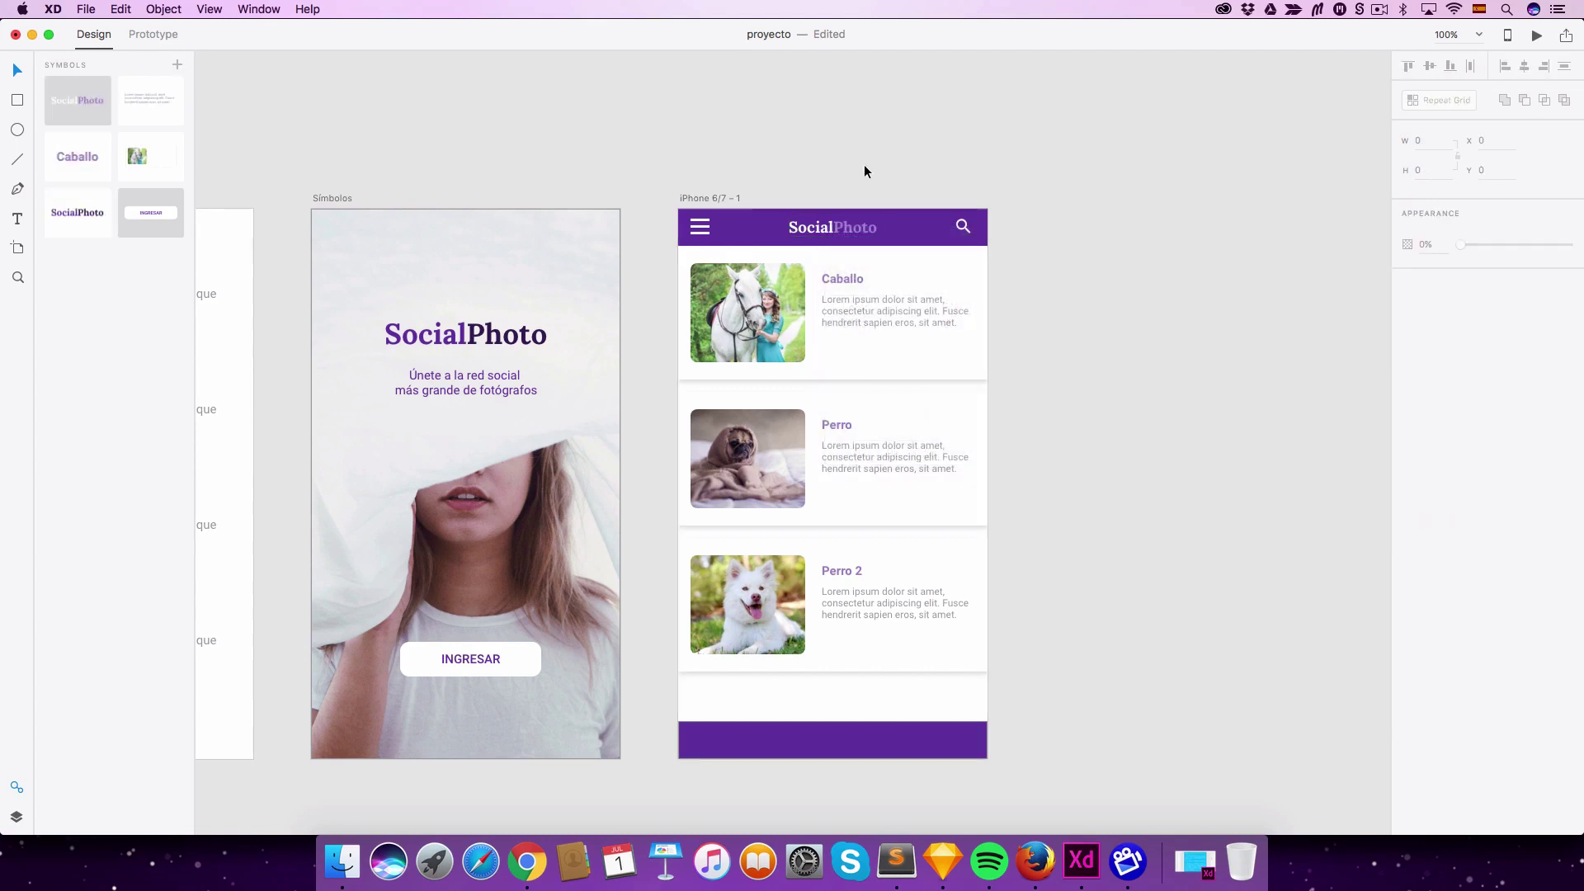
Step: Make the whole header a single symbol: purple bar, menu icon, SocialPhoto text and search icon
drag(661, 184, 1013, 239)
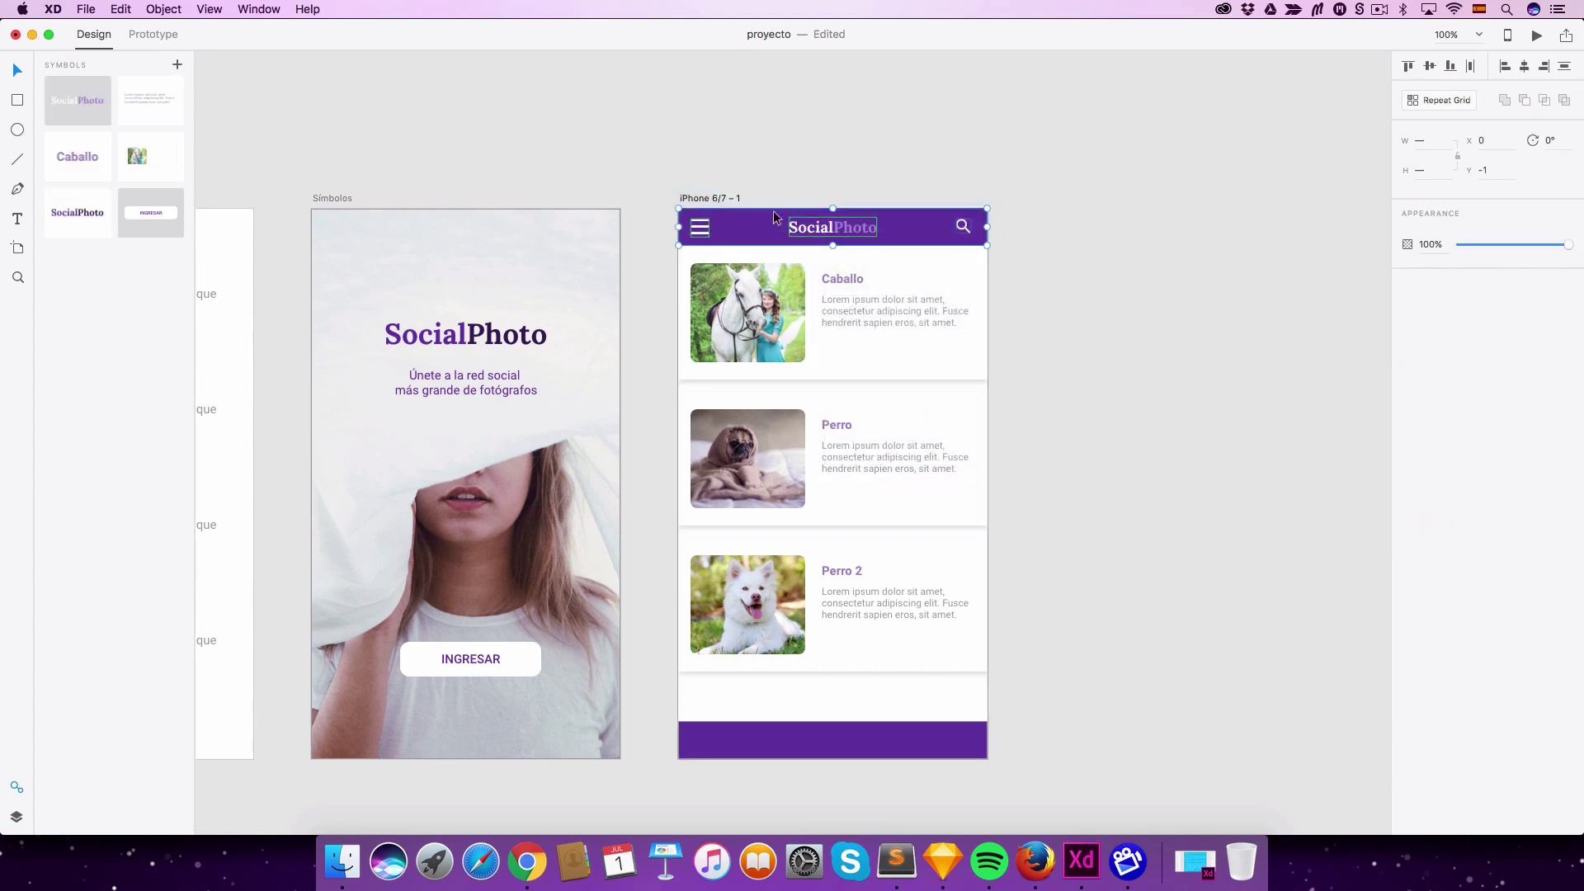
right_click(815, 234)
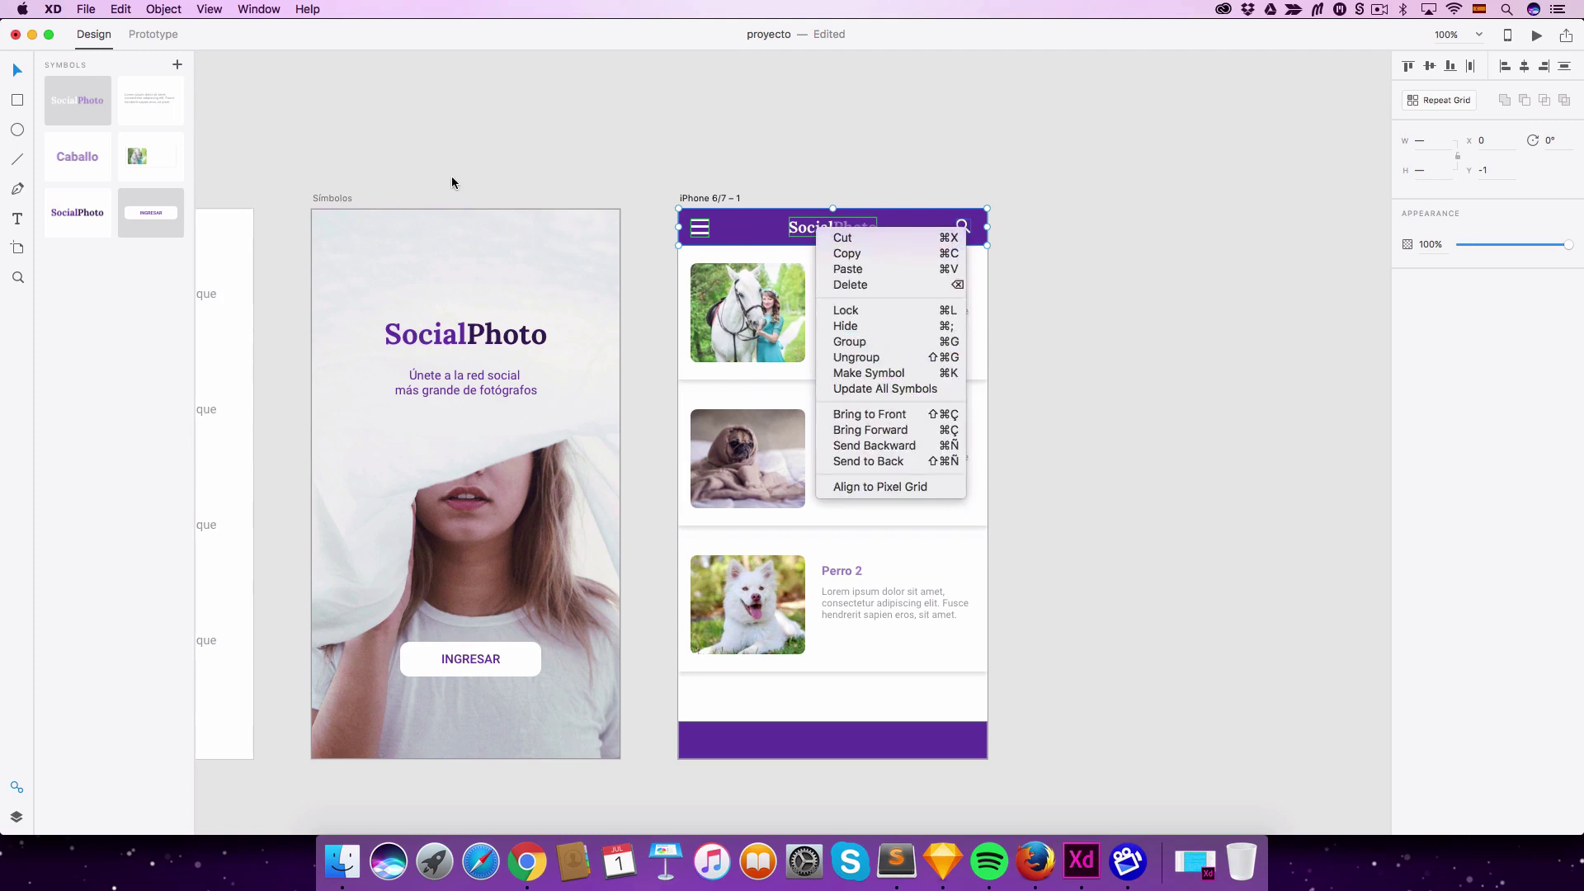
click(374, 159)
click(176, 65)
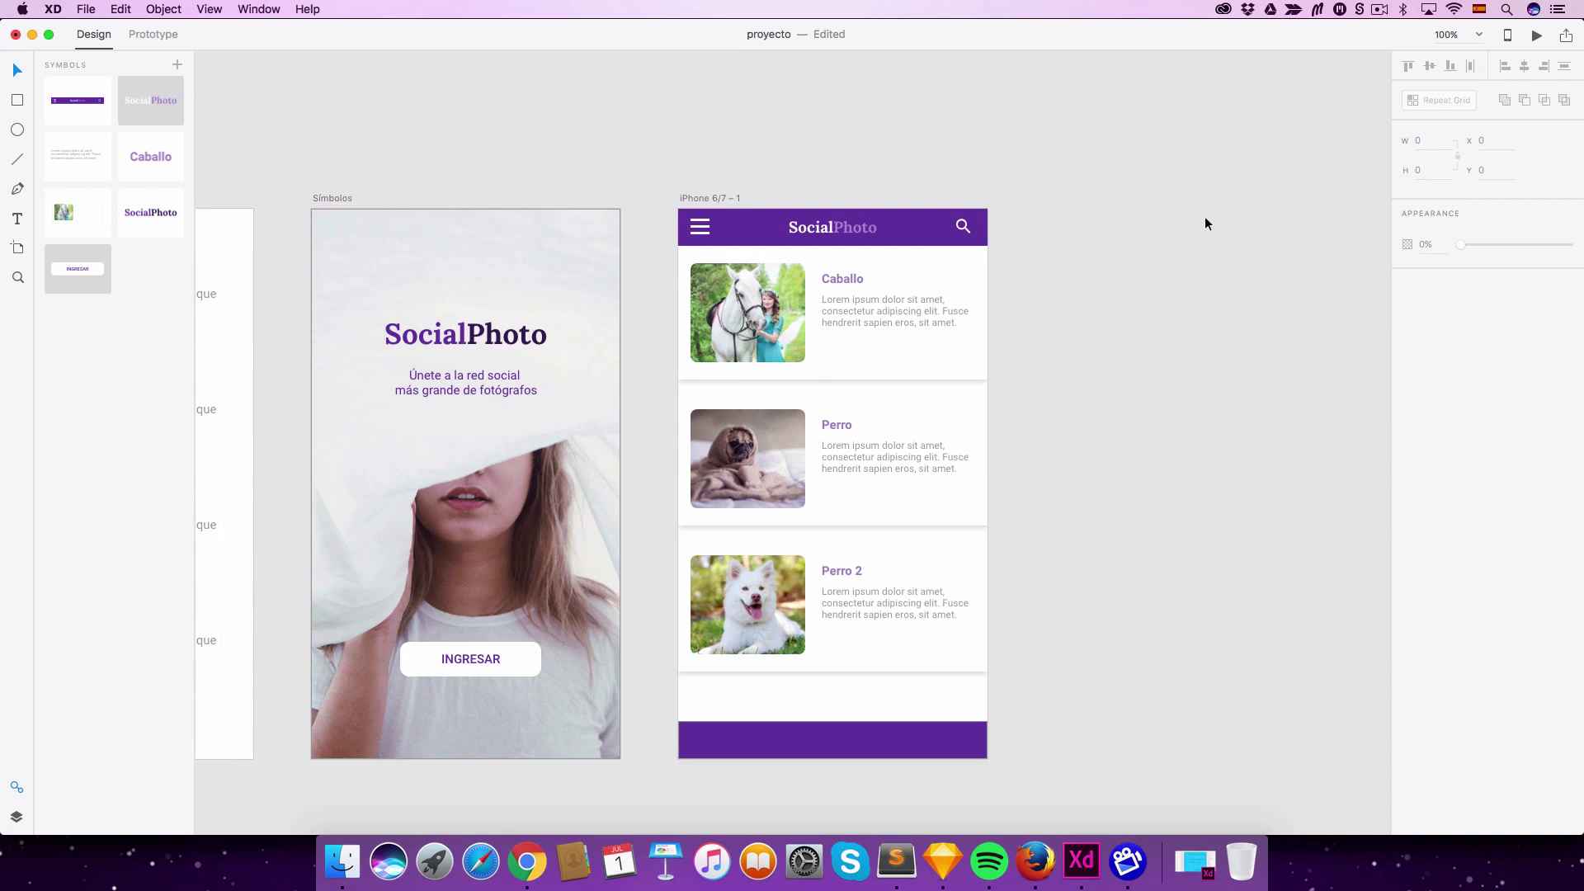
Step: Add another iPhone 6/7 artboard and place the header symbol across its top edge
click(18, 248)
click(1454, 125)
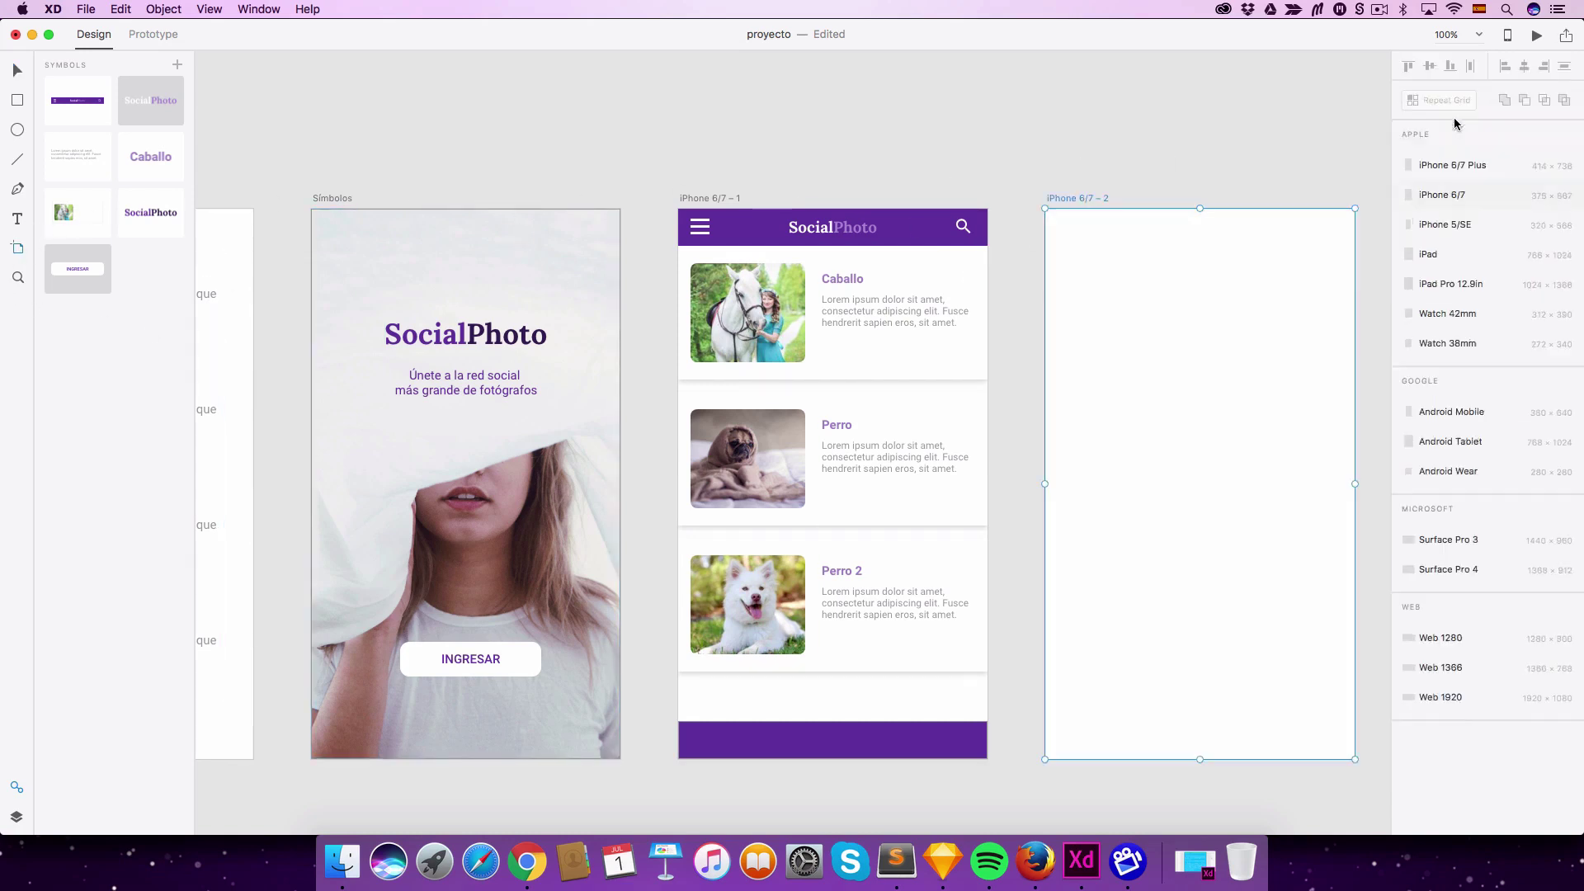
drag(73, 101, 1188, 230)
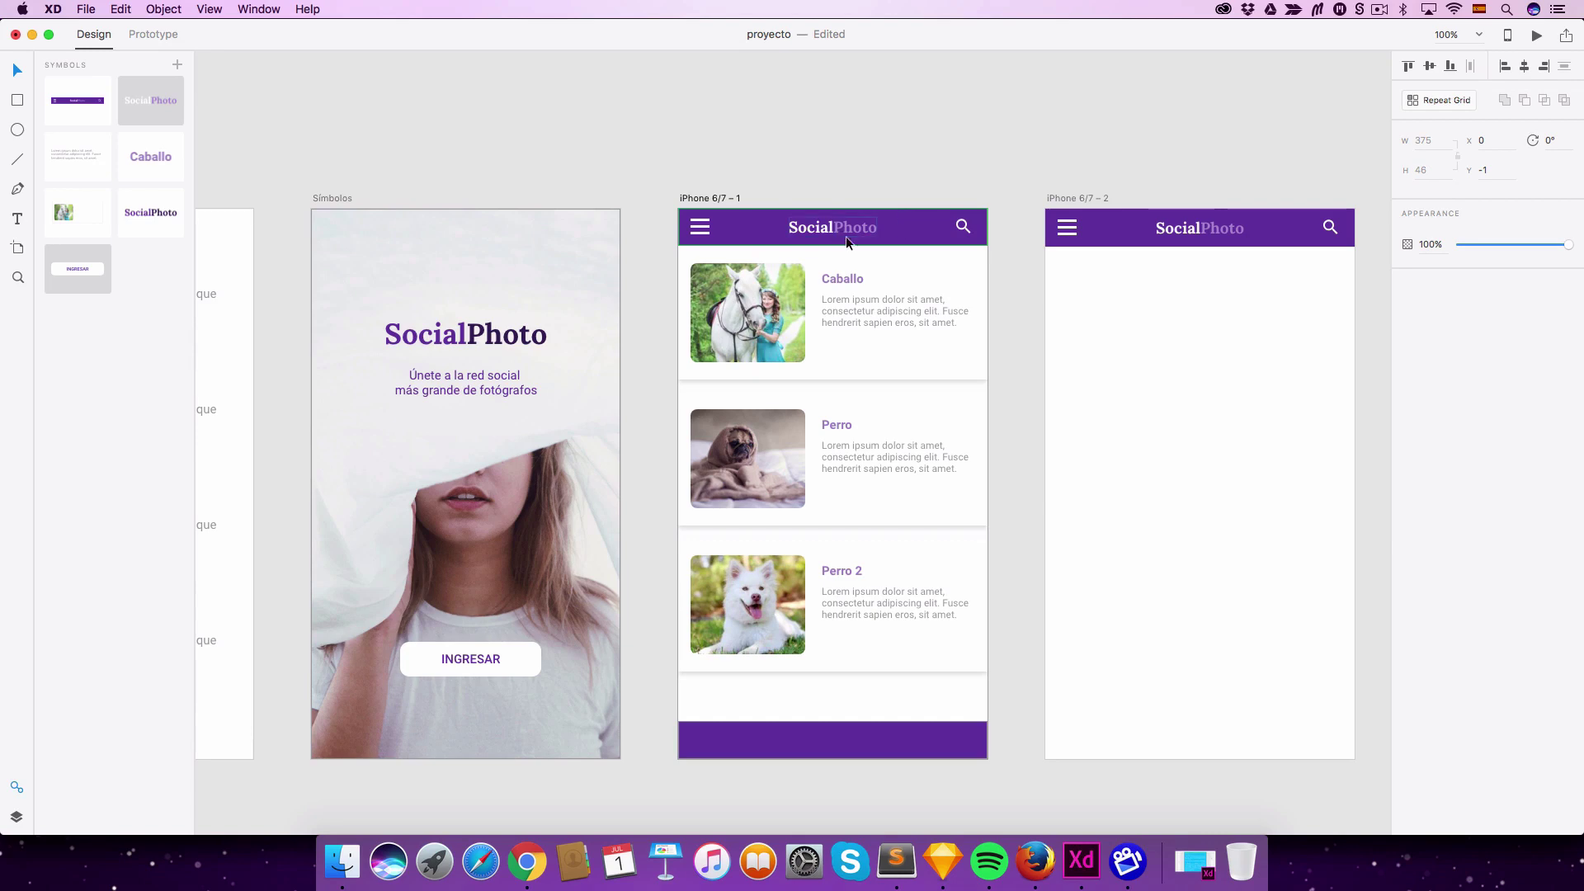
Step: Change the fill of the header symbol's purple bar to a lighter purple
key(super+equal)
drag(1131, 177, 785, 529)
click(782, 338)
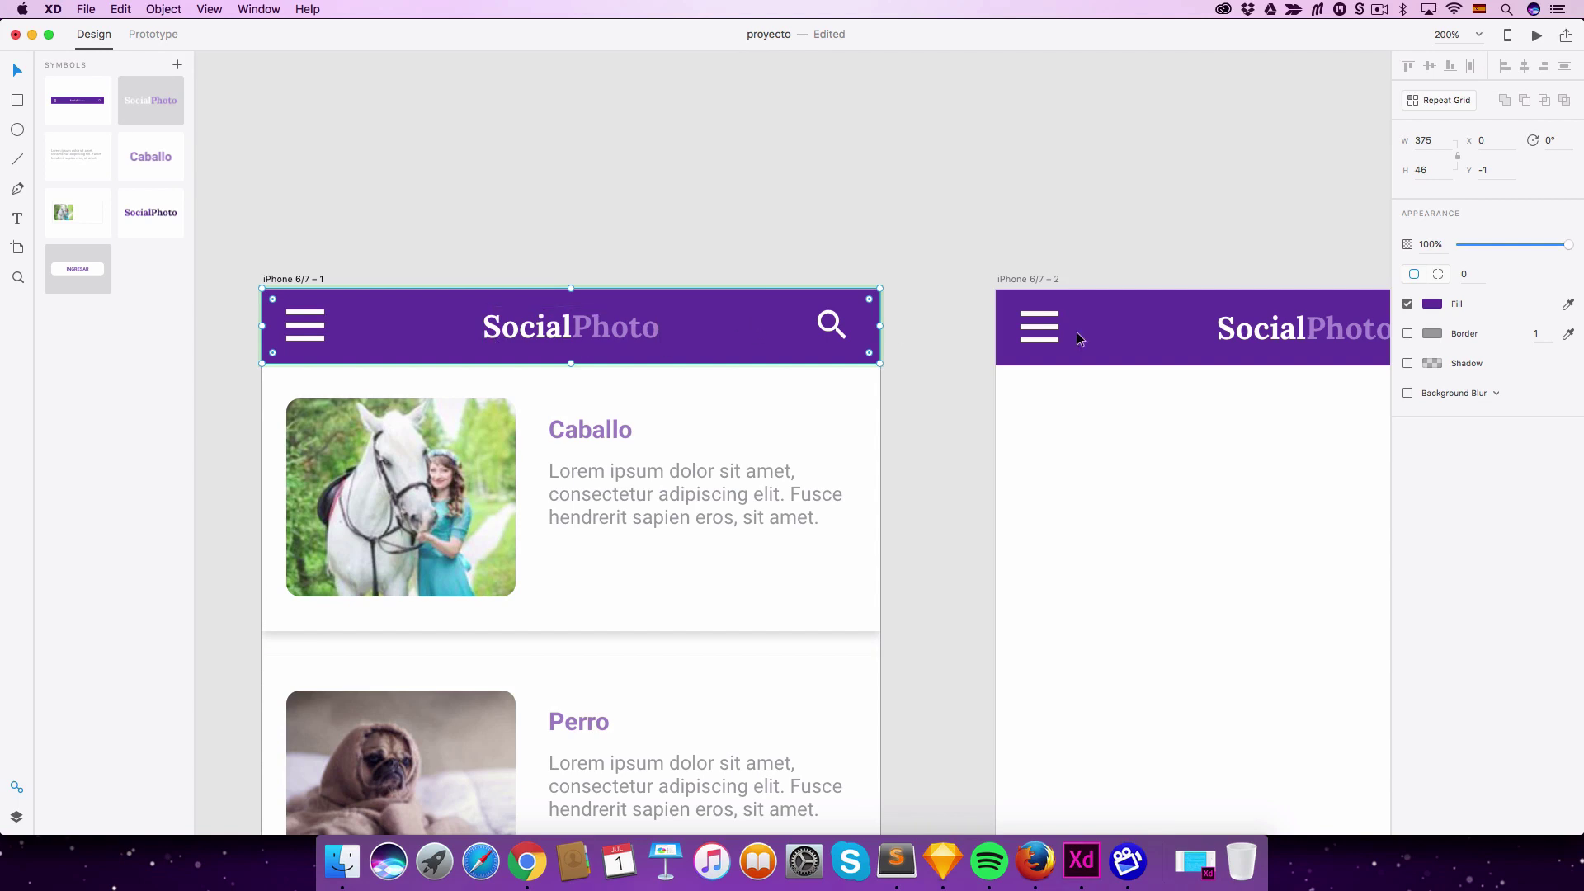
click(1426, 312)
drag(1318, 284, 1292, 252)
click(1057, 201)
Step: Try Luminari on the header symbol's SocialPhoto text and set its font to Open Sans
click(520, 332)
double_click(566, 326)
double_click(566, 324)
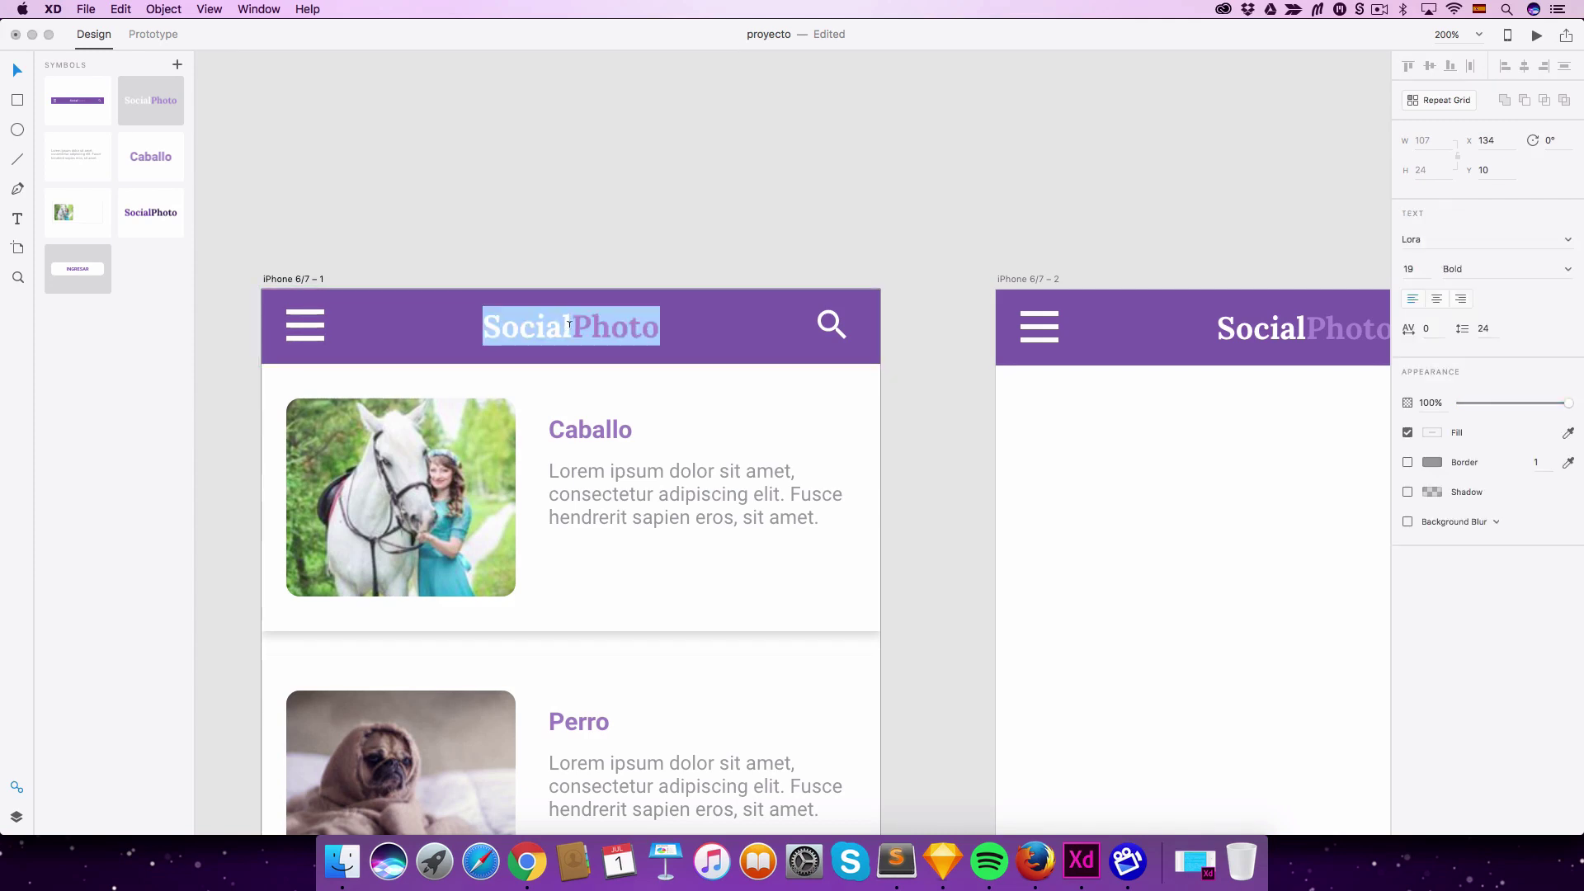
click(1568, 241)
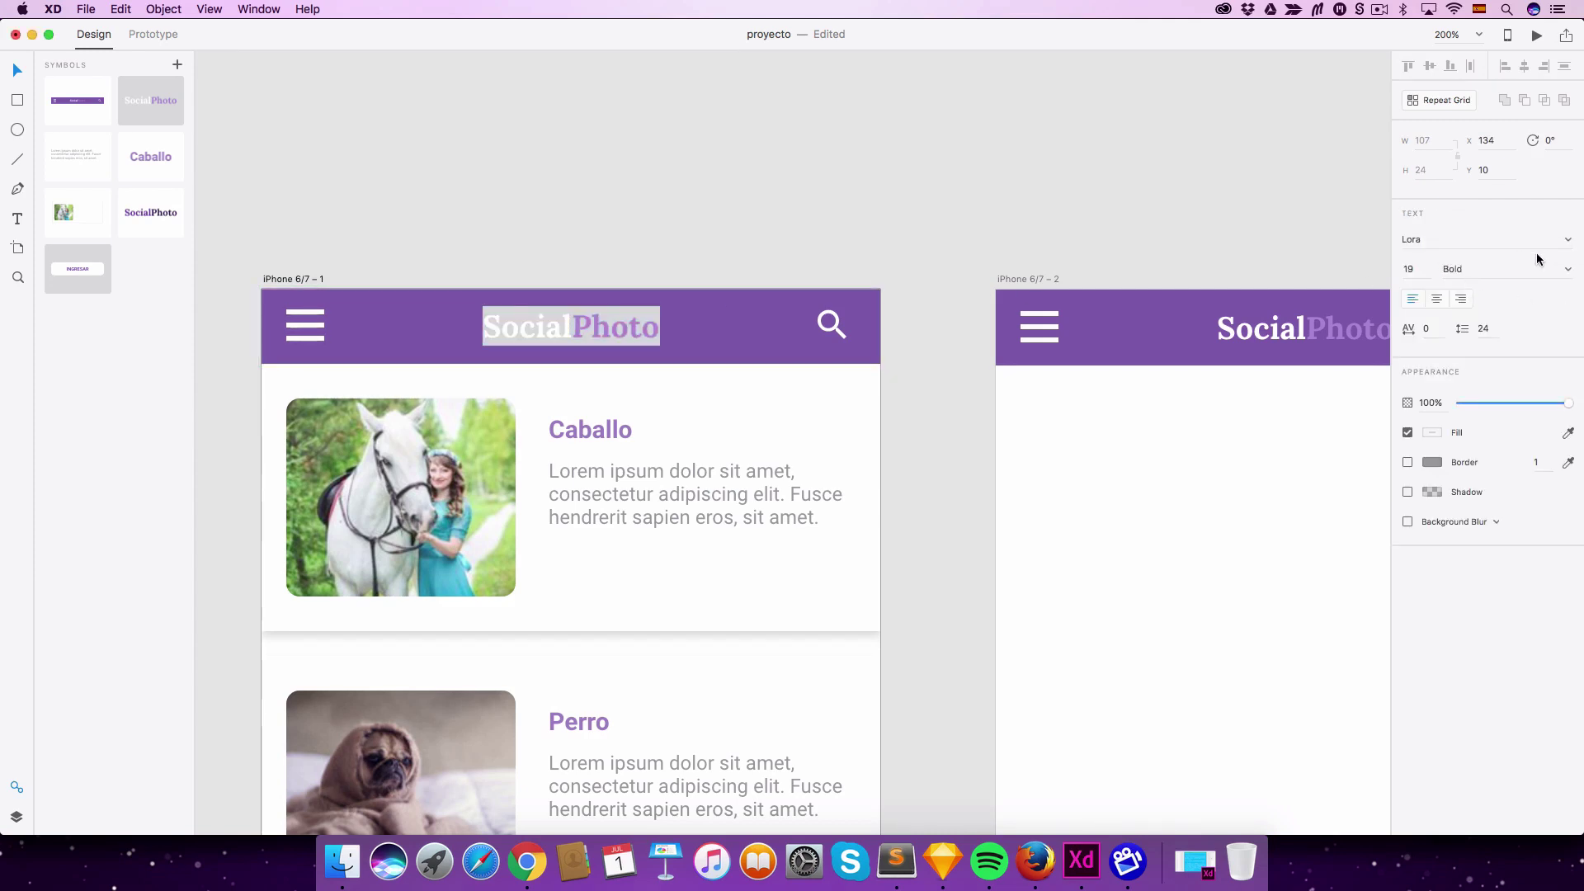
click(1568, 244)
click(1456, 302)
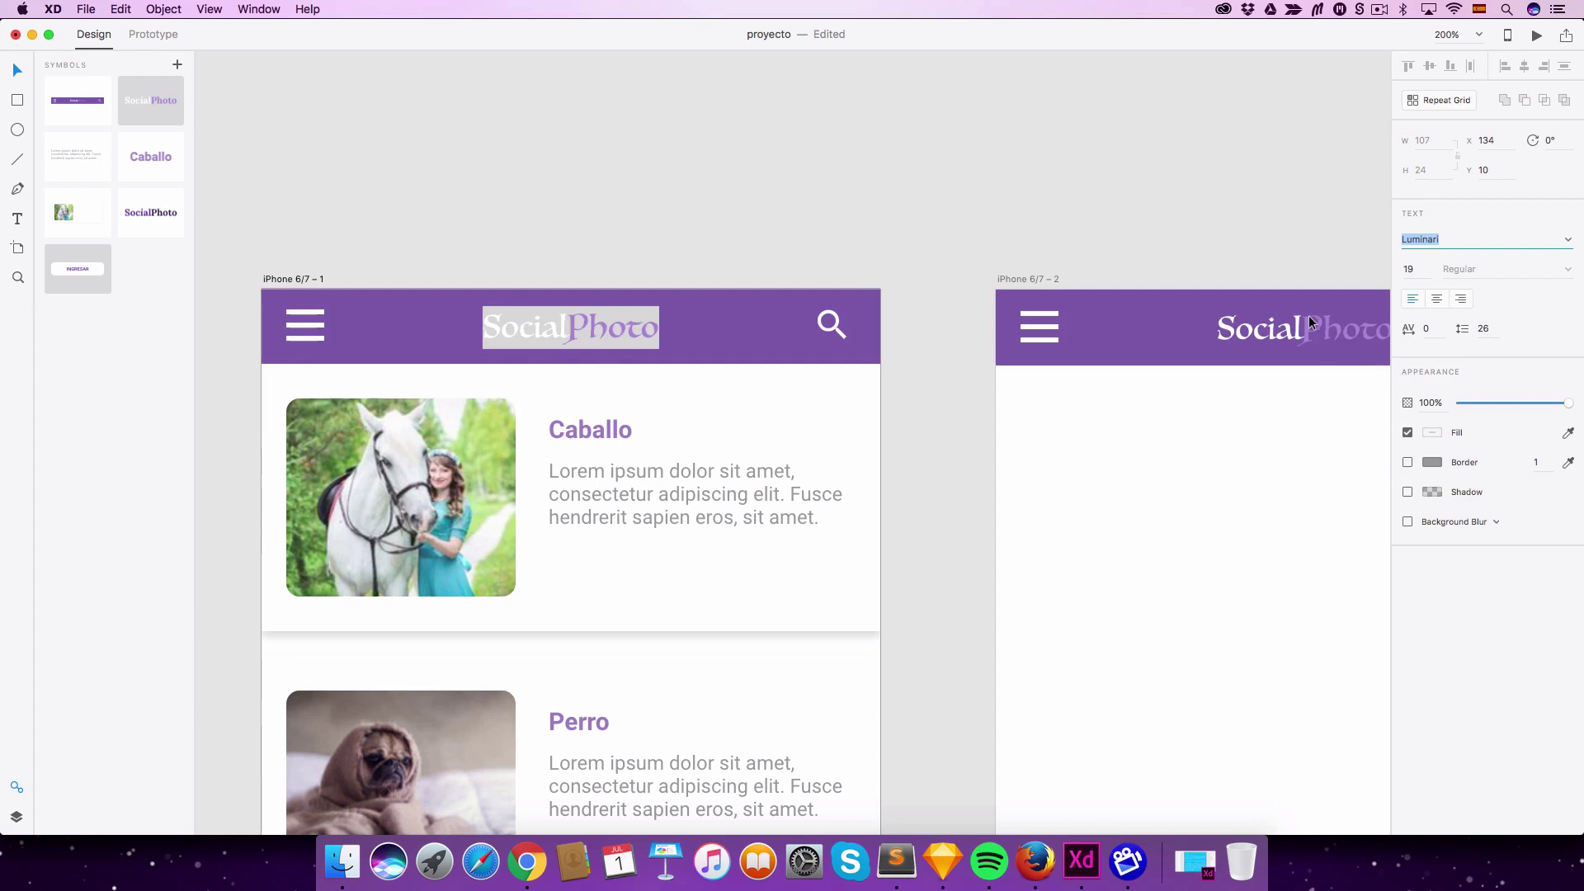
text(Open Sans)
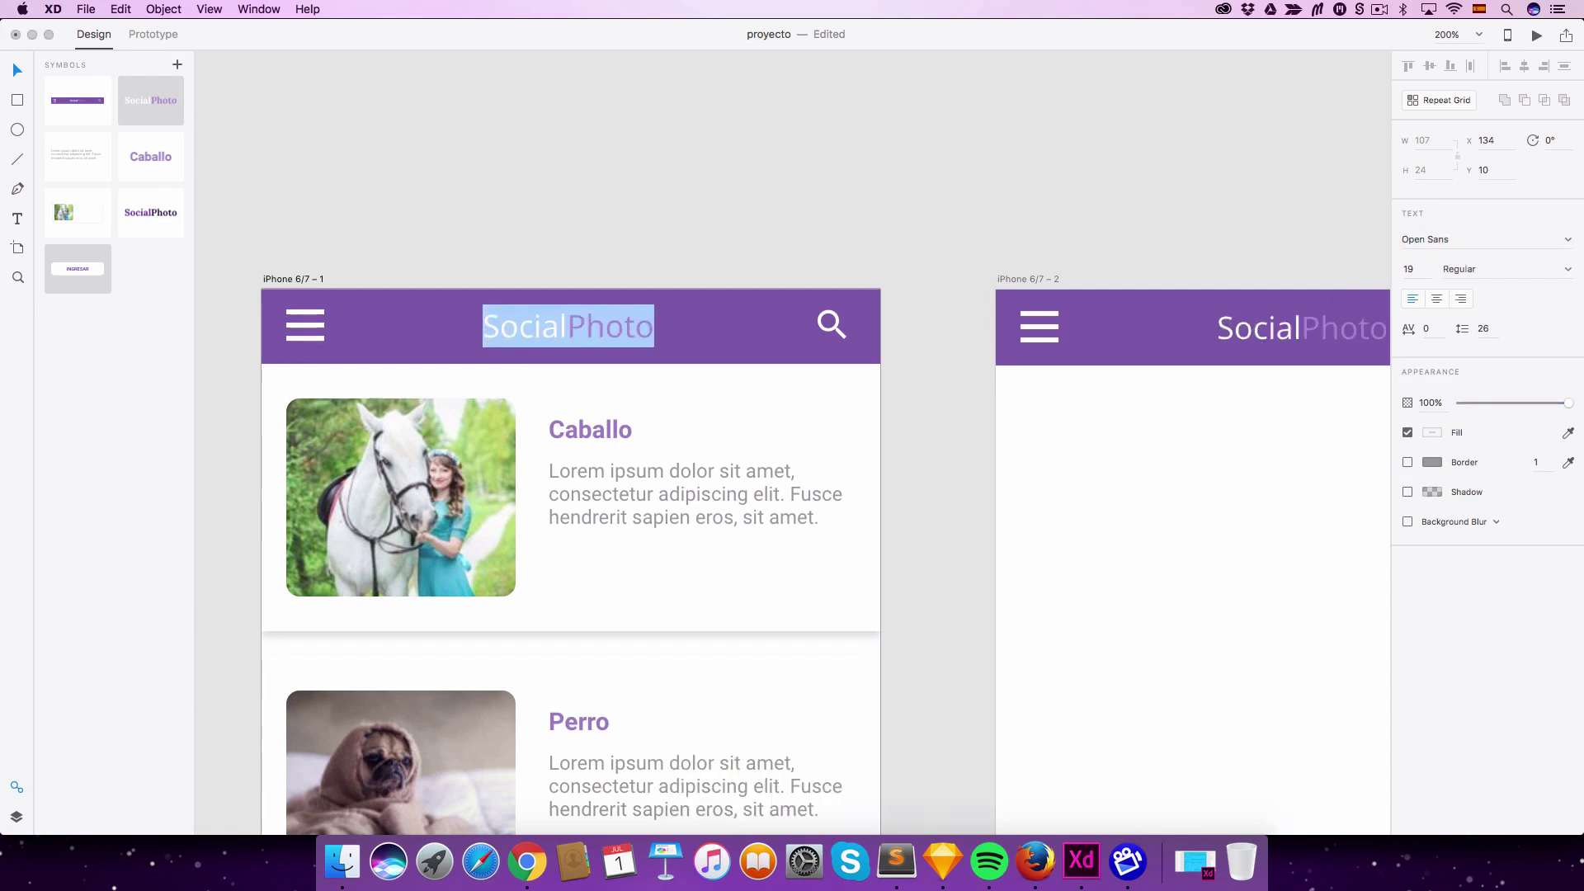
Step: Undo the Open Sans change on the header's SocialPhoto text and shift that text slightly right within the symbol, to about X 141, Y 9
key(Escape)
key(cmd+1)
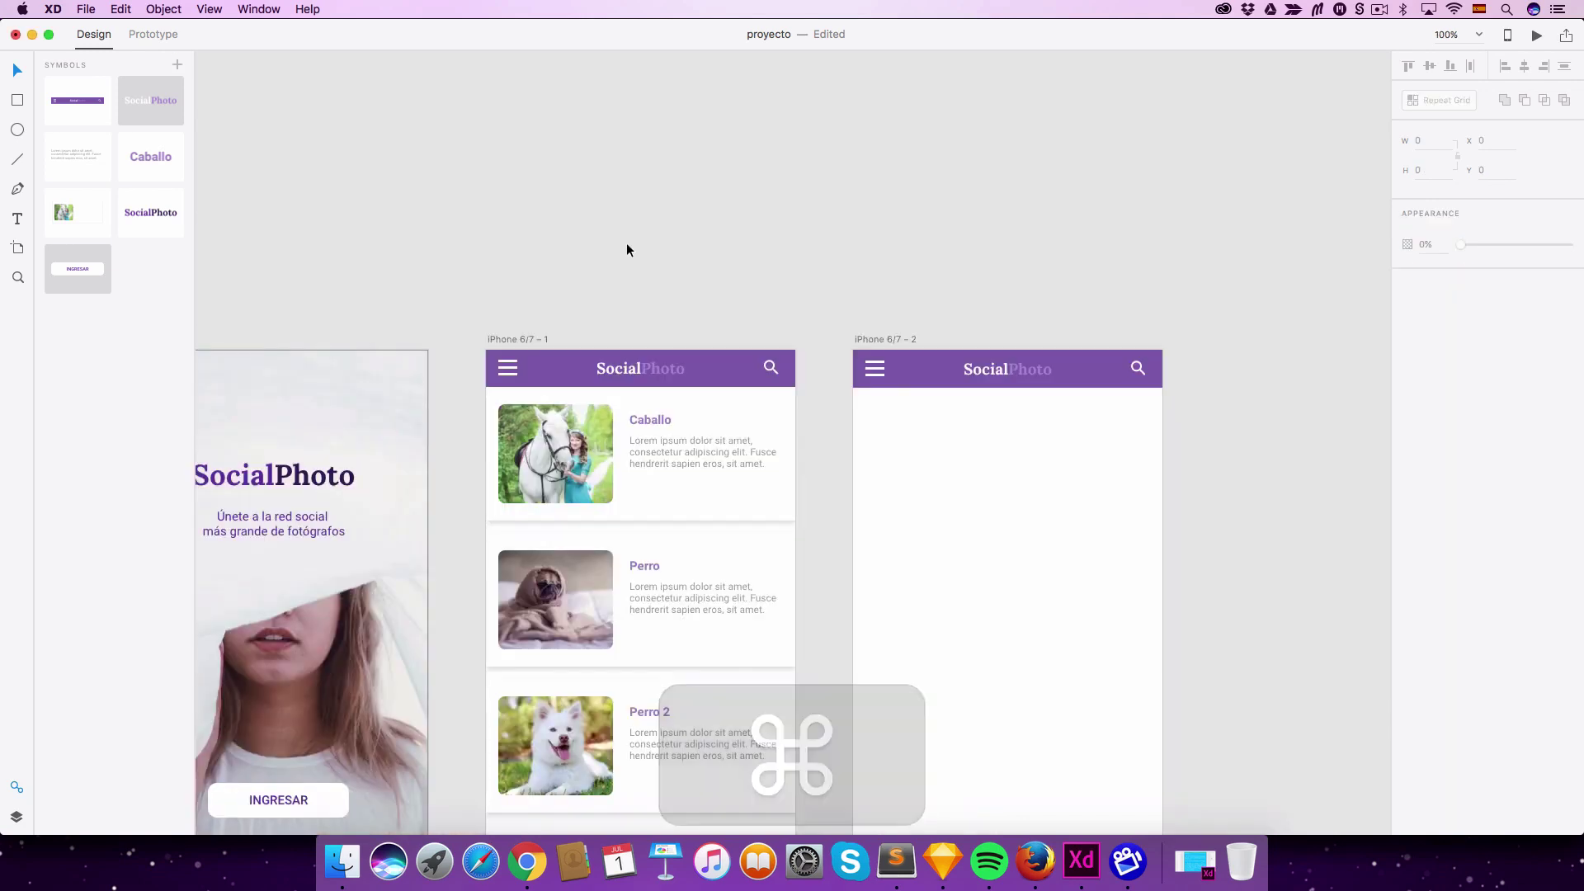
click(651, 373)
double_click(652, 373)
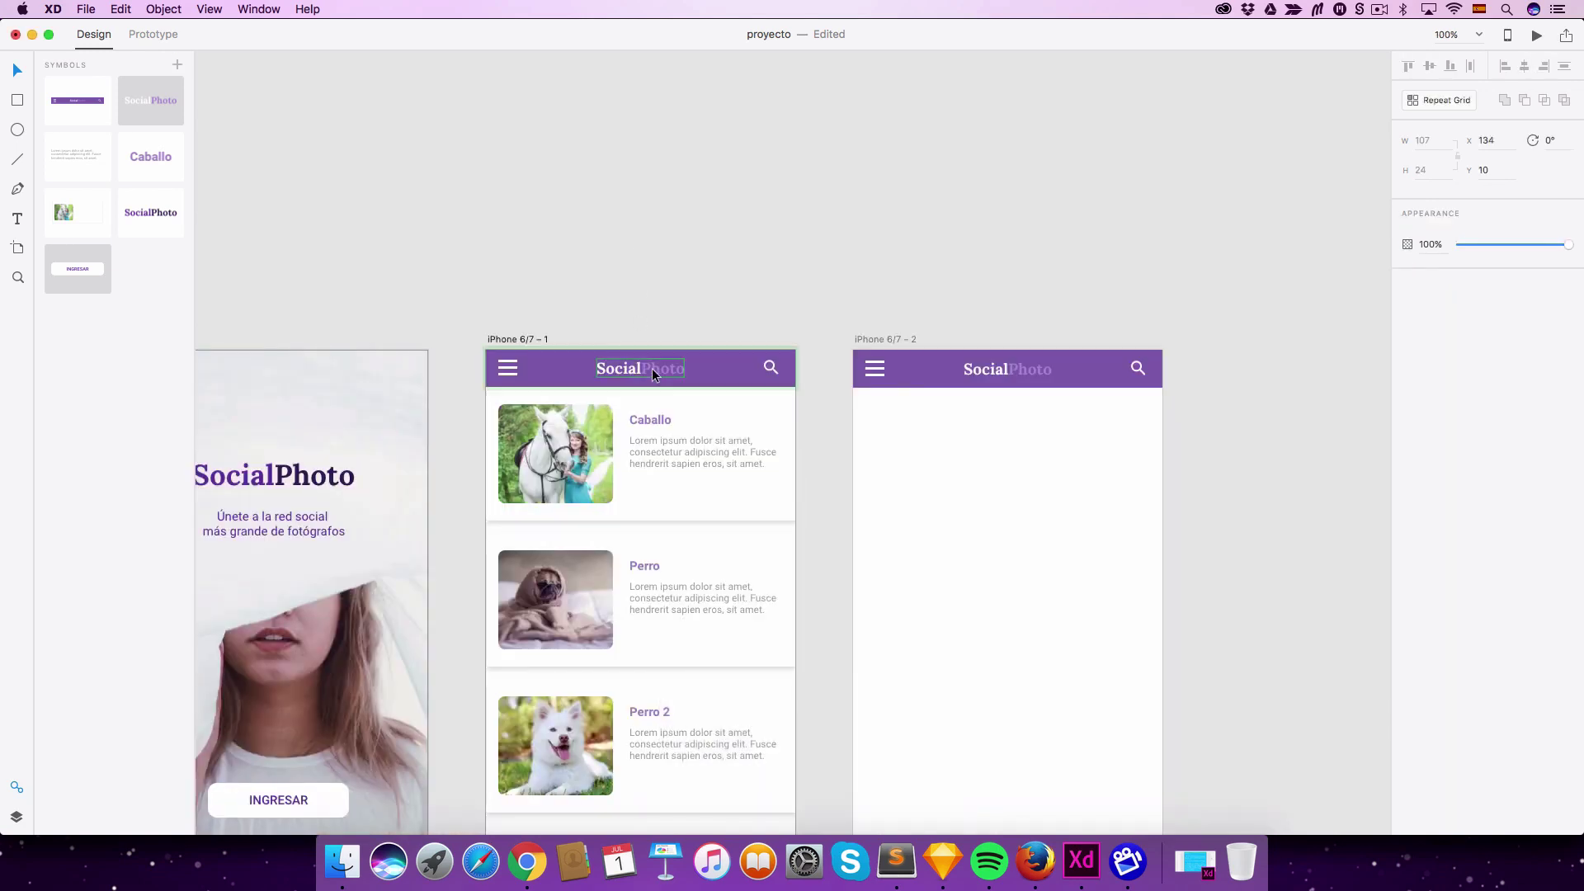
drag(641, 373, 660, 374)
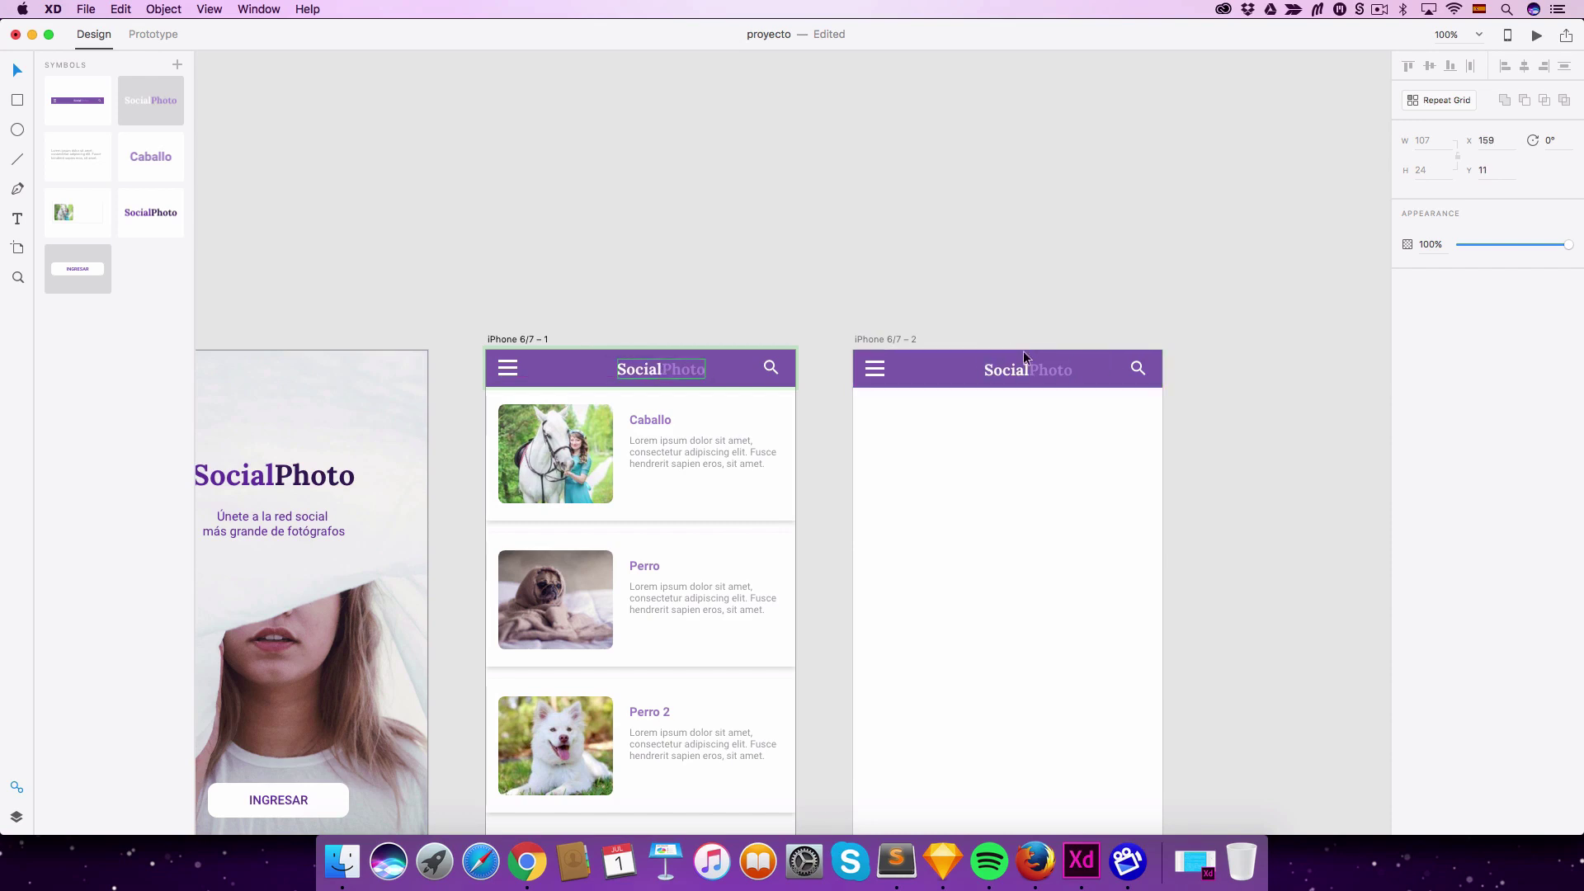
drag(676, 369, 663, 369)
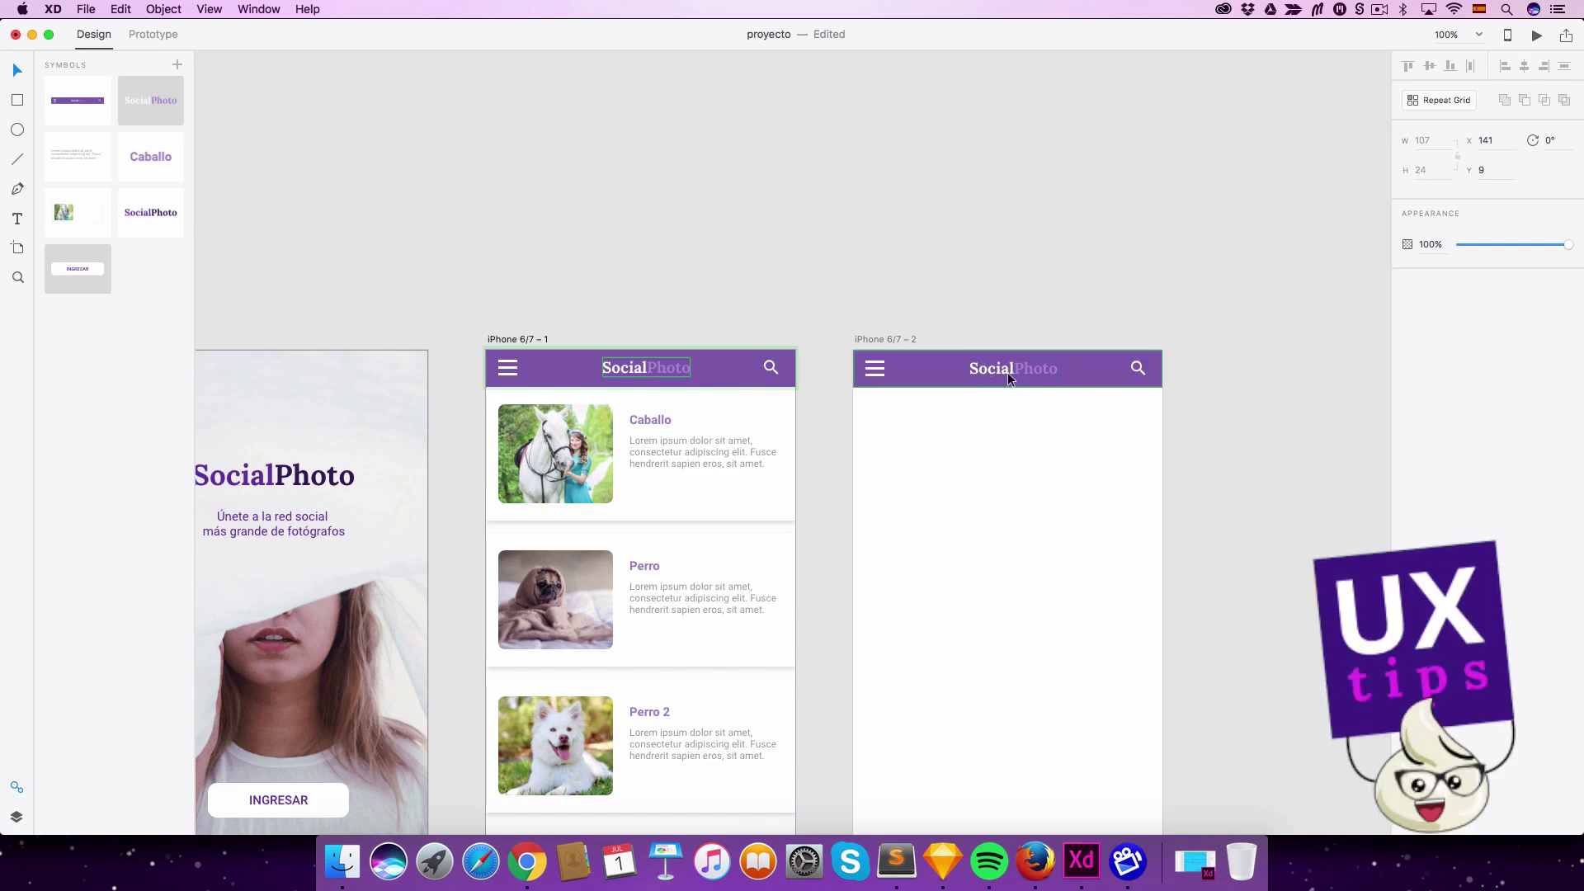
click(923, 312)
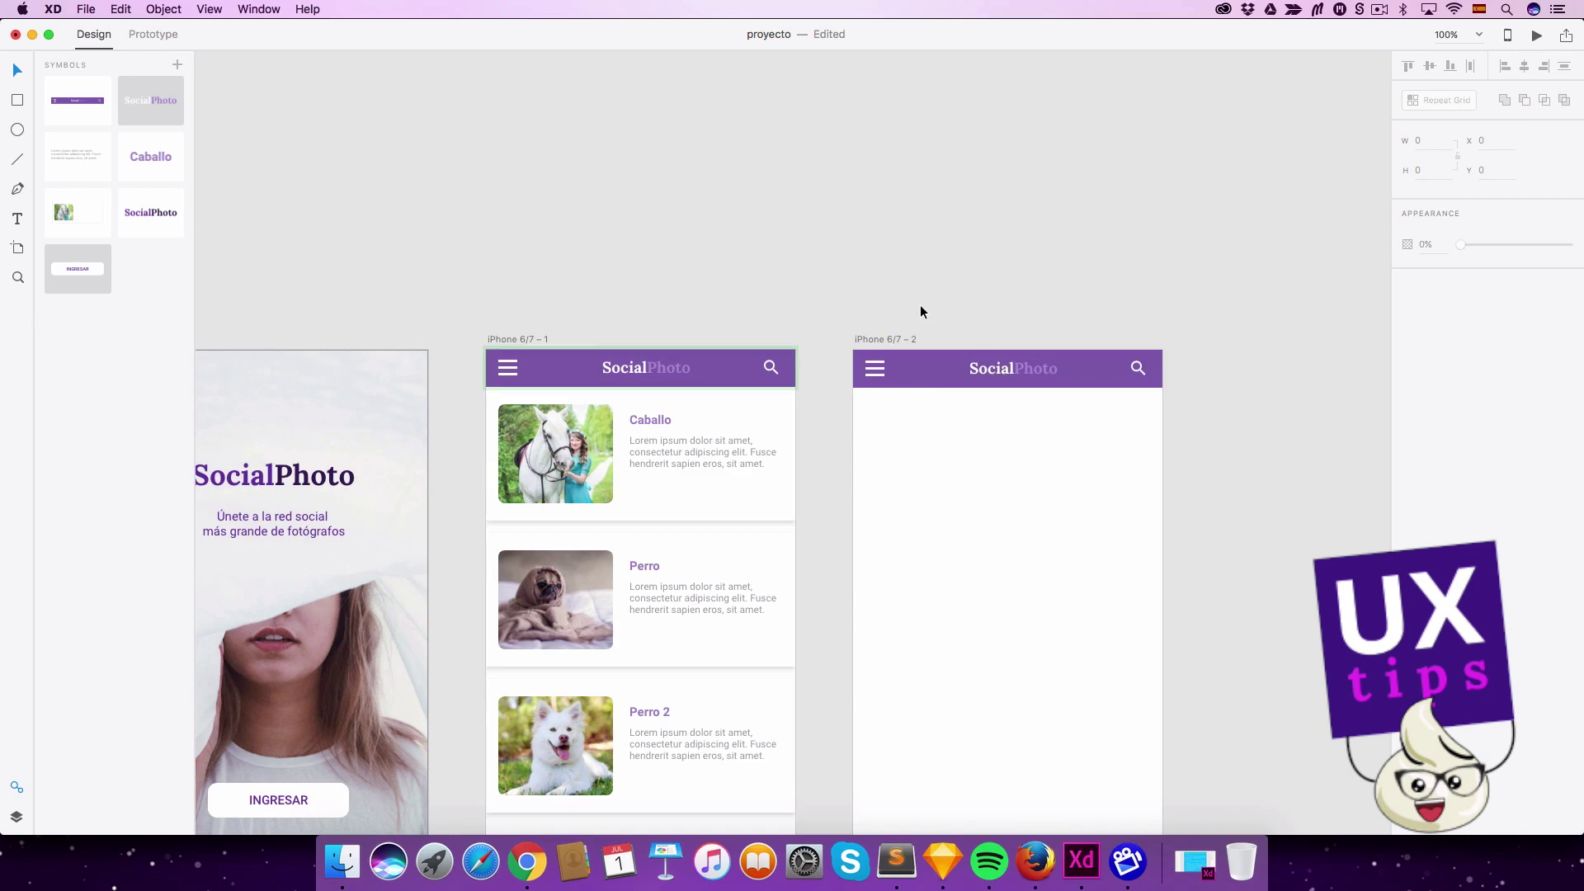
click(643, 371)
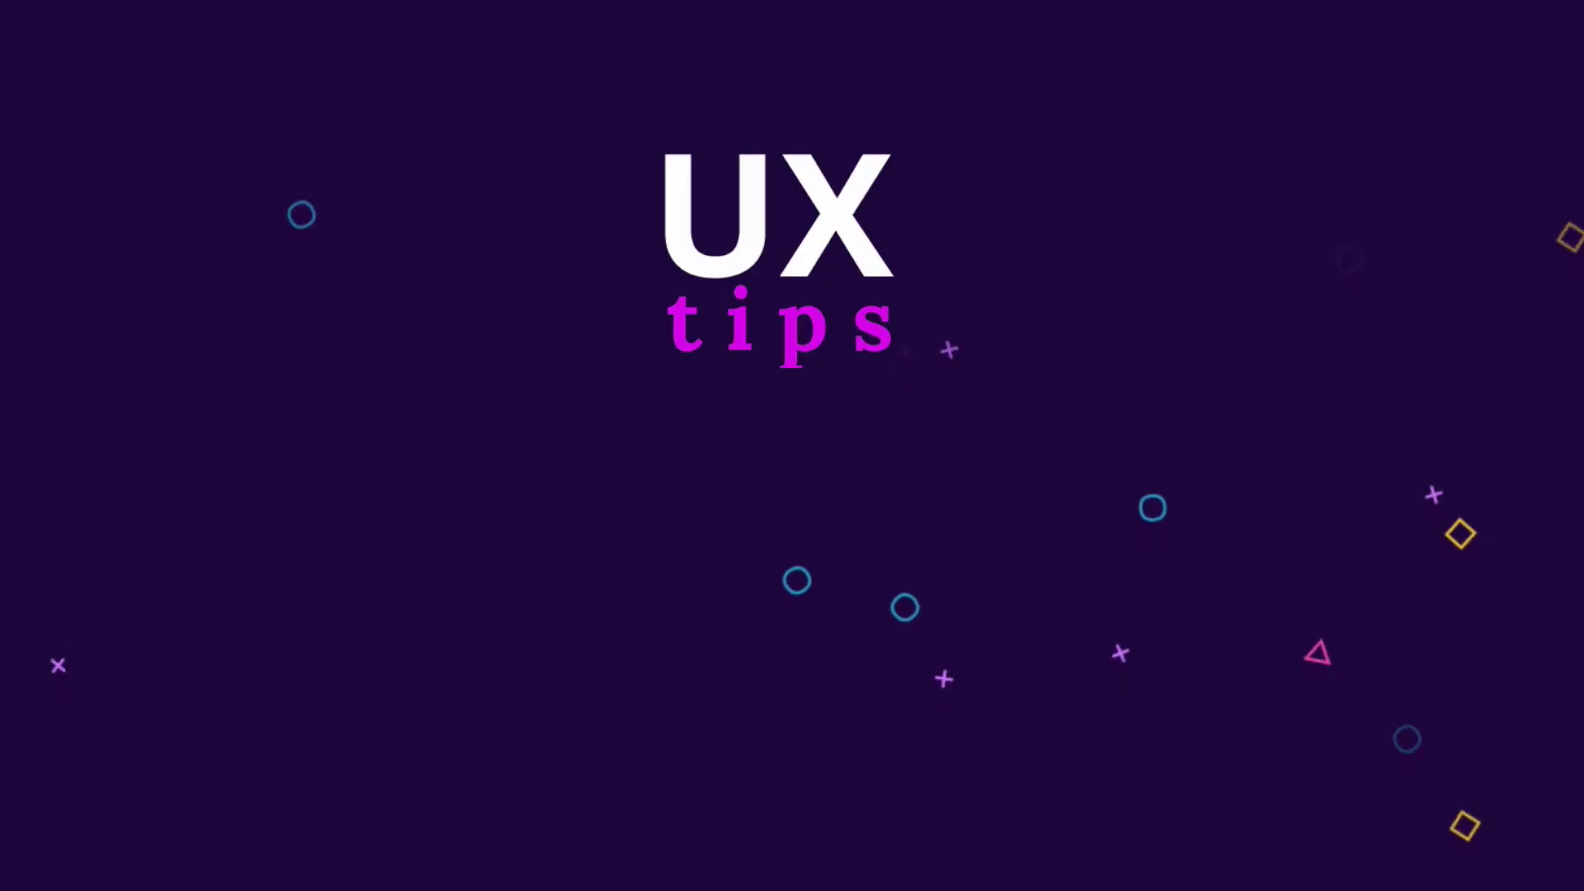